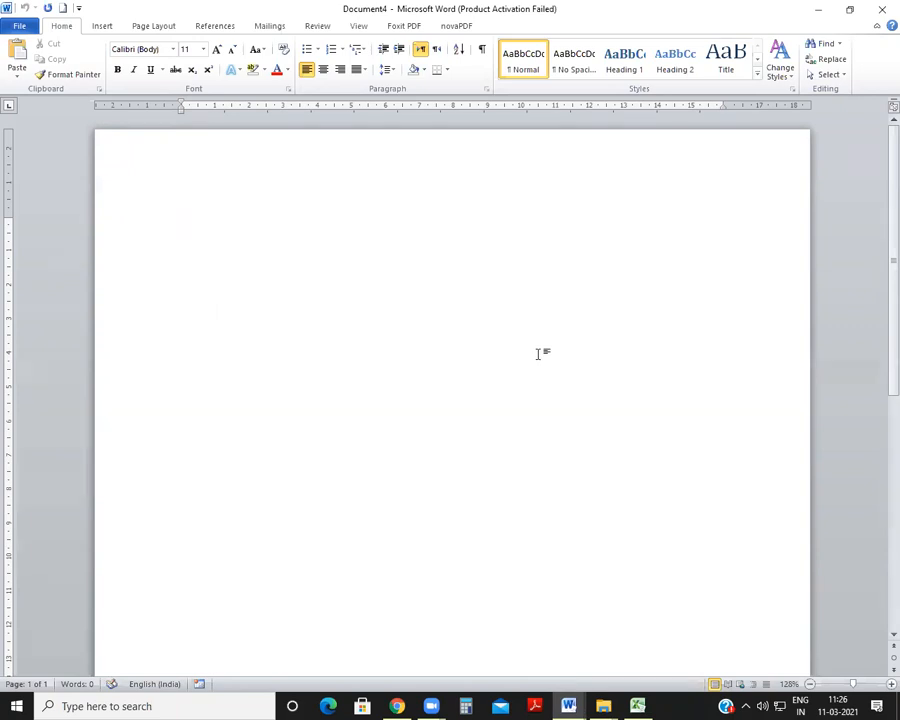
Generate six paragraphs of sample text in the blank document with =RAND(6).
text(=RAND(6))
key(Return)
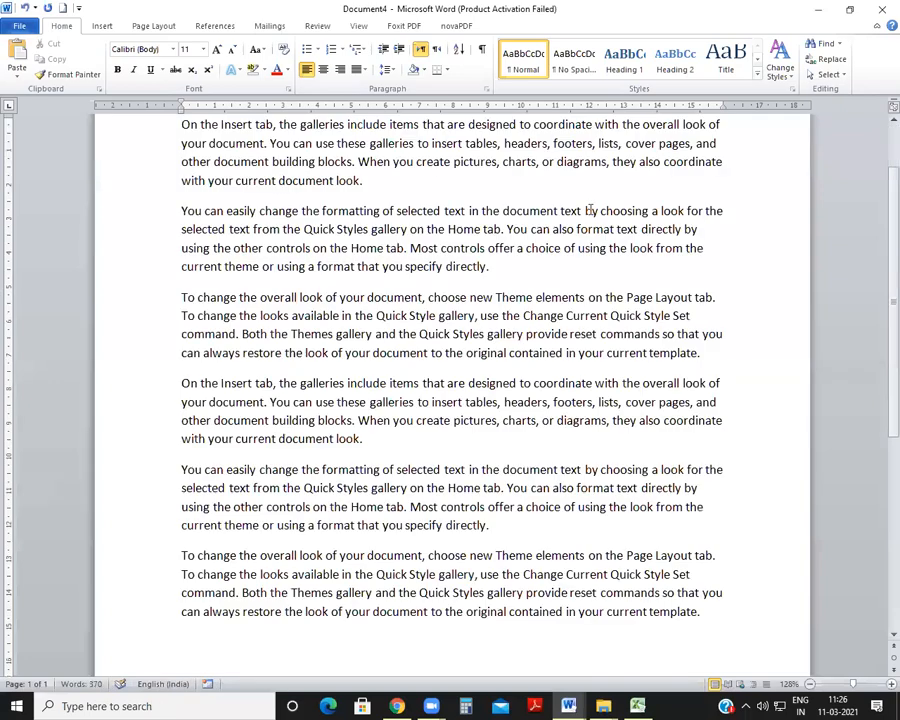
scroll(486, 243, down, 5)
scroll(488, 243, up, 7)
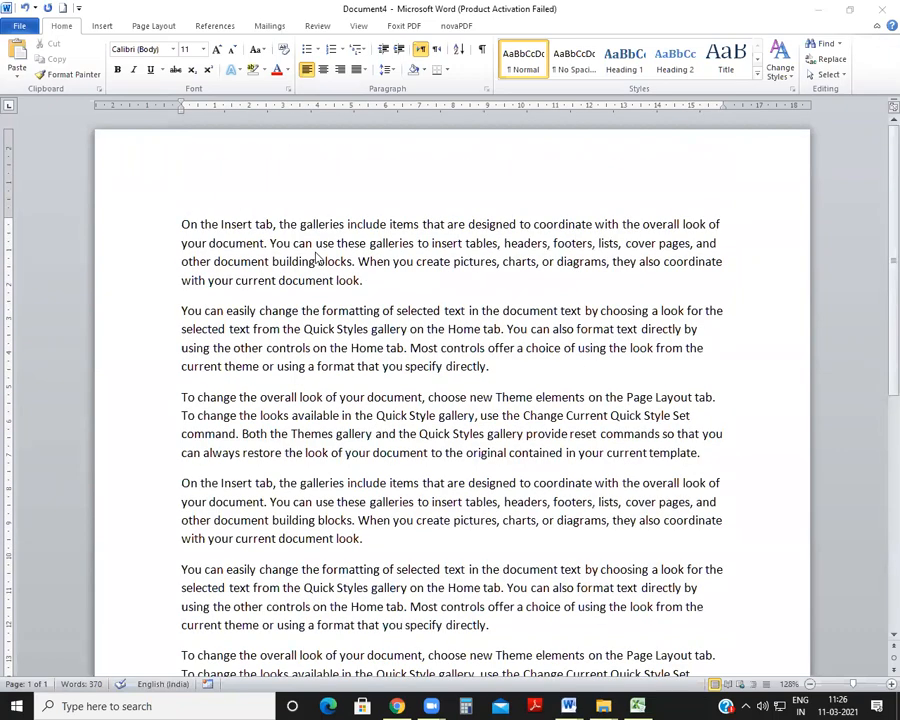
Justify all the sample paragraphs in the document.
click(390, 232)
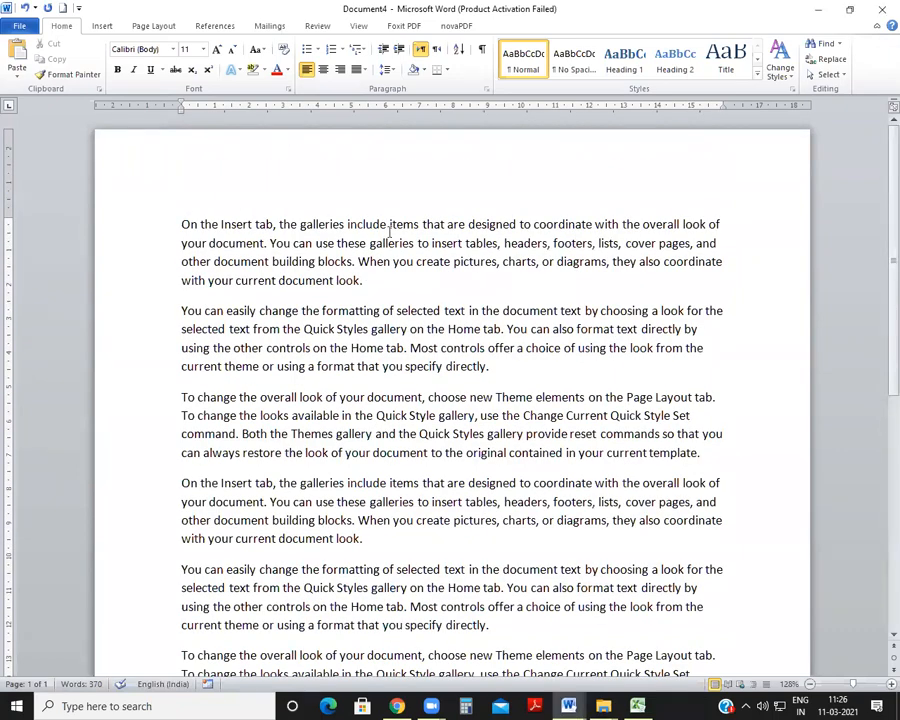
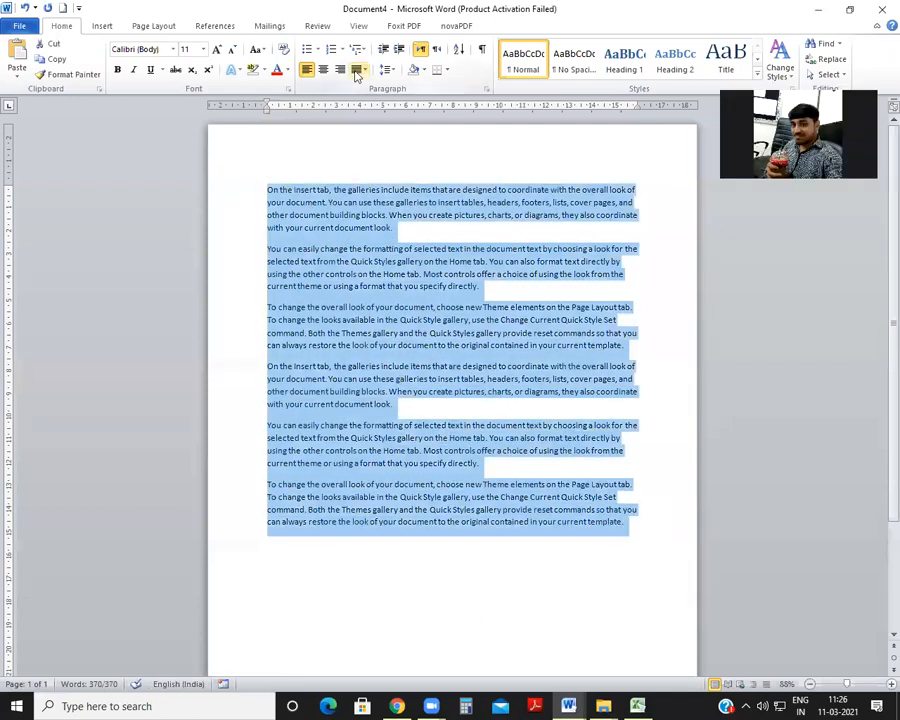
click(356, 72)
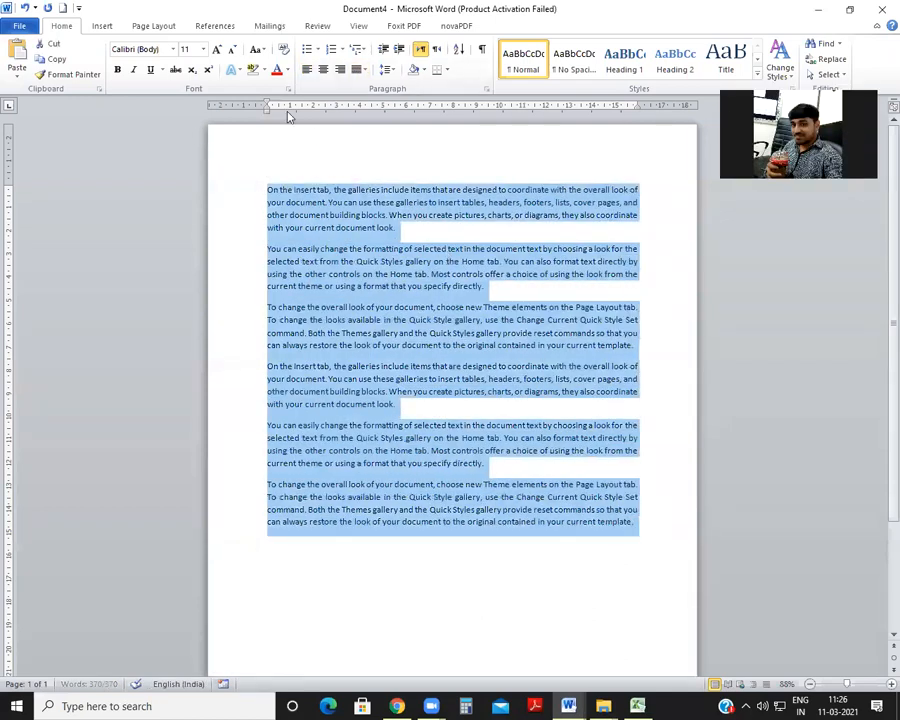
click(343, 248)
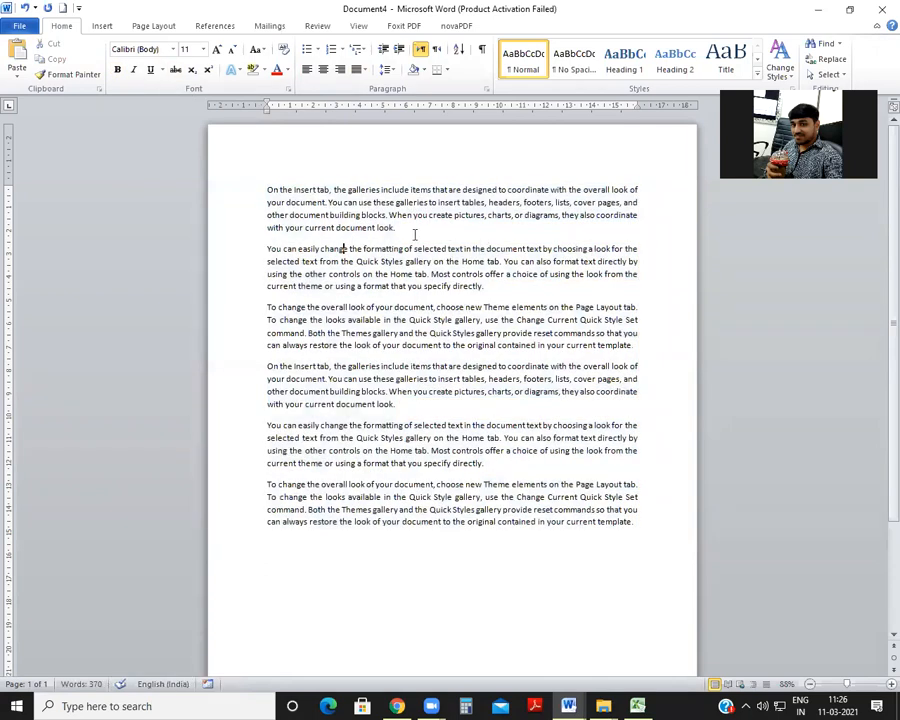
Add two blank lines above the first paragraph and enter the title "Insert Shapes in Page" on the first one.
click(265, 189)
key(Return)
key(Return)
key(Up)
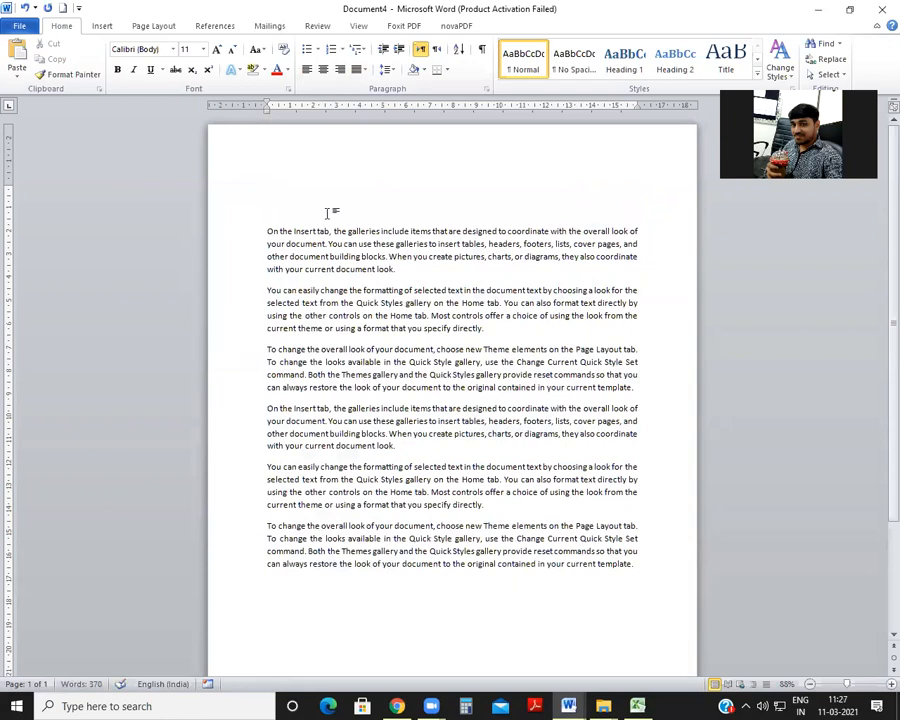
key(ctrl+z)
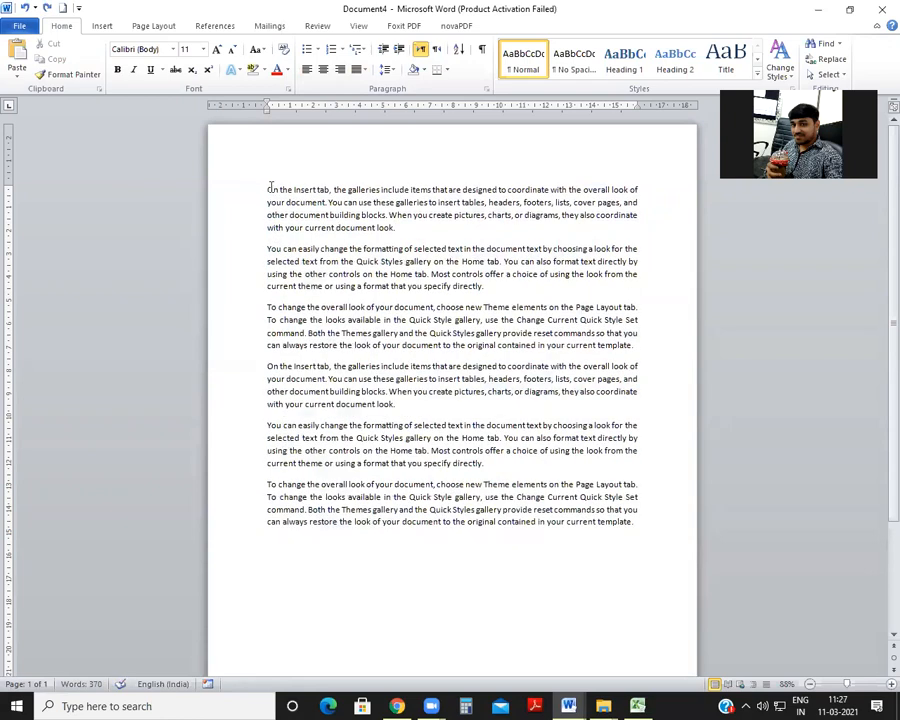
key(ctrl+y)
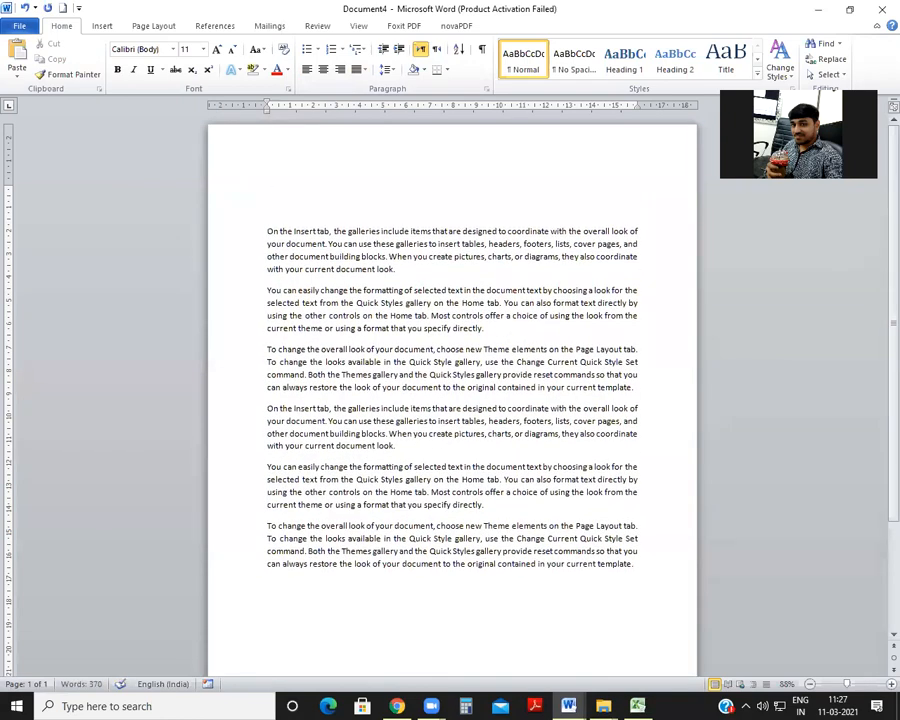
text(iNSERt 5hapes)
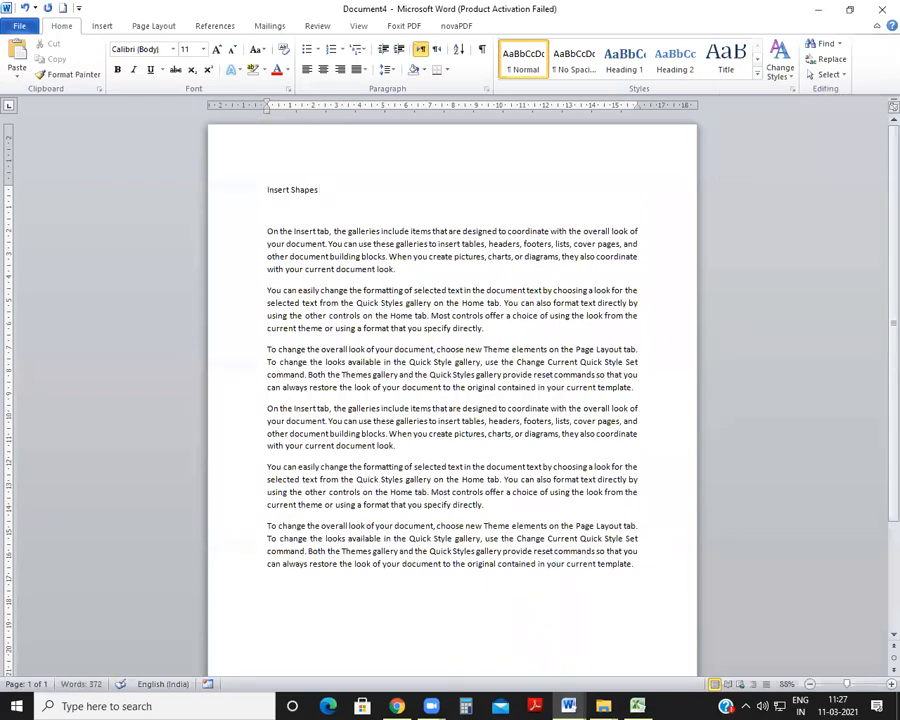
text( in Page)
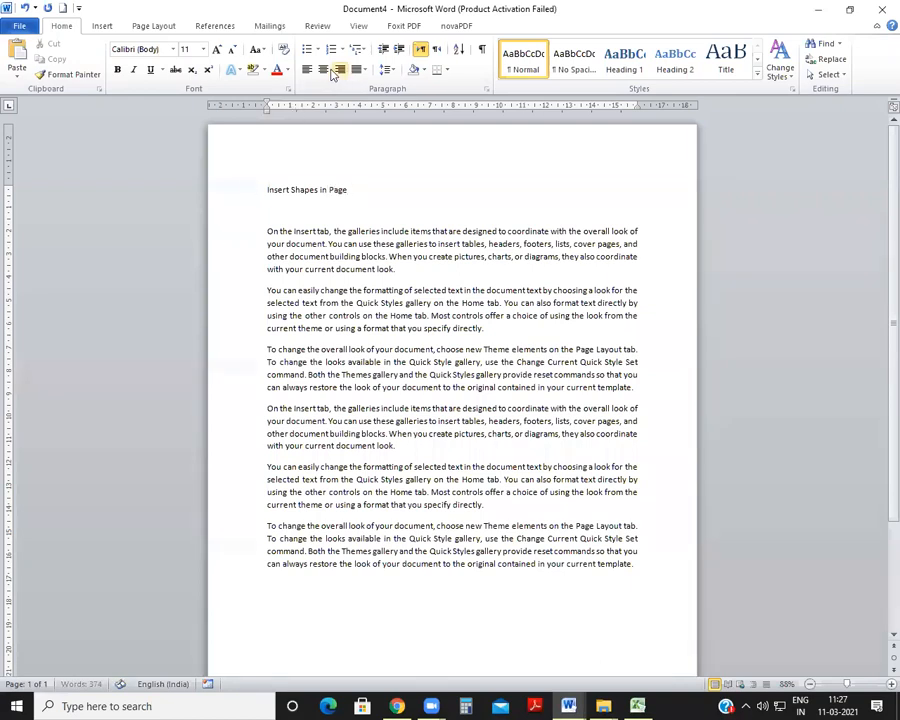
Center the title "Insert Shapes in Page", make it bold and enlarge its font by several increments.
key(ctrl+e)
drag(497, 190, 333, 186)
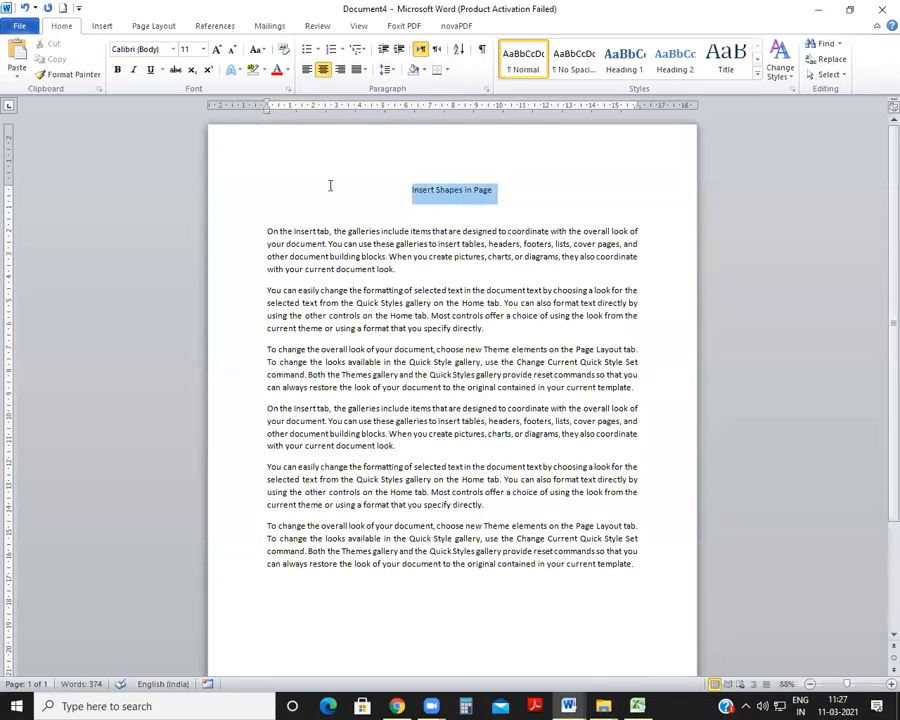
click(117, 70)
click(216, 50)
click(216, 50)
click(216, 50)
click(420, 252)
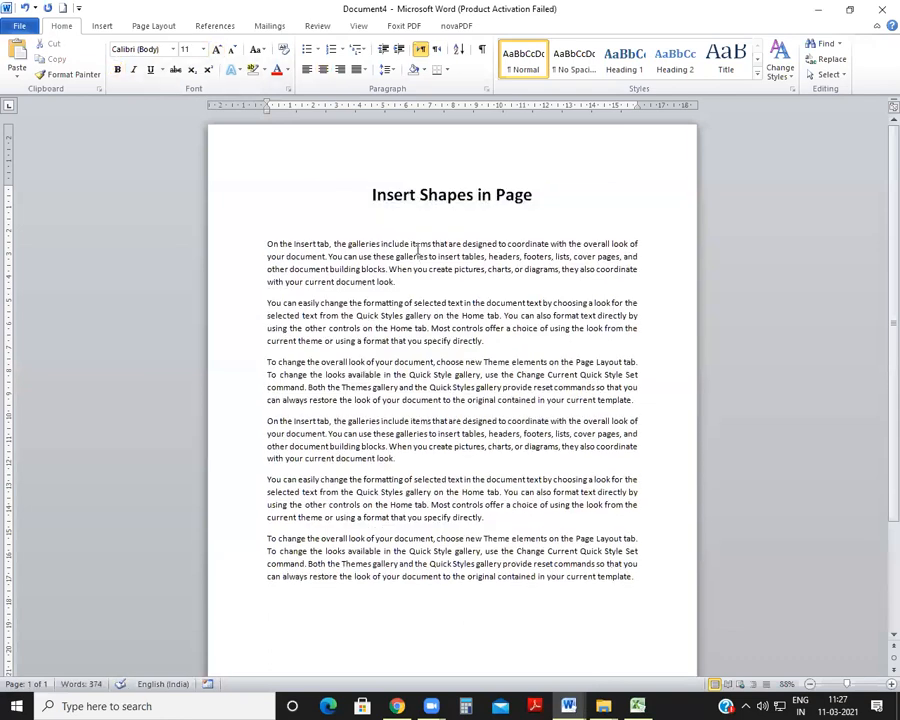
Draw a rectangle shape about 3.78 cm high and 5.93 cm wide over the second paragraph.
click(102, 25)
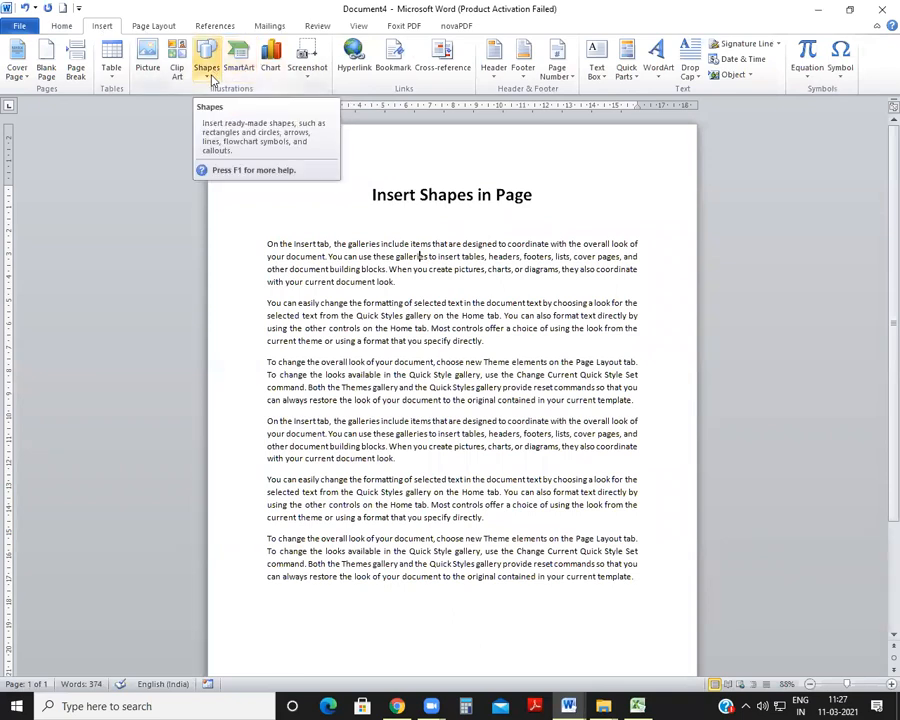
click(207, 78)
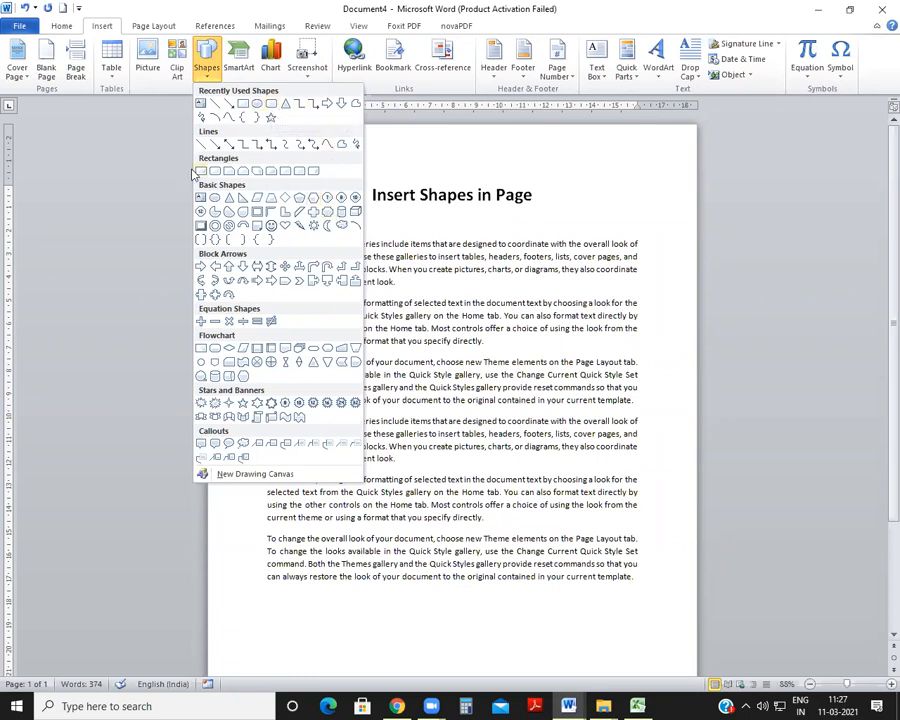
click(243, 105)
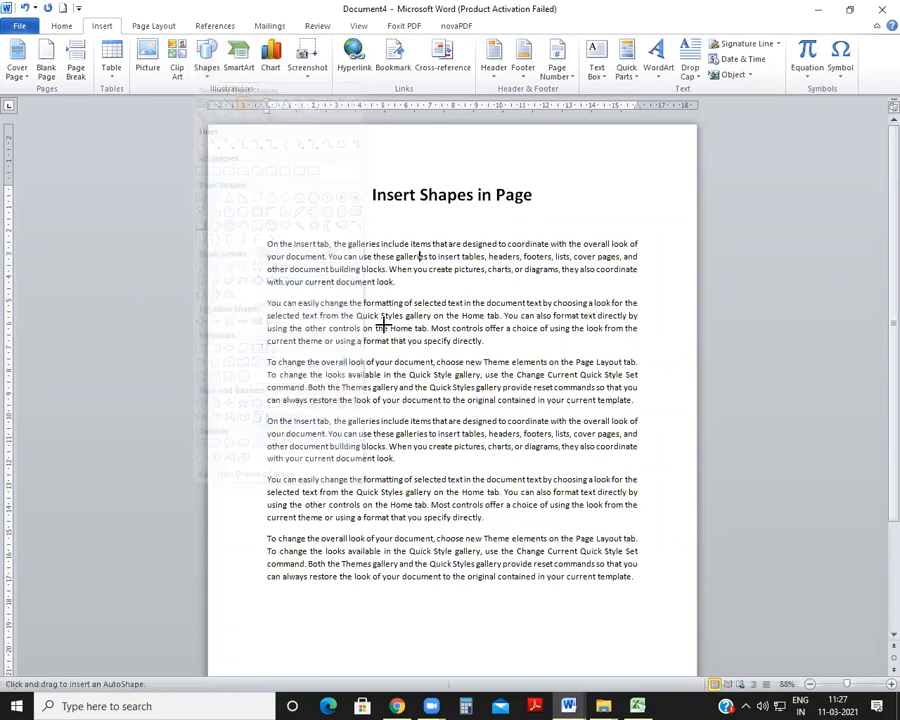
mouse_move(314, 281)
mouse_down()
mouse_move(434, 376)
mouse_move(454, 369)
mouse_up()
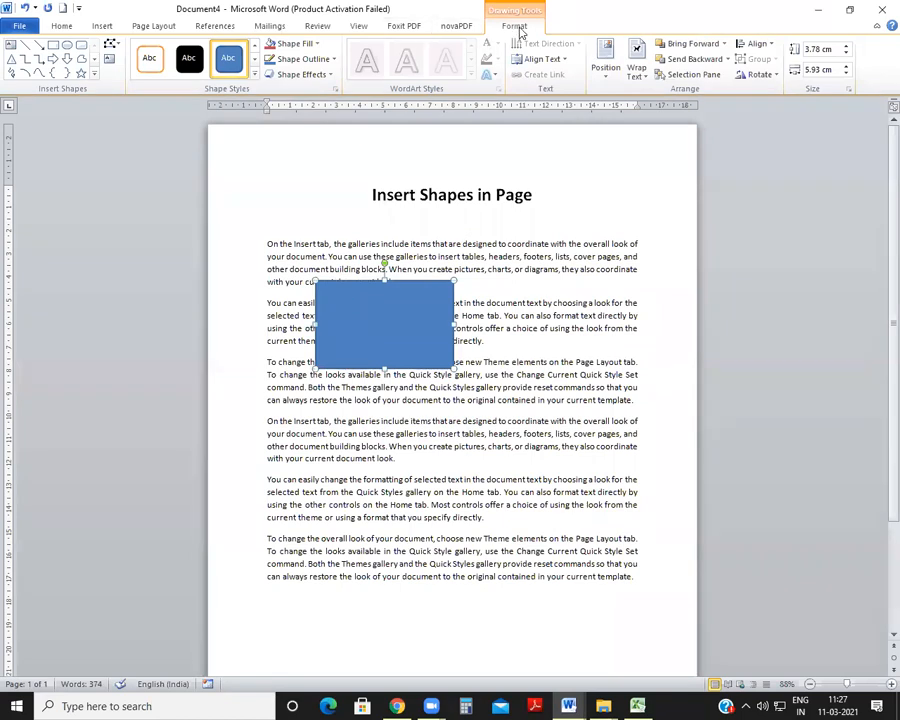
click(409, 246)
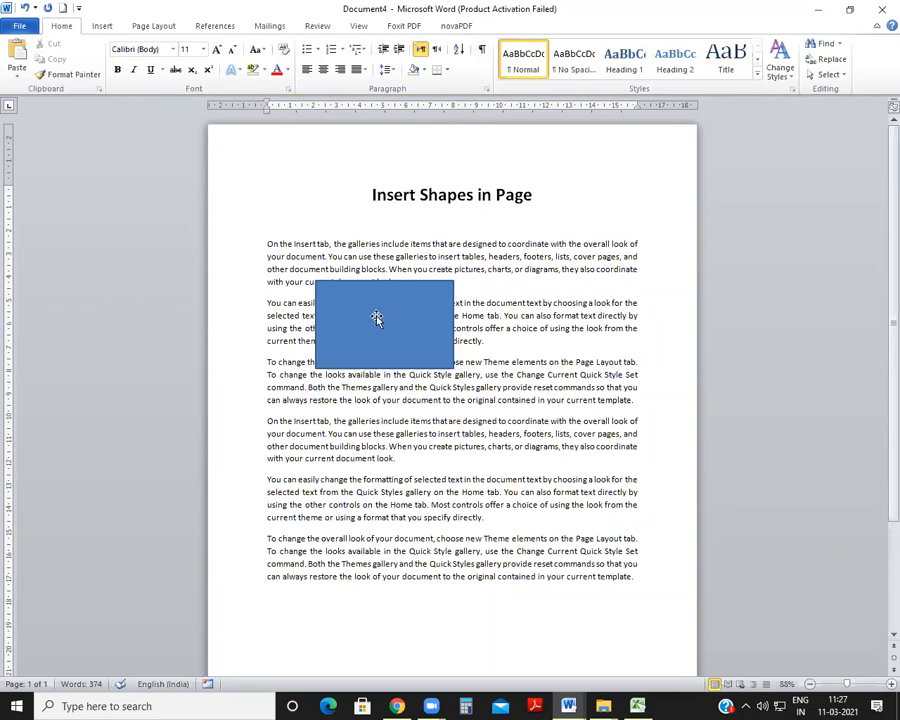
click(347, 307)
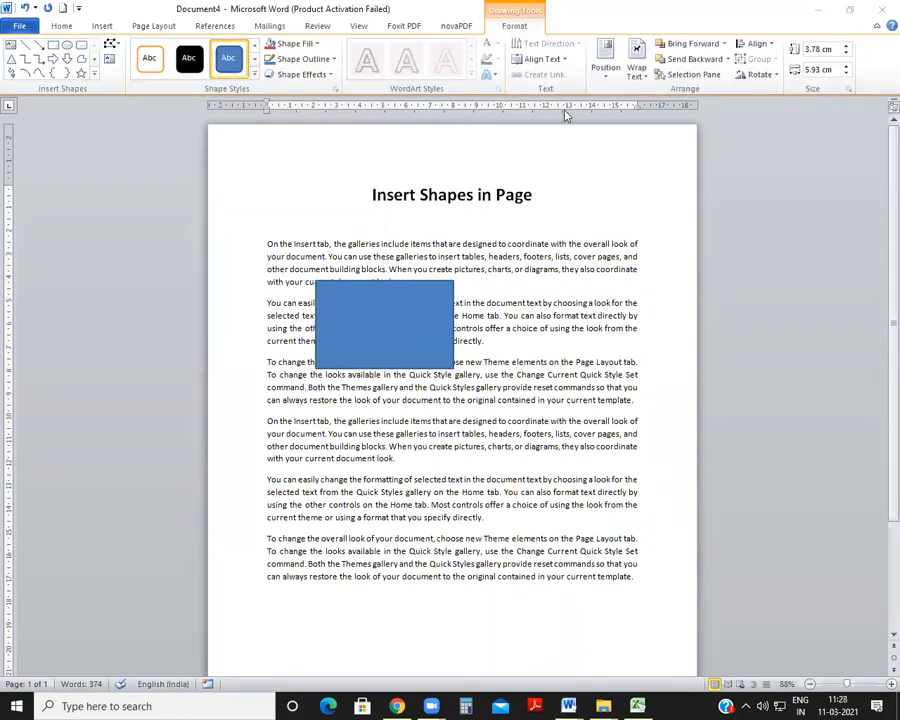
click(390, 323)
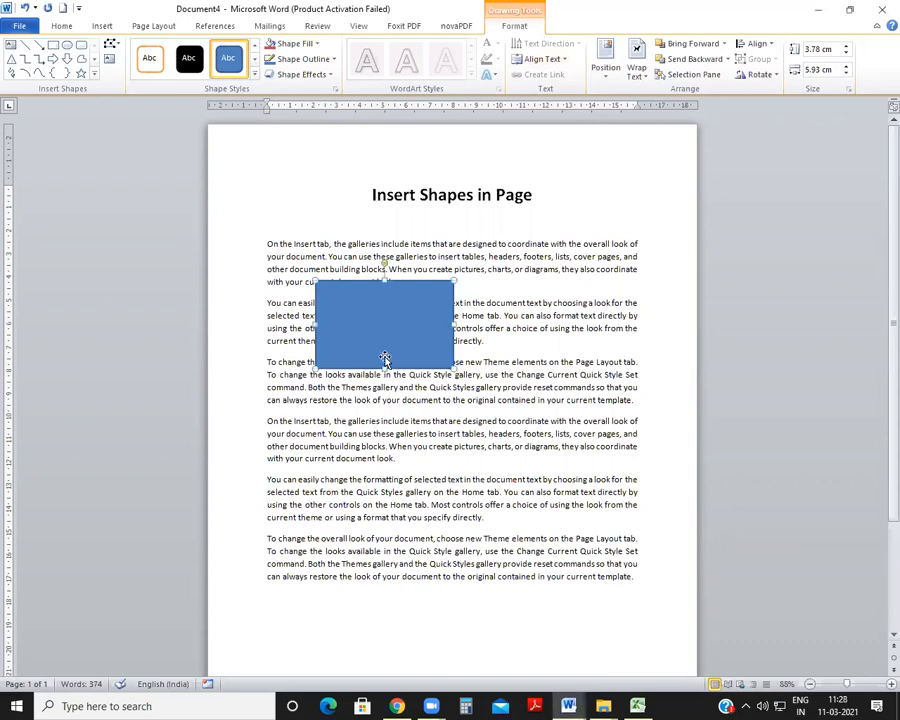
click(517, 290)
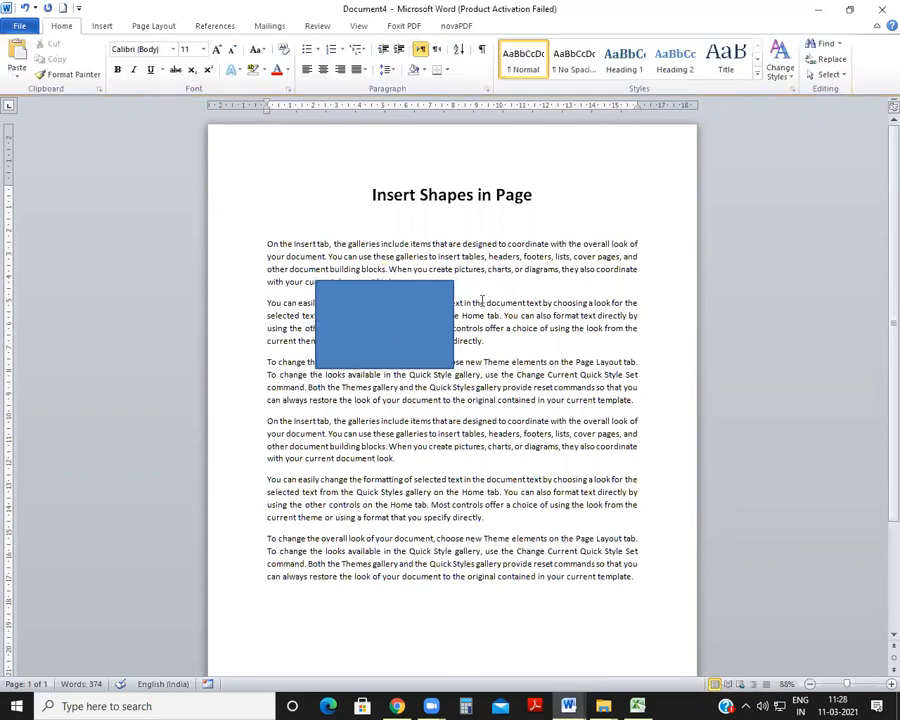
Apply the solid olive green preset shape style with a darker outline to the rectangle.
click(400, 309)
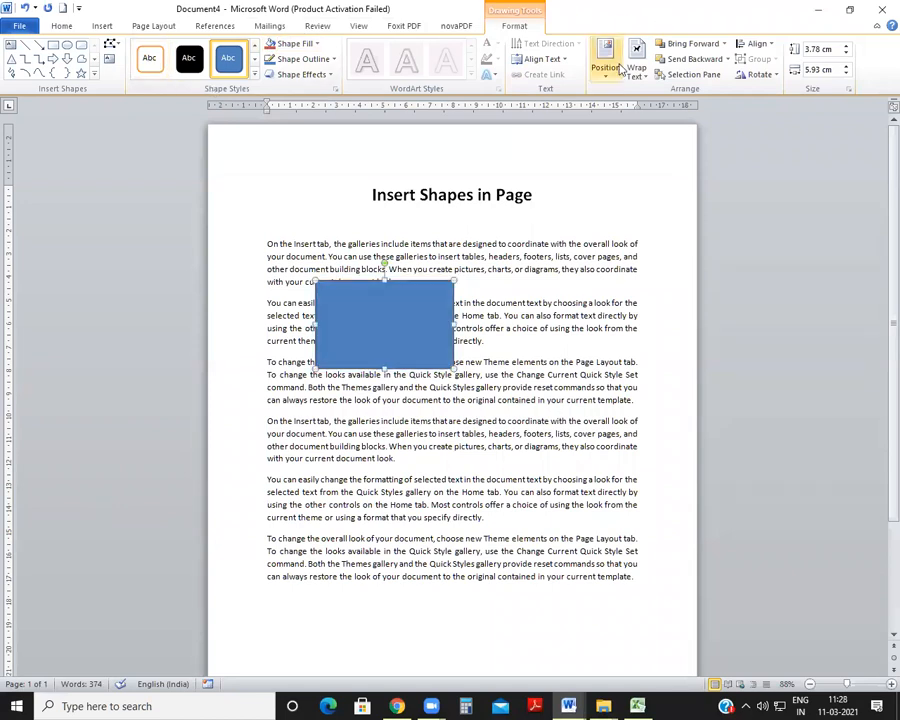
click(255, 74)
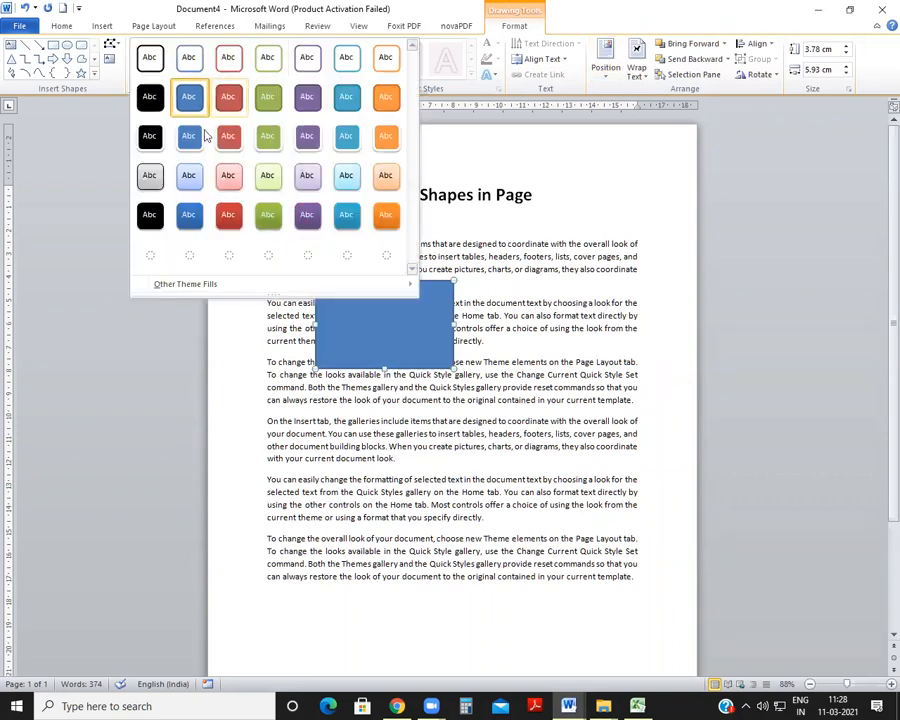
click(267, 96)
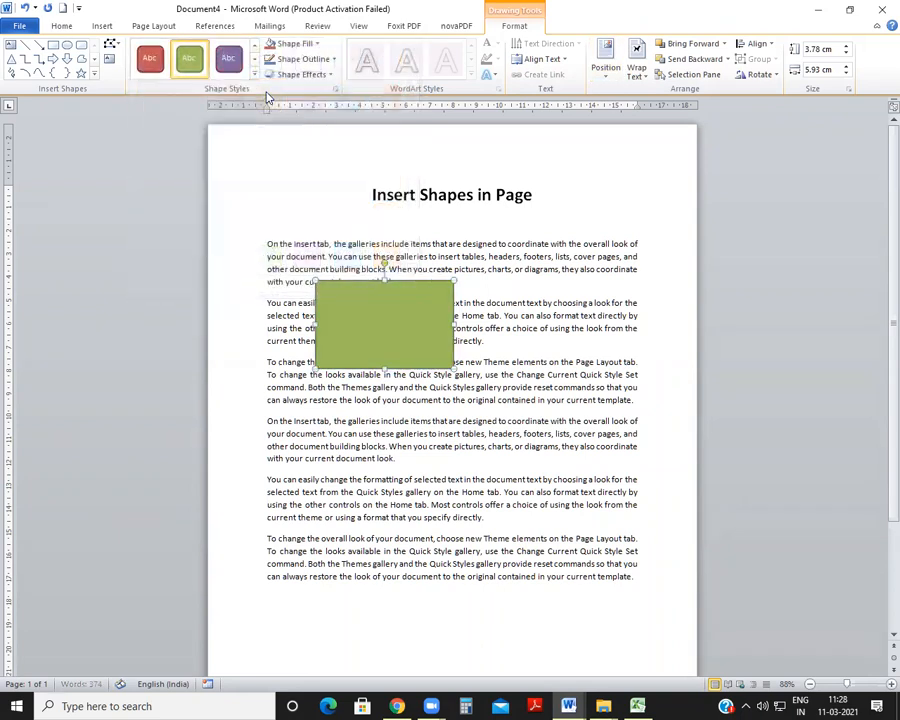
Fill the rectangle with light orange and apply a linear gradient variation that darkens toward its right edge.
click(312, 44)
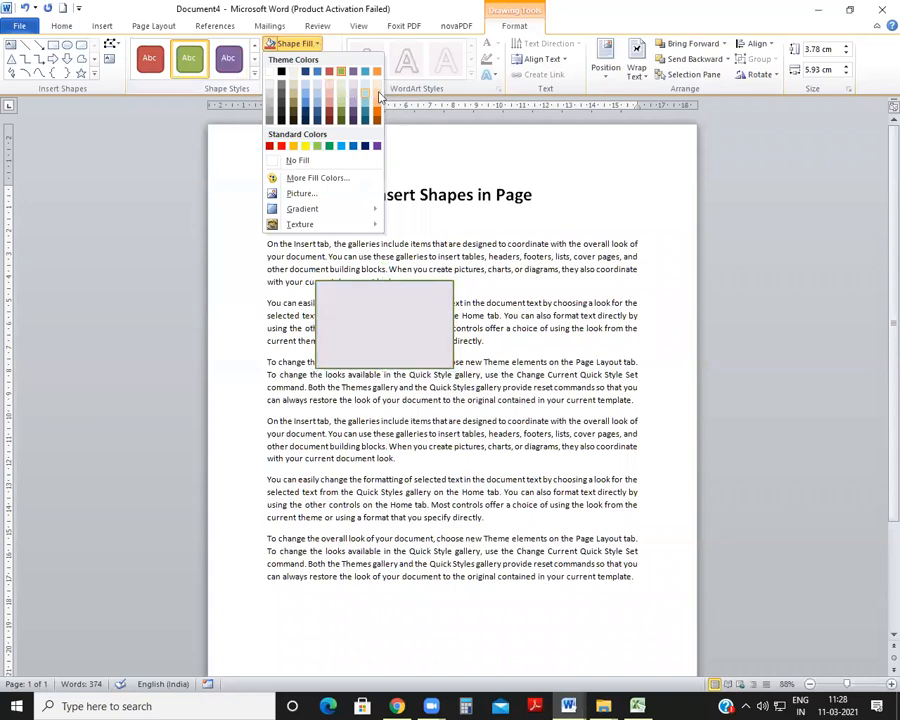
click(377, 94)
click(318, 44)
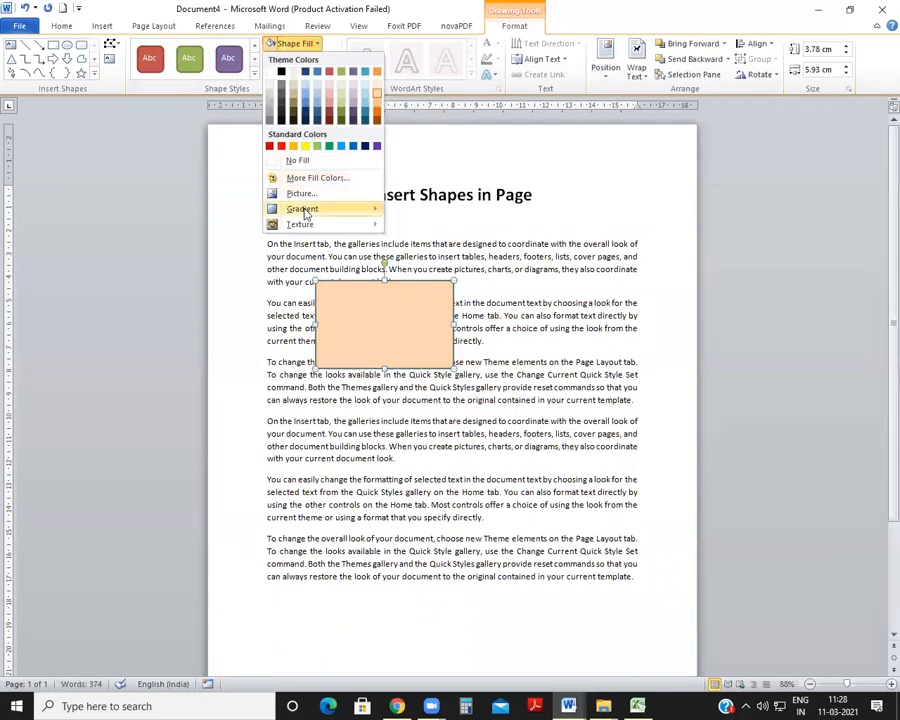
mouse_move(301, 211)
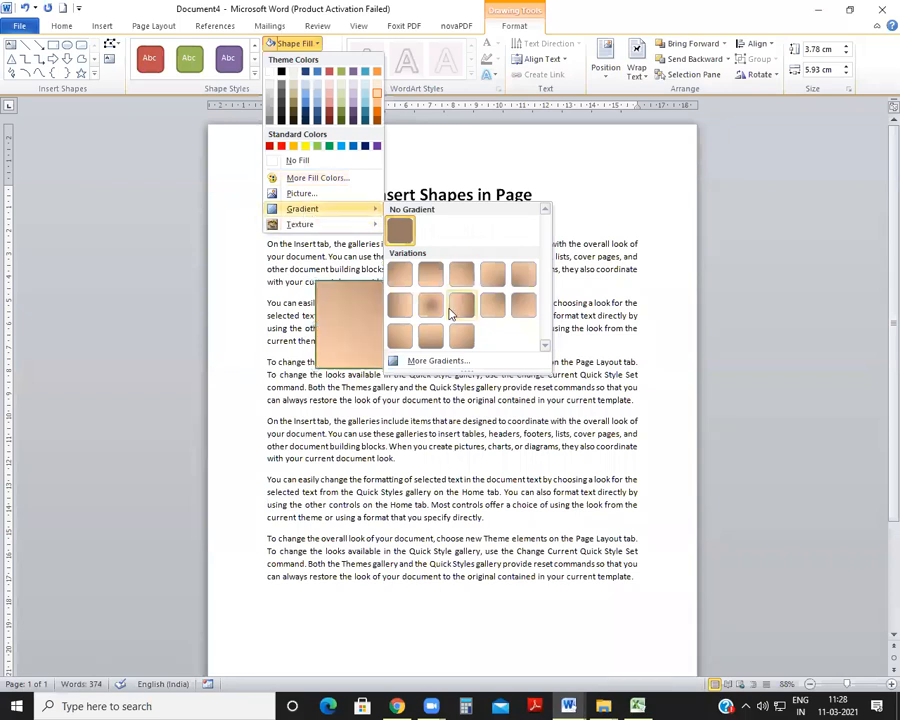
click(450, 313)
Change the rectangle's fill to a light blue picked from the standard palette of additional fill colors.
click(296, 43)
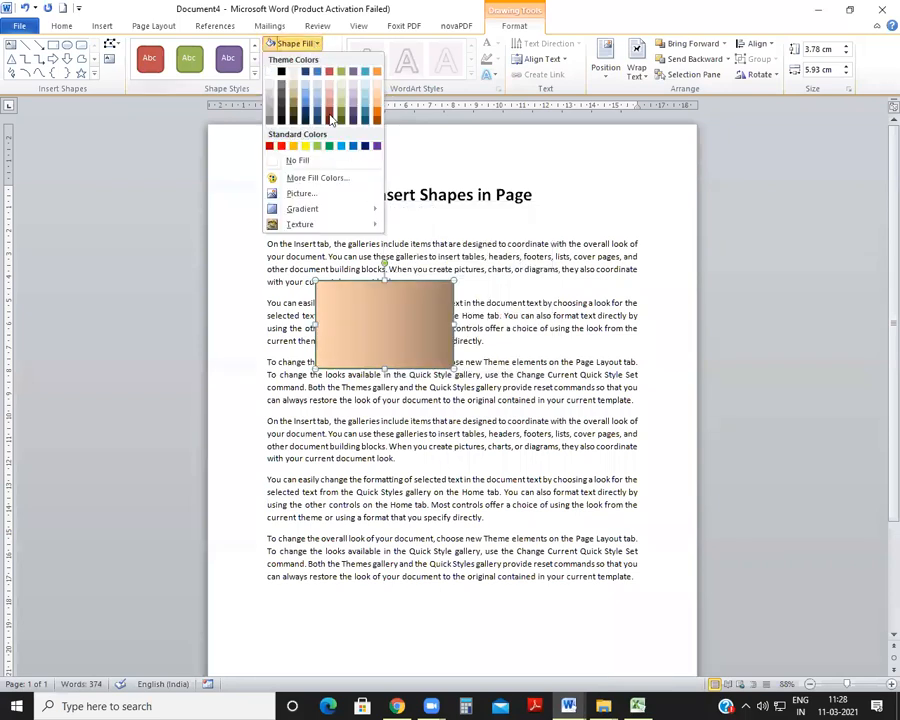
click(317, 178)
click(421, 295)
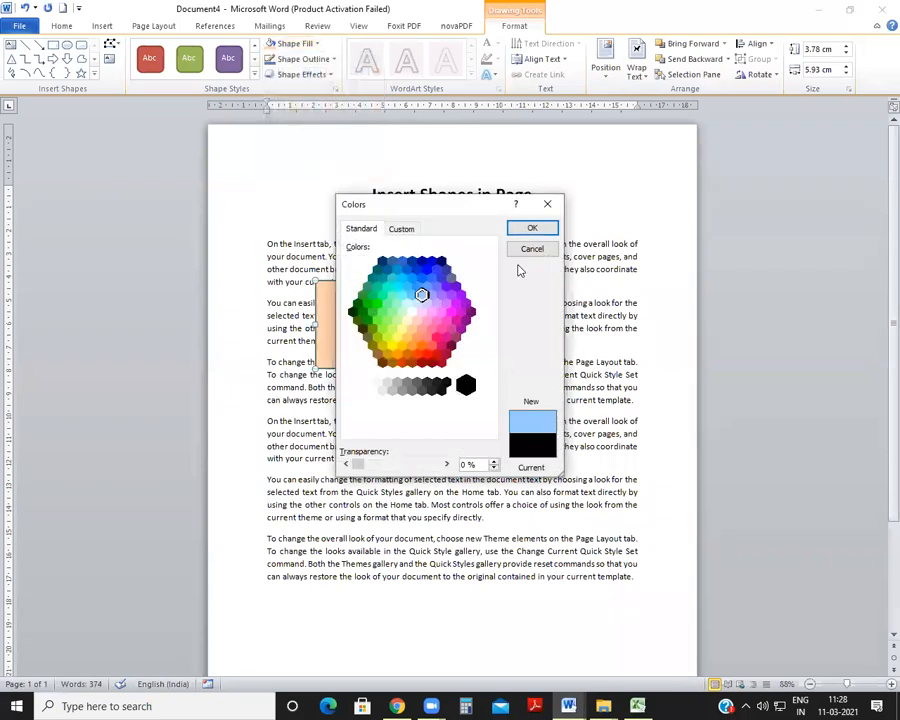
click(520, 229)
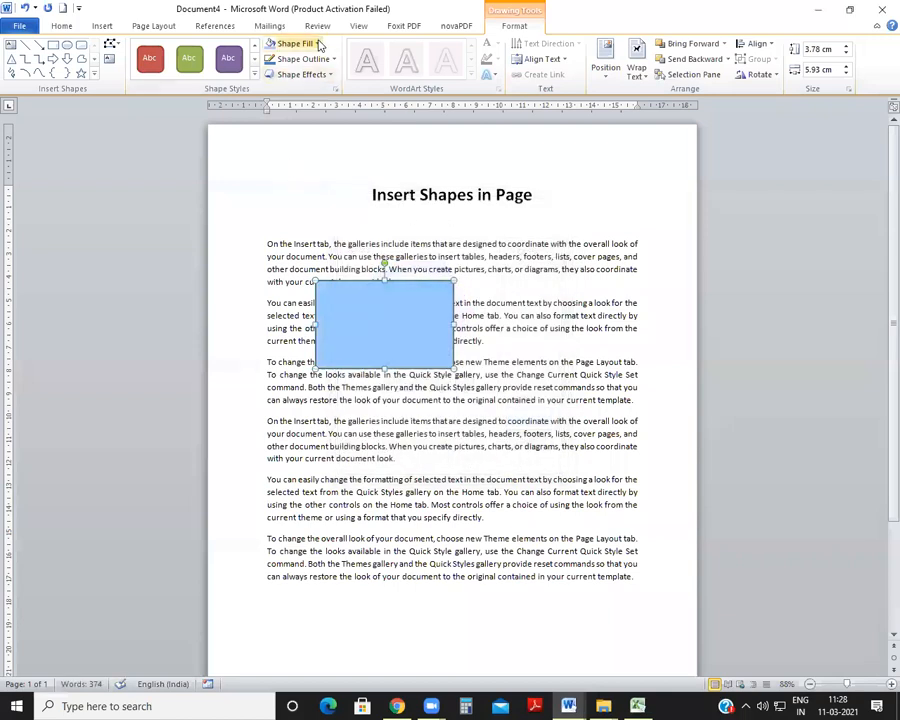
Give the rectangle a solid dark red fill with 24% transparency.
click(305, 43)
mouse_move(290, 234)
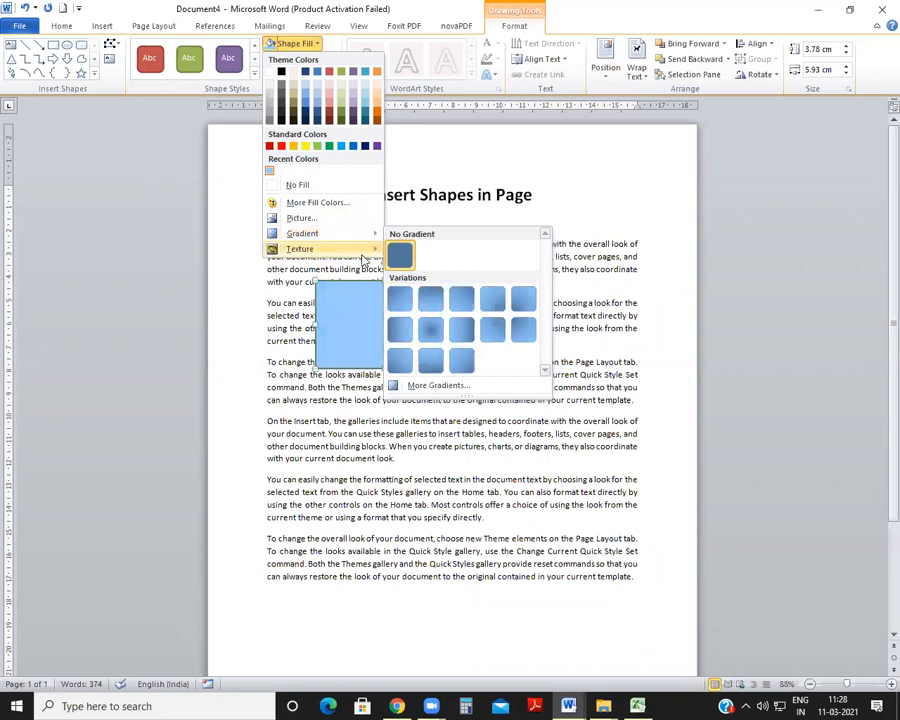
mouse_move(318, 235)
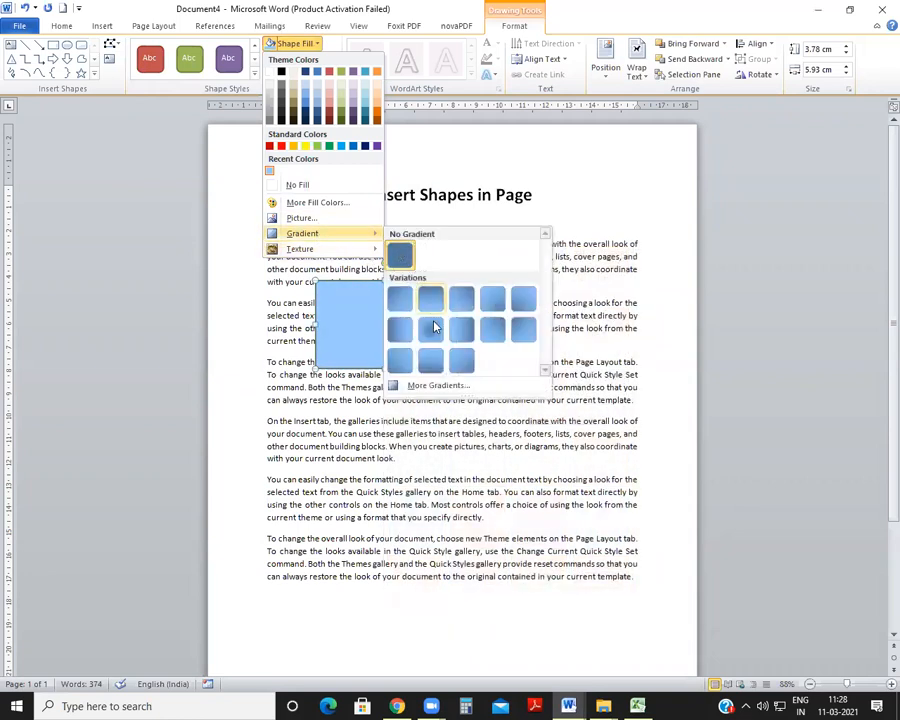
click(432, 386)
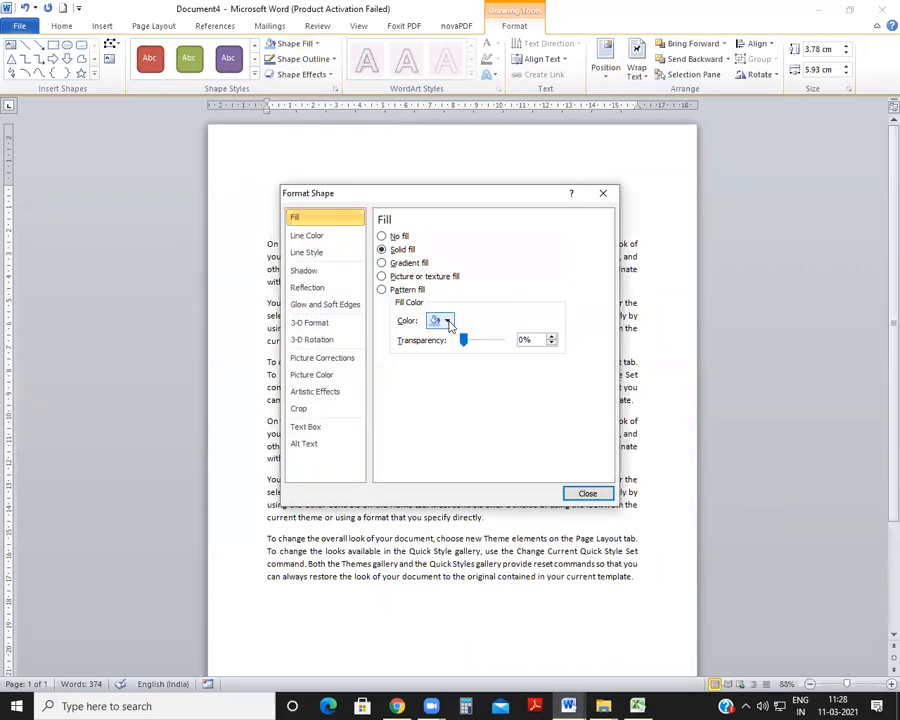
click(446, 320)
click(493, 396)
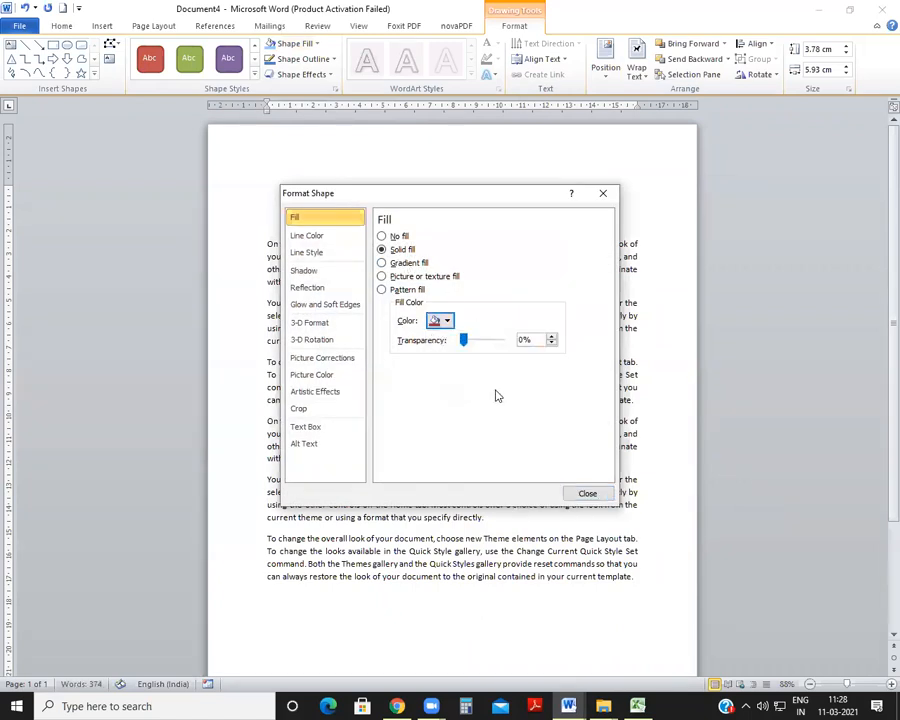
drag(466, 340, 476, 345)
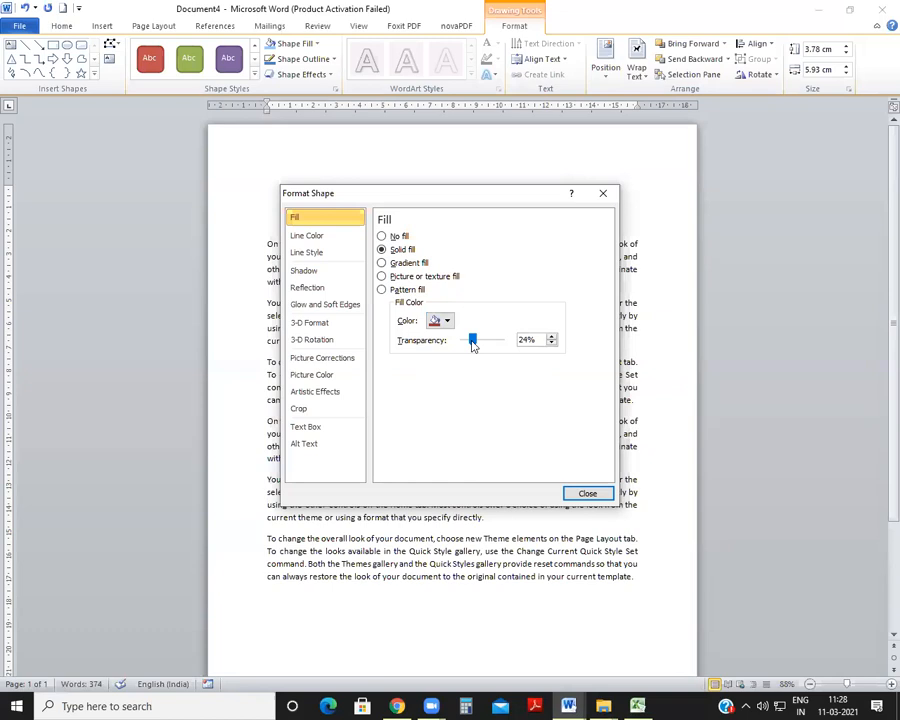
click(574, 493)
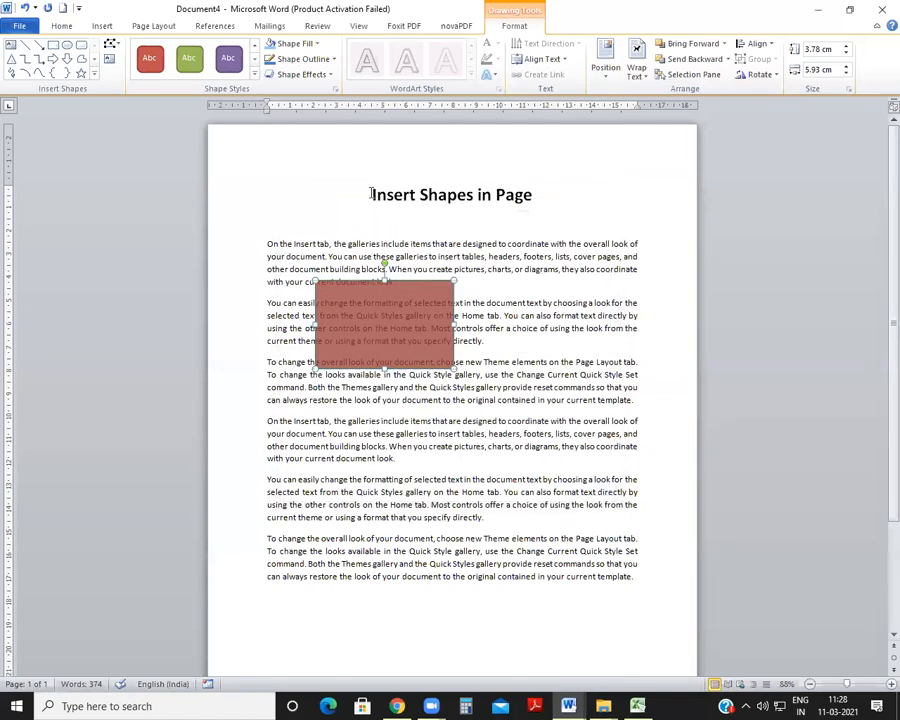
Switch the rectangle to a gradient fill using the preset that fades from blue to pale pink.
click(294, 43)
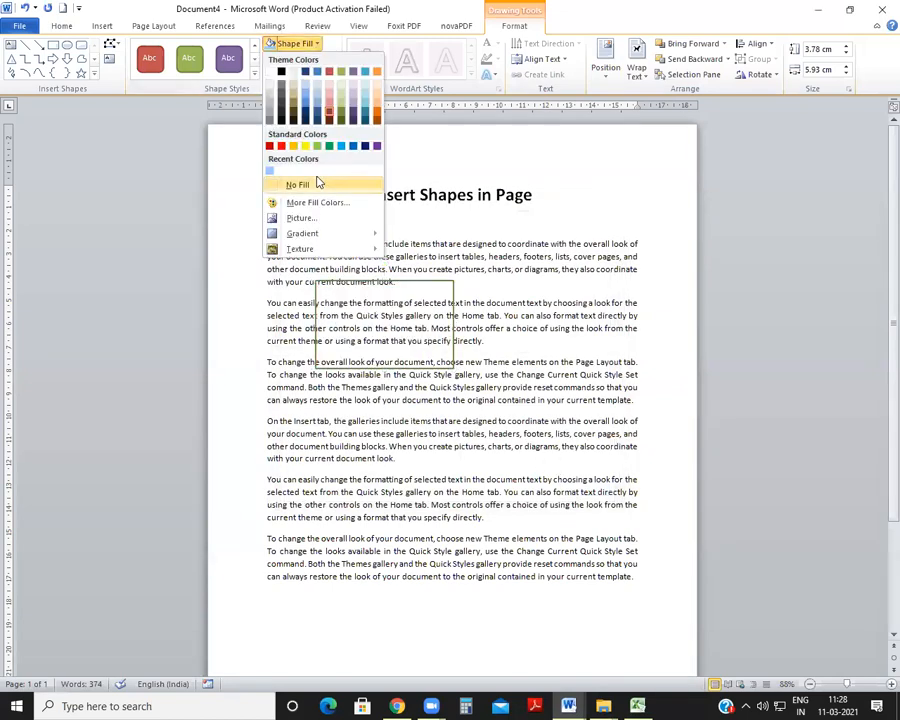
mouse_move(330, 233)
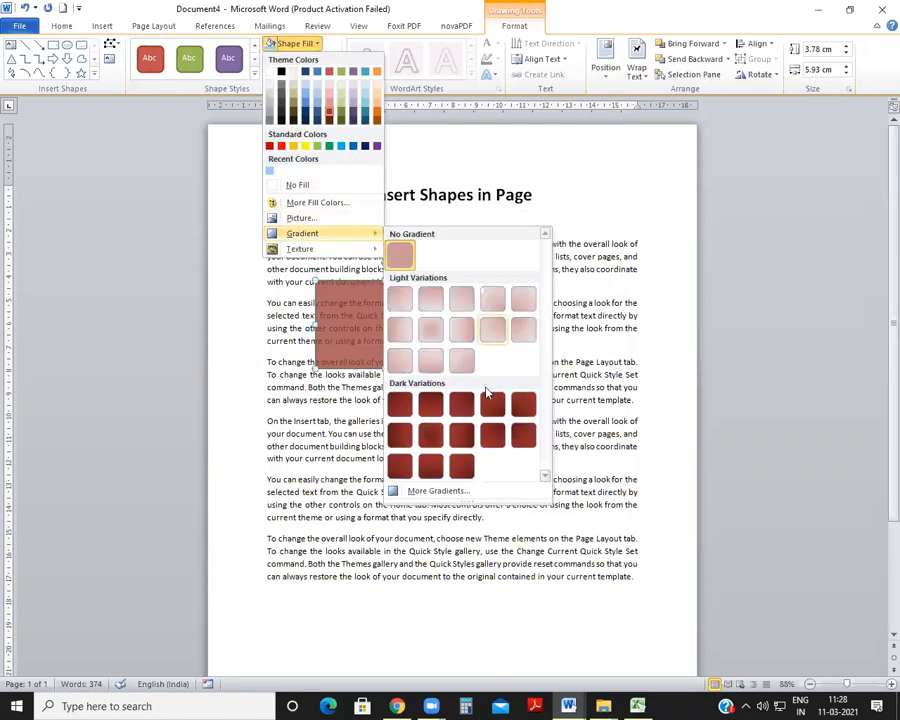
click(435, 492)
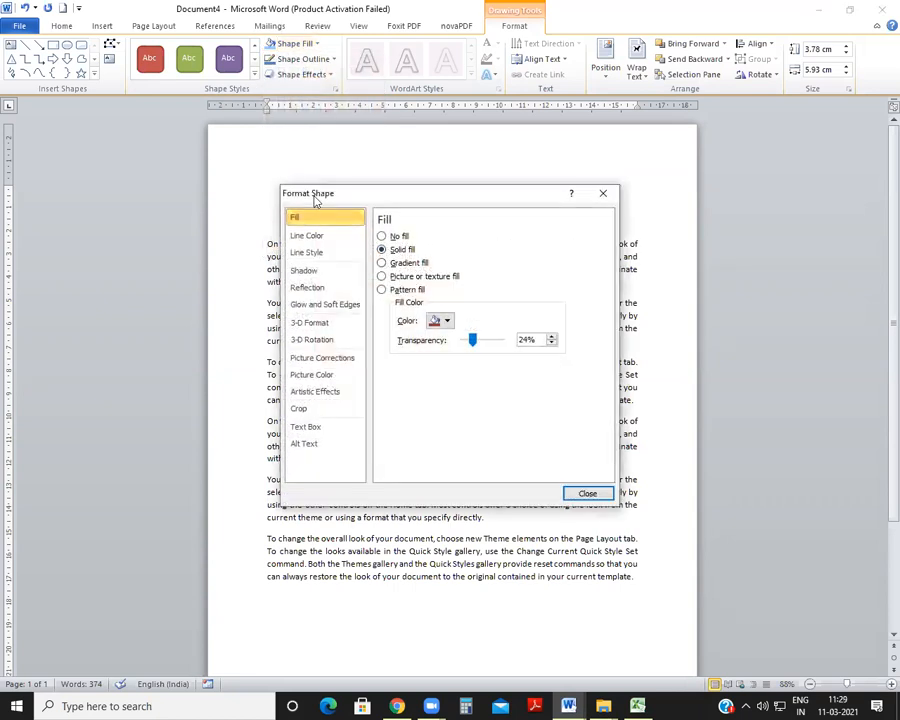
click(383, 263)
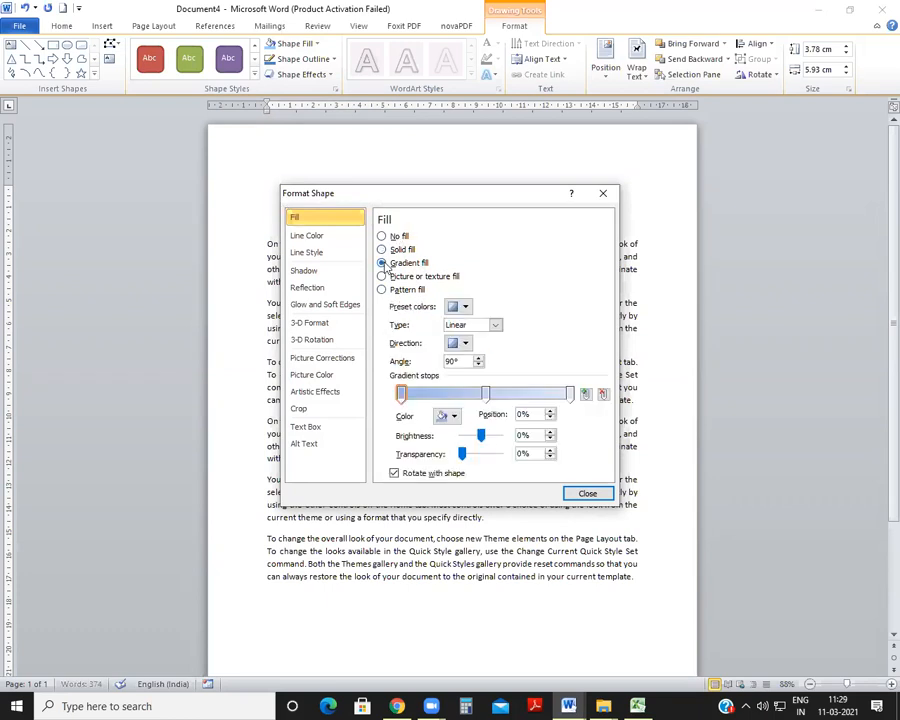
click(462, 306)
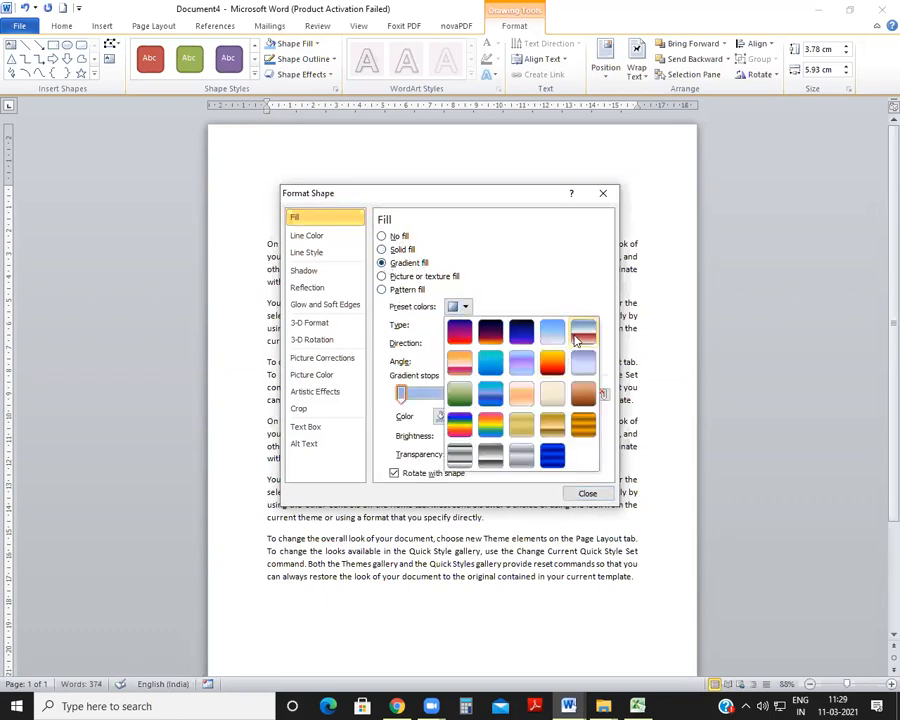
click(585, 492)
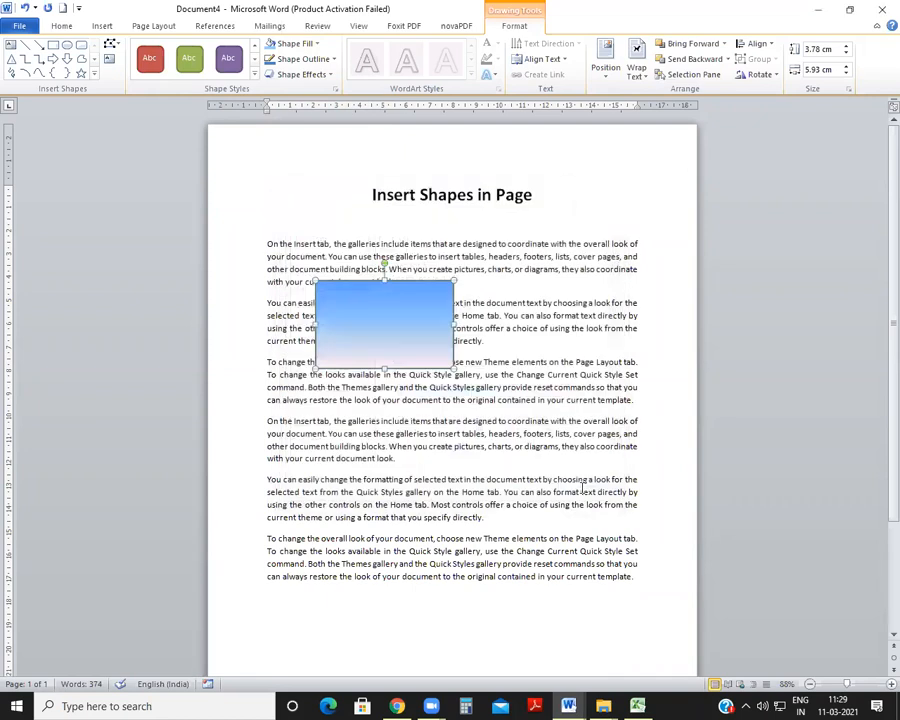
Apply a pattern fill of small dark red dots on a white background to the rectangle.
click(295, 43)
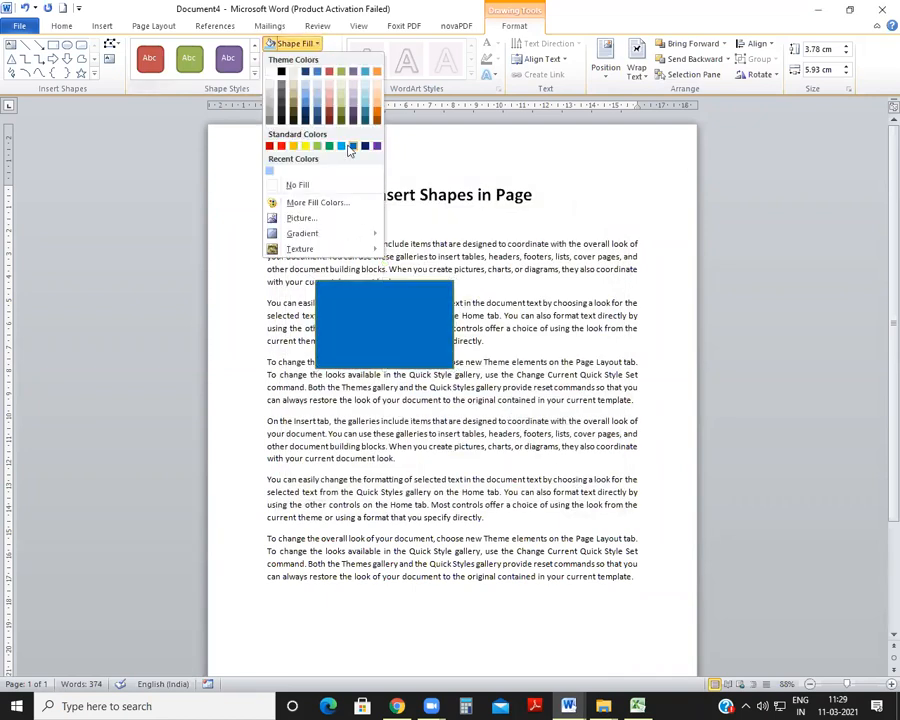
mouse_move(320, 243)
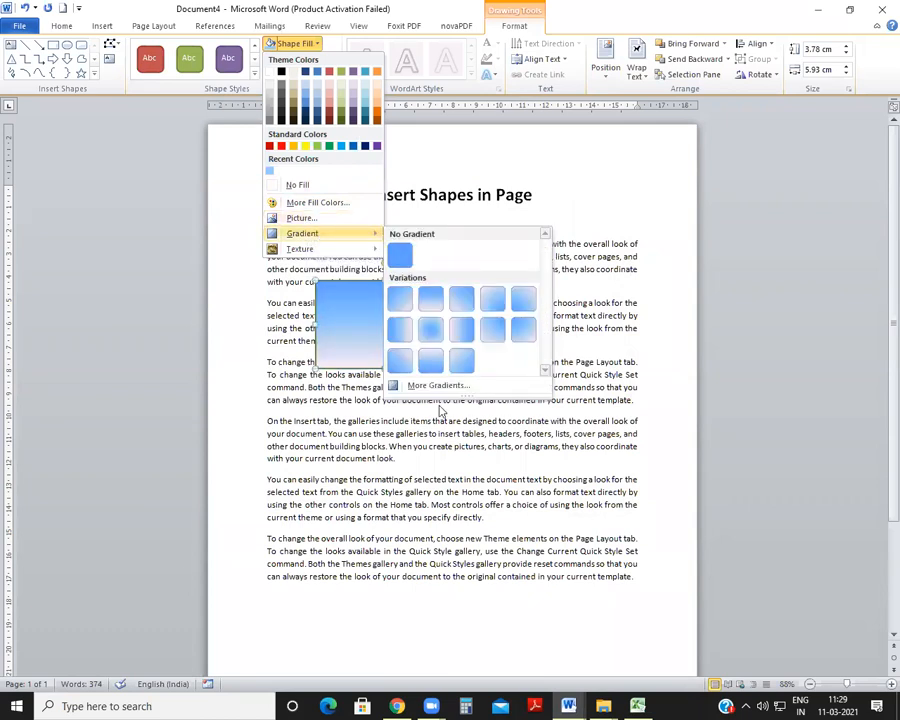
click(429, 388)
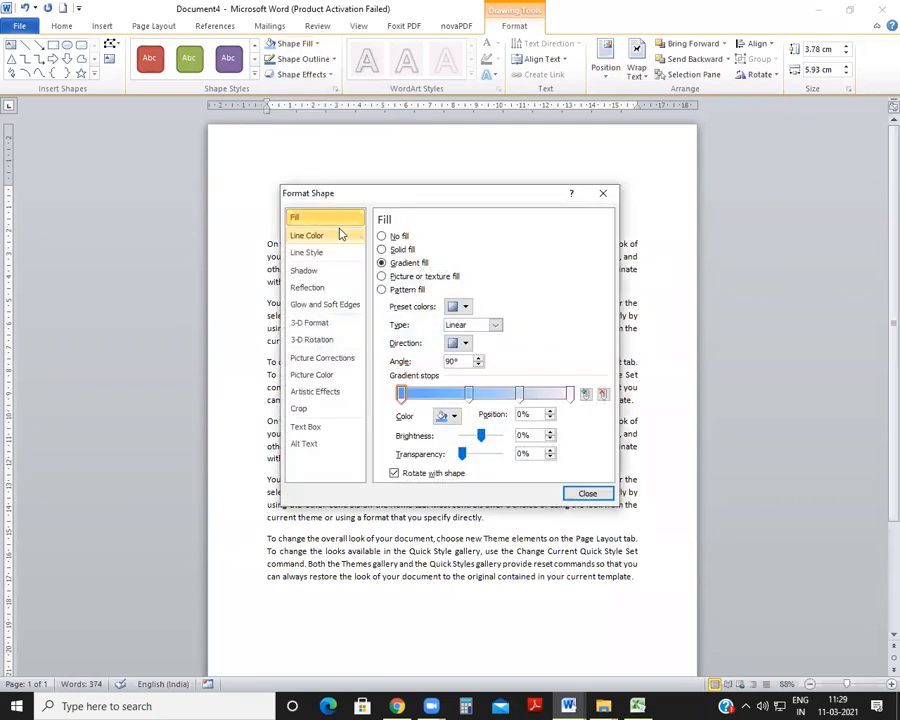
click(394, 277)
click(384, 289)
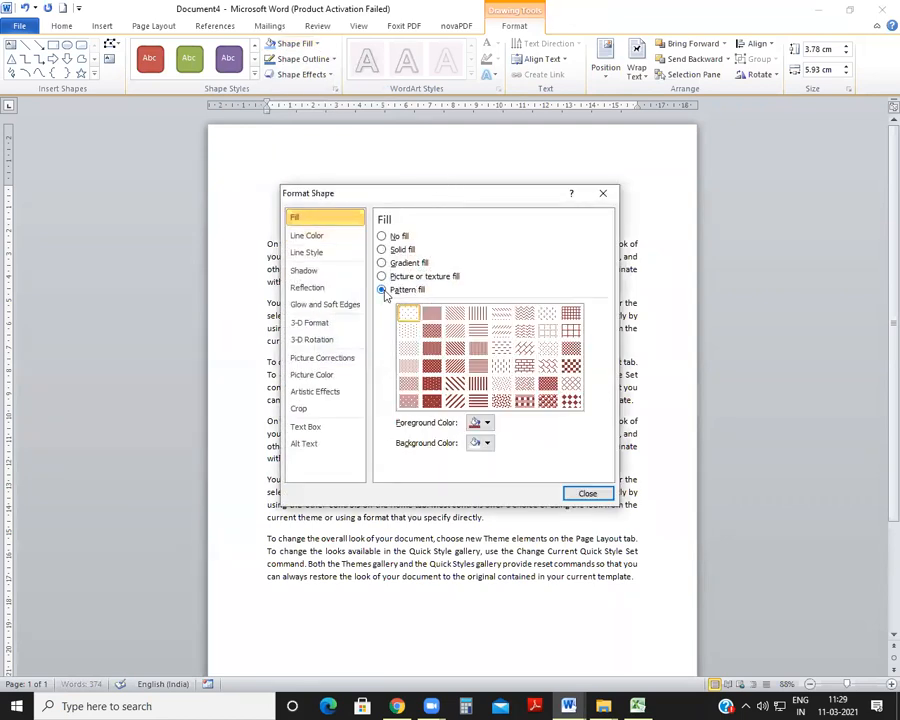
click(548, 313)
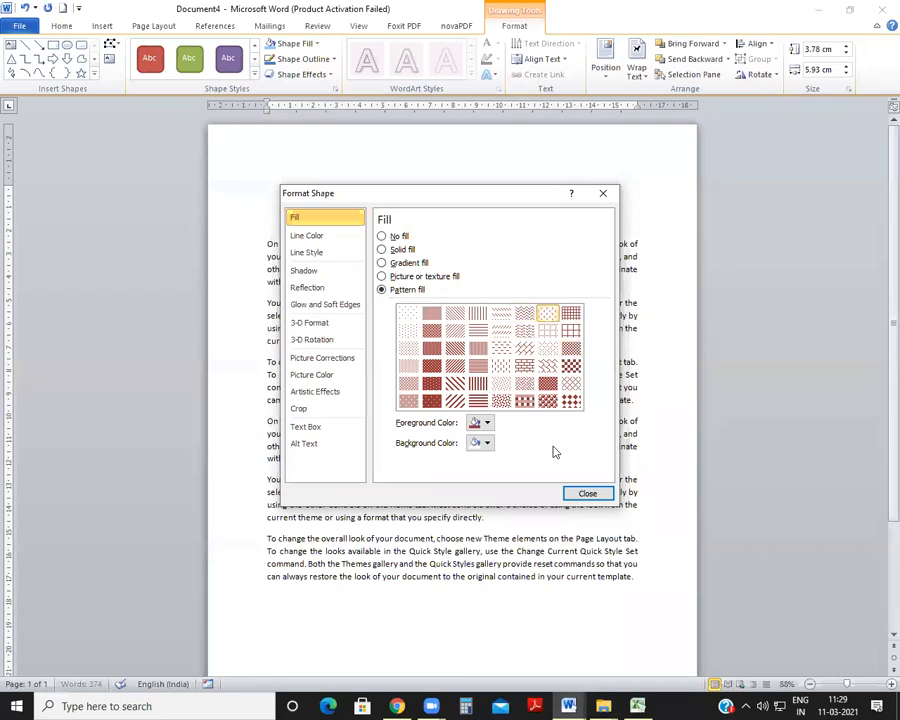
click(587, 493)
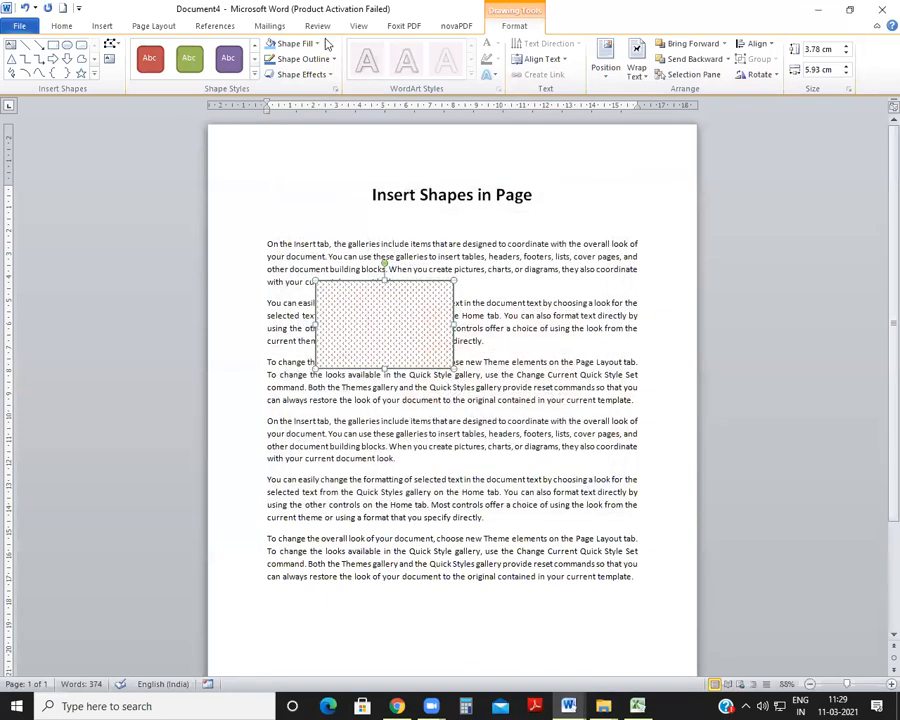
Fill the rectangle with the picture CLASS THUMBNAIL.png and enlarge it to about 5.23 cm high and 8.35 cm wide.
click(295, 43)
click(320, 222)
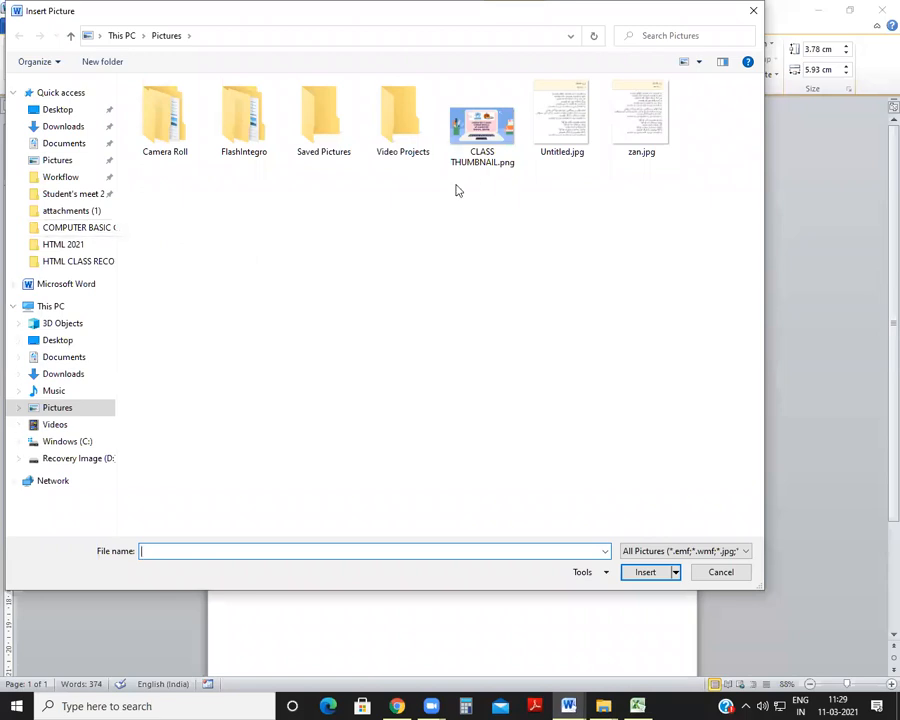
click(484, 130)
click(636, 569)
drag(398, 345, 482, 360)
drag(505, 303, 516, 304)
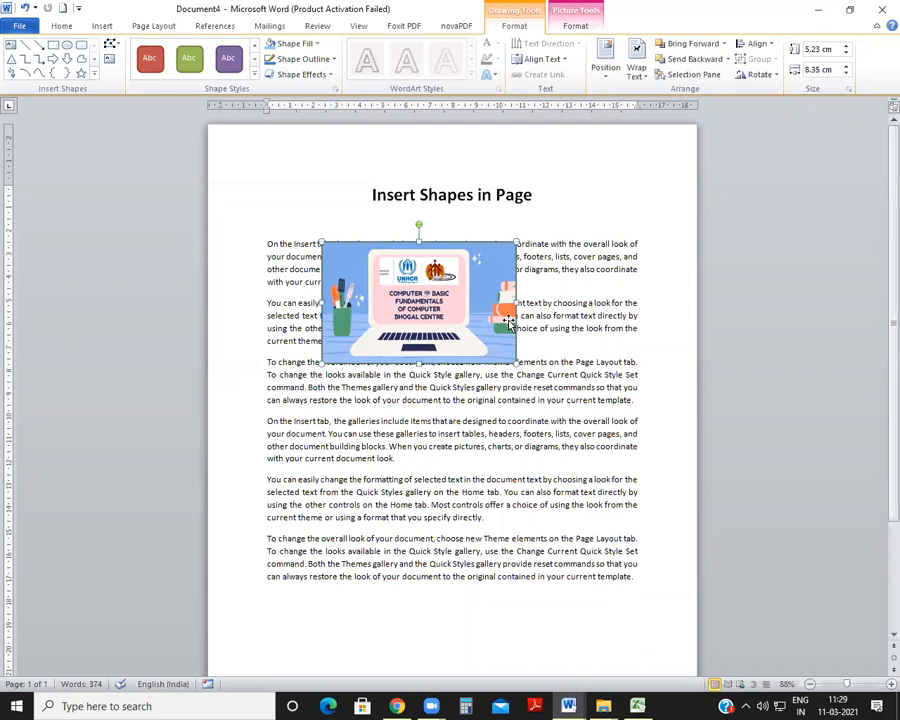
Delete the picture-filled rectangle and draw an oval about 9.1 cm high and 9.53 cm wide over the first four paragraphs.
key(Delete)
click(112, 26)
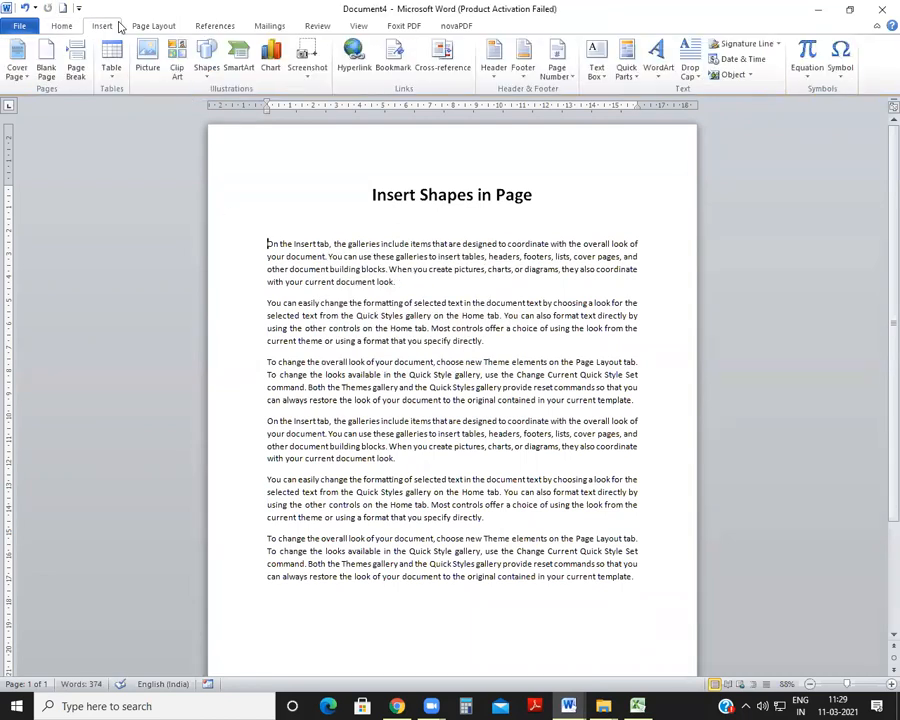
click(207, 72)
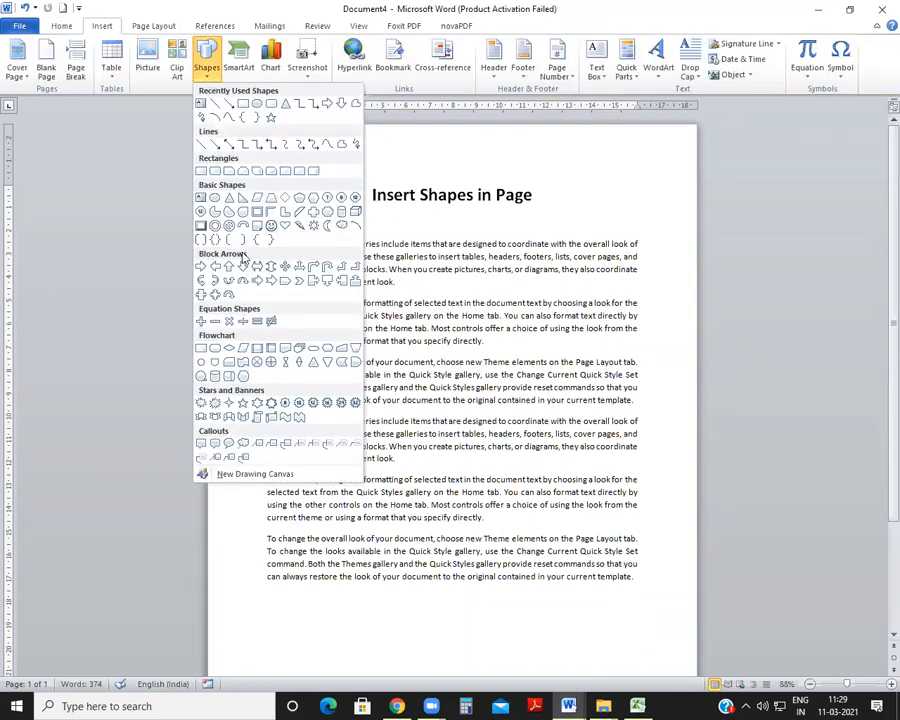
click(255, 104)
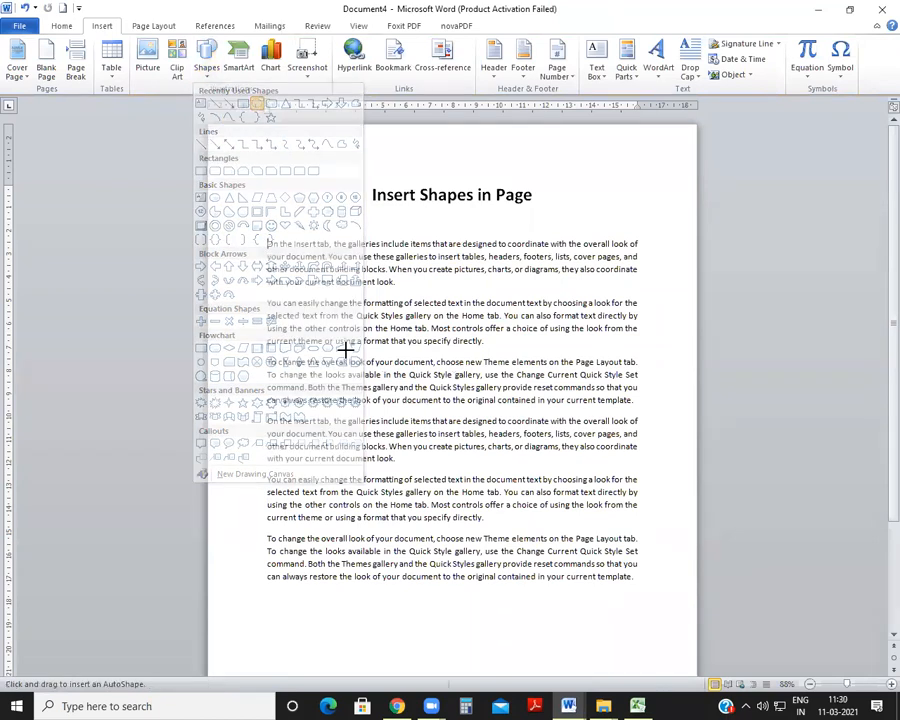
mouse_move(321, 261)
mouse_down()
mouse_move(506, 454)
mouse_move(555, 456)
mouse_move(549, 470)
mouse_up()
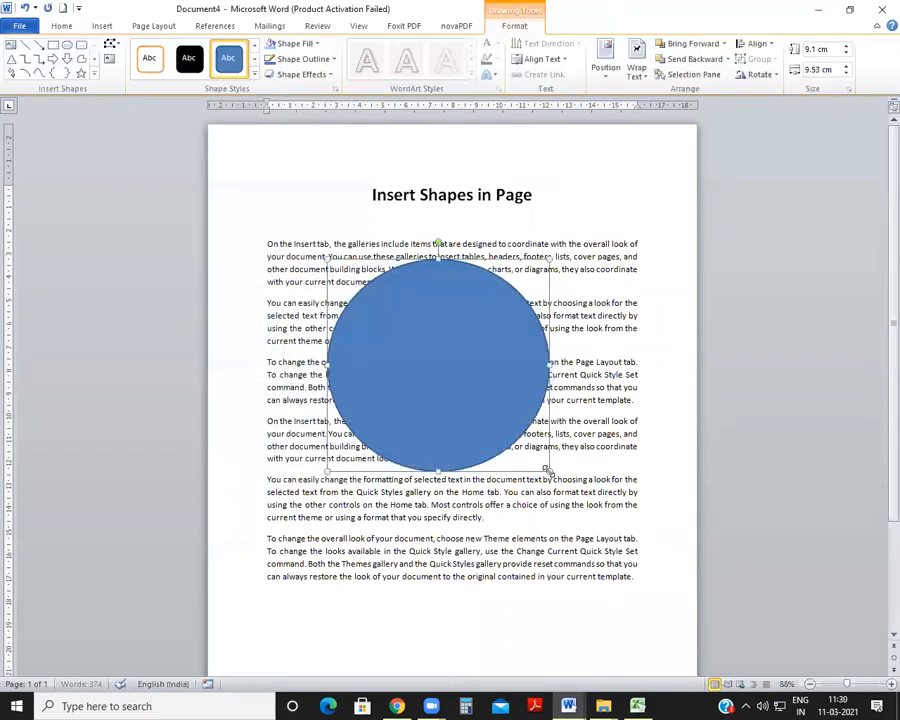
Fill the oval with the fish fossil texture.
click(295, 43)
mouse_move(313, 255)
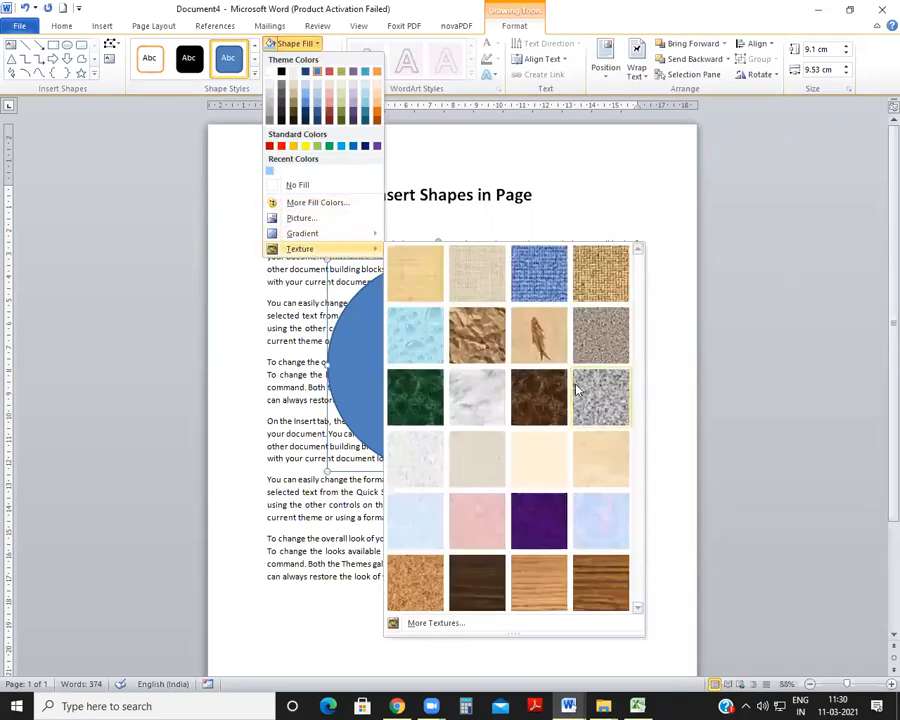
click(549, 343)
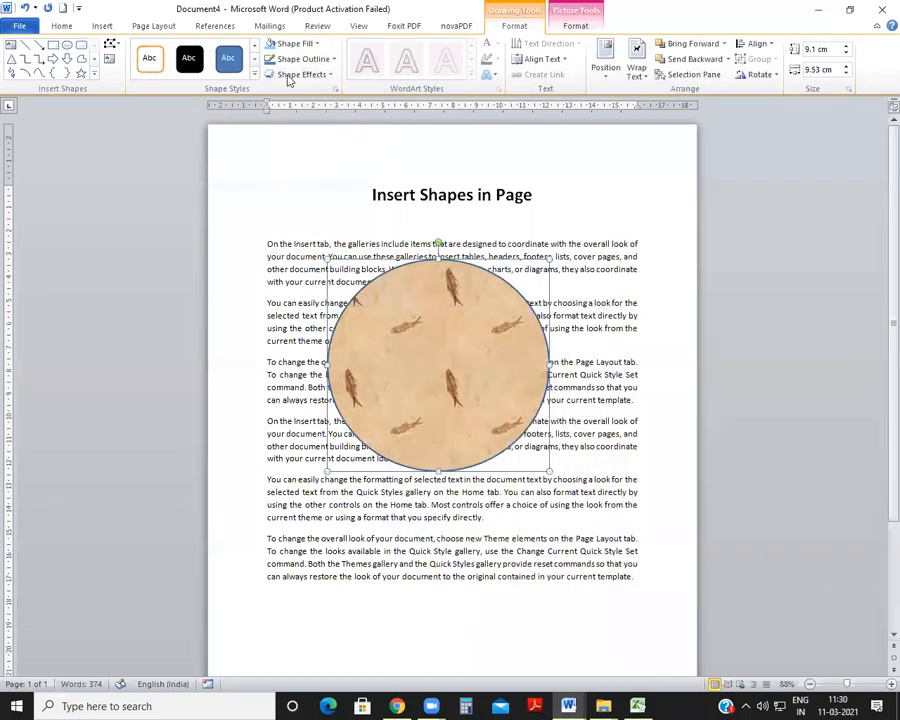
Fill the oval with the rainbow apple picture download (1).jpg from the logo folder on the Desktop.
click(293, 43)
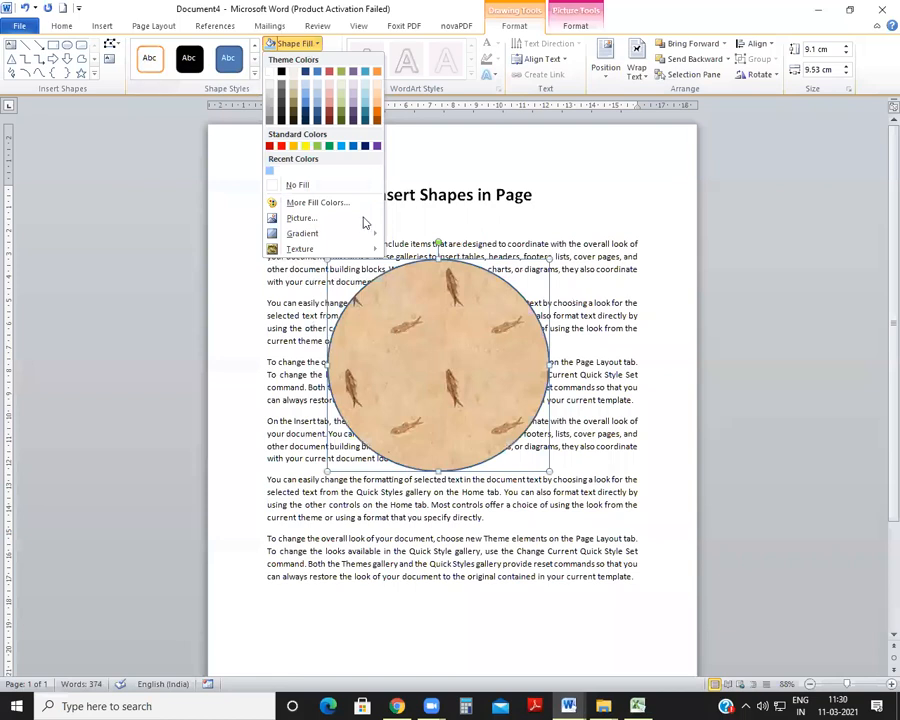
click(292, 217)
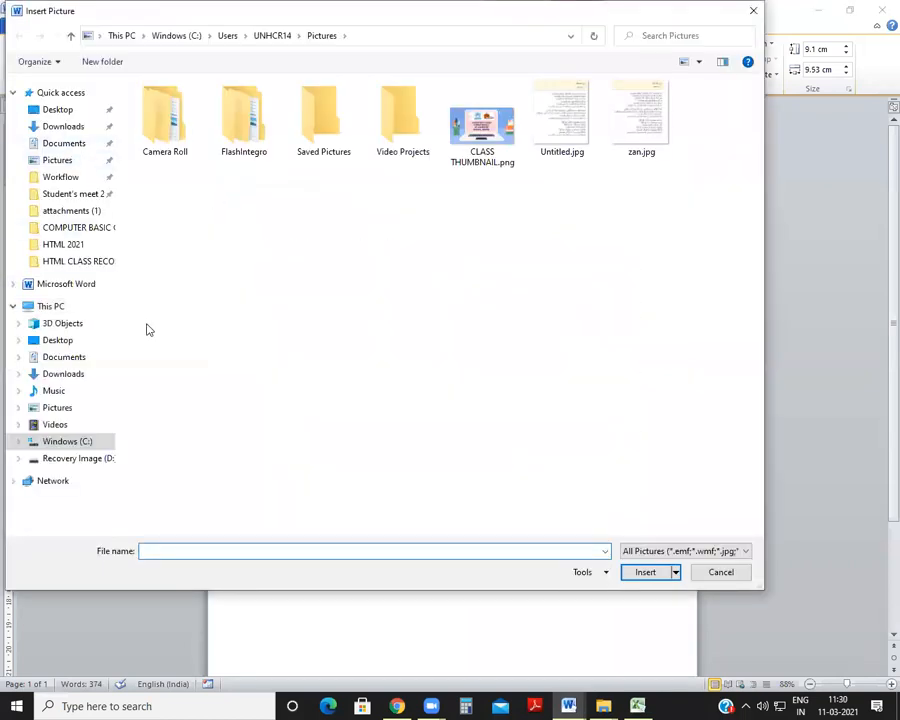
click(58, 110)
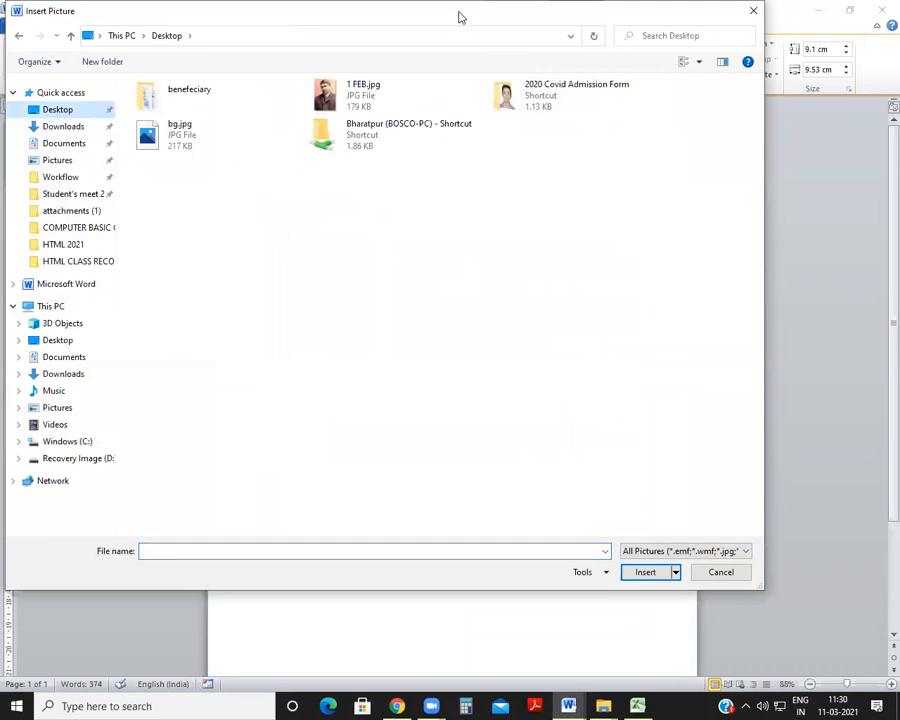
scroll(466, 214, down, 3)
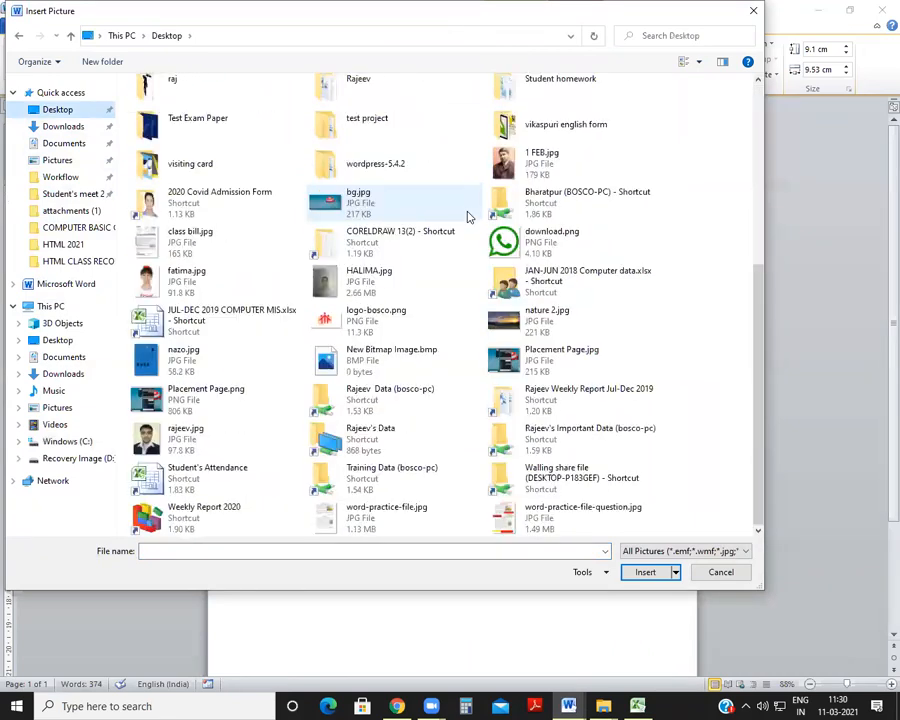
scroll(466, 216, up, 3)
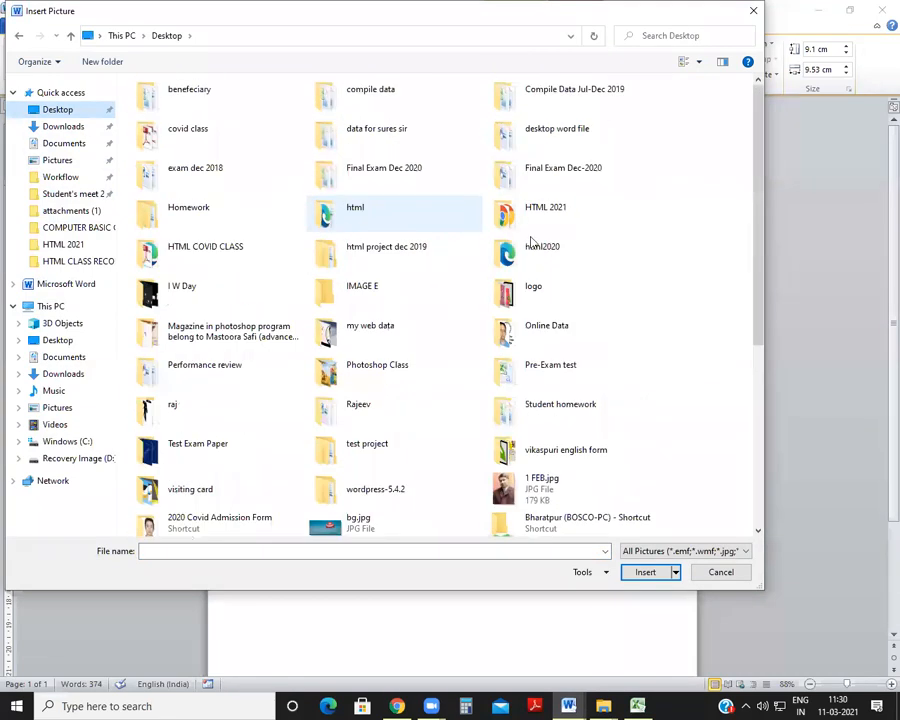
double_click(542, 292)
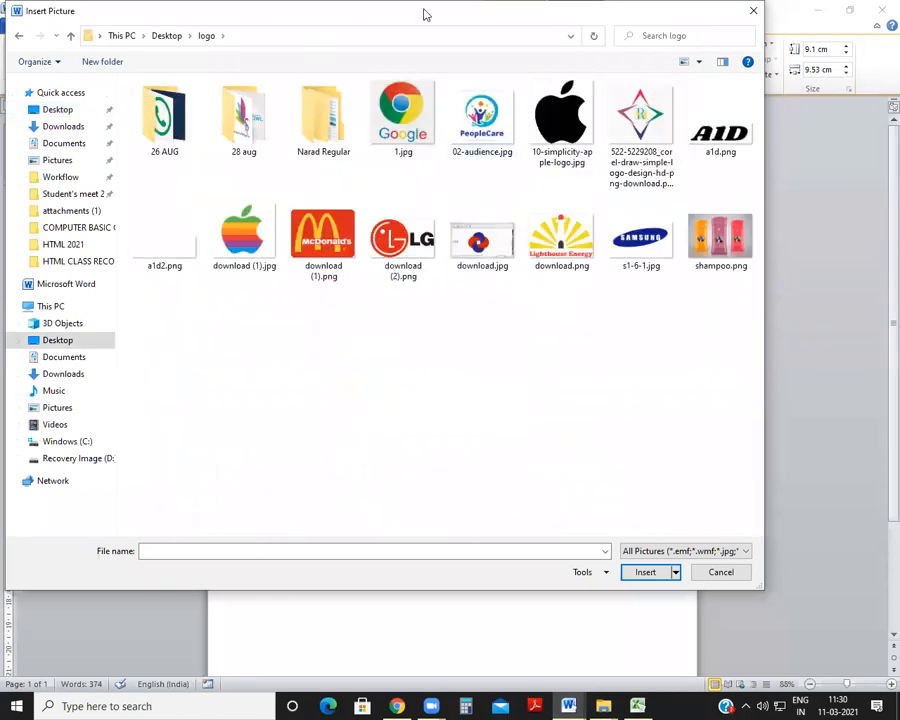
drag(416, 18, 338, 50)
click(177, 276)
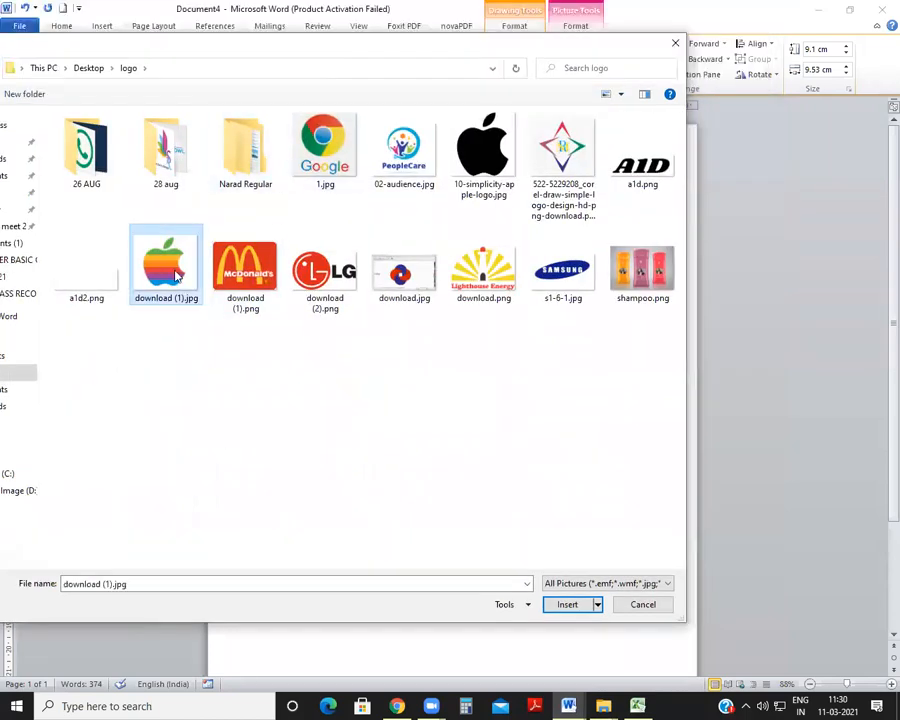
click(570, 603)
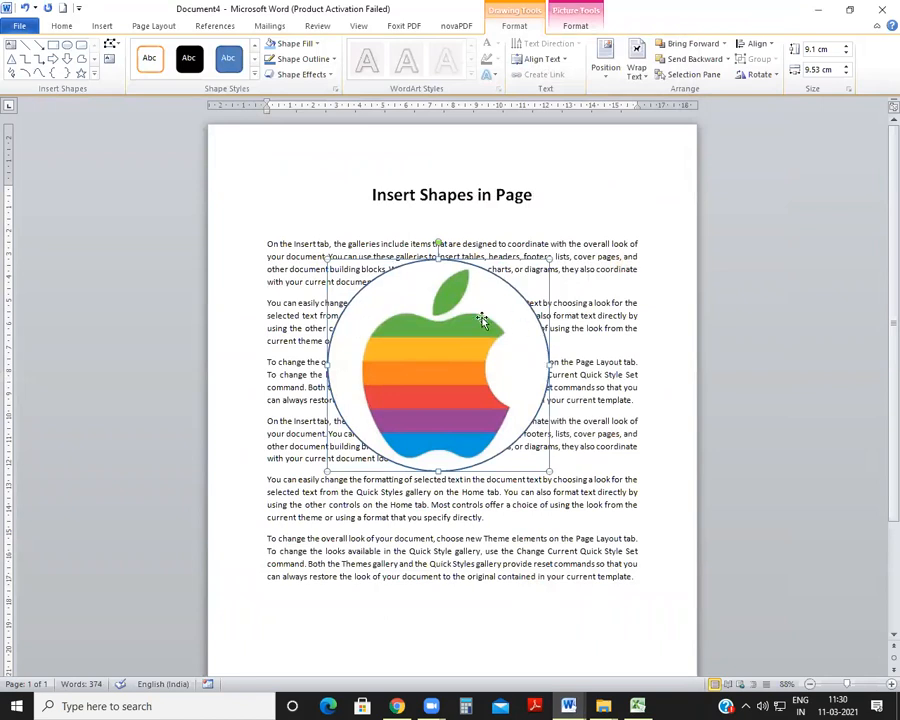
click(576, 25)
click(514, 25)
click(574, 26)
click(514, 25)
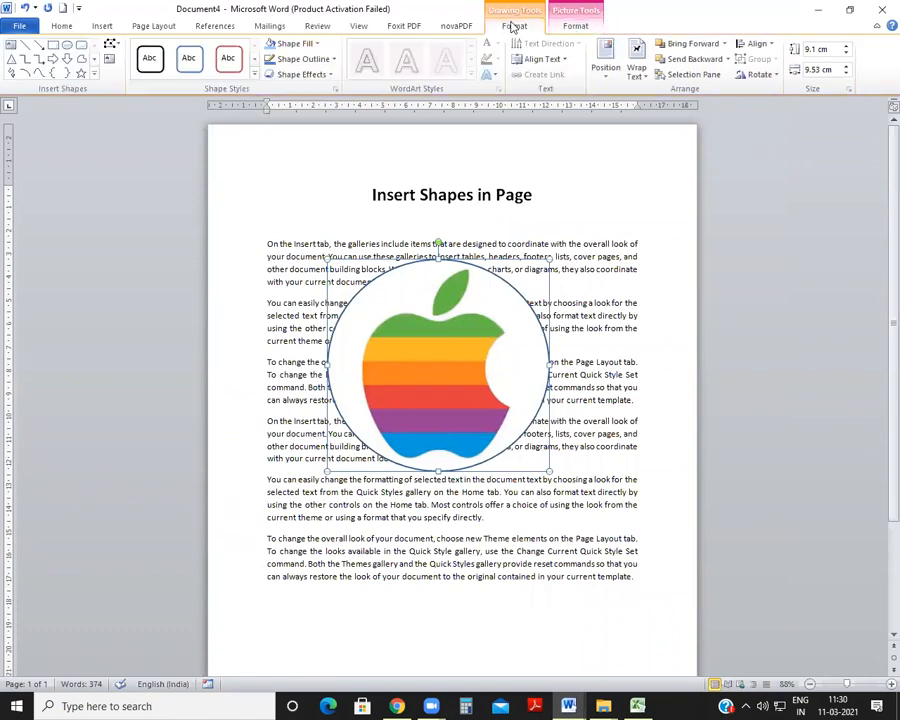
click(572, 193)
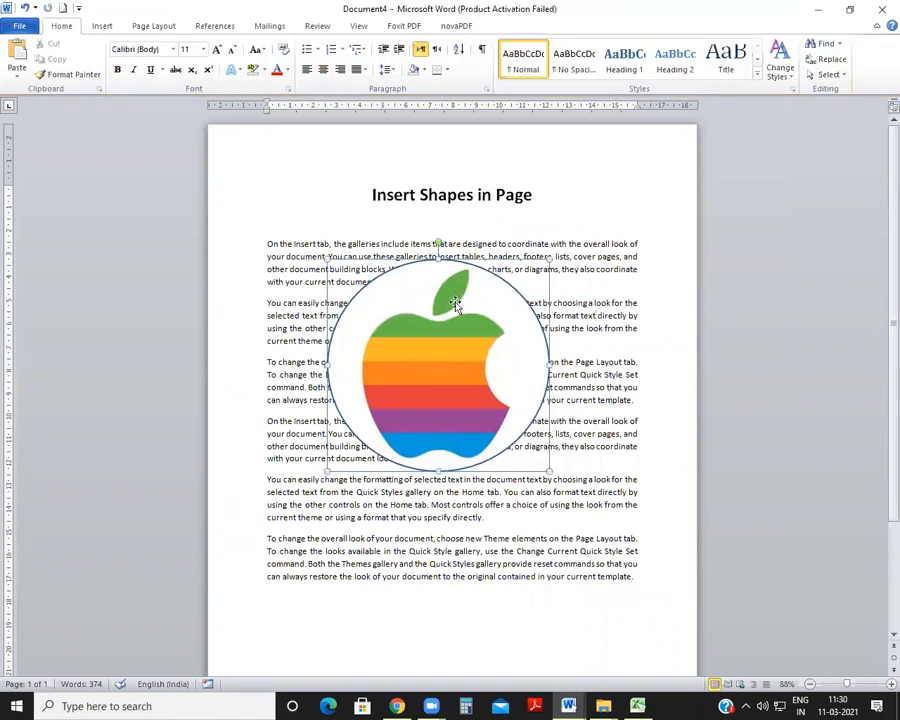
click(516, 25)
click(574, 26)
click(516, 26)
click(562, 26)
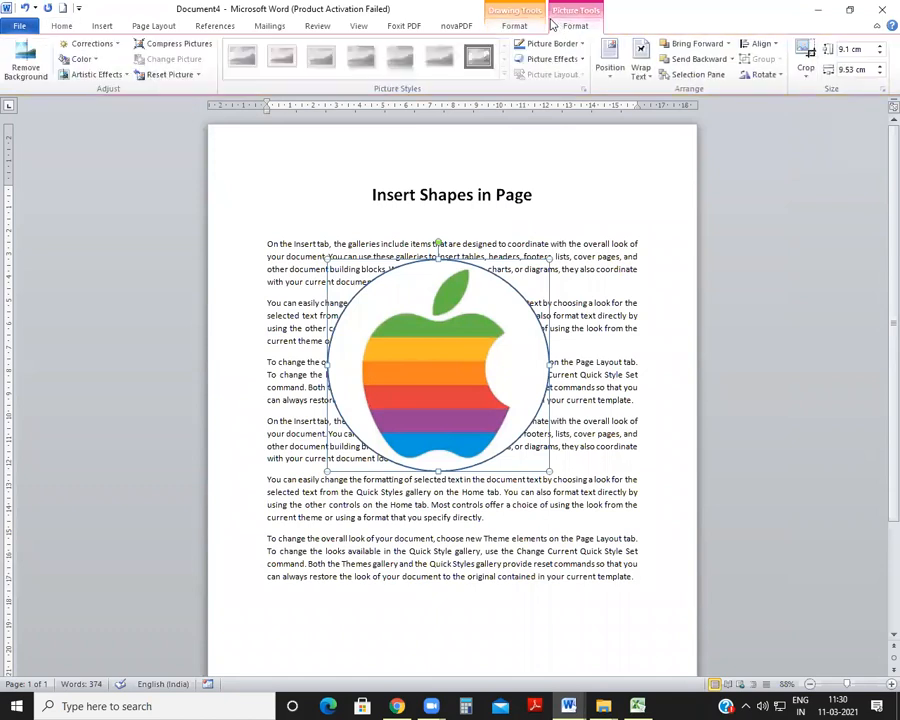
Outline the apple-filled oval in standard red.
click(514, 27)
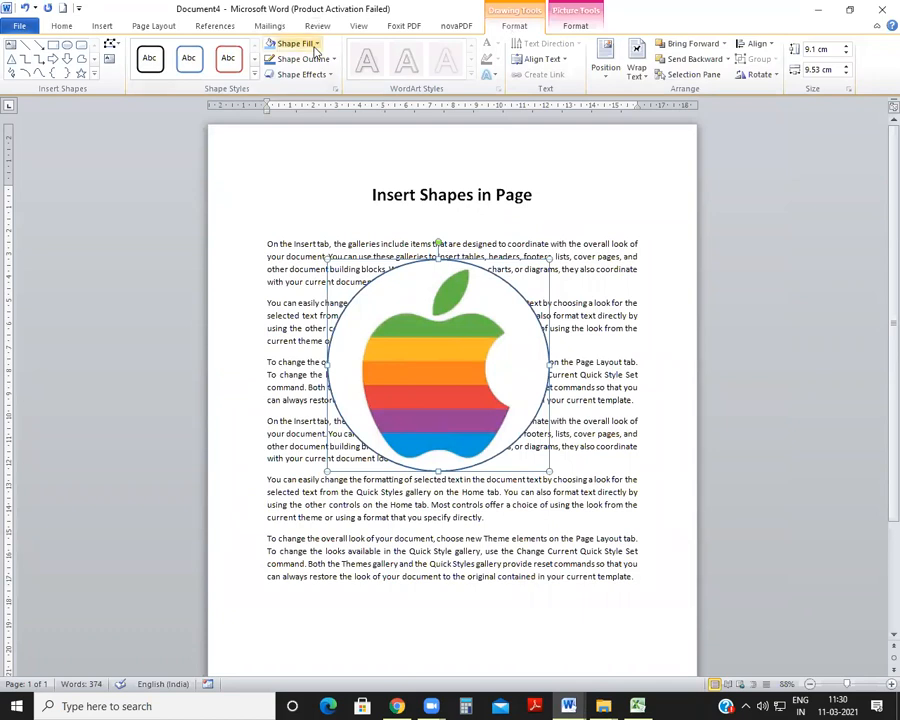
click(332, 60)
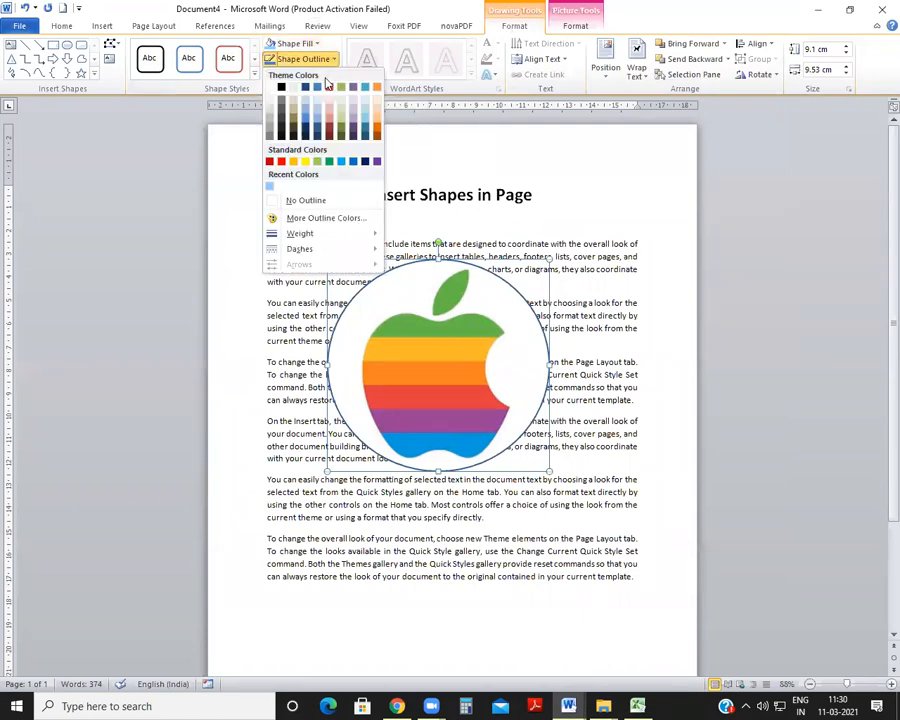
click(281, 162)
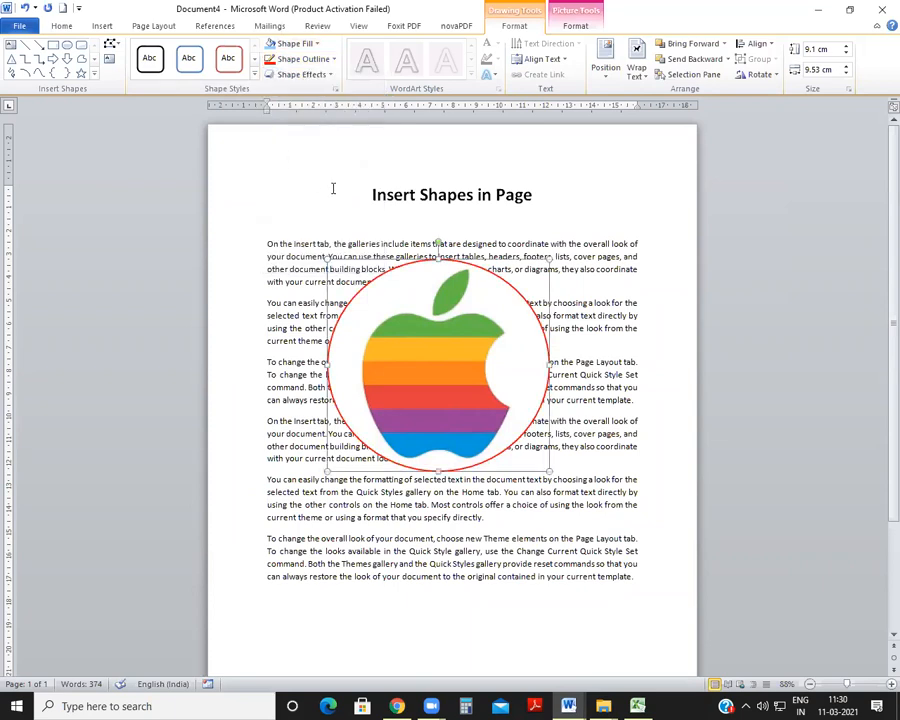
Shrink the oval to about 6.14 cm high and 6.26 cm wide and move it over the second to fourth paragraphs.
click(586, 28)
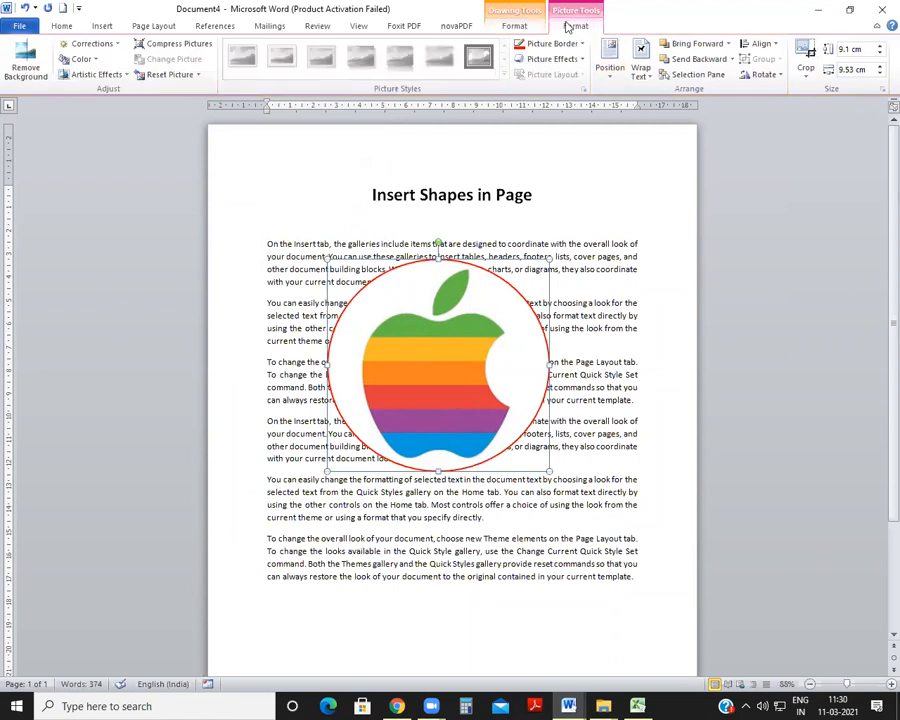
click(513, 25)
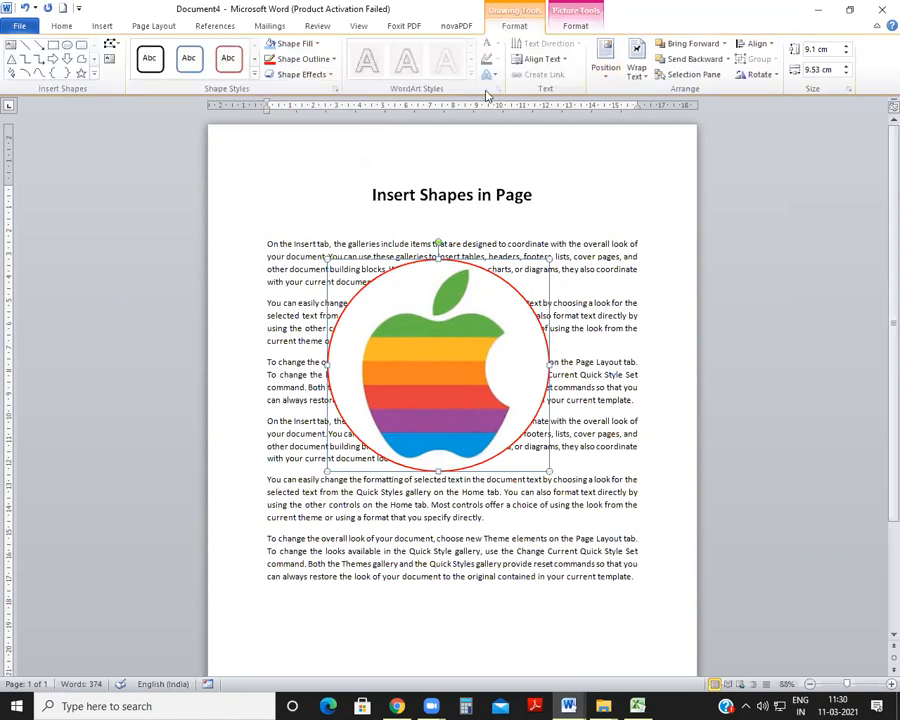
drag(411, 311, 317, 321)
drag(455, 266, 410, 310)
drag(347, 360, 465, 346)
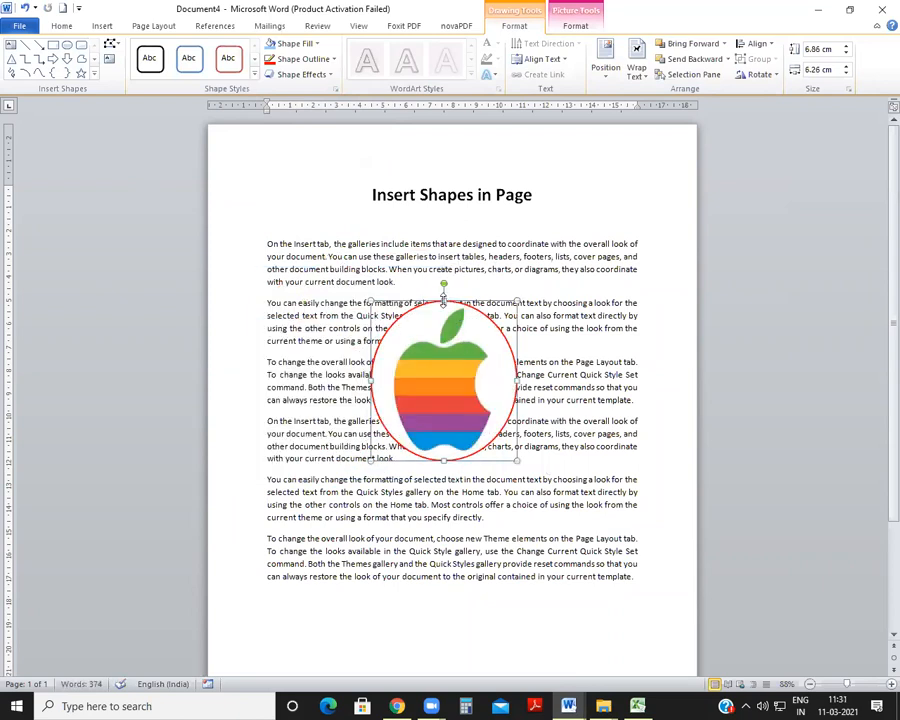
drag(443, 299, 443, 317)
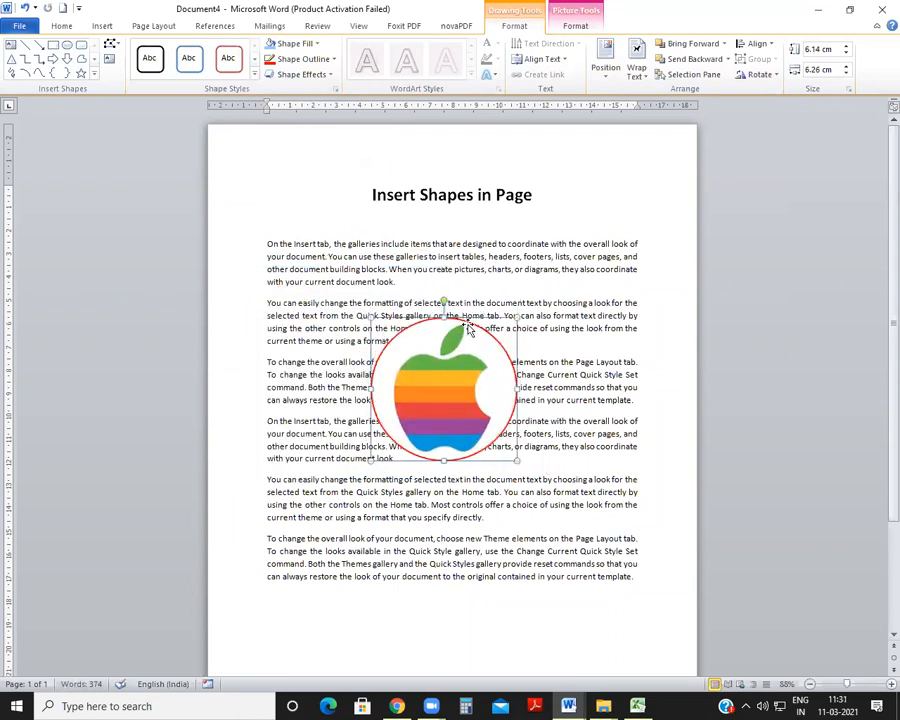
drag(438, 388, 473, 364)
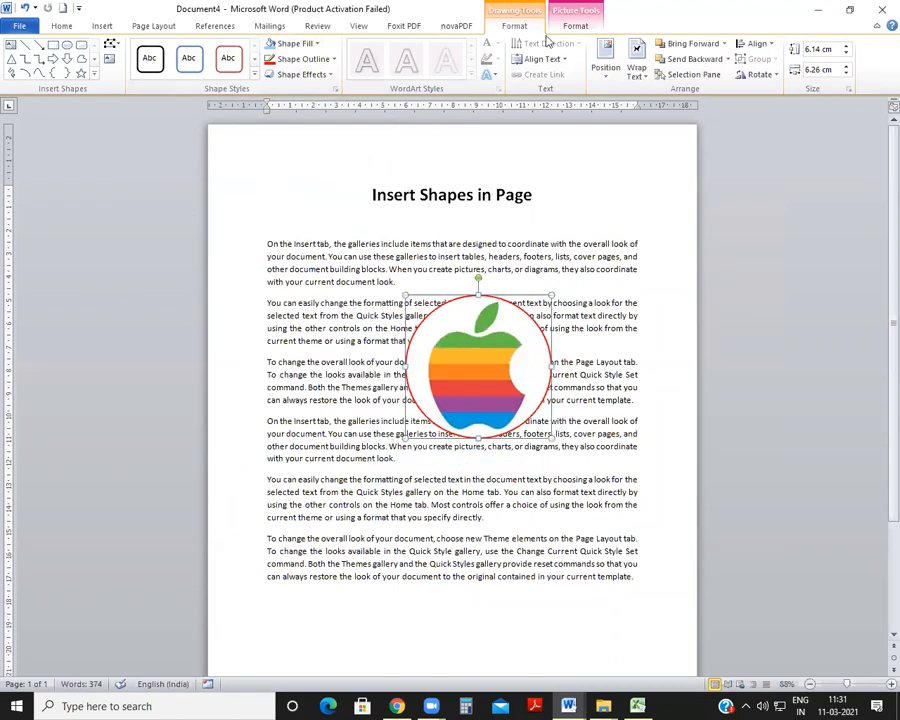
Try the top-left and top-centre page positions for the oval, and settle on the middle-centre position with text wrapping.
click(576, 26)
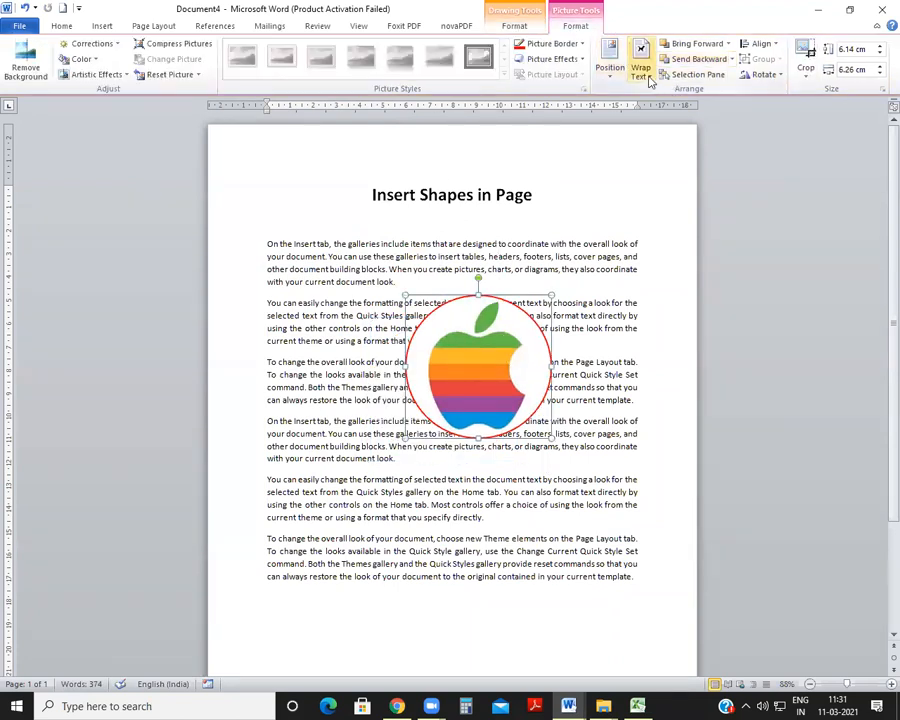
click(610, 58)
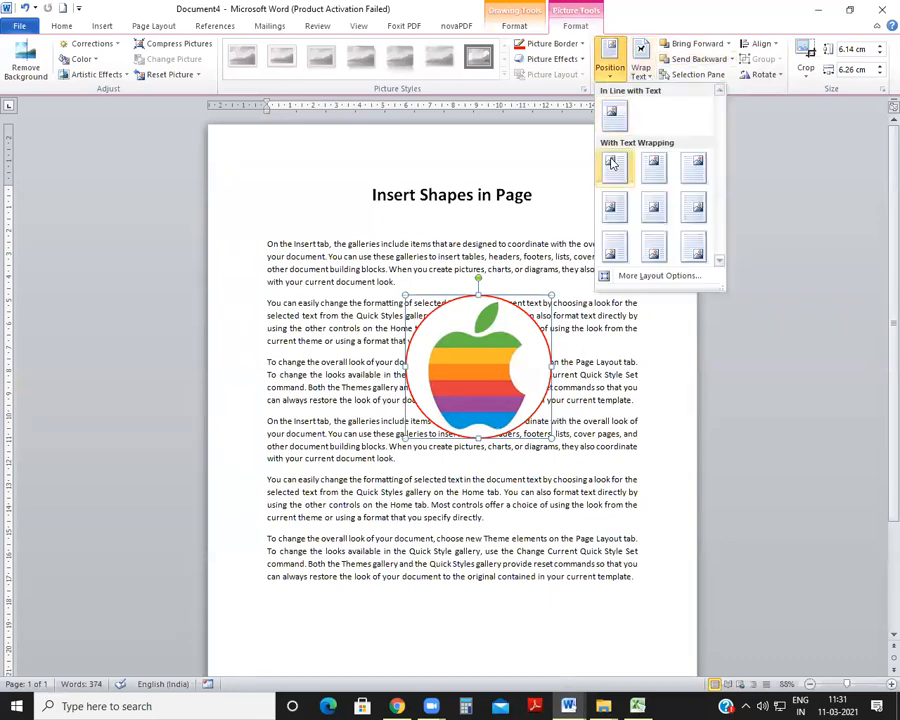
click(619, 167)
click(610, 65)
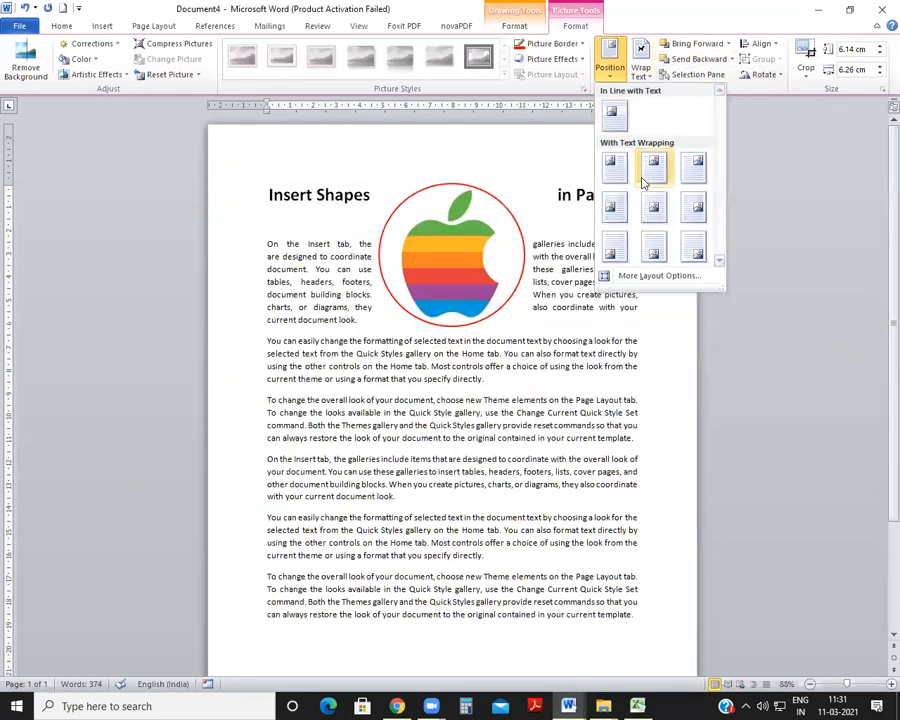
click(646, 167)
click(613, 68)
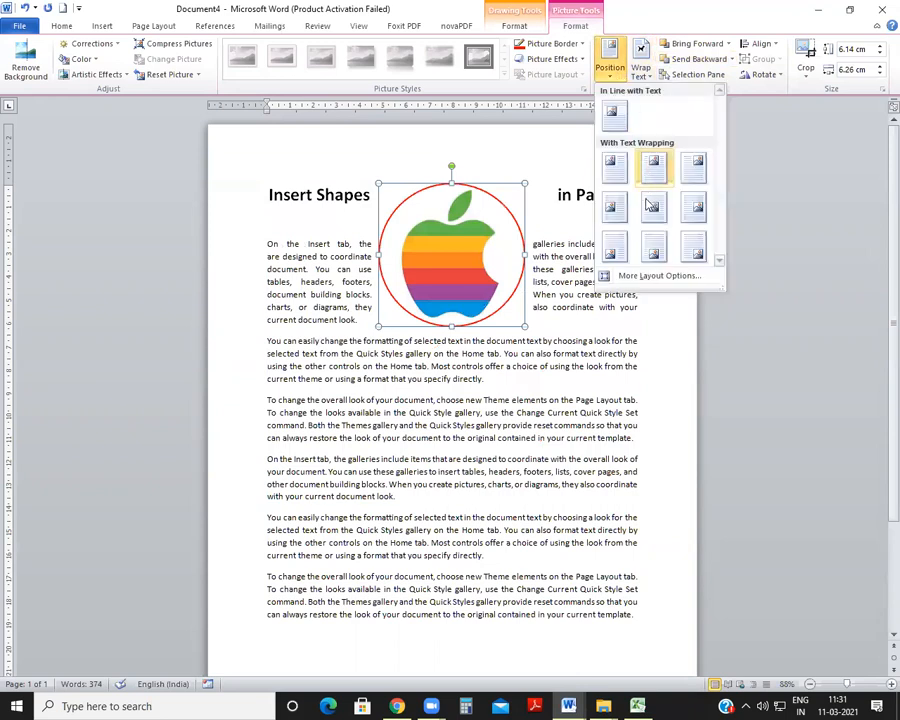
click(648, 204)
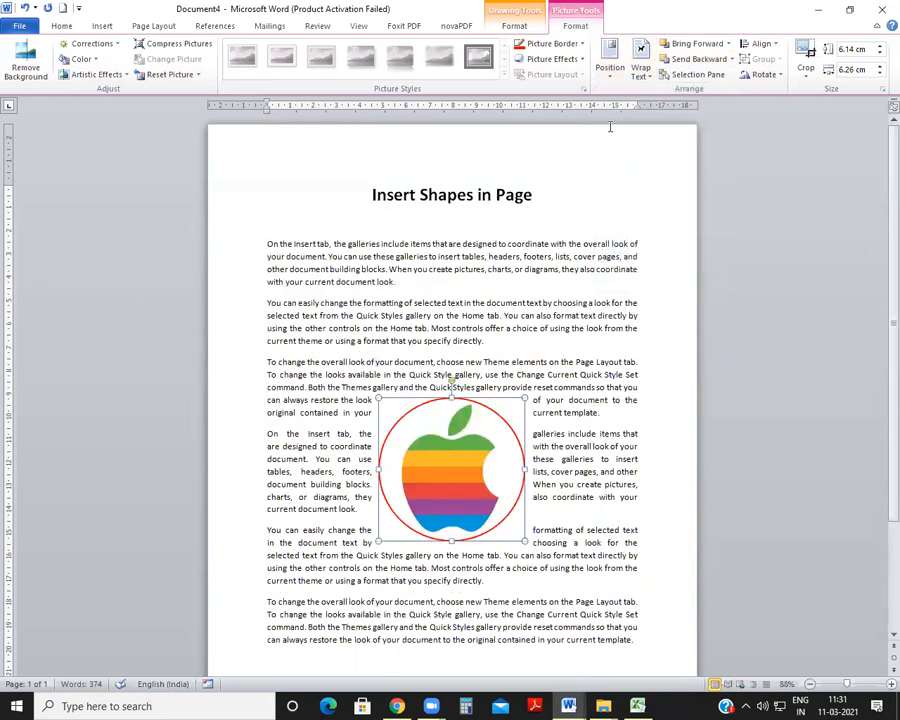
Set the oval's text wrapping to Tight and move it up over the second and third paragraphs.
click(641, 58)
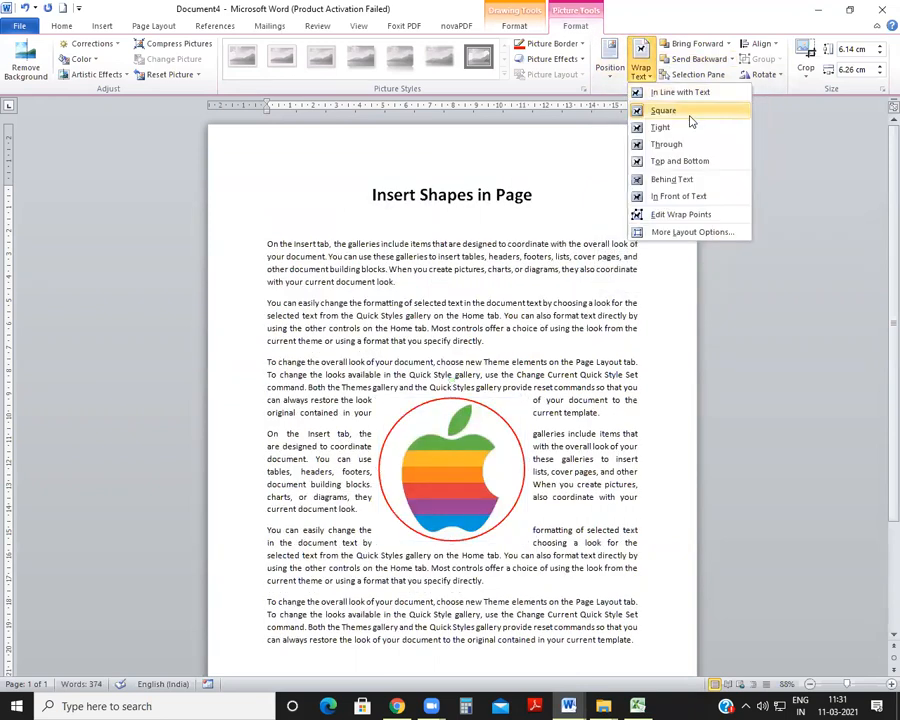
click(660, 127)
drag(462, 418, 517, 311)
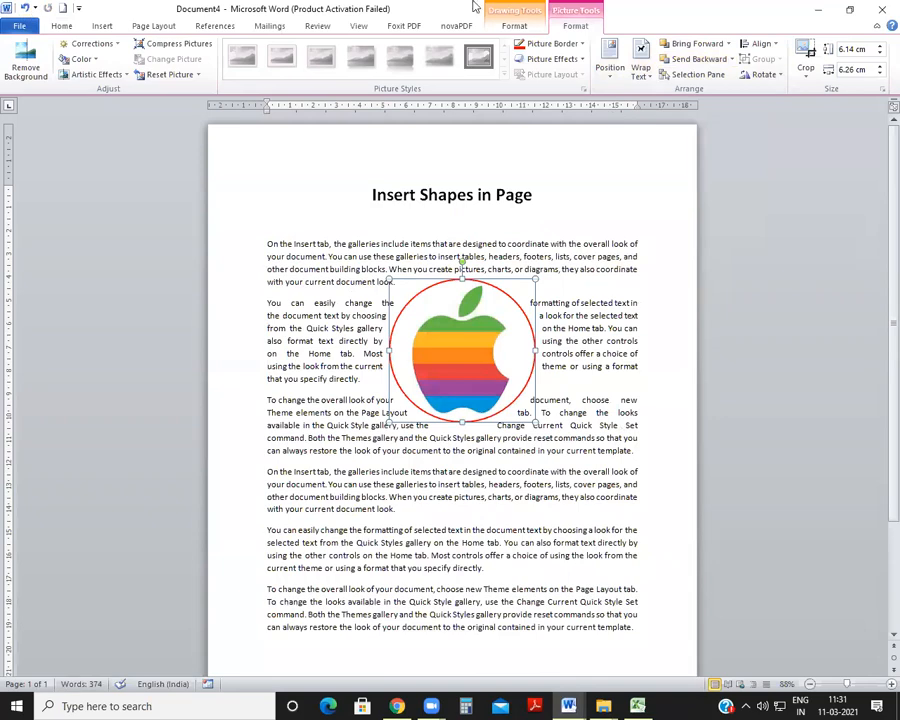
Change the oval's text wrapping to Top and Bottom and move it down into the middle of the second paragraph.
click(646, 78)
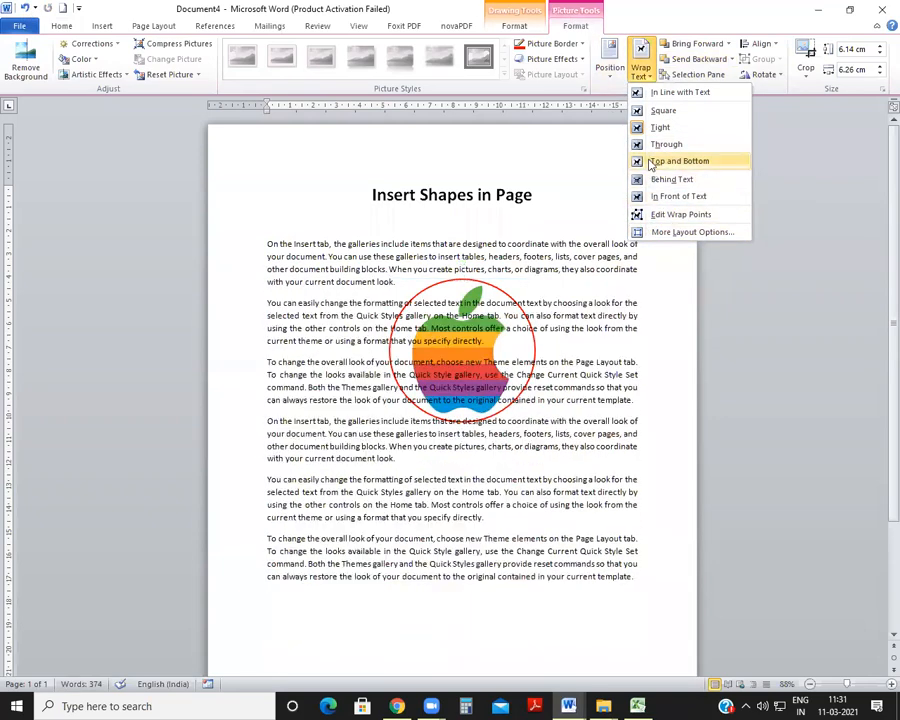
click(667, 161)
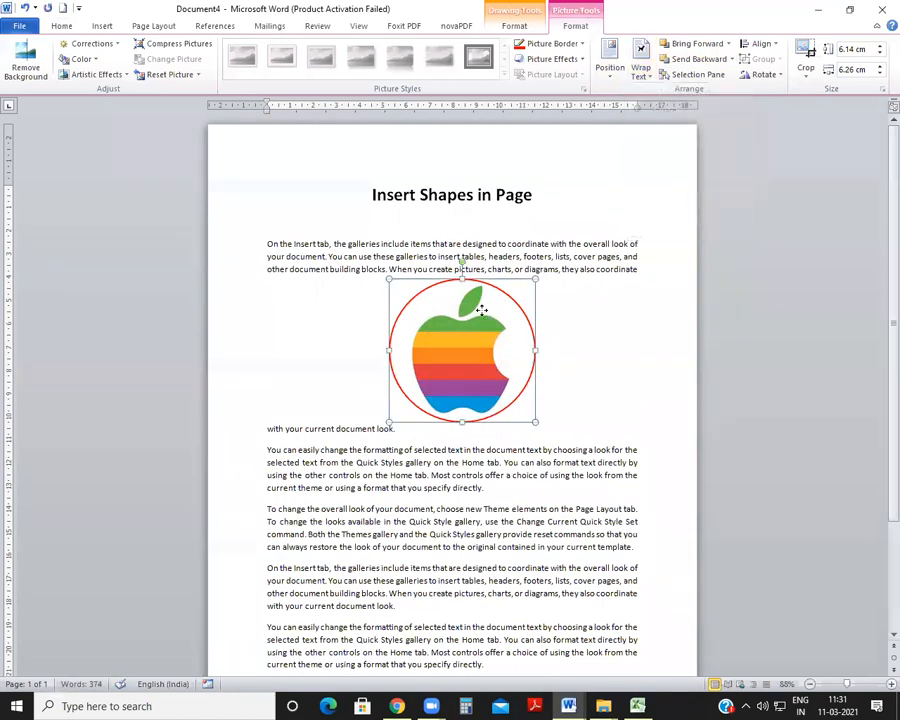
drag(481, 302, 490, 372)
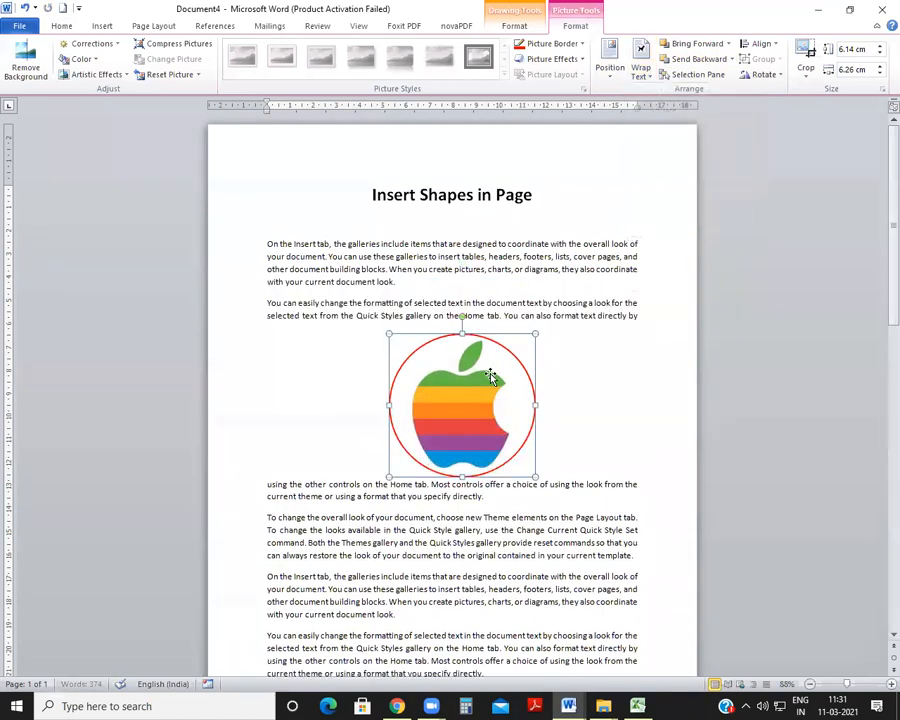
Try placing the oval behind the text and in front of the text.
click(640, 72)
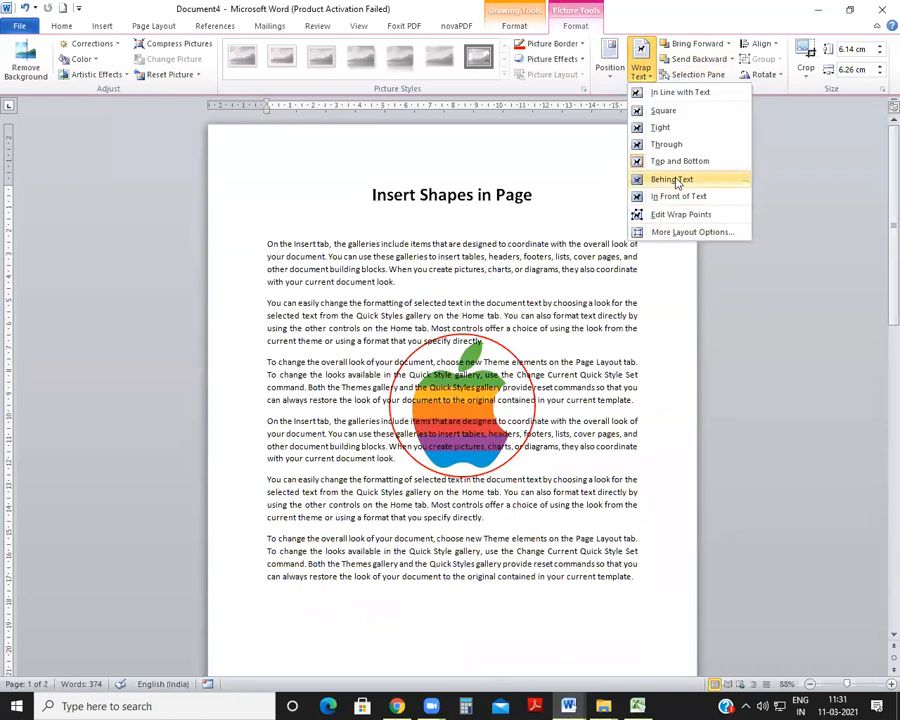
click(677, 180)
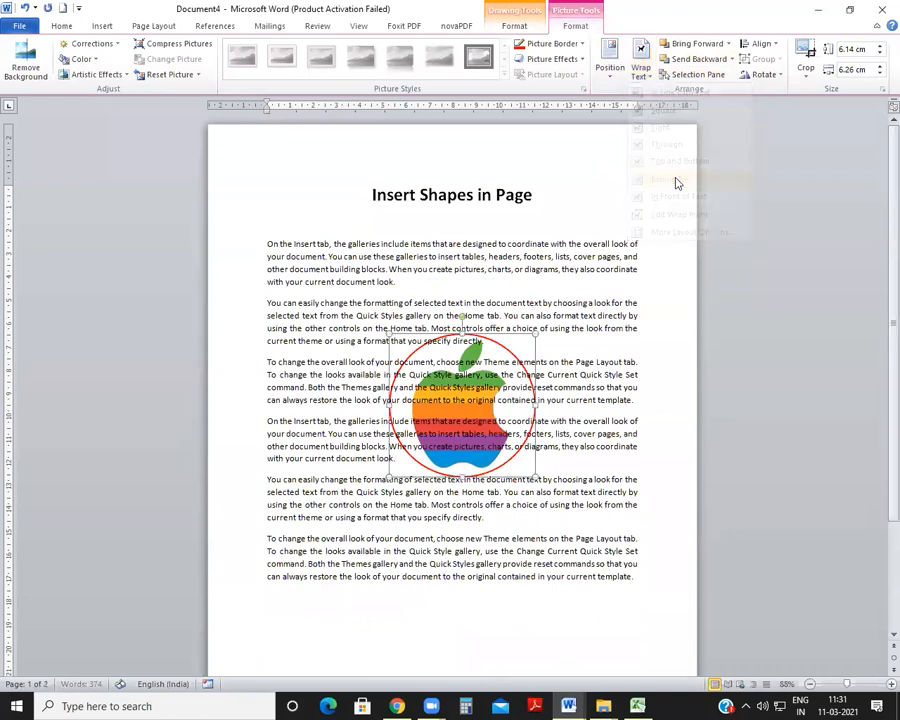
click(640, 55)
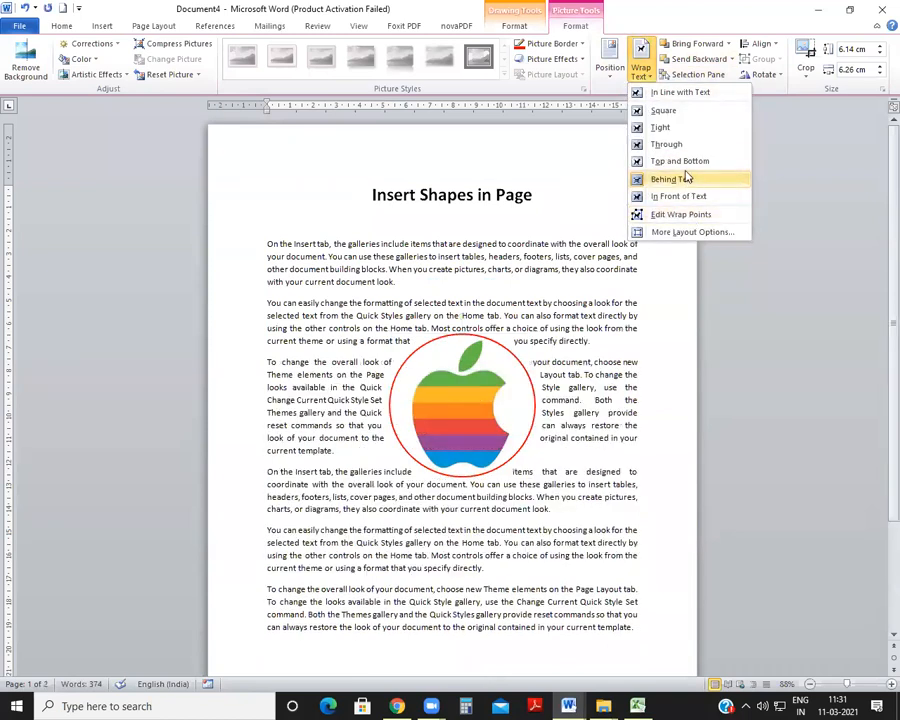
click(690, 196)
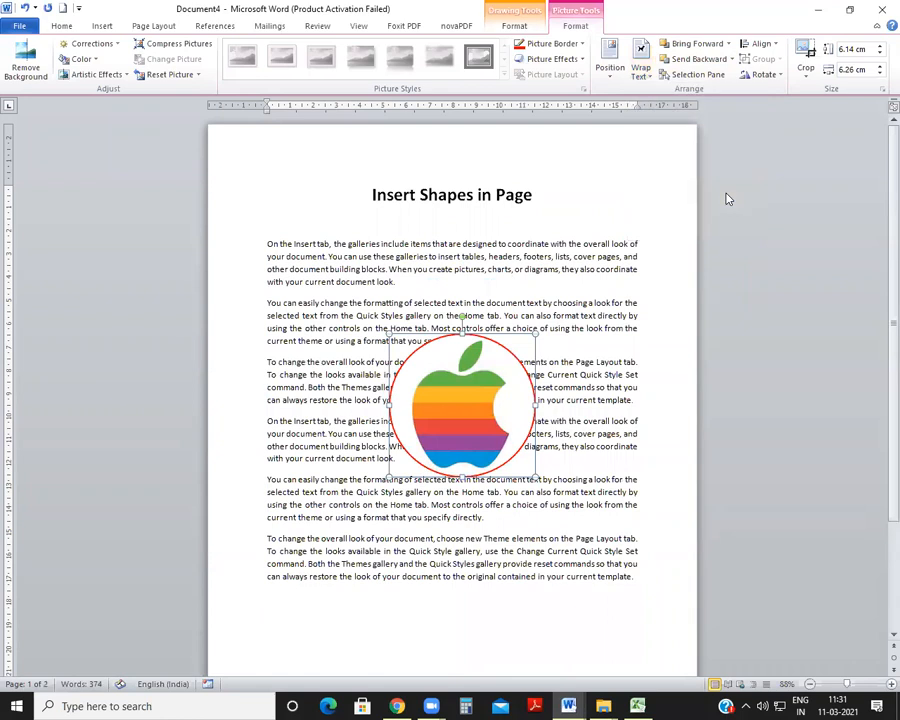
Try Square wrapping on the oval, and make the text wrap tightly around its contour instead.
click(640, 62)
click(662, 112)
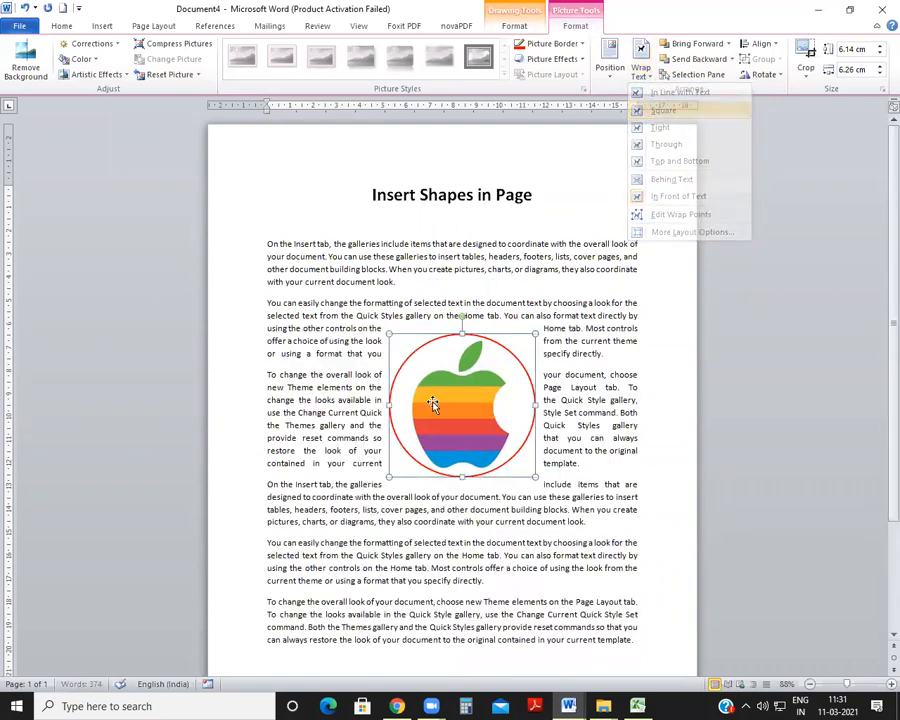
click(640, 55)
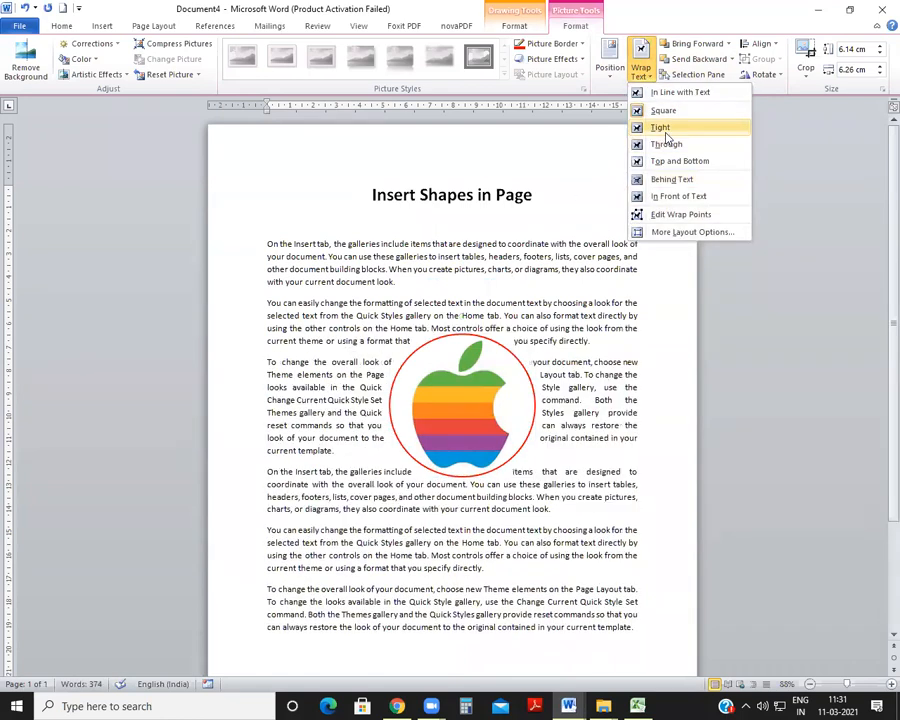
click(669, 141)
Move the oval to the horizontal centre of the page beside the third paragraph.
mouse_move(427, 365)
mouse_down()
mouse_move(455, 340)
mouse_move(433, 343)
mouse_up()
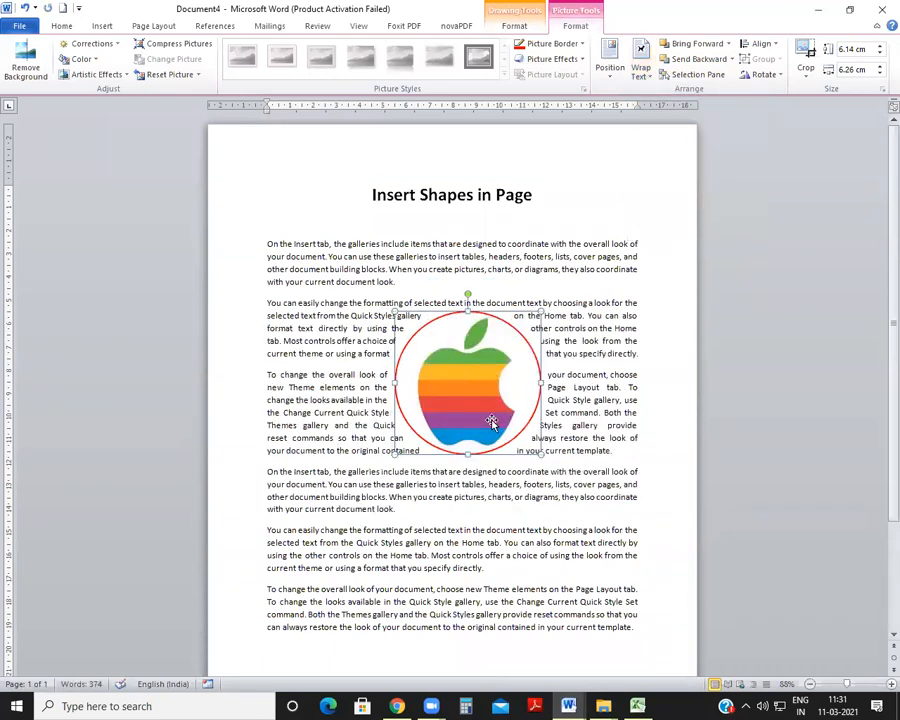
click(588, 530)
drag(471, 404, 454, 428)
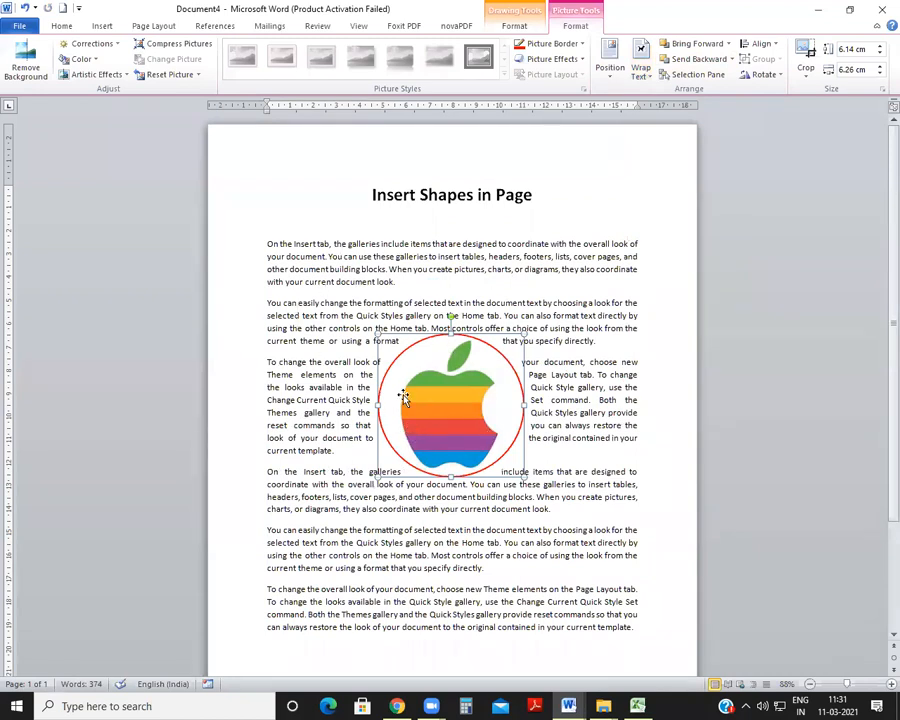
scroll(409, 497, down, 1)
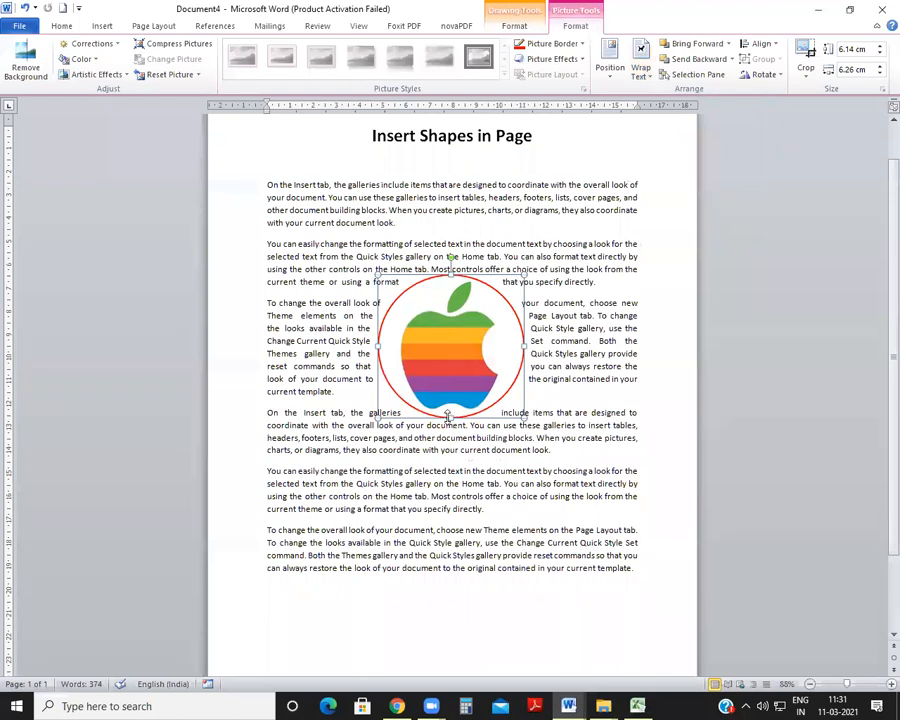
scroll(500, 397, up, 1)
click(101, 26)
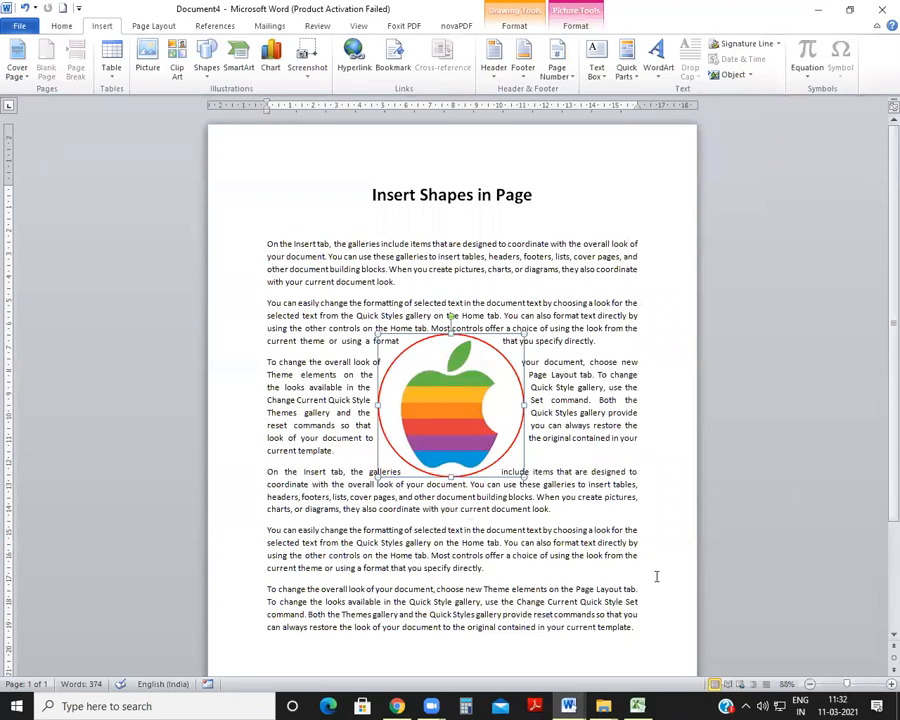
click(371, 411)
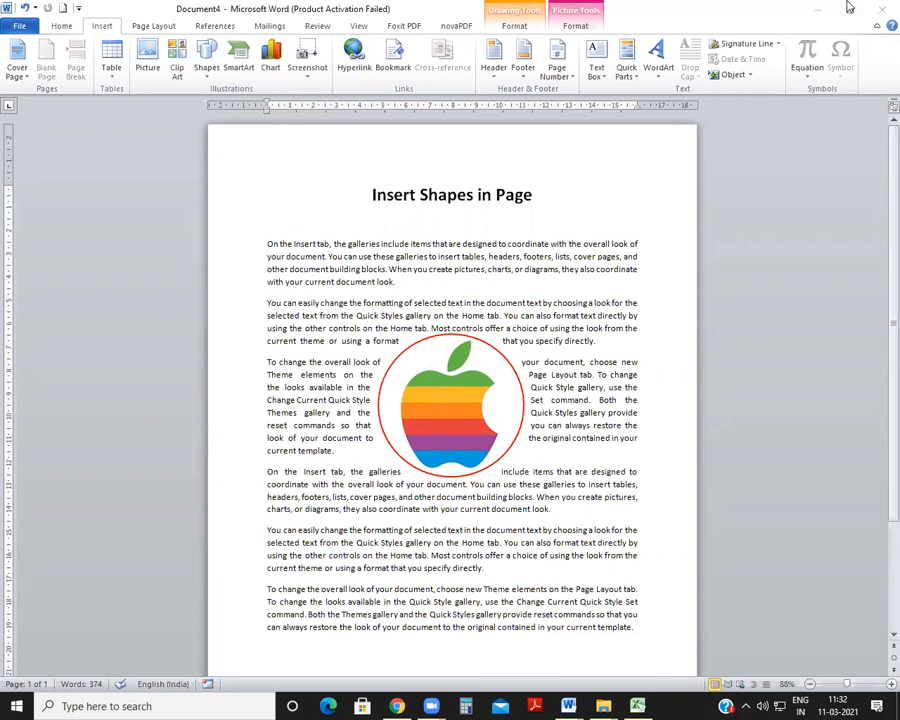
click(453, 402)
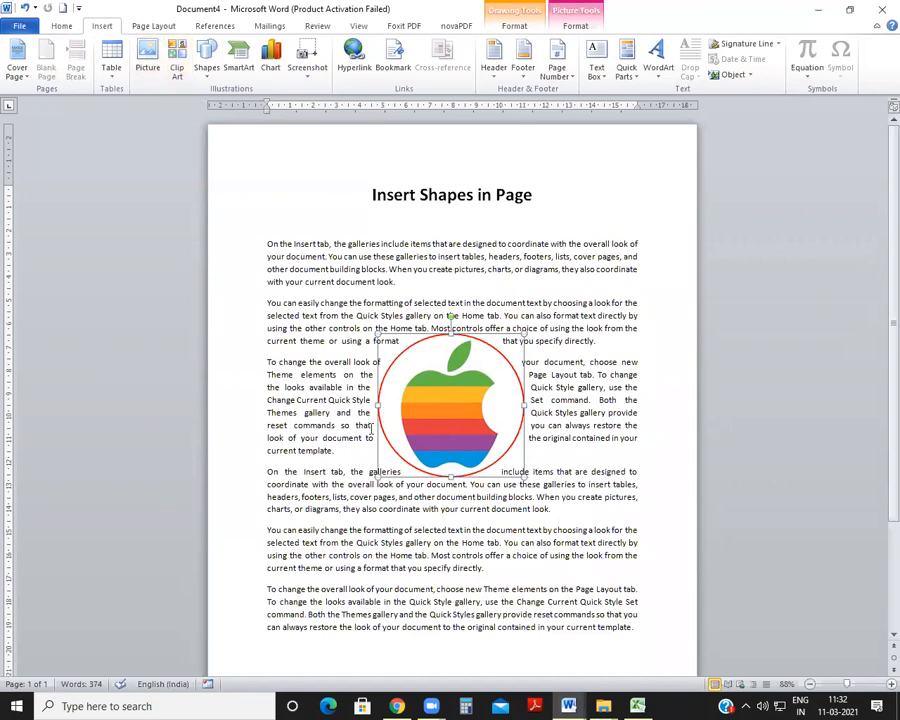
click(443, 502)
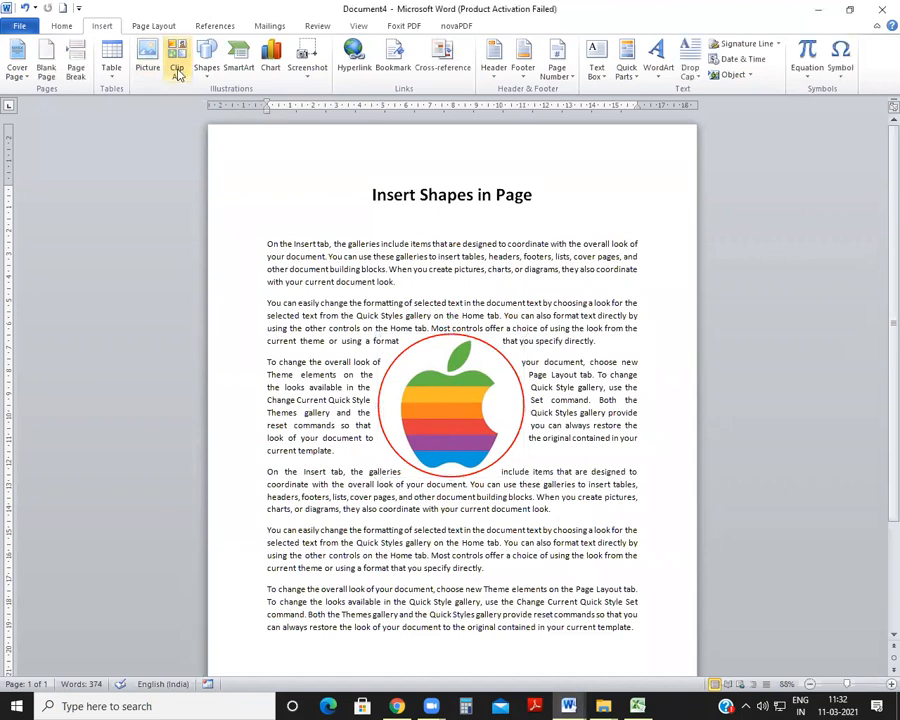
click(208, 68)
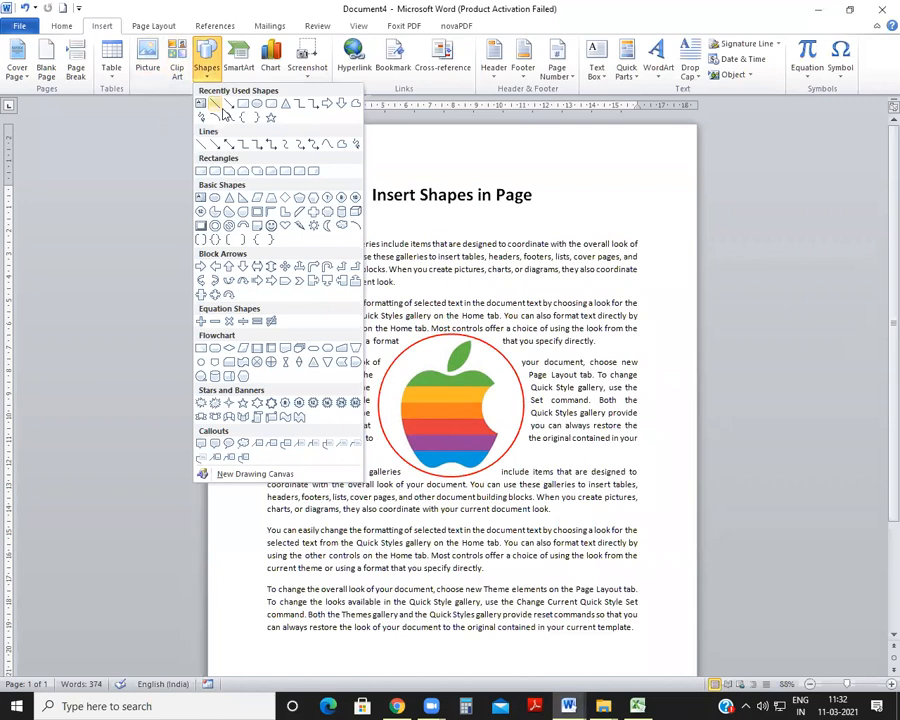
click(474, 220)
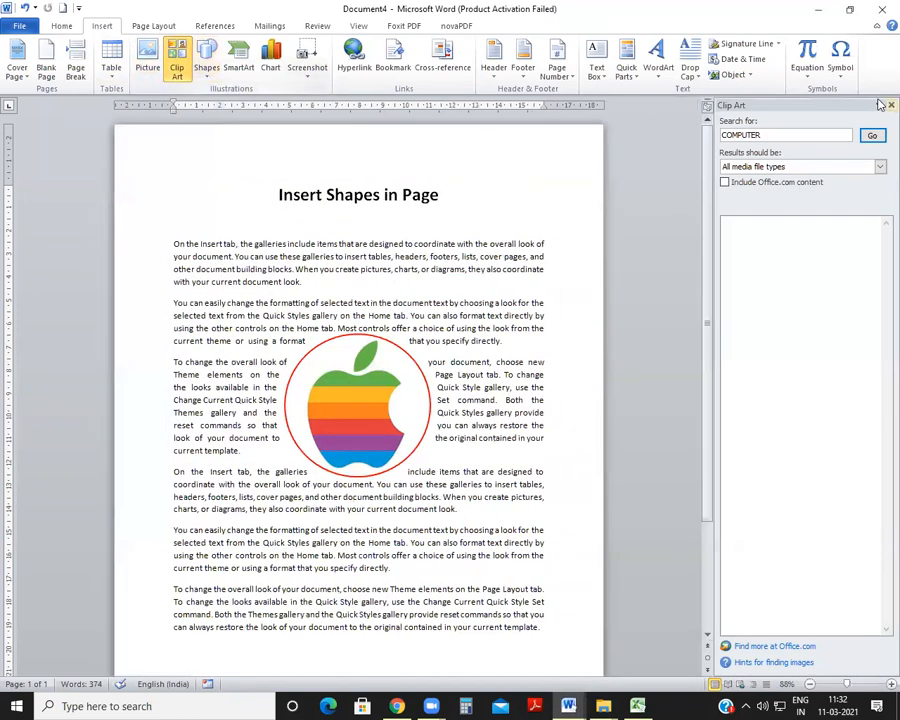
Close the Clip Art pane and draw a horizontal line about 21.05 cm long across the page just below the title.
click(880, 108)
click(206, 64)
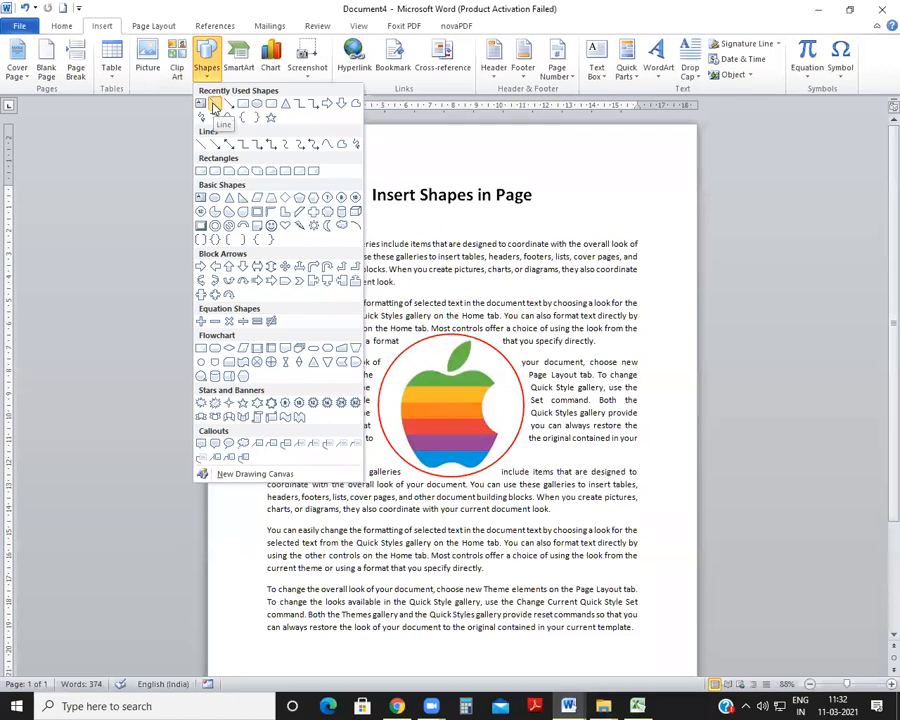
click(214, 106)
mouse_move(209, 211)
mouse_down()
mouse_move(380, 221)
mouse_move(420, 233)
mouse_move(390, 235)
mouse_move(538, 249)
mouse_move(697, 253)
mouse_up()
Apply the thick red shadowed preset style to the line below the title.
click(254, 76)
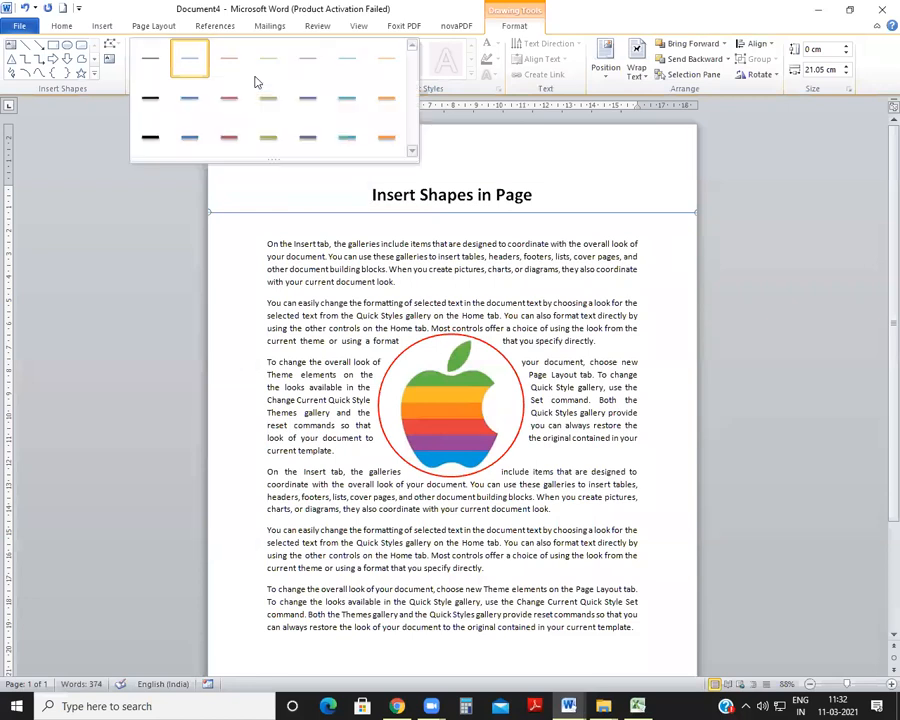
click(216, 145)
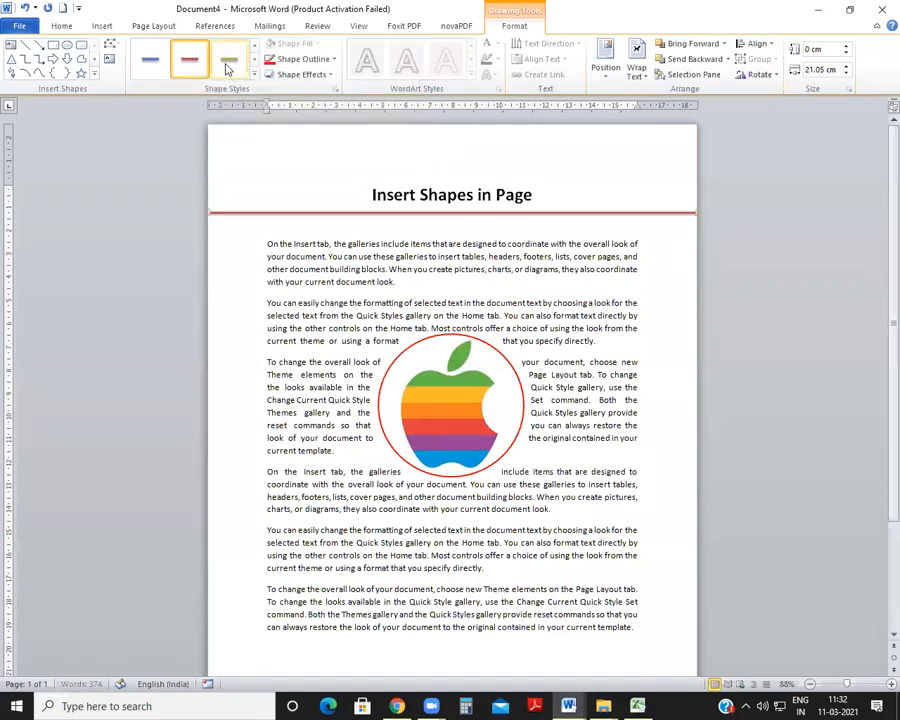
click(254, 76)
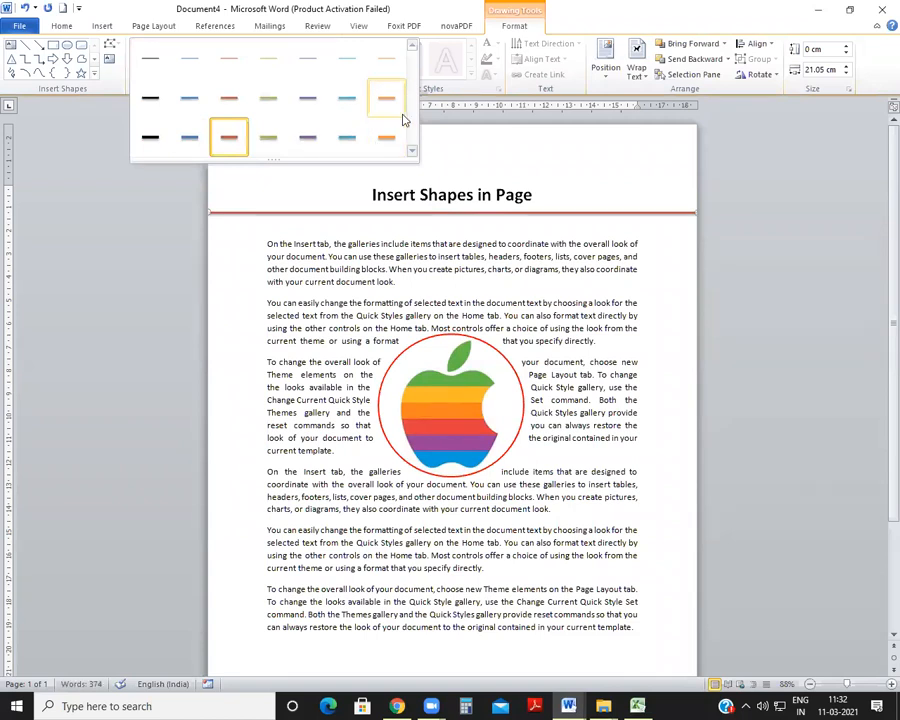
click(362, 5)
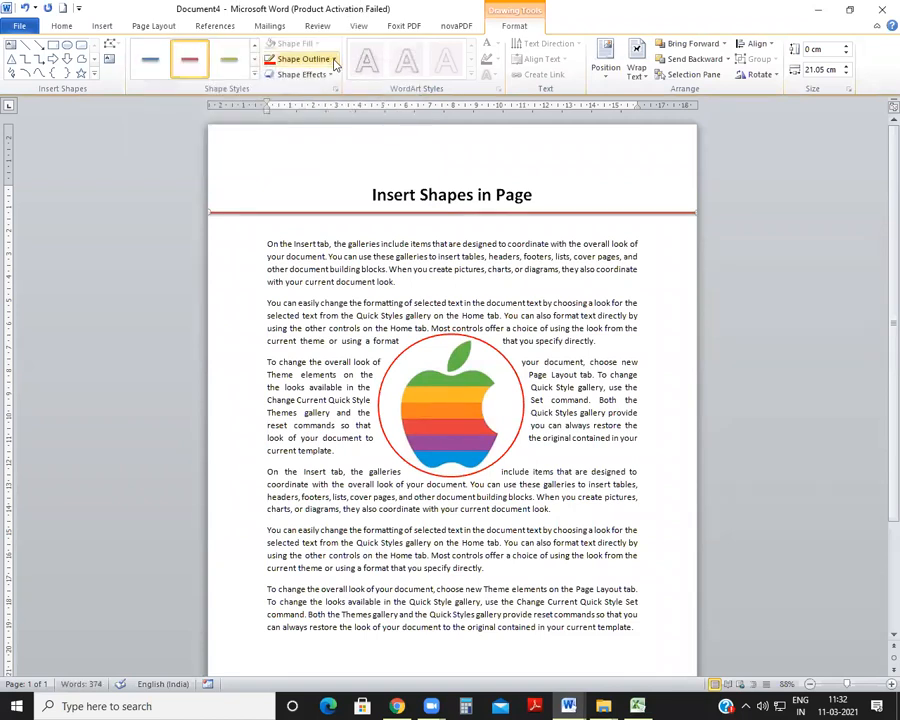
Give the red line a dashed pattern and a weight of 3 pt.
click(334, 61)
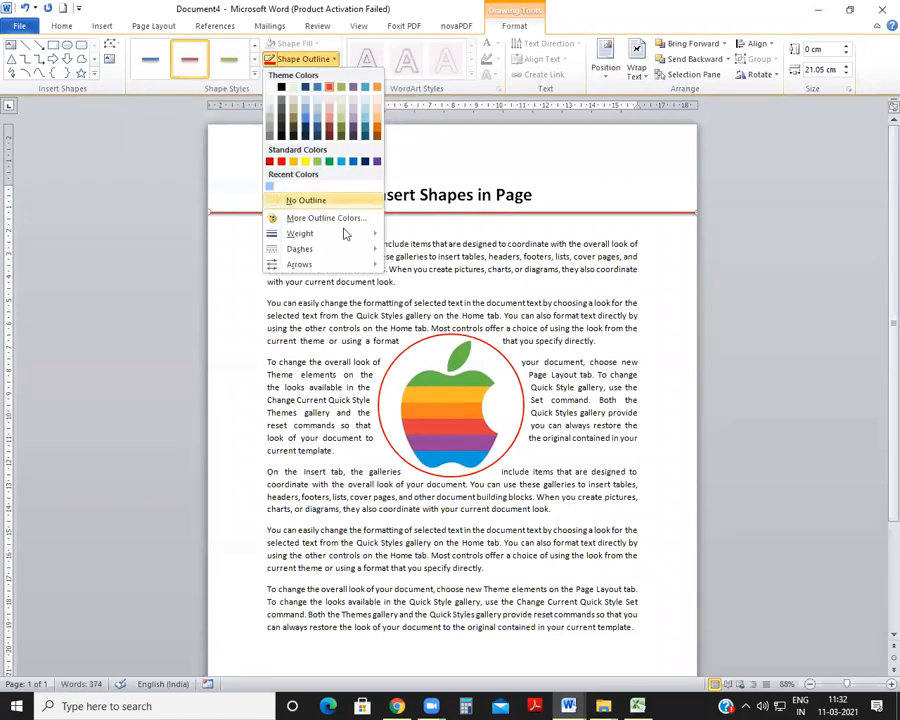
mouse_move(350, 250)
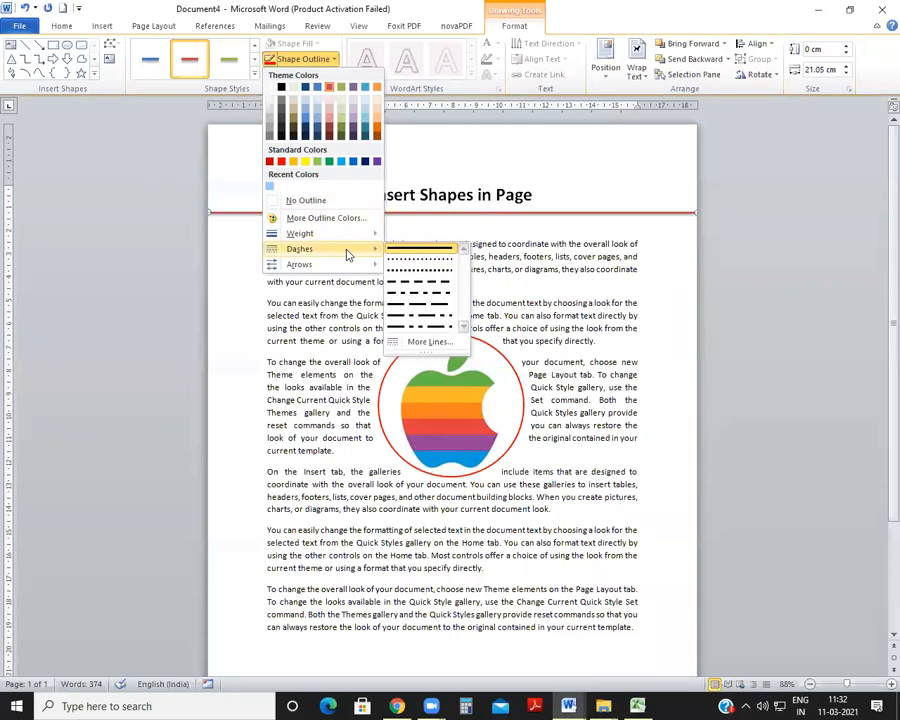
click(437, 287)
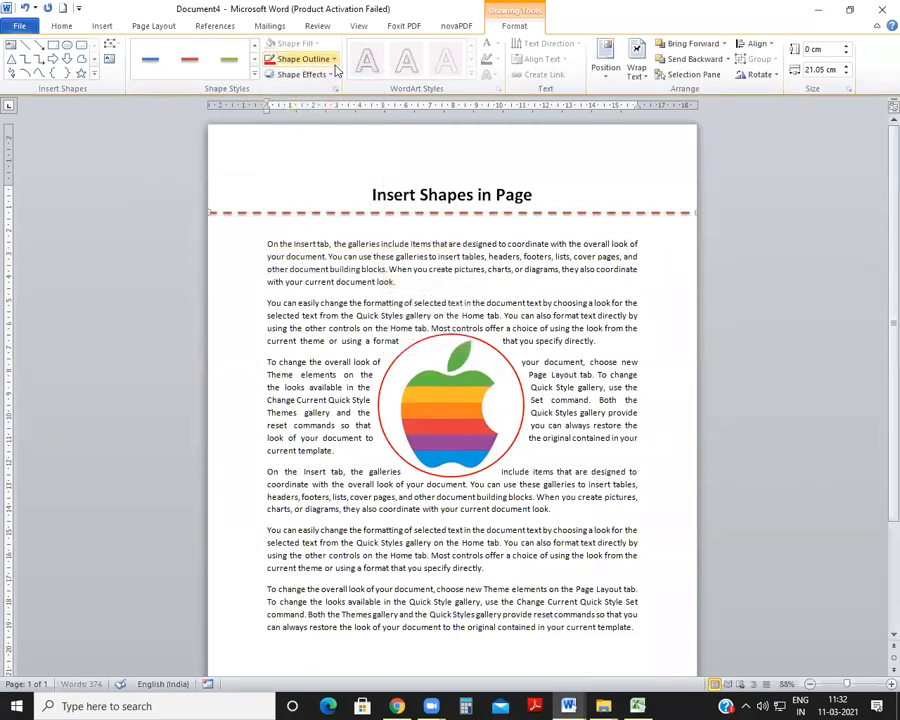
click(302, 59)
mouse_move(358, 249)
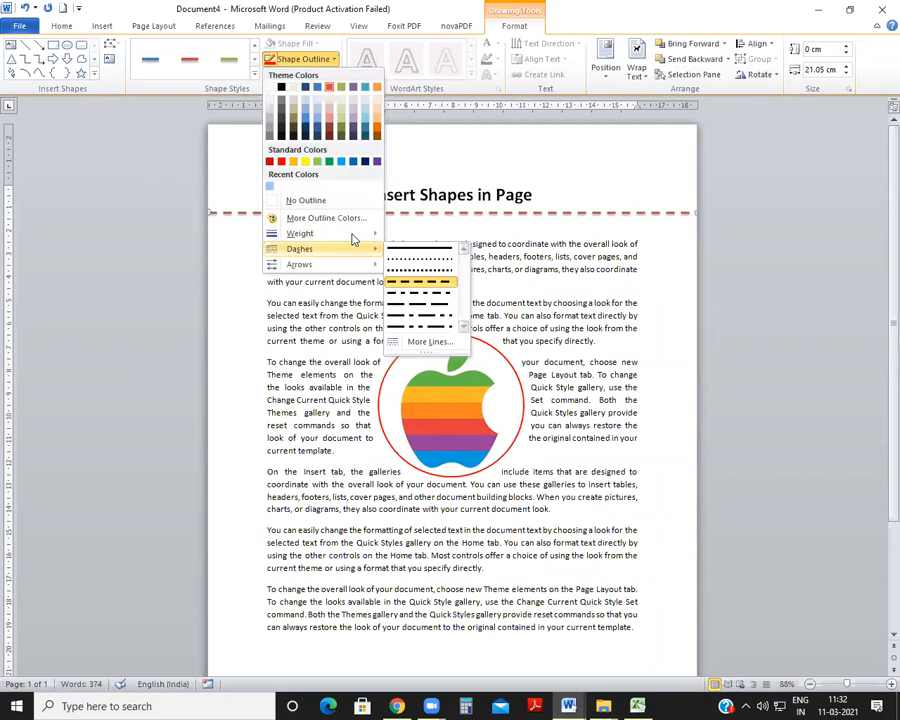
mouse_move(300, 234)
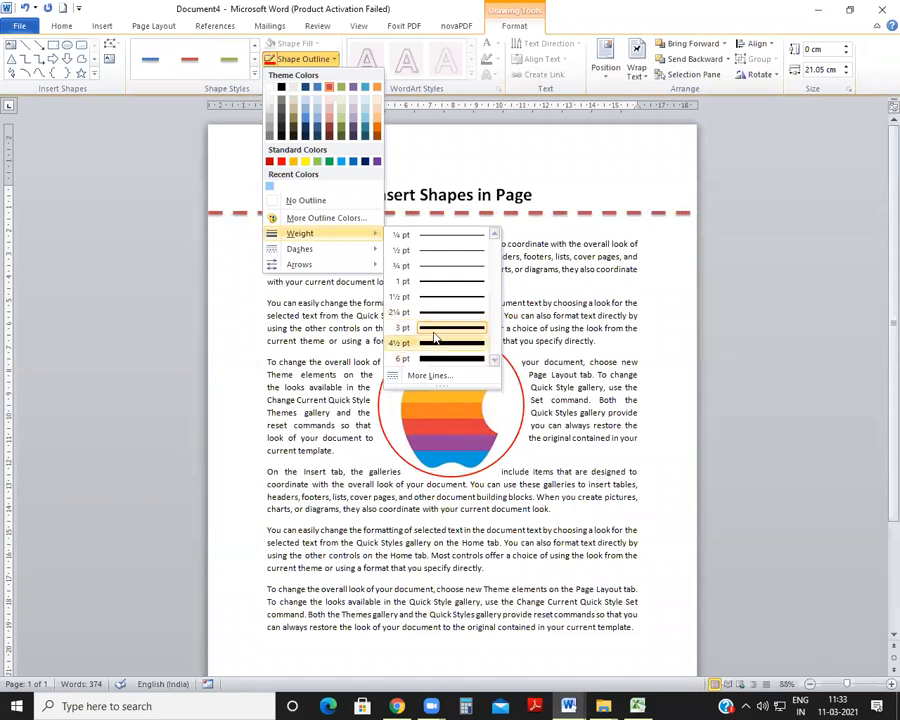
click(433, 330)
Put diamond ends on both sides of the dashed line and shorten it at both ends to sit inside the page edges.
click(325, 62)
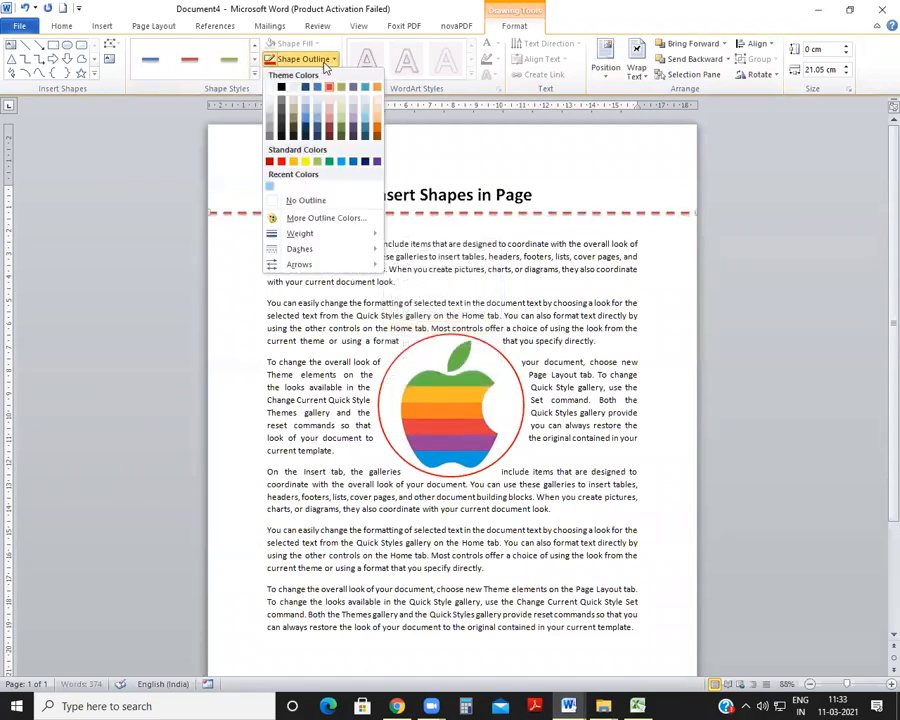
mouse_move(351, 254)
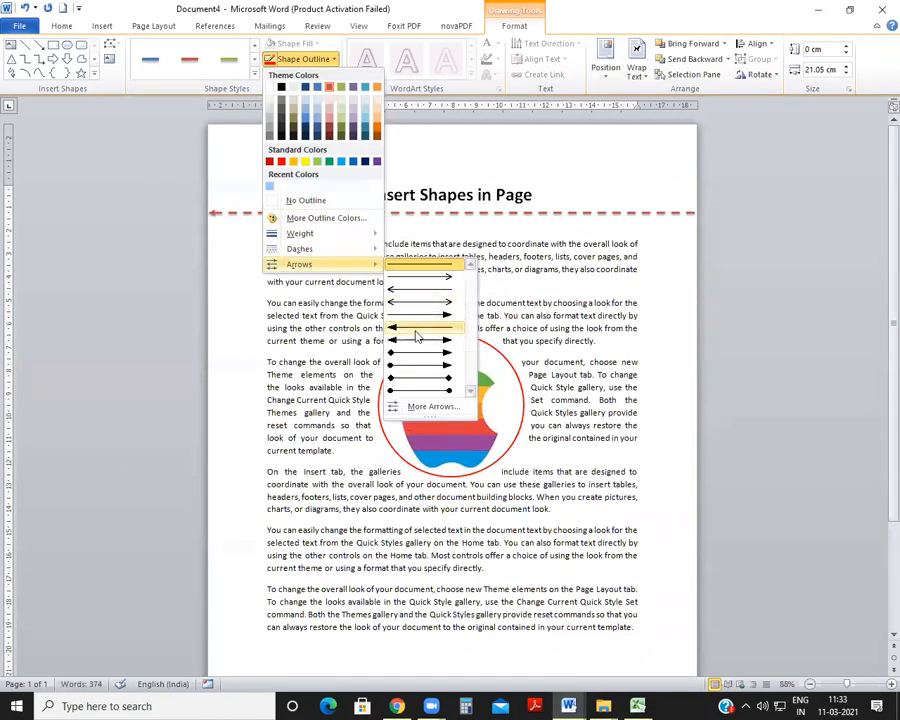
click(396, 377)
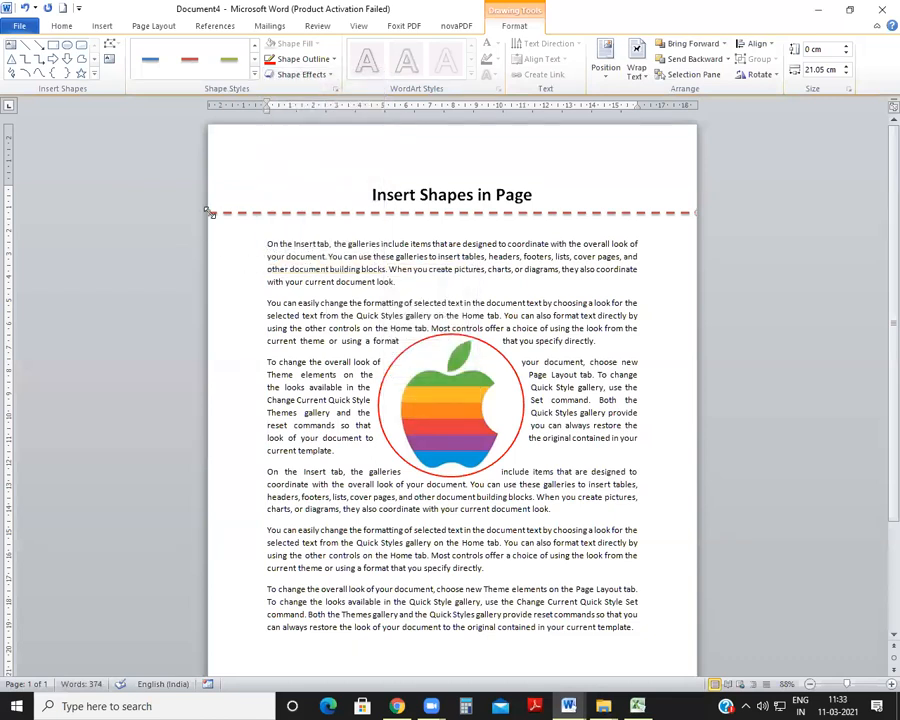
drag(209, 212, 218, 213)
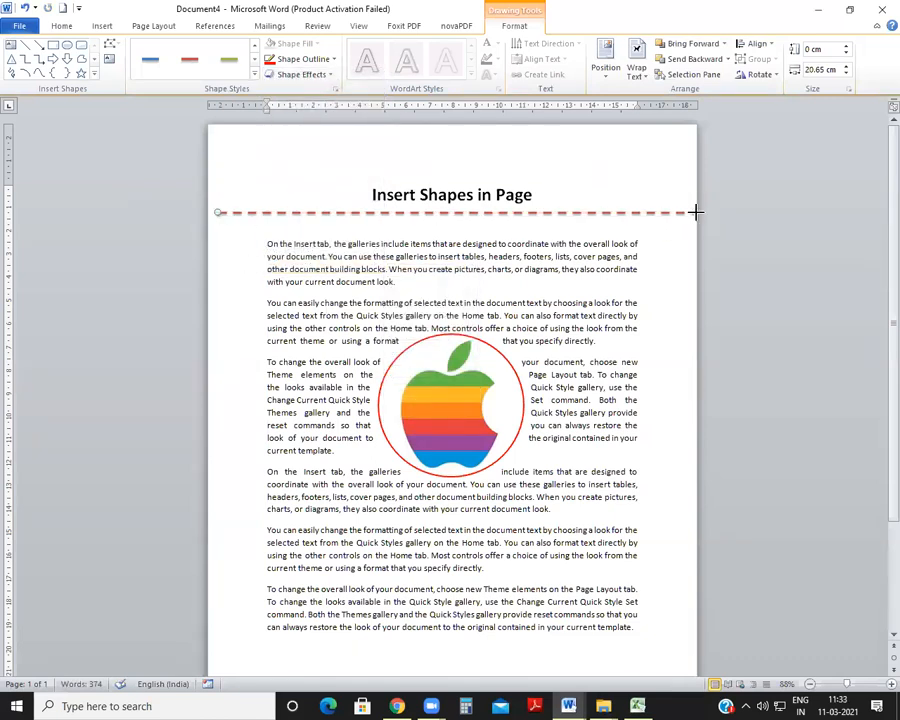
click(677, 243)
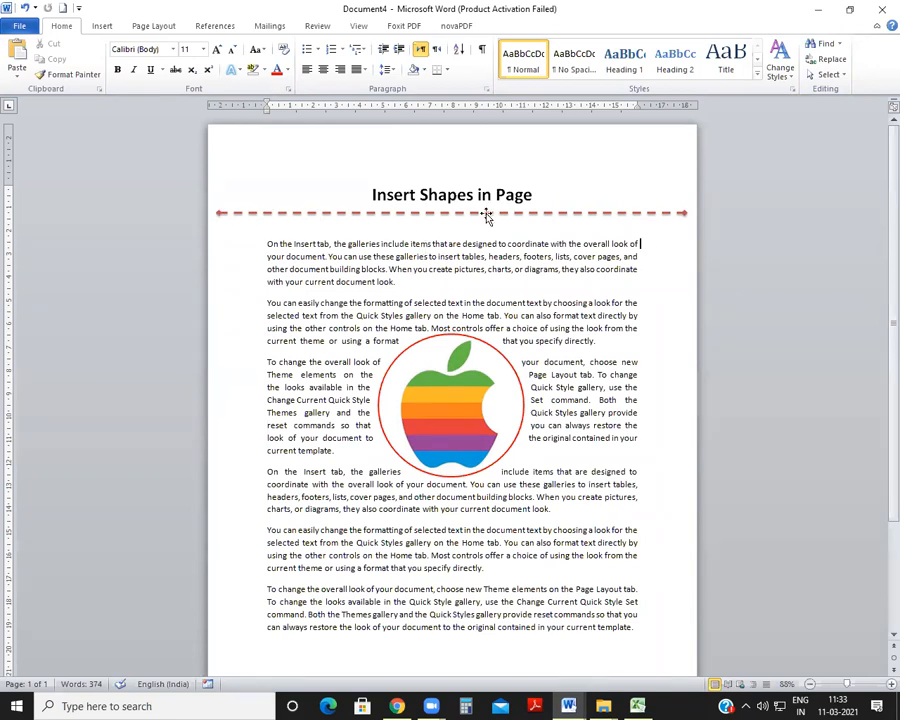
Draw a right block arrow about 6.1 cm wide and 3.6 cm high over the last two paragraphs and nudge it slightly.
scroll(671, 284, down, 3)
scroll(671, 284, up, 3)
click(103, 26)
click(200, 62)
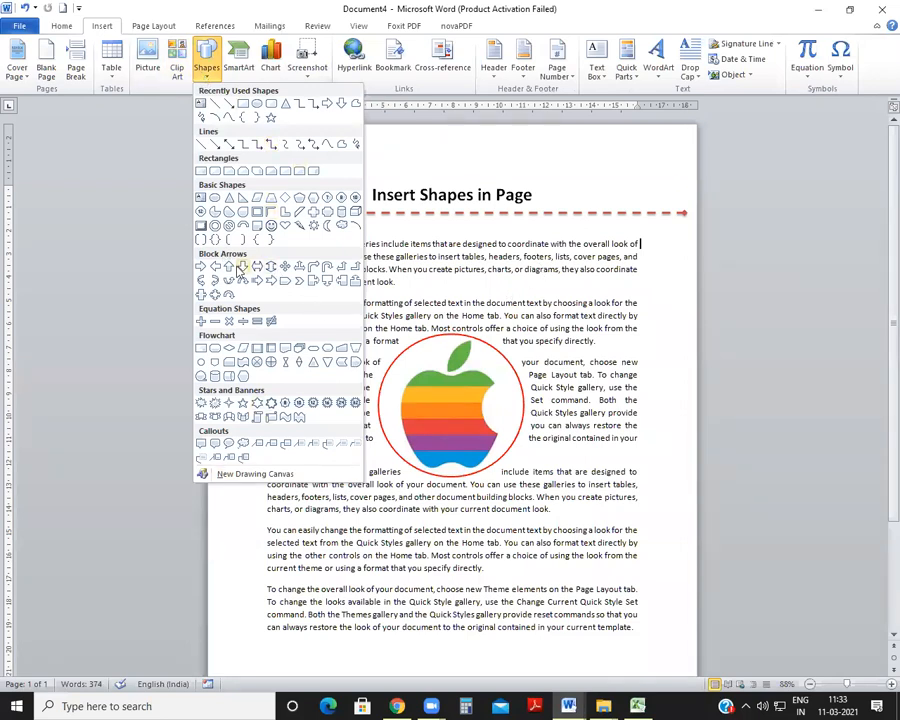
click(202, 266)
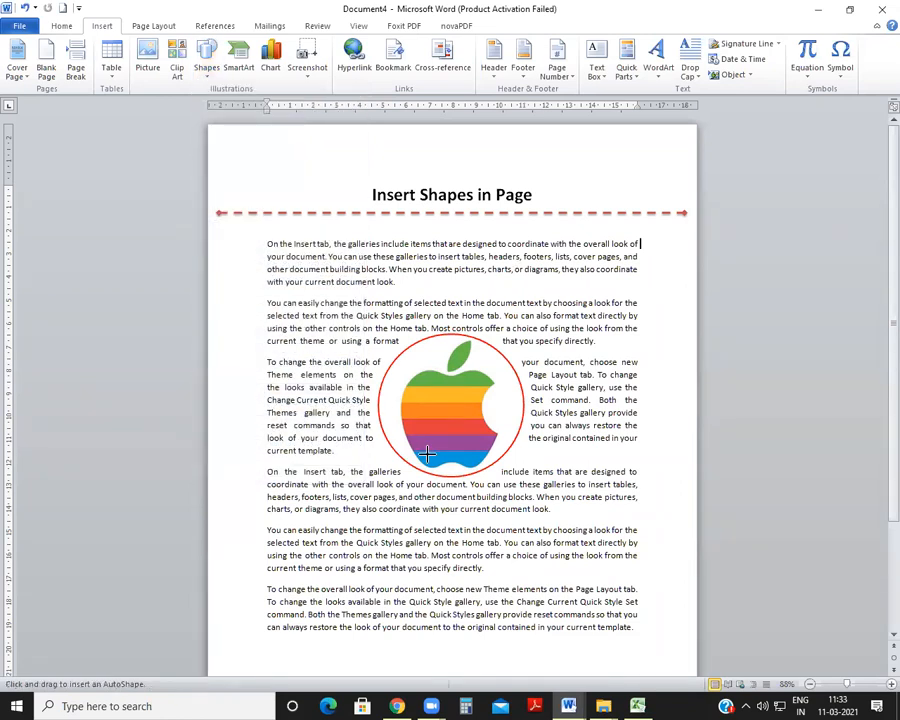
scroll(427, 453, down, 3)
mouse_move(339, 401)
mouse_down()
mouse_move(470, 488)
mouse_move(480, 468)
mouse_up()
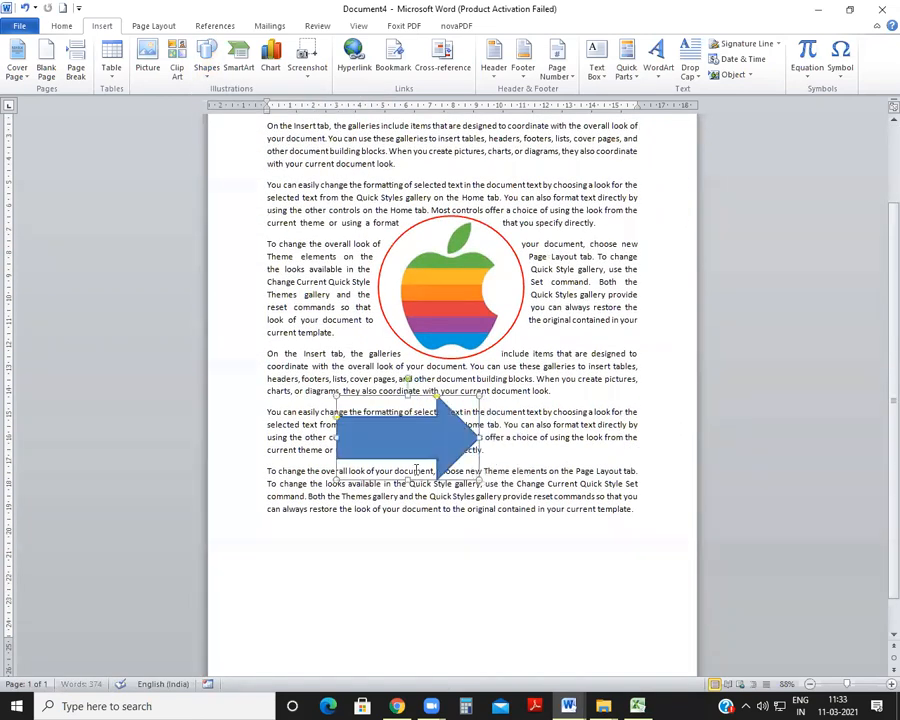
right_click(388, 437)
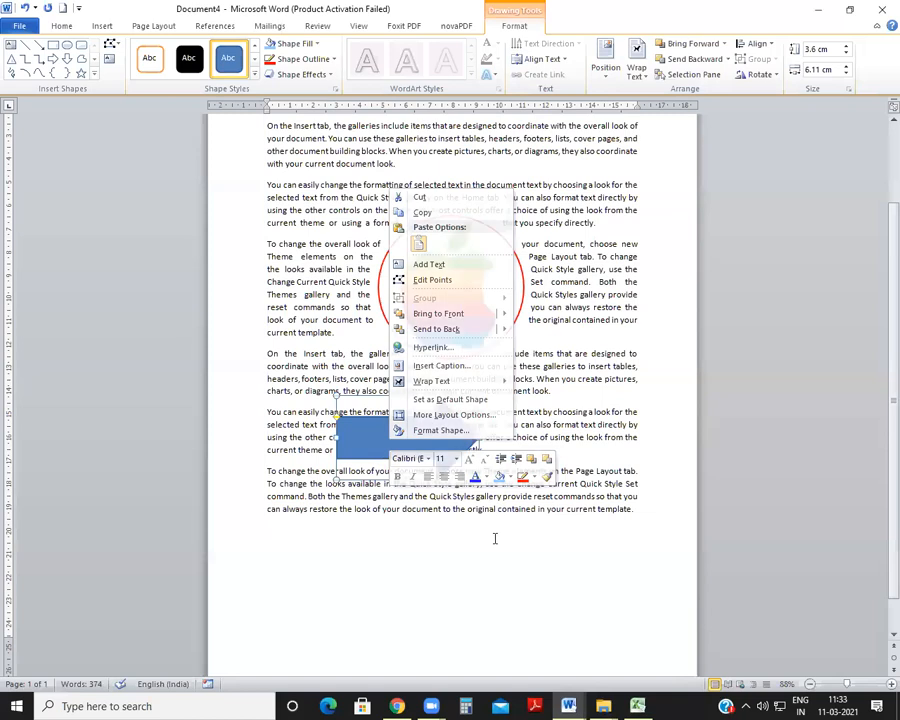
drag(388, 444, 357, 455)
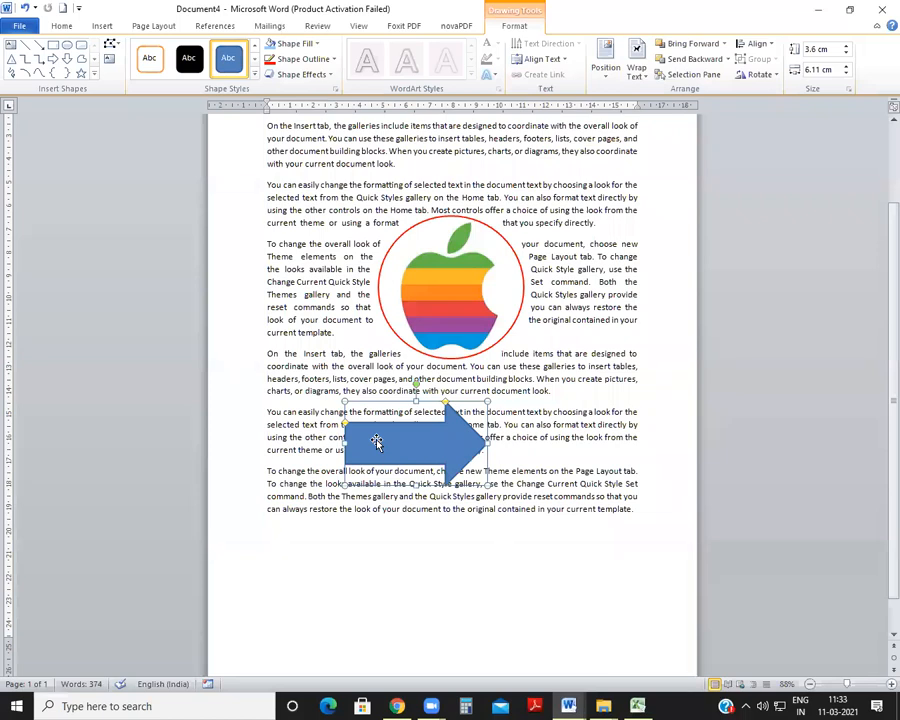
right_click(377, 443)
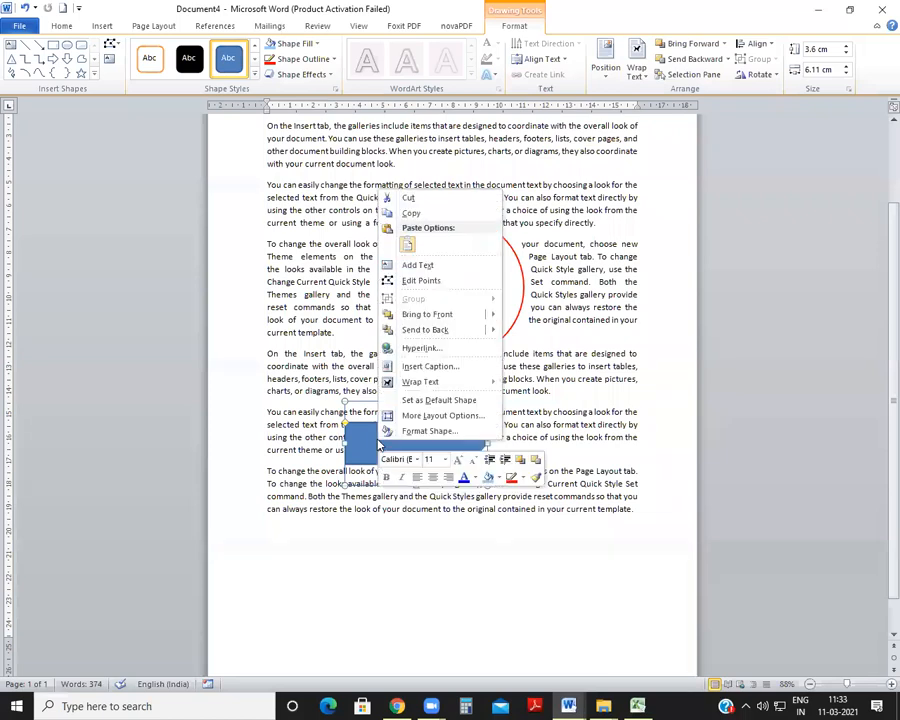
click(400, 264)
click(539, 484)
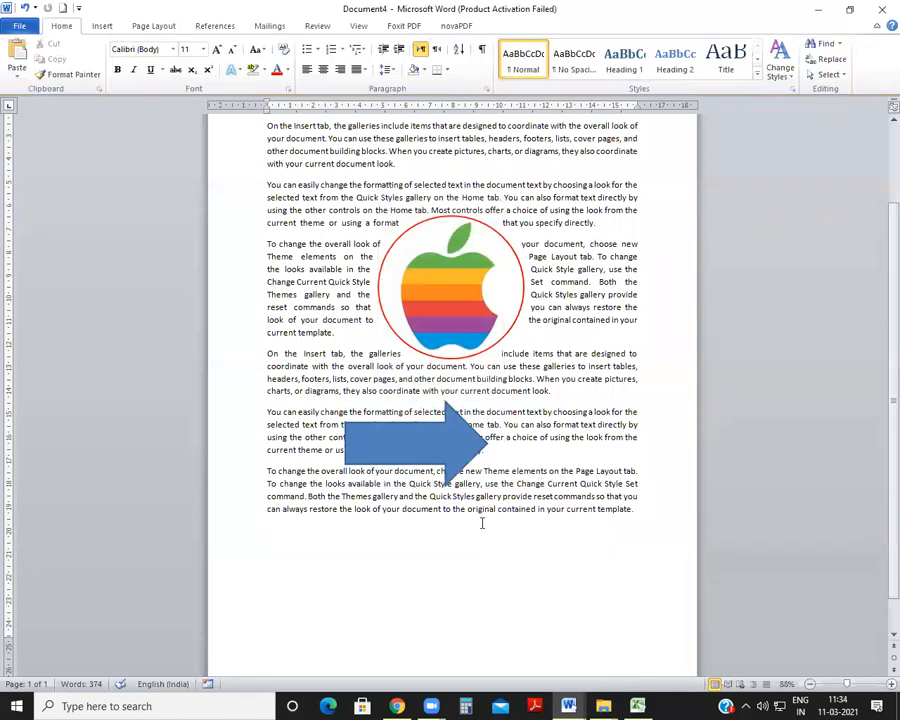
Add the text "RIGHT" inside the block arrow.
click(404, 443)
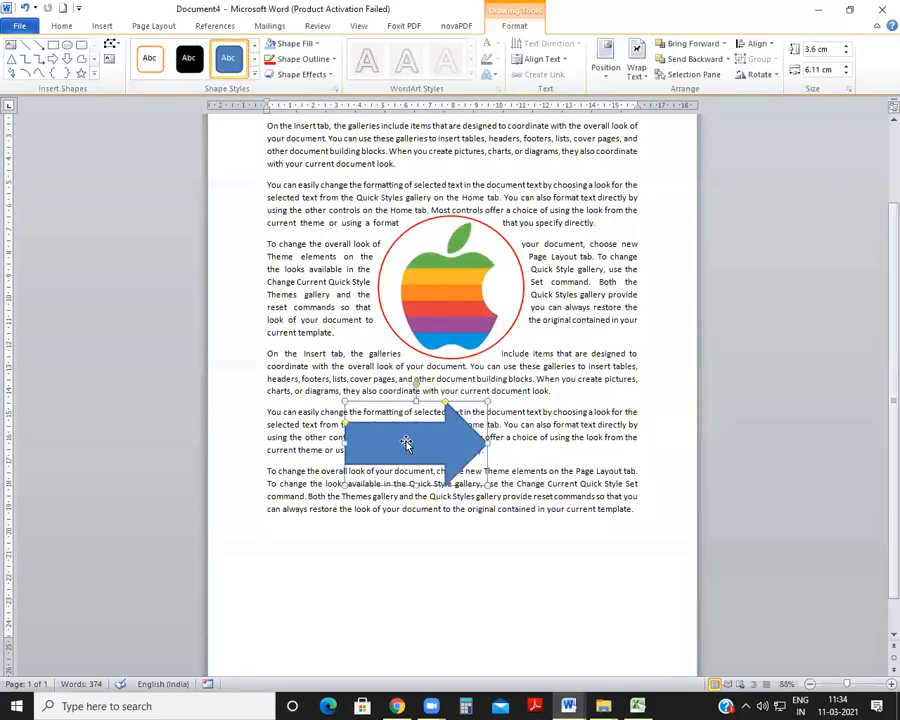
right_click(405, 441)
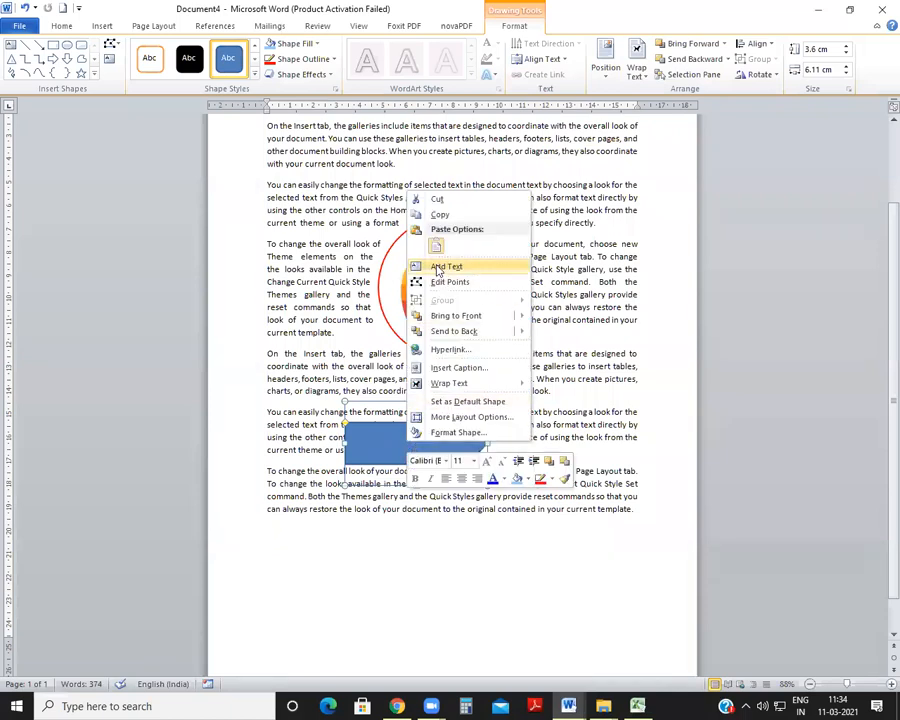
click(440, 267)
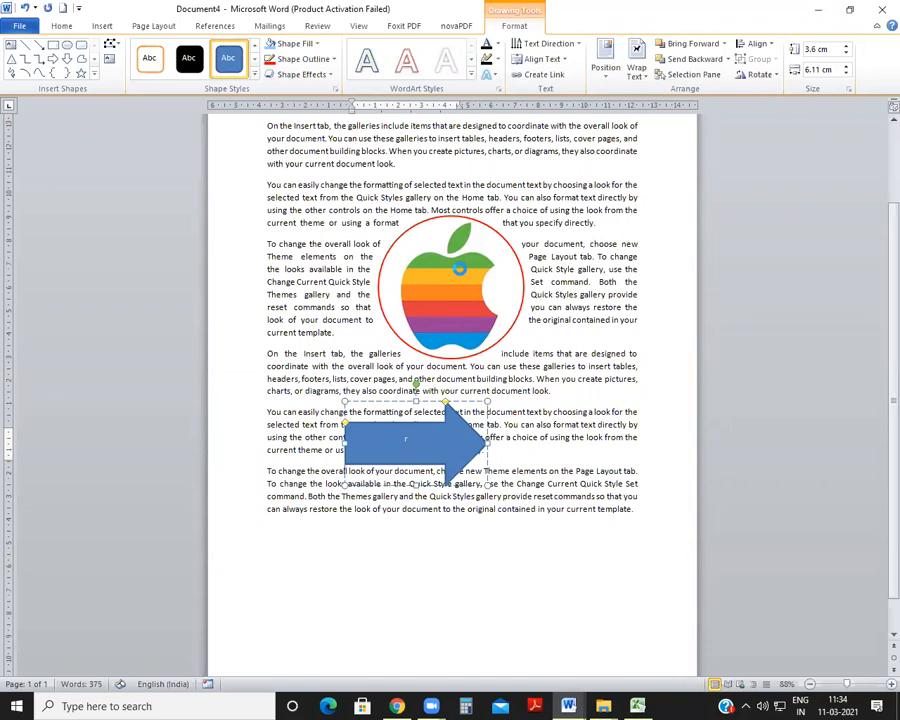
text(RUIGHT)
key(BackSpace)
key(BackSpace)
key(BackSpace)
text(IGHT)
click(600, 490)
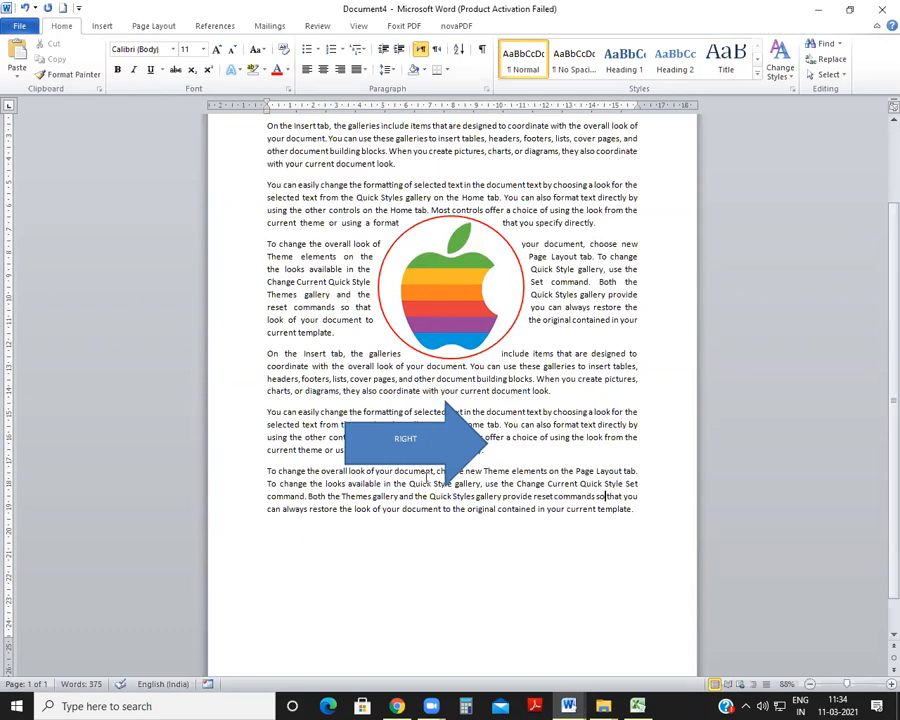
Move the RIGHT block arrow down into the empty space below the last paragraph and deselect it.
click(450, 452)
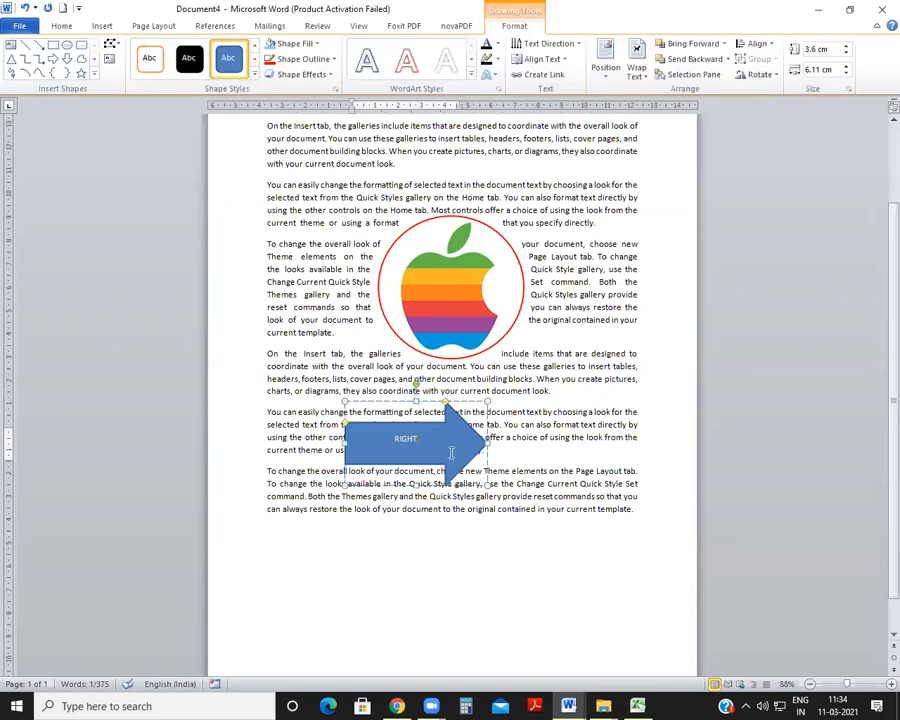
drag(466, 428, 480, 468)
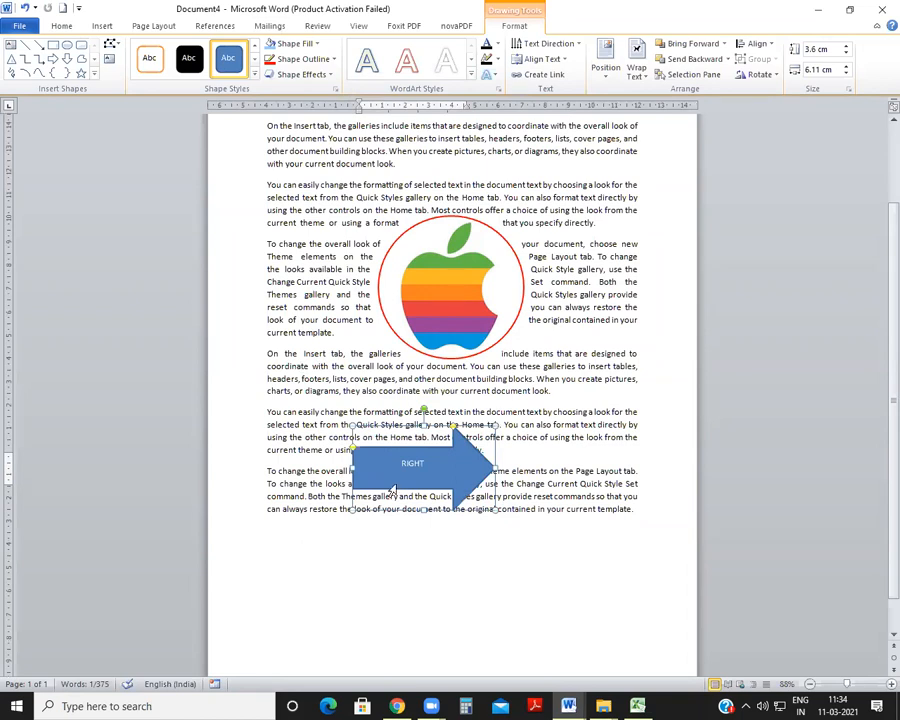
click(100, 26)
click(207, 68)
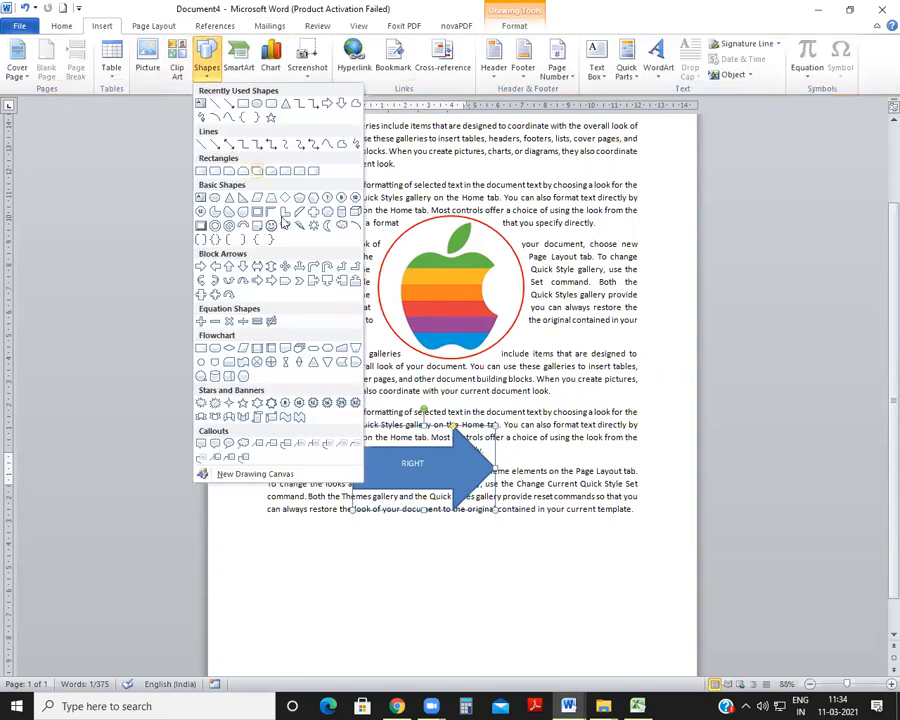
click(468, 465)
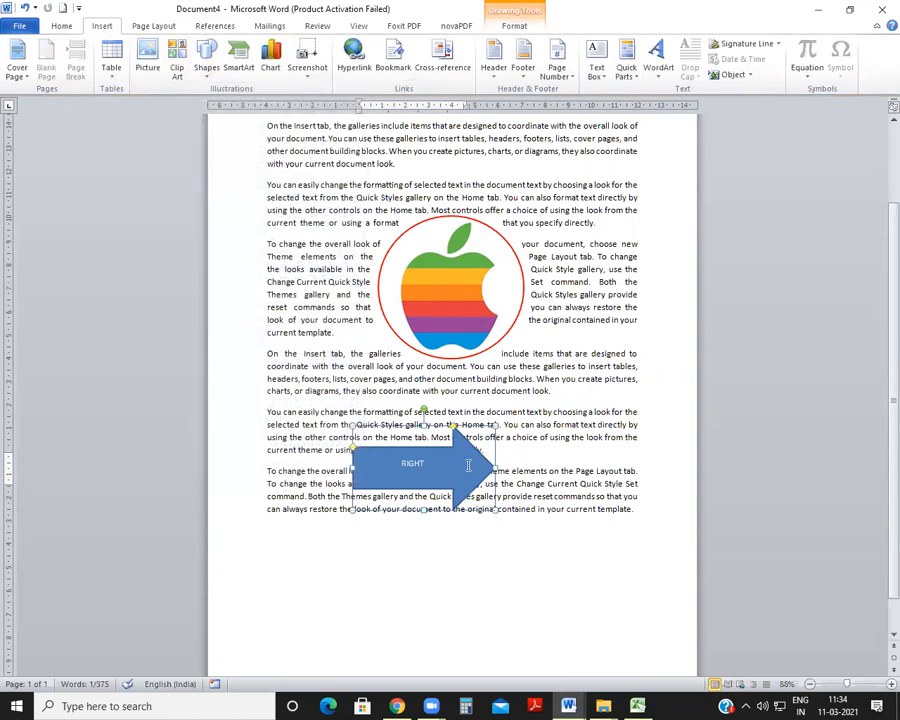
click(468, 485)
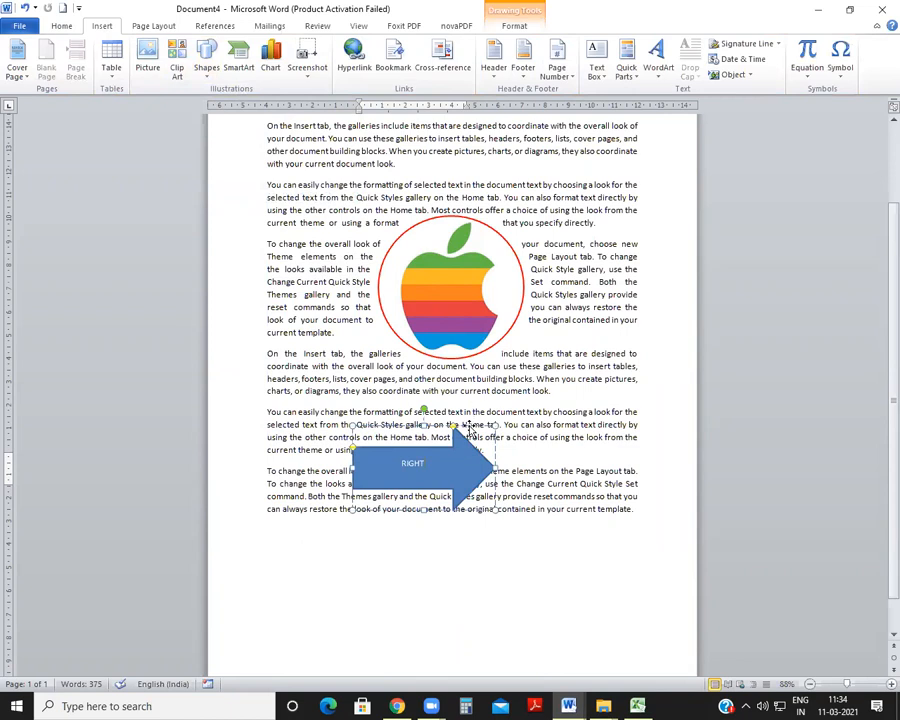
drag(468, 428, 476, 524)
click(120, 481)
Draw an Explosion 2 shape about 5.9 cm wide and 5.8 cm high over the start of the first two paragraphs.
click(207, 62)
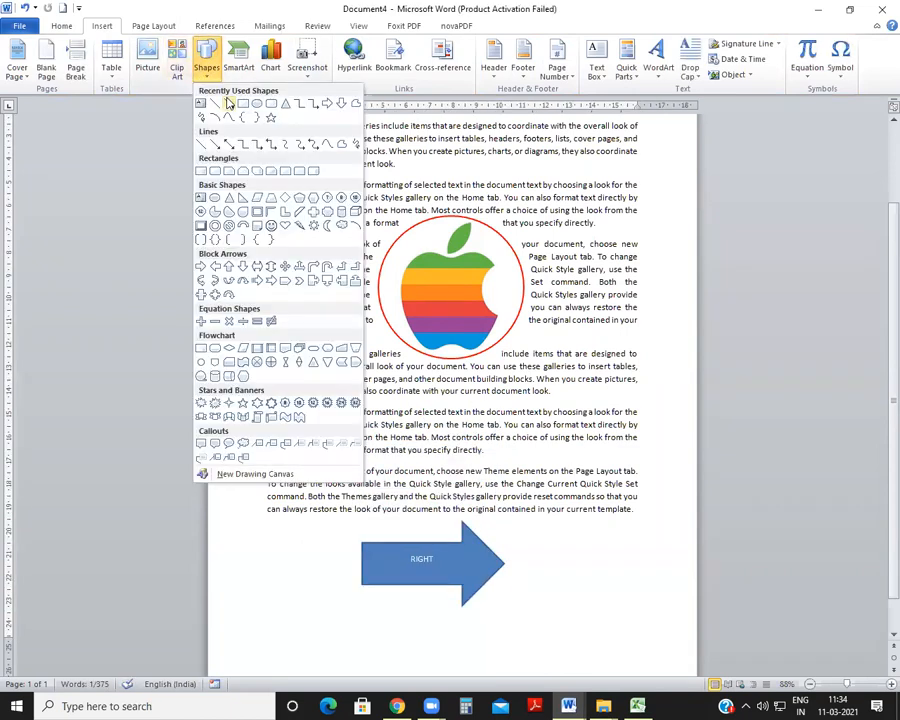
click(218, 410)
scroll(290, 320, up, 3)
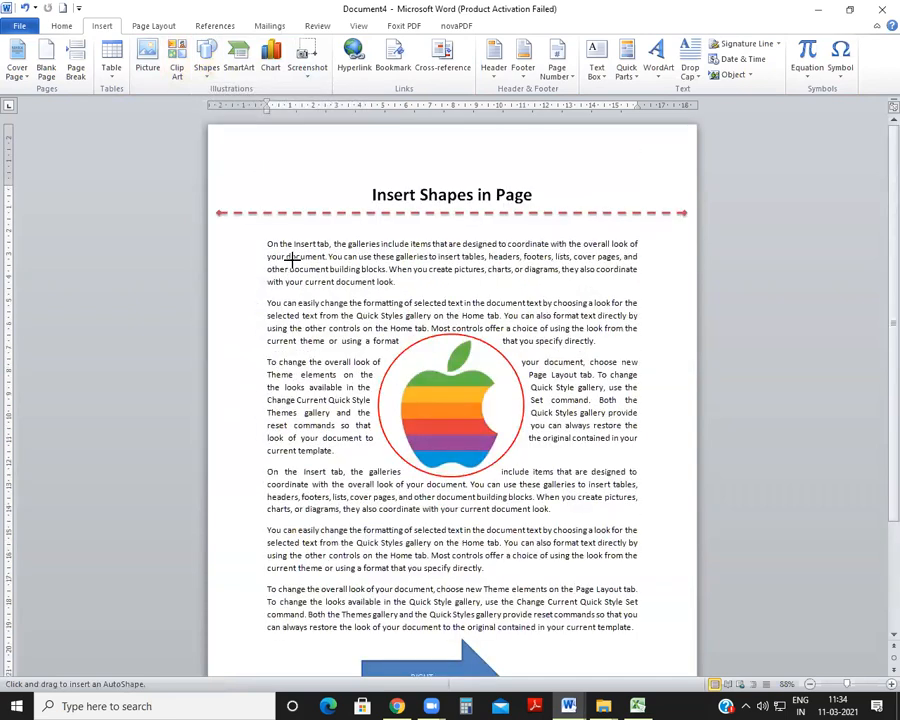
mouse_move(264, 234)
mouse_down()
mouse_move(328, 318)
mouse_move(401, 367)
mouse_up()
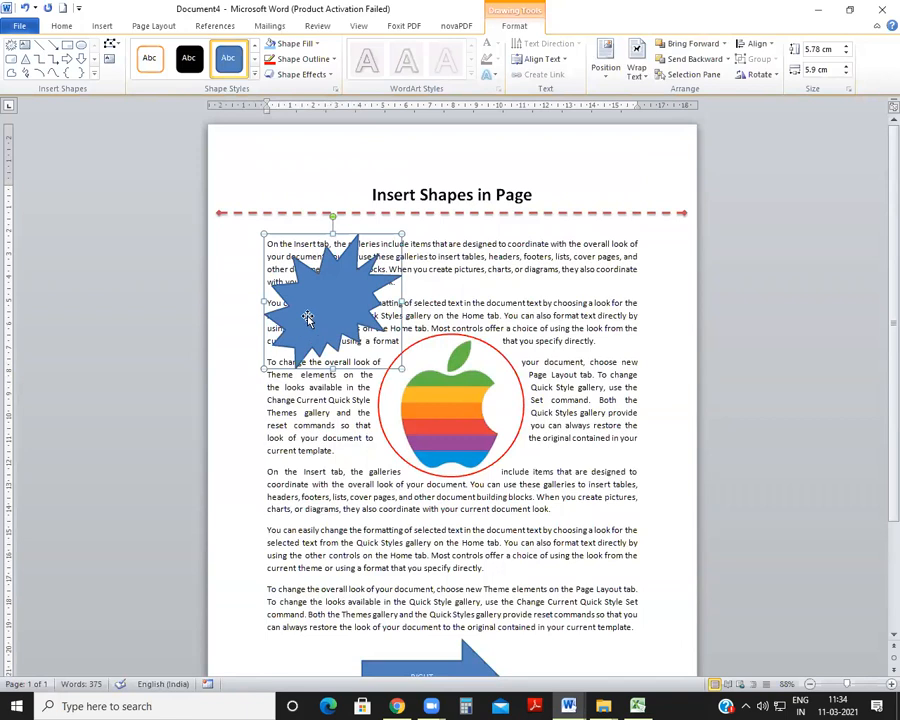
Add the text "20% DISCOUNT OFFER" inside the explosion shape and select the shape.
right_click(309, 321)
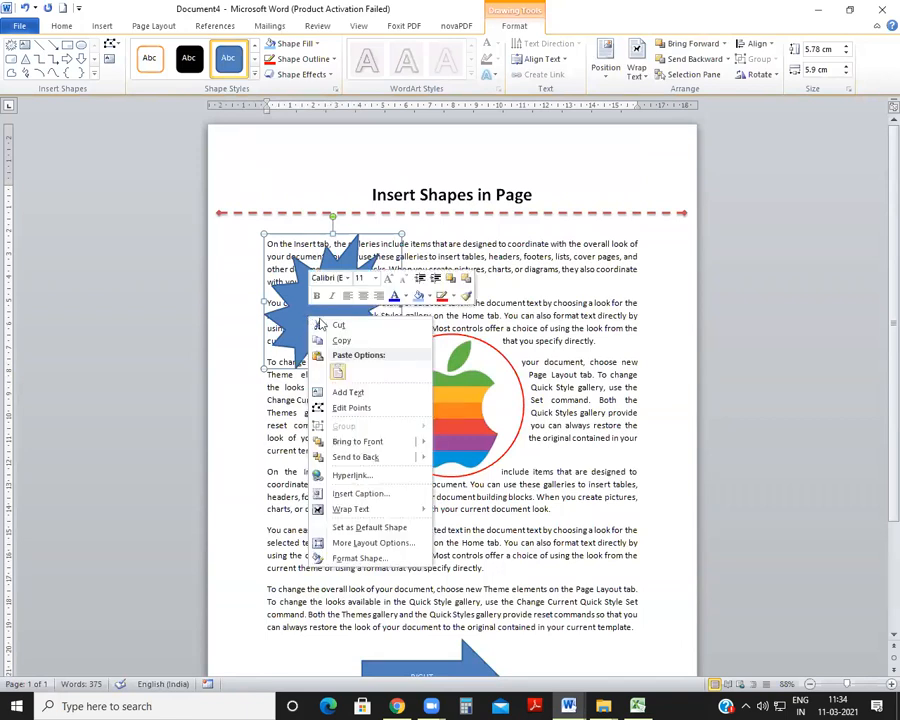
click(348, 392)
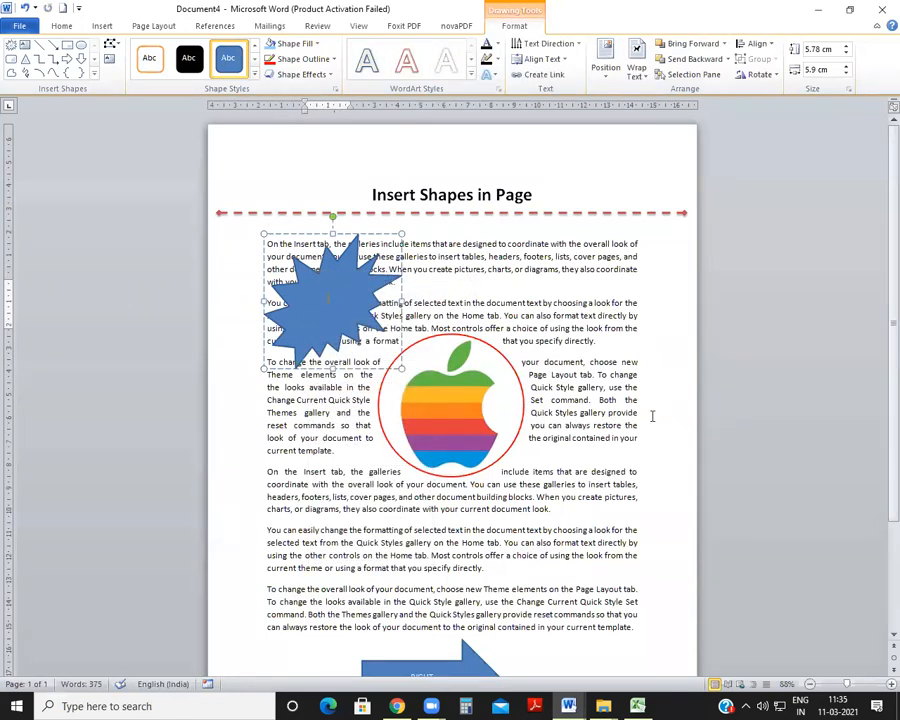
text(20% di)
key(BackSpace)
key(BackSpace)
key(BackSpace)
key(Return)
text(DISCOUNT)
click(352, 263)
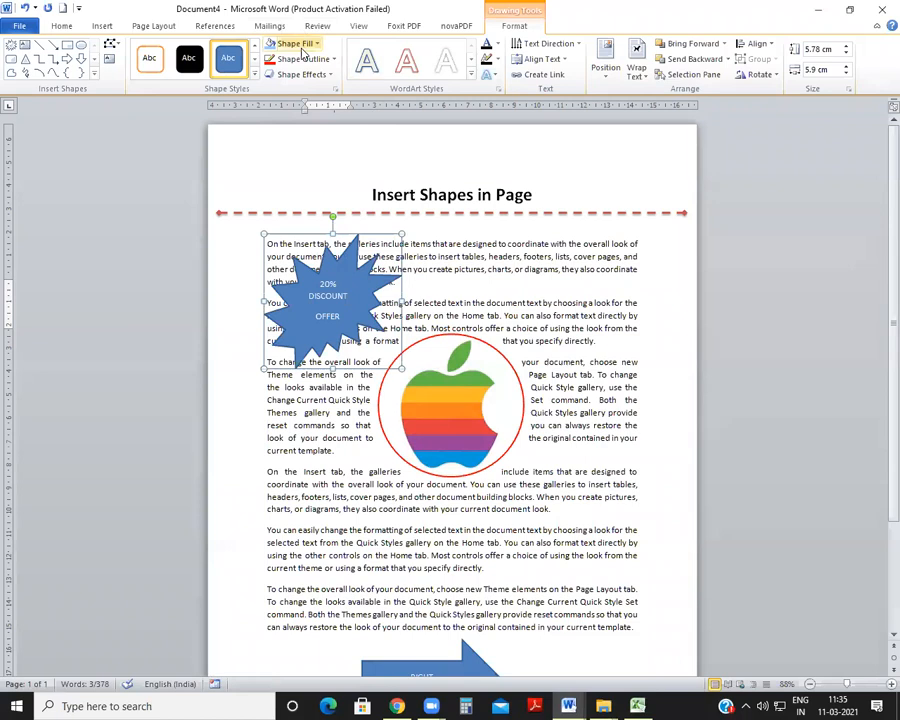
Give the explosion shape a gradient fill with the rainbow preset running from pink through orange, yellow and green to blue.
click(293, 43)
mouse_move(293, 237)
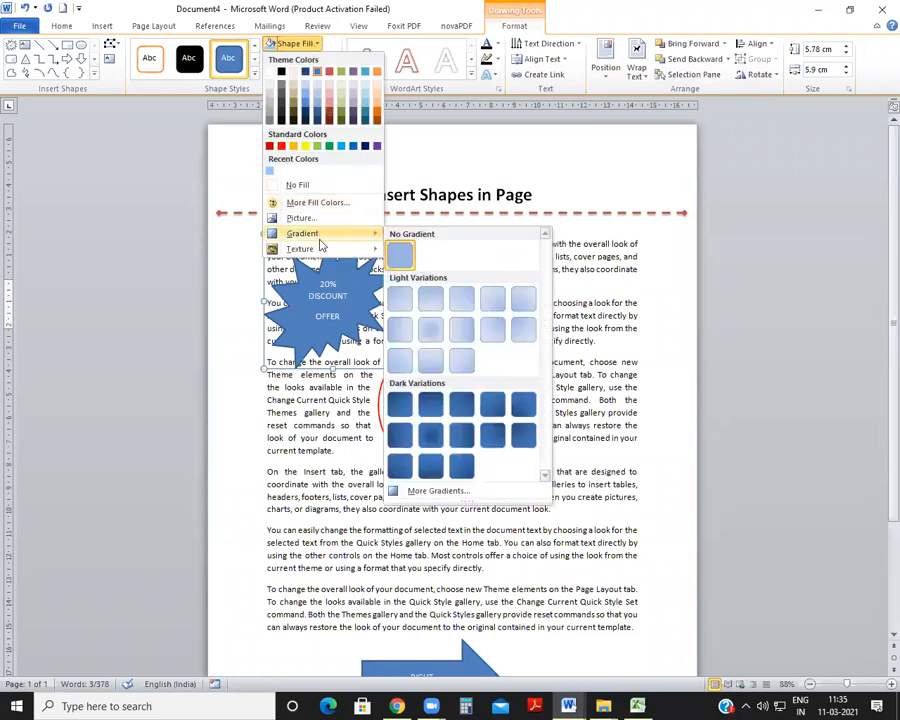
click(437, 491)
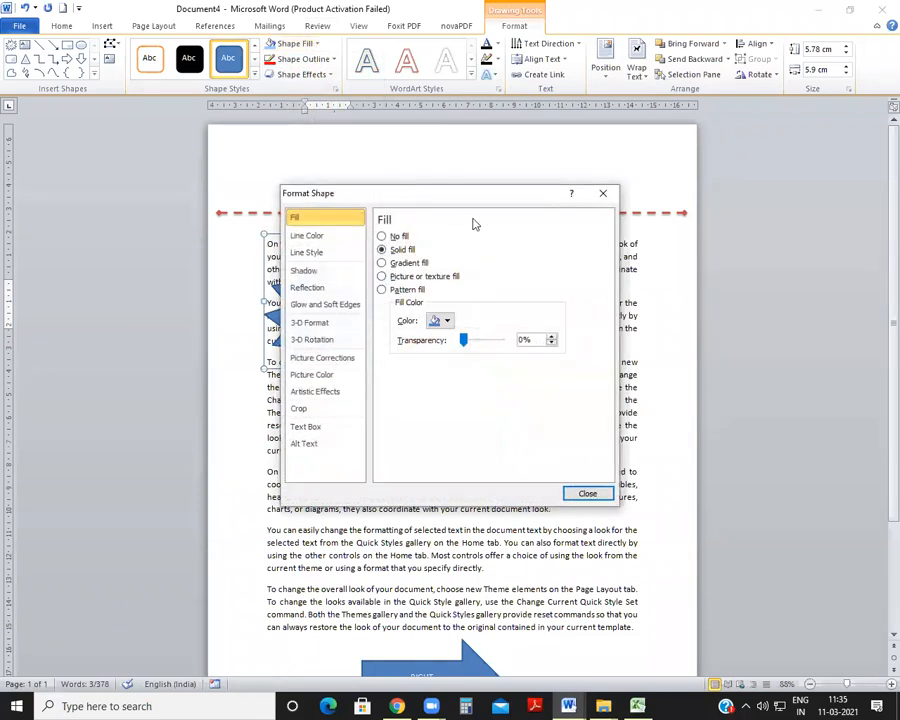
drag(421, 197, 537, 87)
click(669, 188)
click(585, 191)
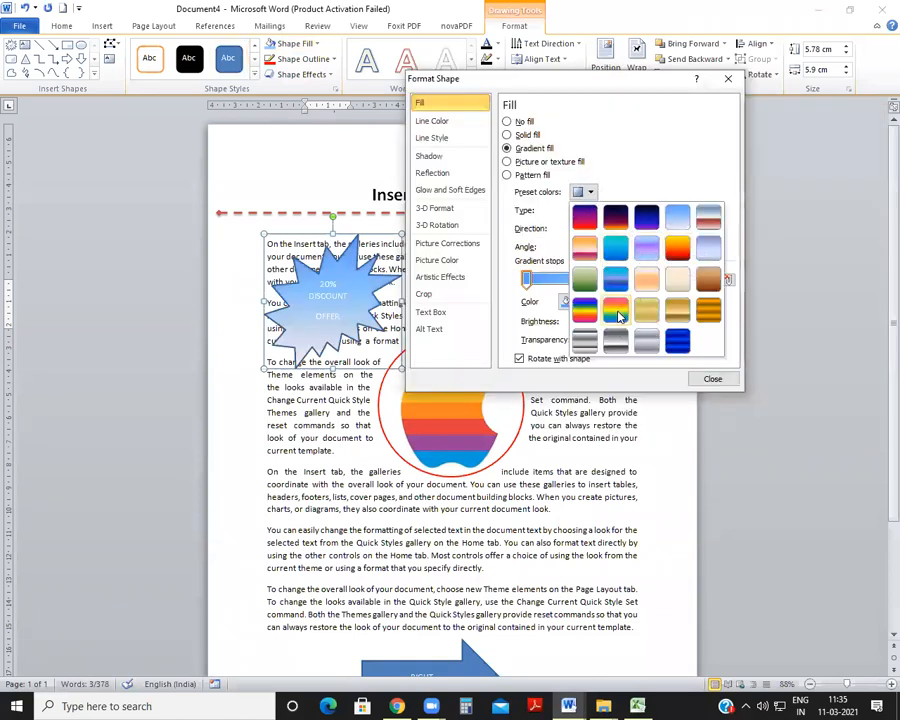
click(608, 177)
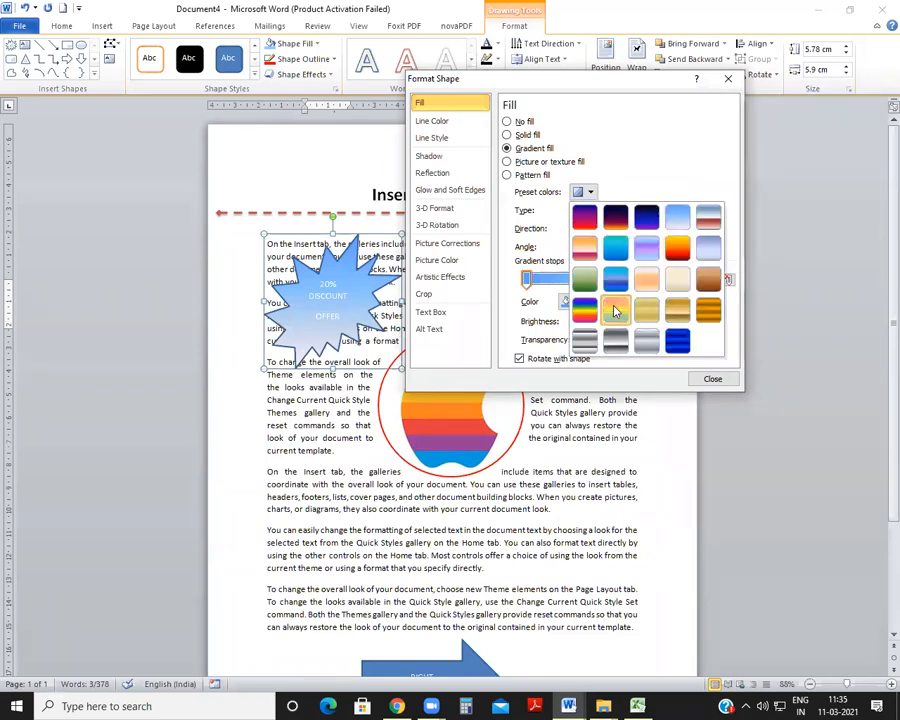
click(613, 308)
Change the explosion's gradient type to Path and close the shape formatting.
click(619, 210)
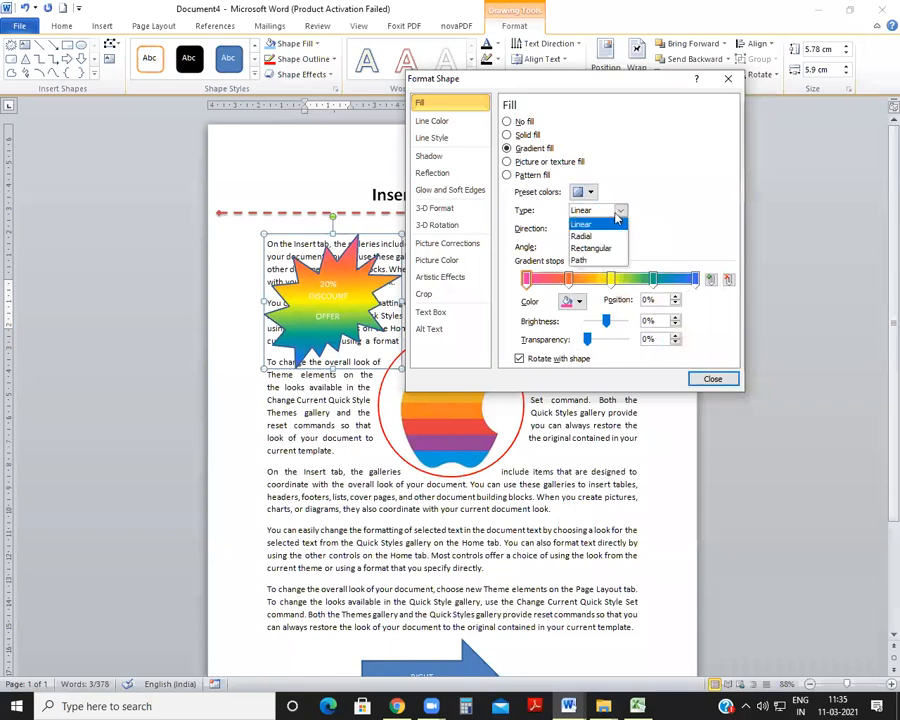
click(591, 261)
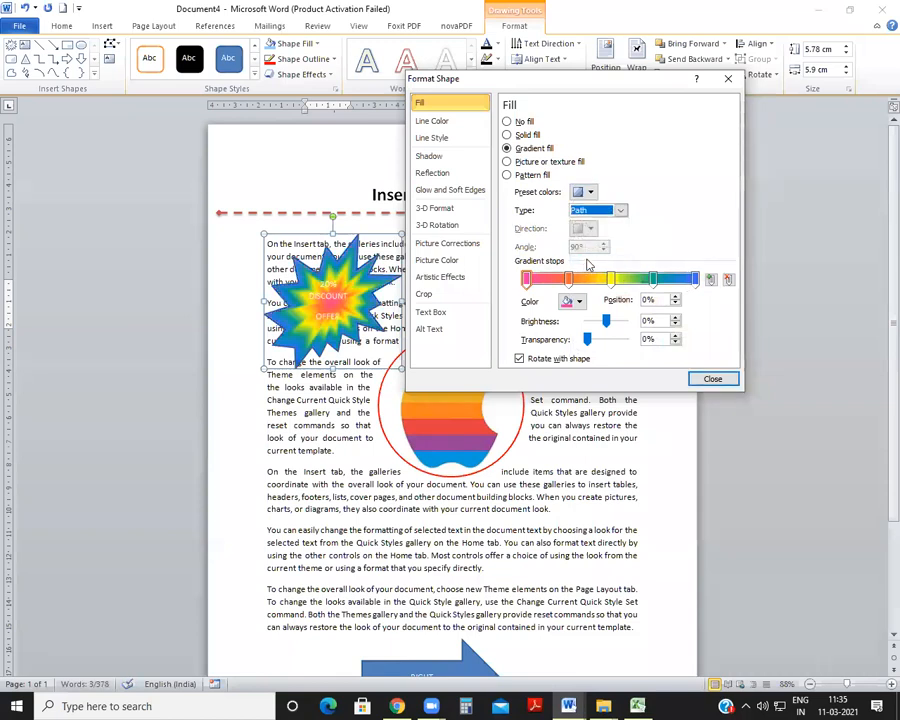
click(697, 379)
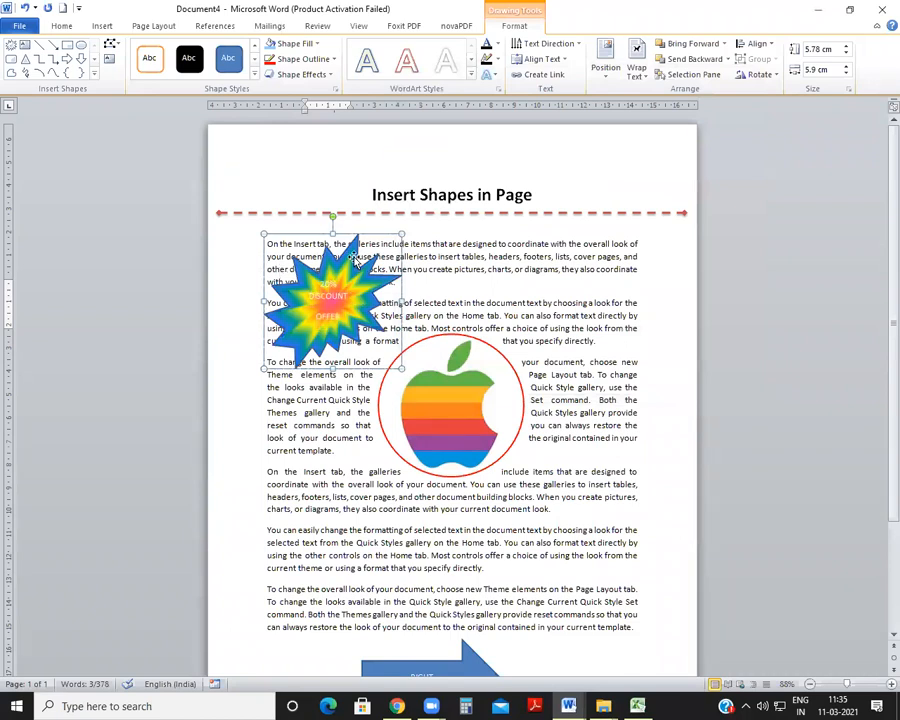
Try to set the font colour of the explosion's discount text to Automatic.
click(61, 25)
click(286, 70)
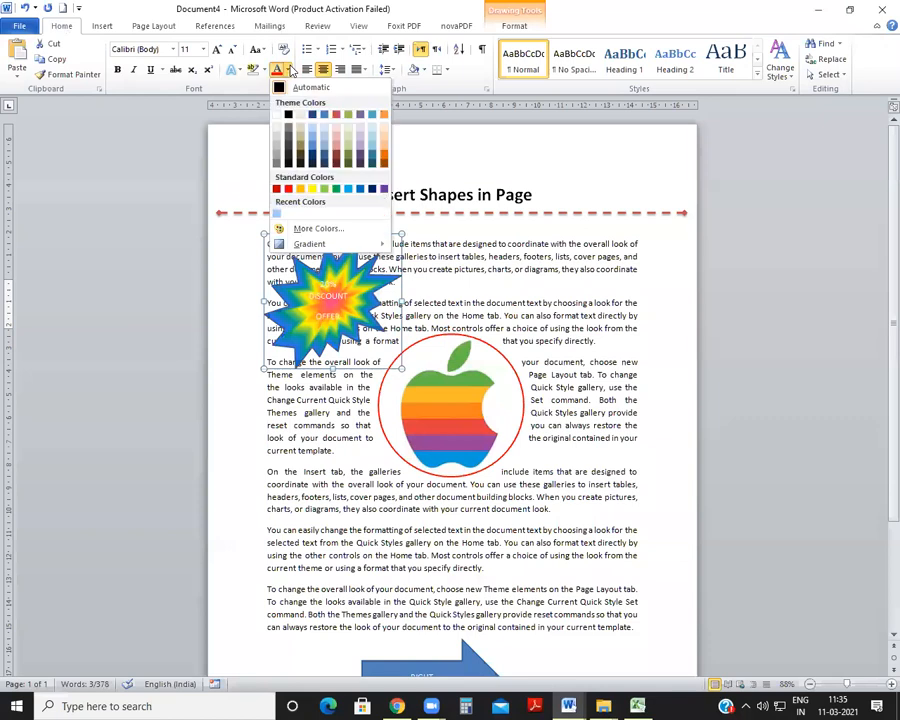
click(282, 88)
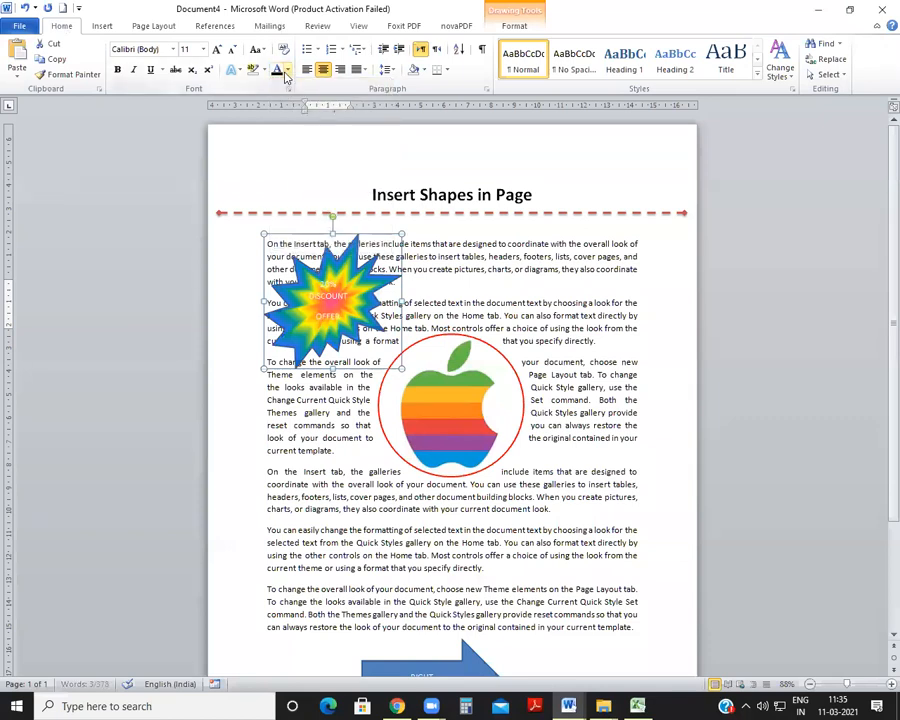
click(286, 70)
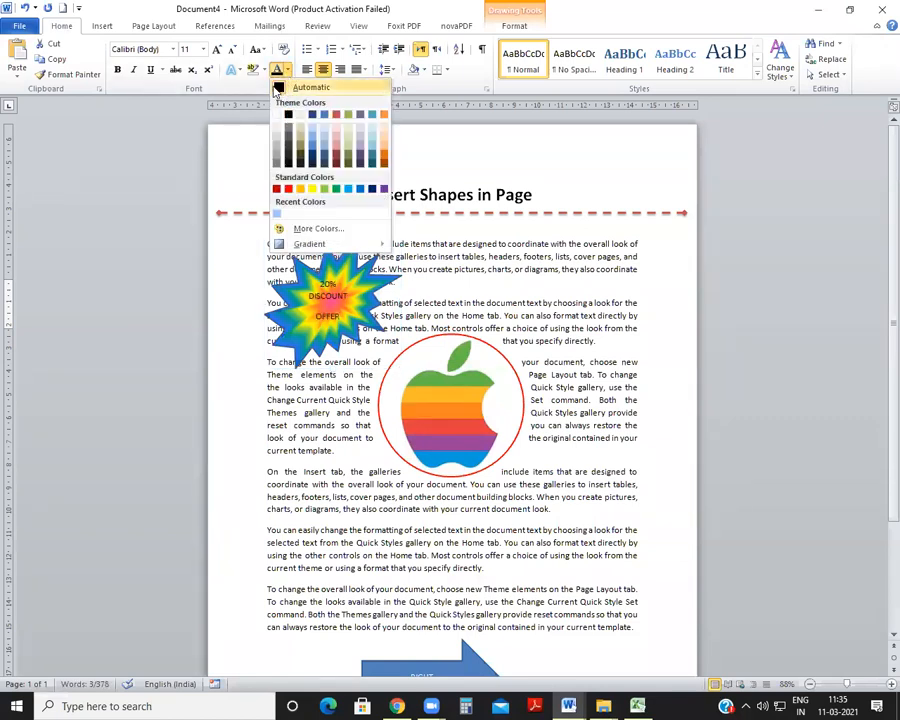
click(280, 88)
drag(341, 318, 266, 257)
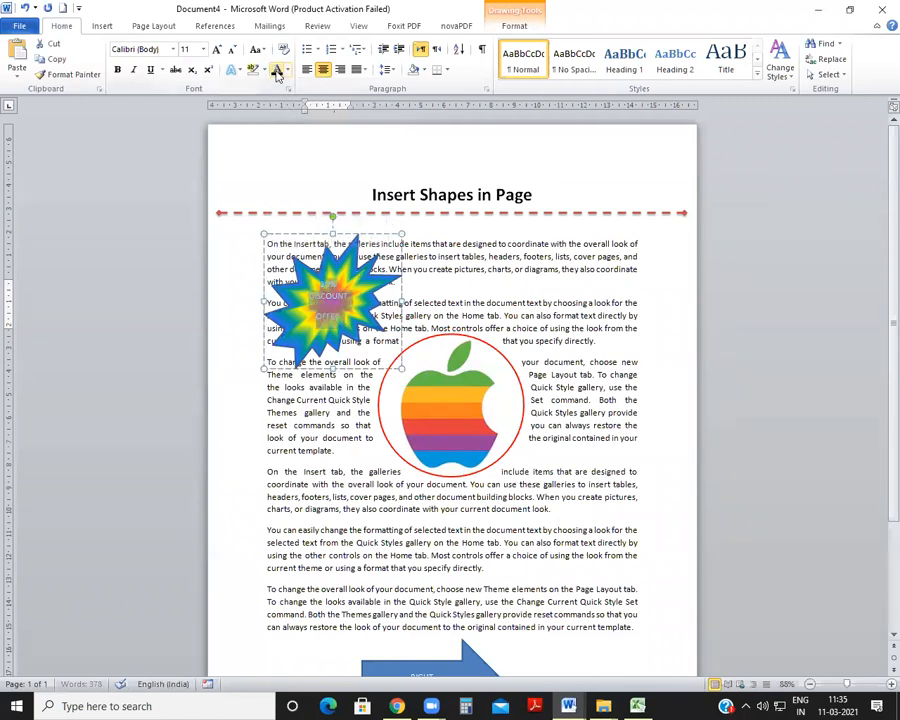
Move the explosion right, to just above the apple circle, and set the fill of its text to black.
click(365, 293)
drag(364, 285, 334, 236)
click(432, 302)
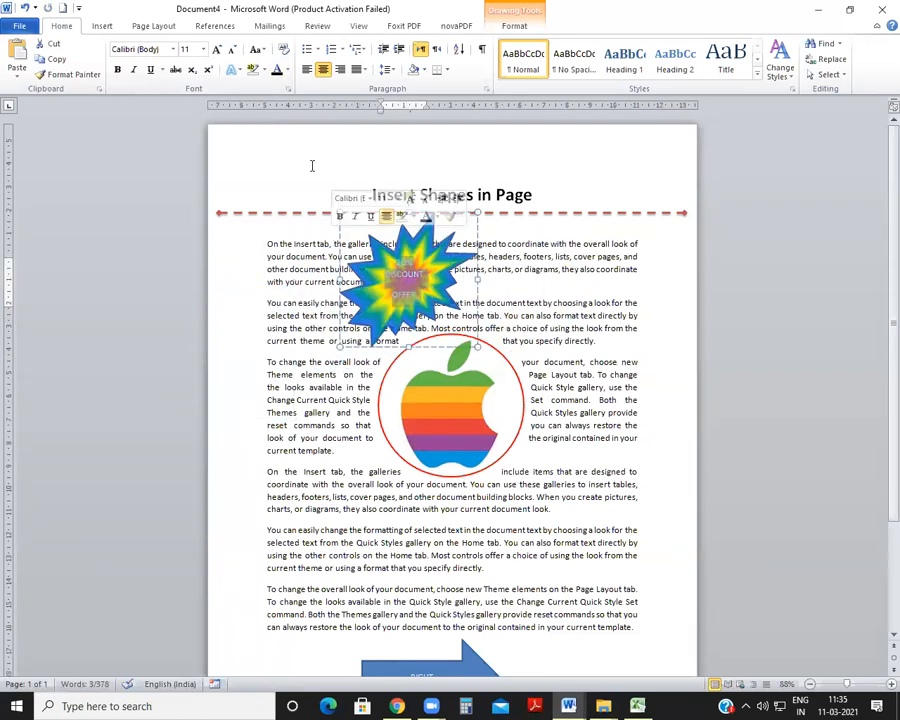
click(514, 27)
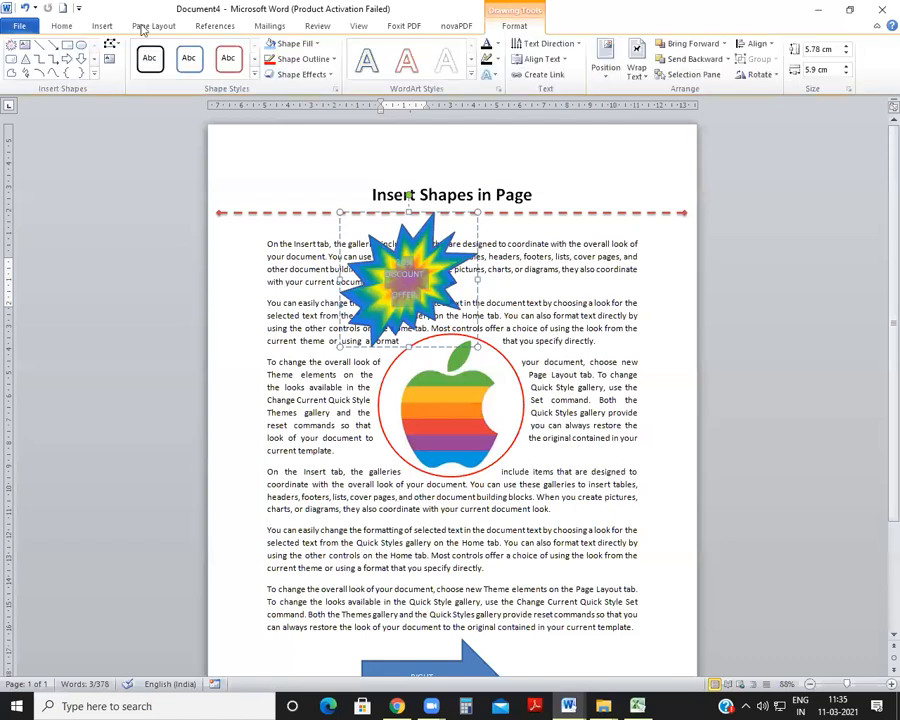
click(497, 44)
click(497, 88)
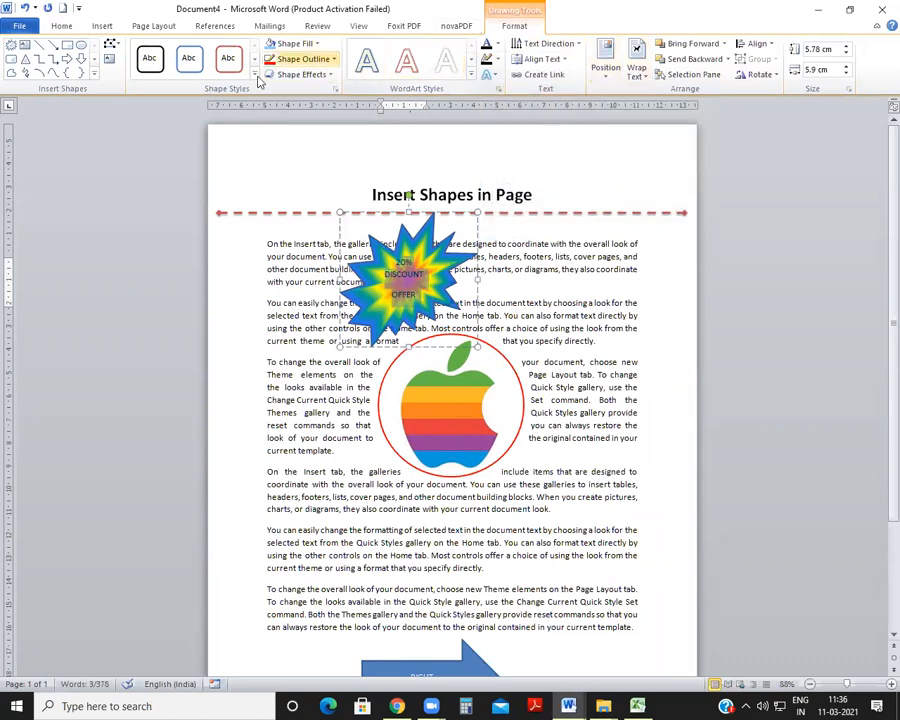
Format the discount text in the explosion as 12 pt bold and deselect the shape.
click(61, 25)
click(214, 50)
click(214, 50)
click(214, 50)
click(229, 51)
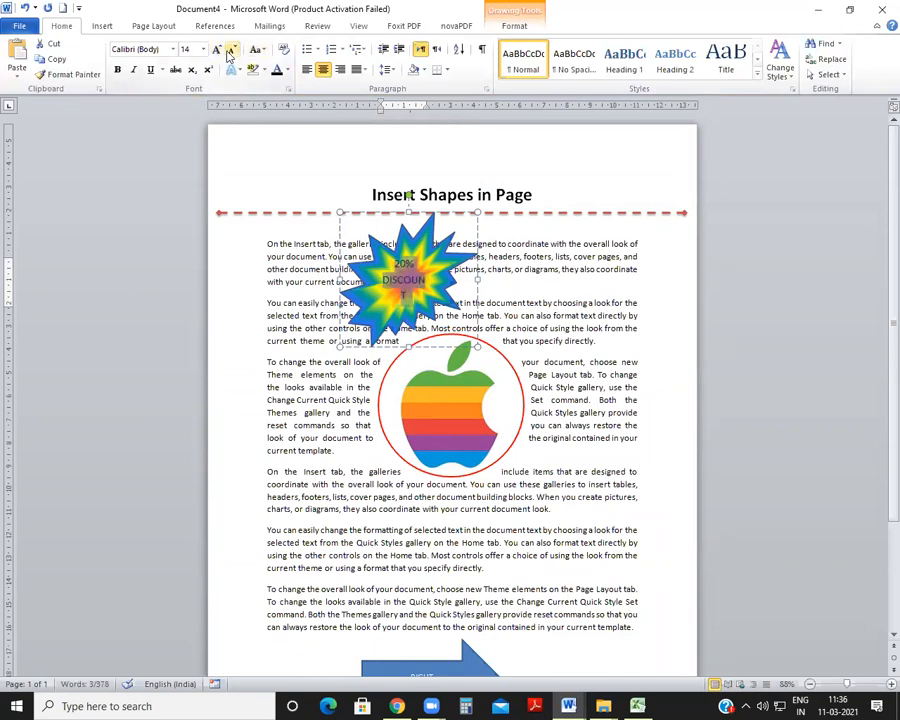
click(229, 51)
click(117, 70)
click(550, 280)
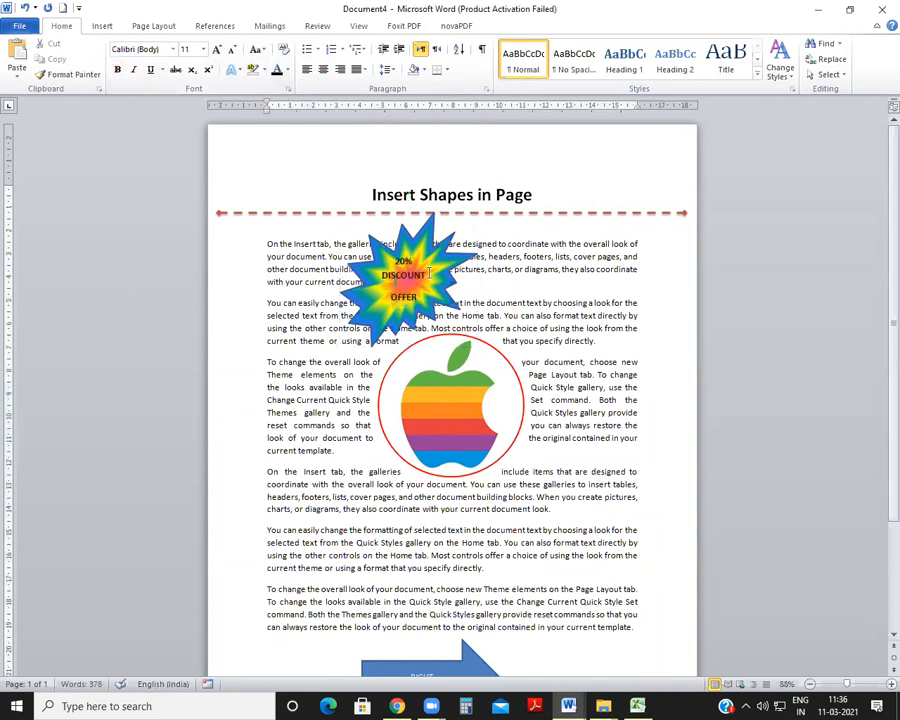
Apply the centred radial gradient variation to the explosion shape's fill and deselect it.
click(448, 260)
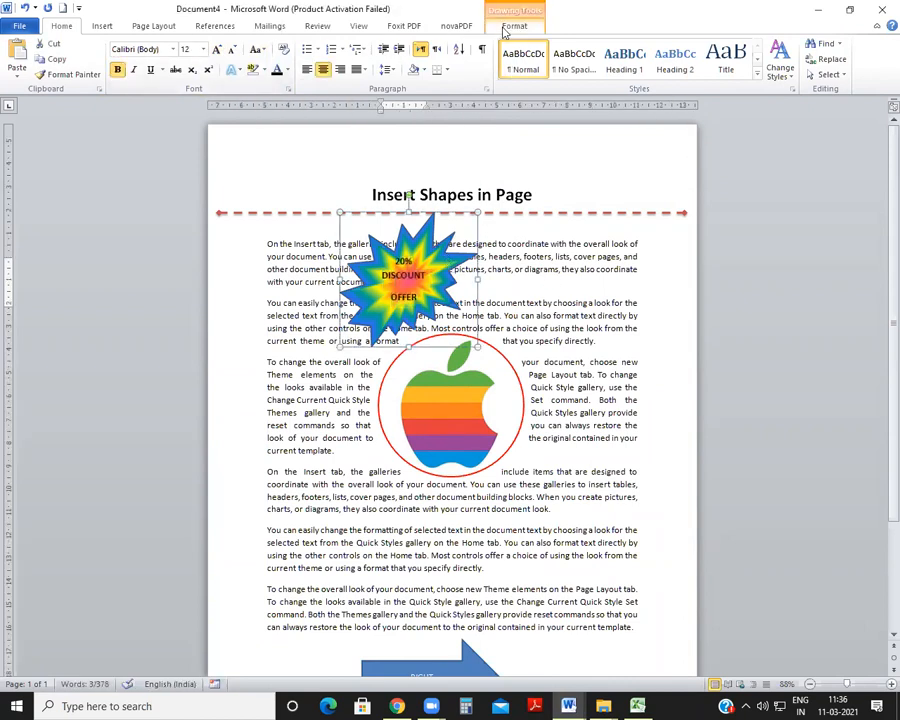
click(514, 26)
click(295, 43)
mouse_move(337, 237)
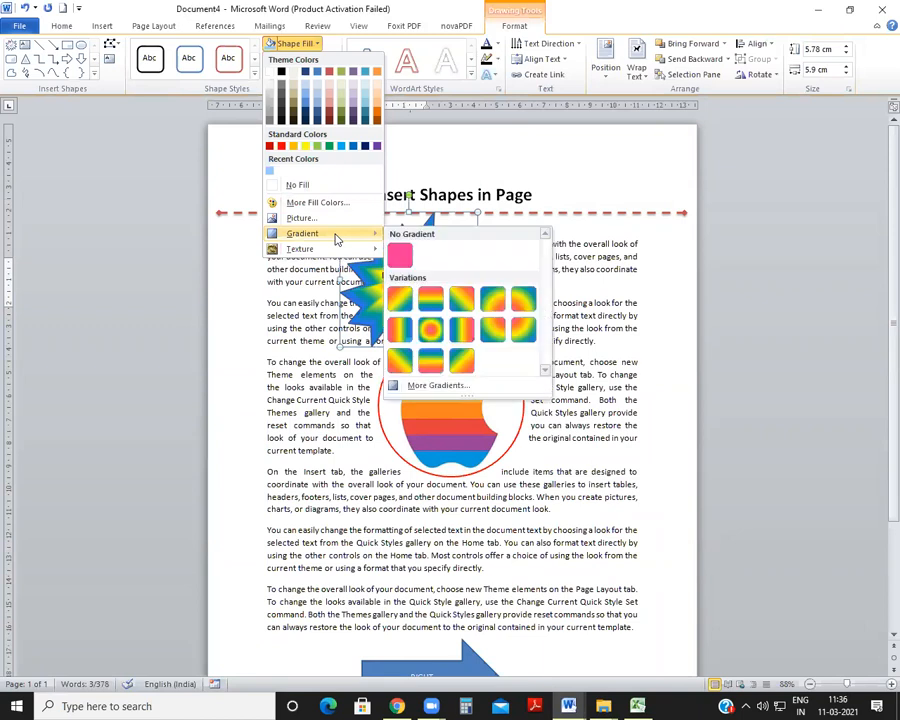
click(430, 330)
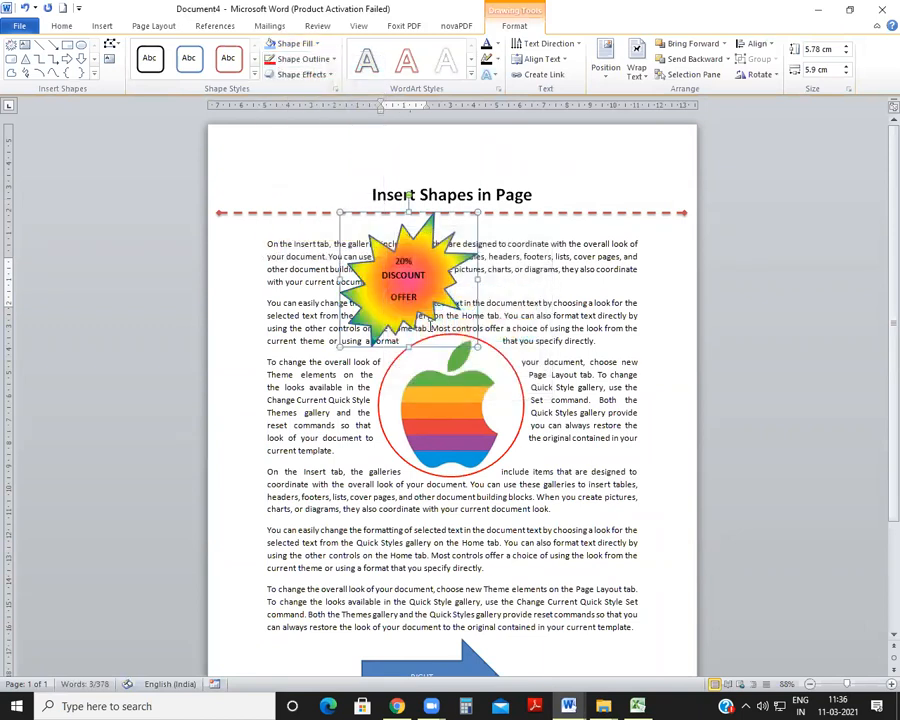
click(525, 270)
Move the explosion to the start of the first paragraphs and rotate it about 30 degrees counter-clockwise.
drag(372, 308, 335, 323)
drag(310, 243, 266, 254)
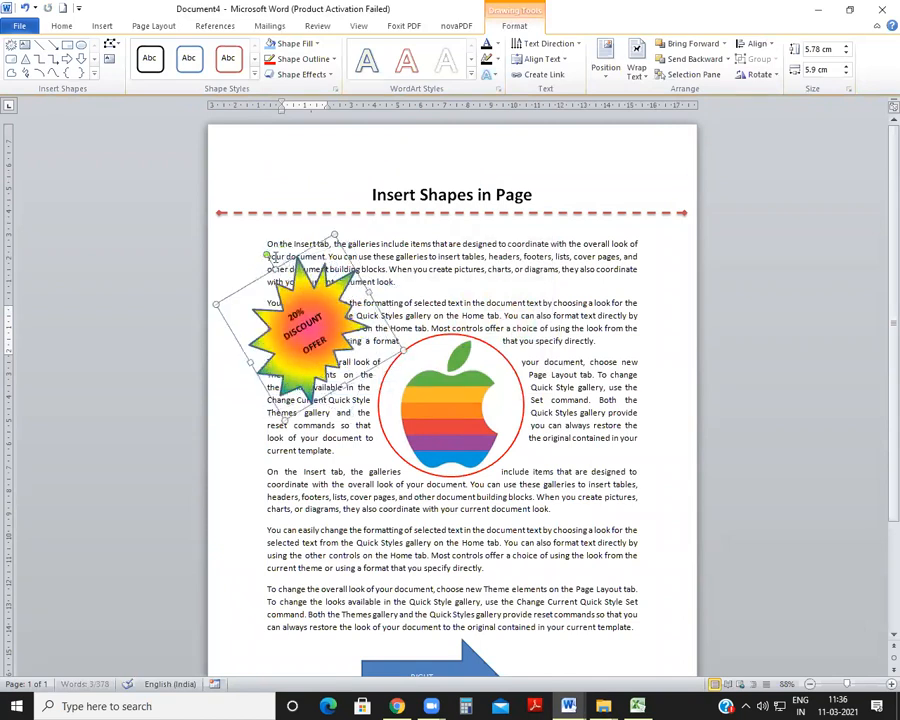
Set the explosion's text wrapping to Tight and shift it slightly right and up beside the paragraphs.
click(637, 68)
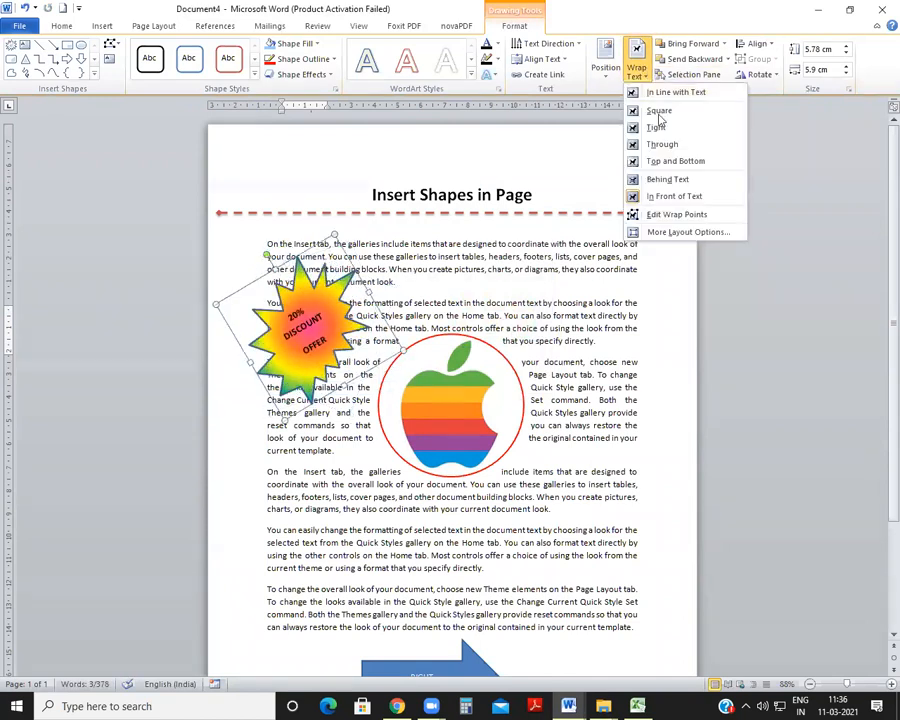
click(659, 124)
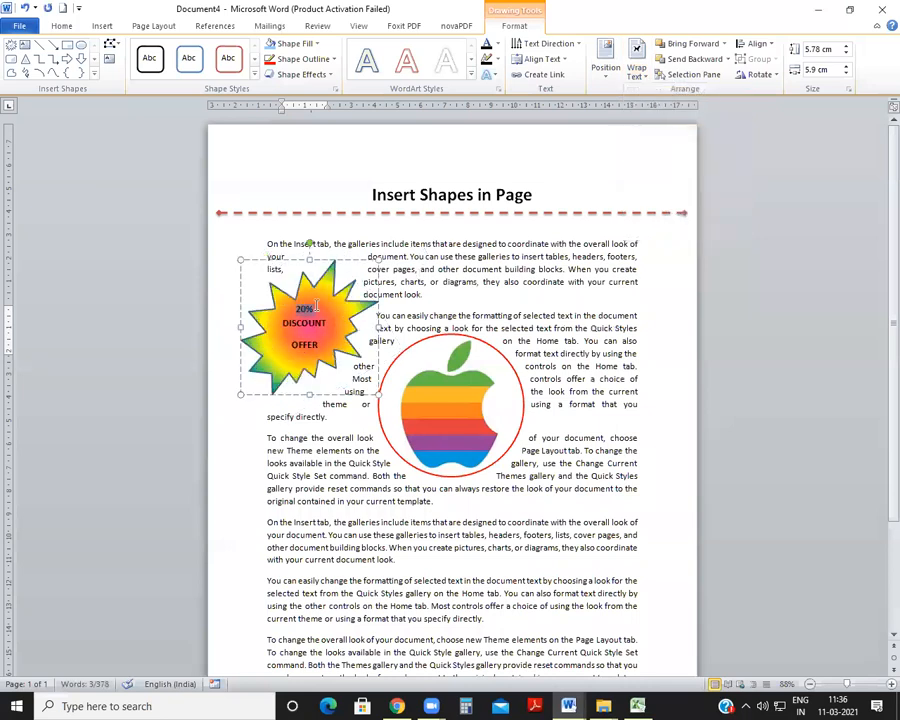
click(297, 268)
drag(304, 270, 316, 264)
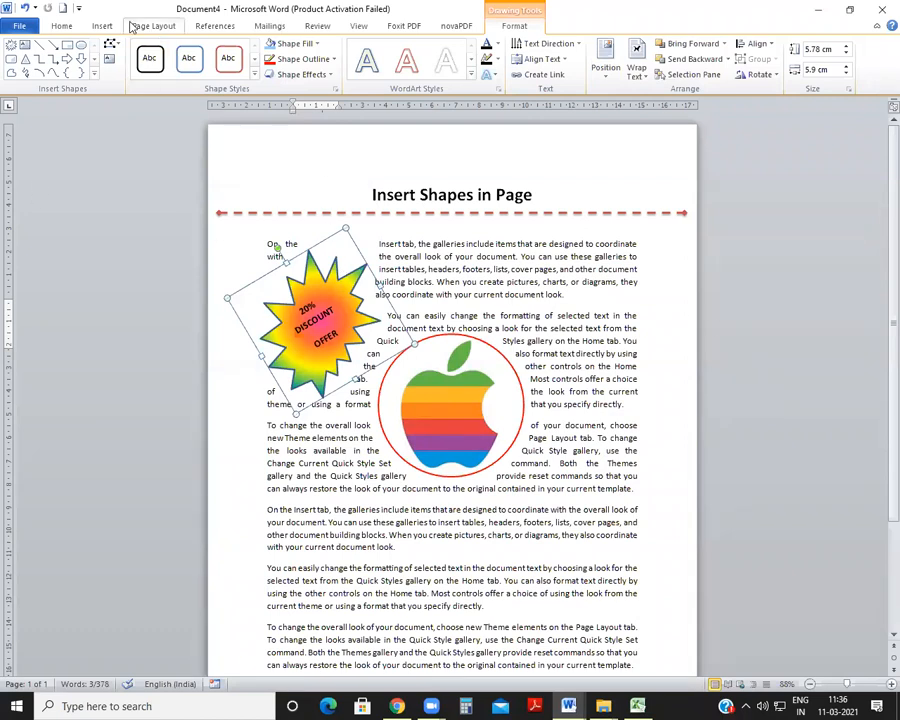
click(100, 25)
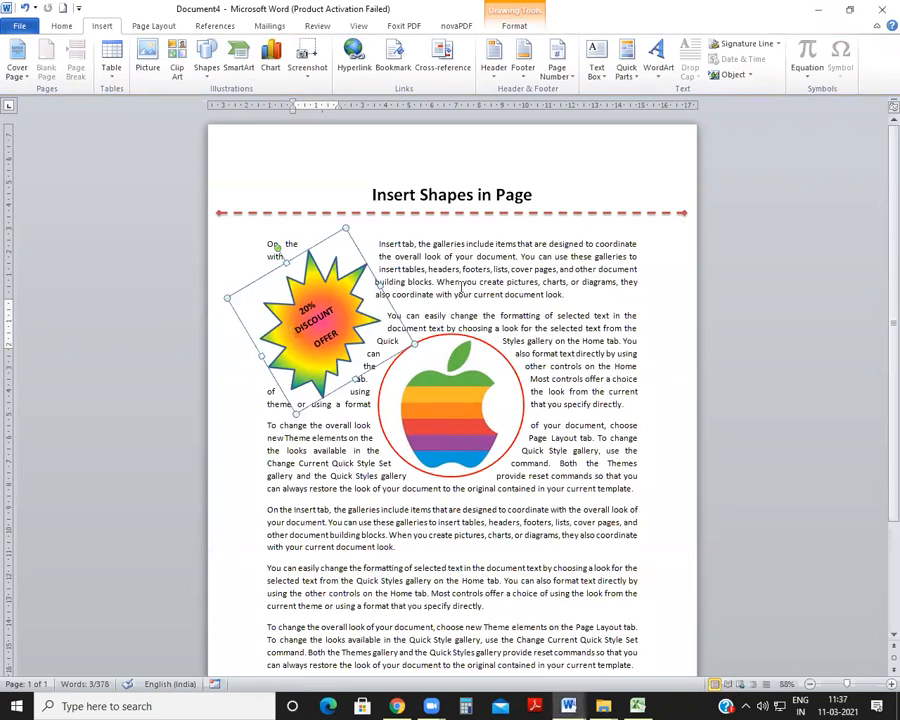
click(206, 80)
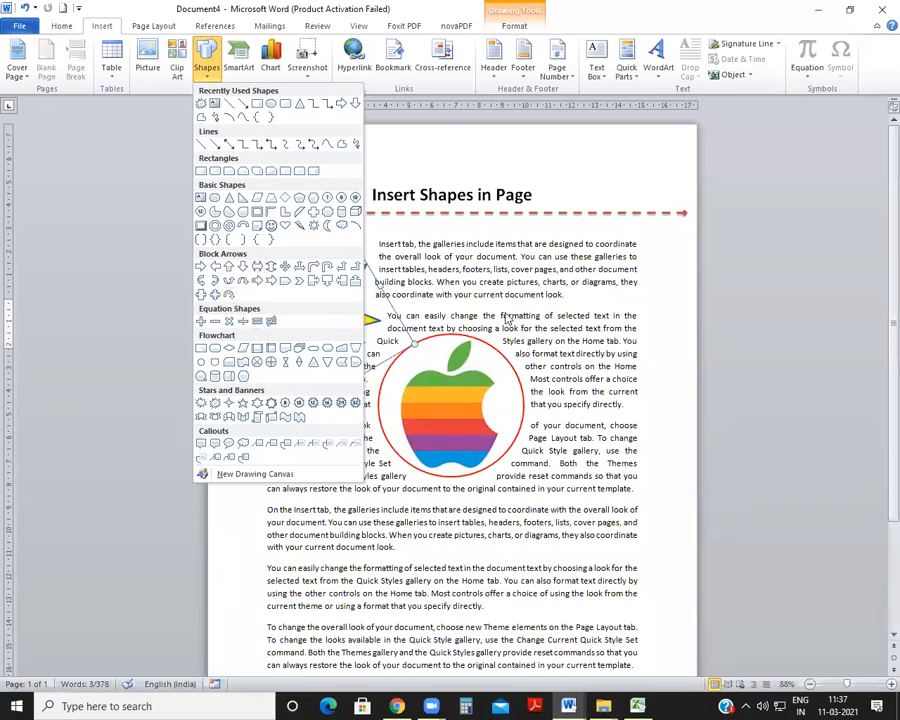
click(537, 266)
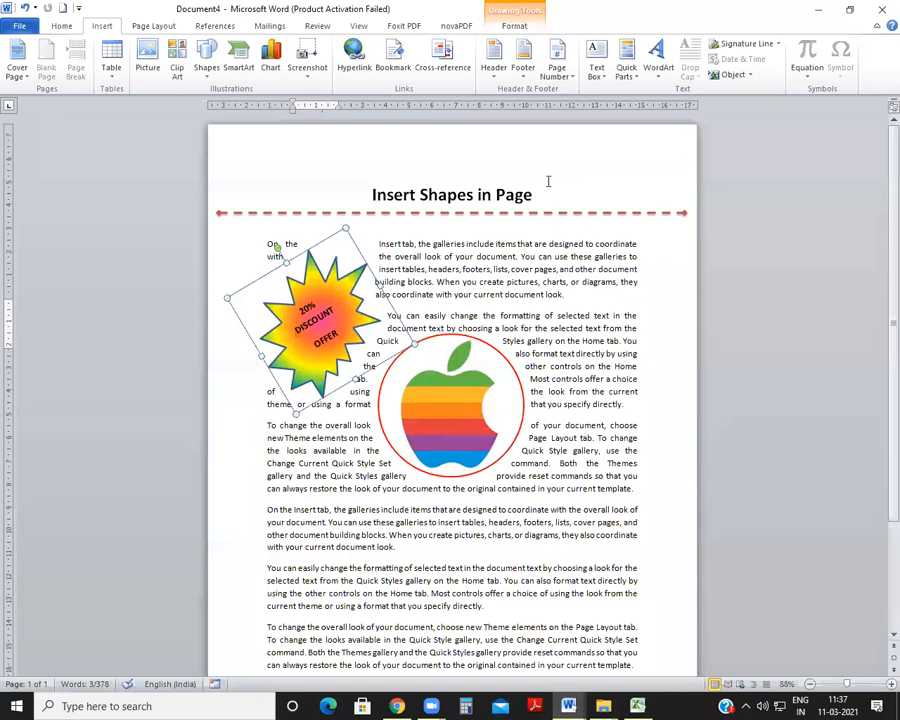
click(147, 60)
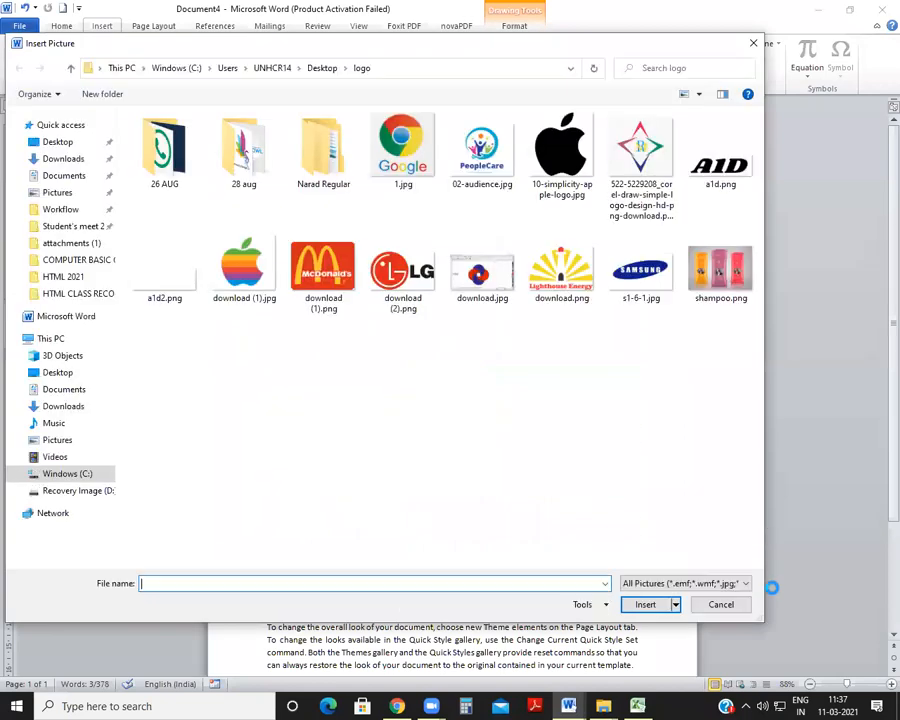
click(728, 606)
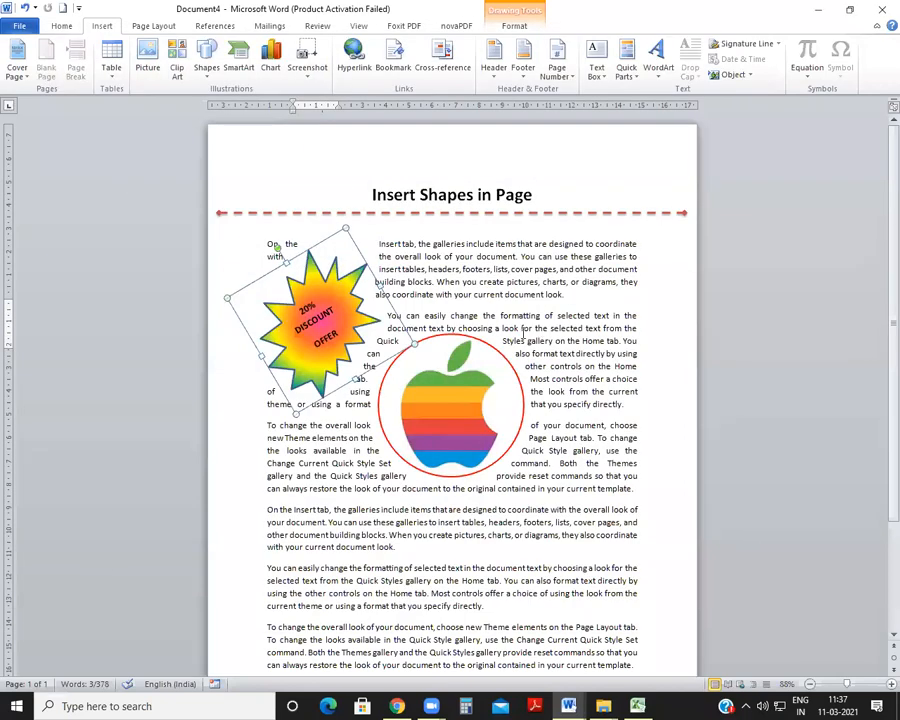
Undo the last edits, including the explosion's text, and delete all text and shapes from the page.
key(ctrl+z)
key(ctrl+z)
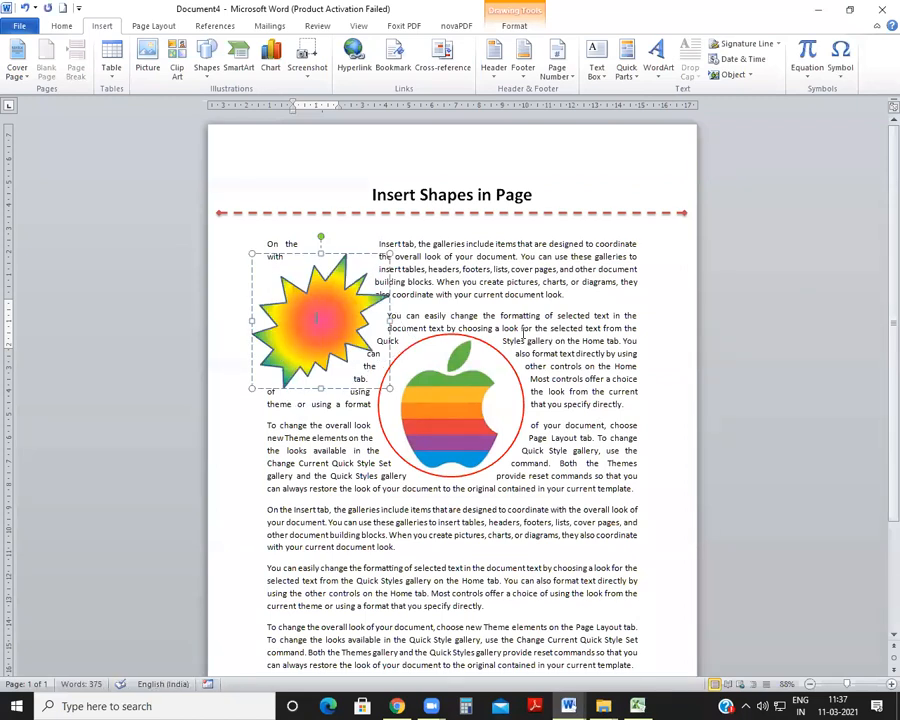
click(526, 372)
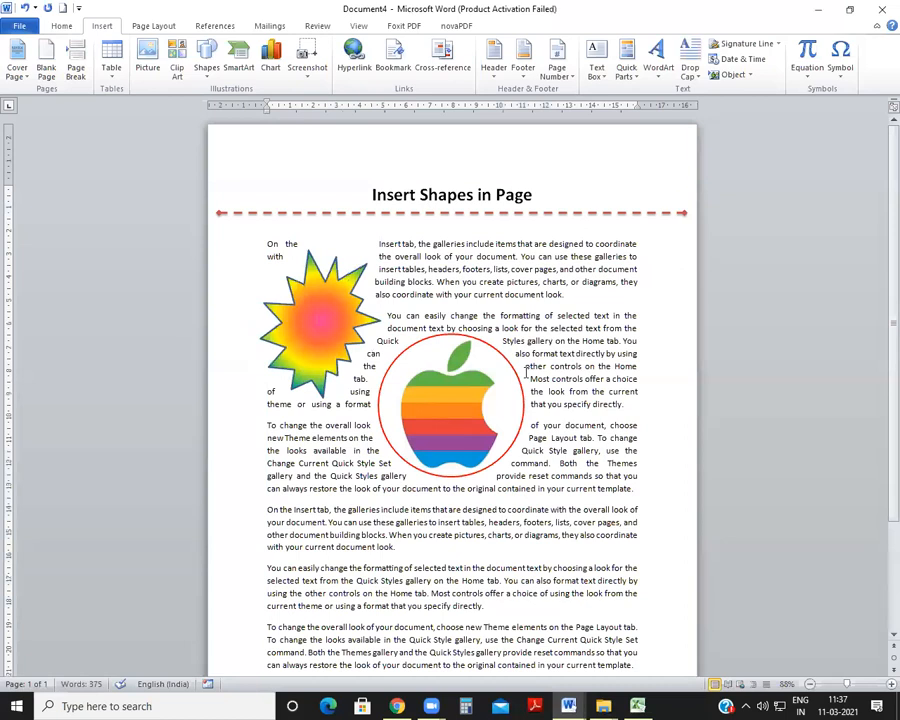
key(ctrl+a)
key(Delete)
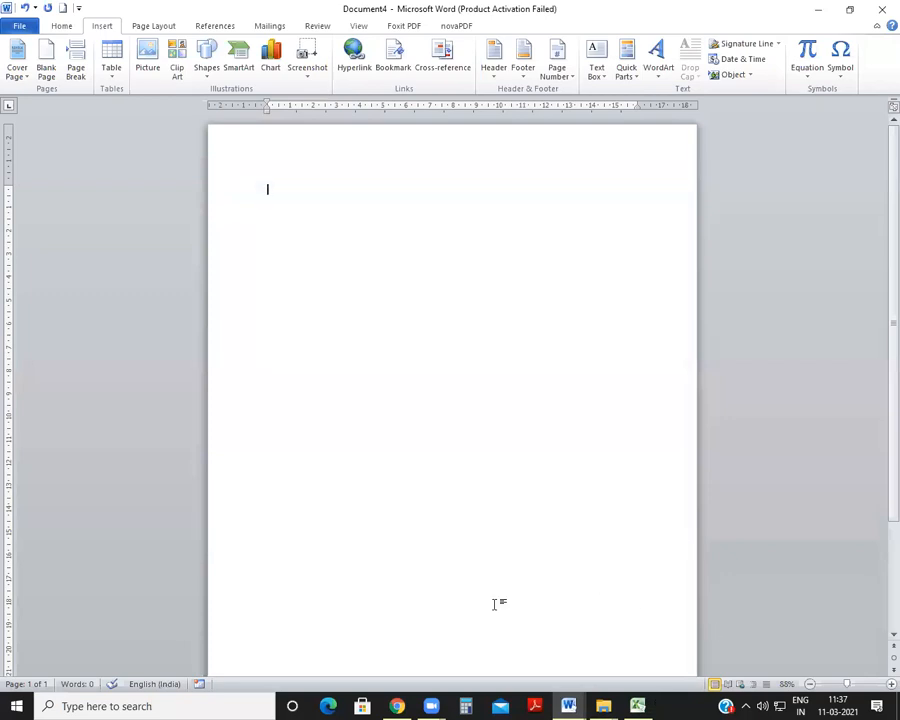
Enter the text "SUNDAY" on the blank page.
click(475, 382)
text(SUNDAY)
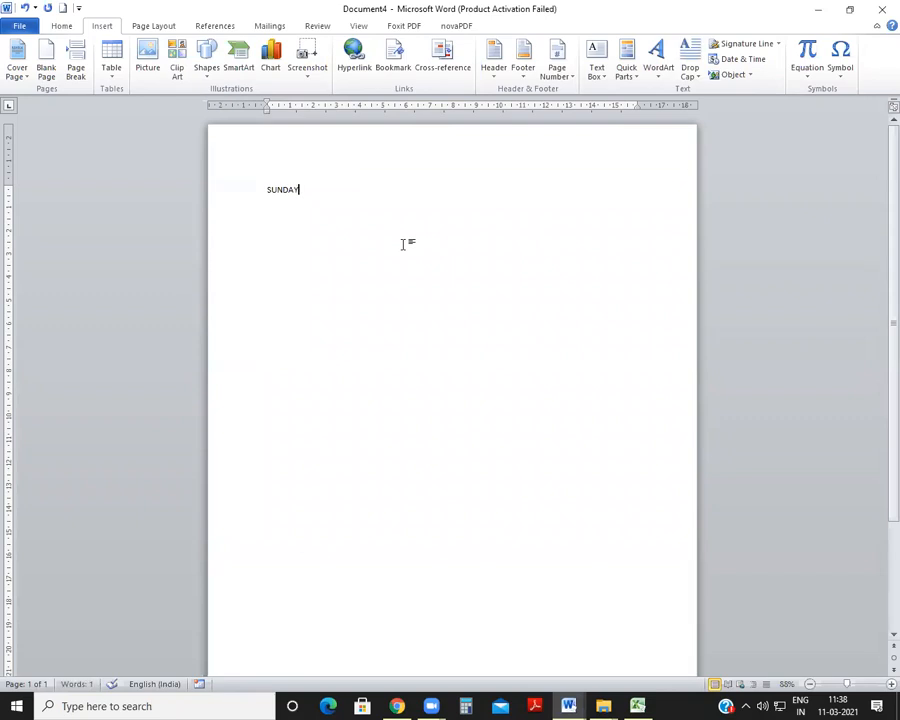
Enter MONDAY, TUESDAY, WEDNESDAY, THURSDAY, FRIDAY and SATURDAY on separate lines below SUNDAY.
key(Return)
text(MONDAY)
key(Return)
text(TUESDAY)
key(Return)
text(WEDN)
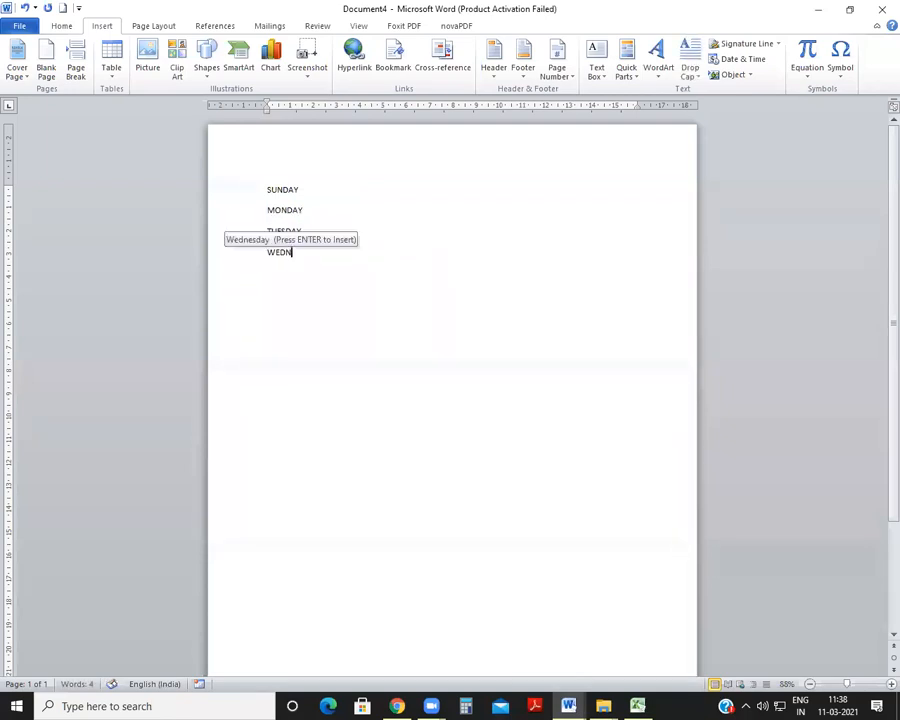
text(ESDAY)
key(Return)
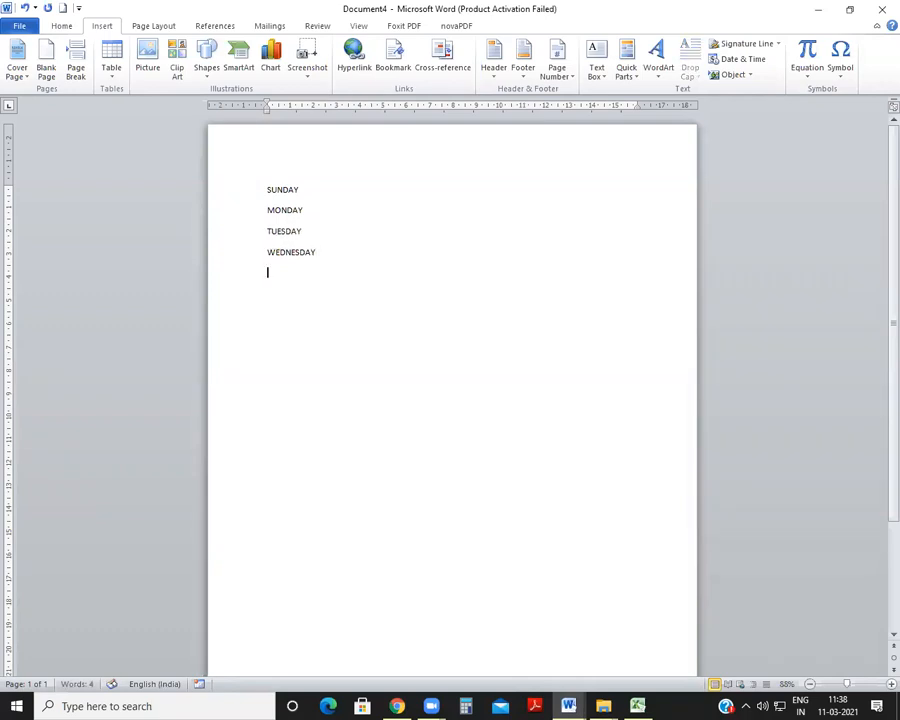
text(THURSDAY)
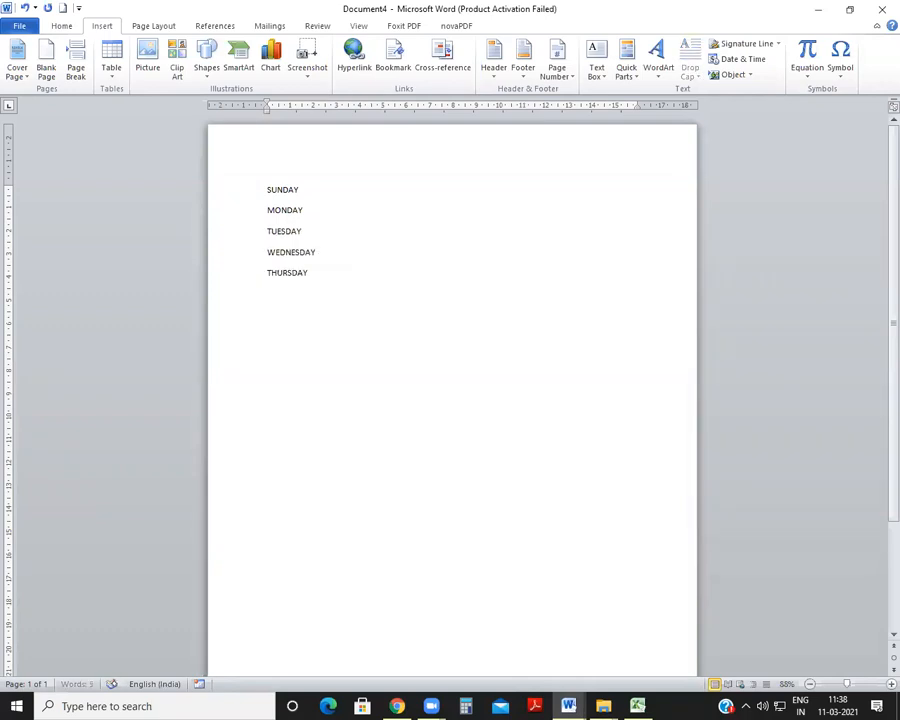
key(Return)
text(FRIDAY)
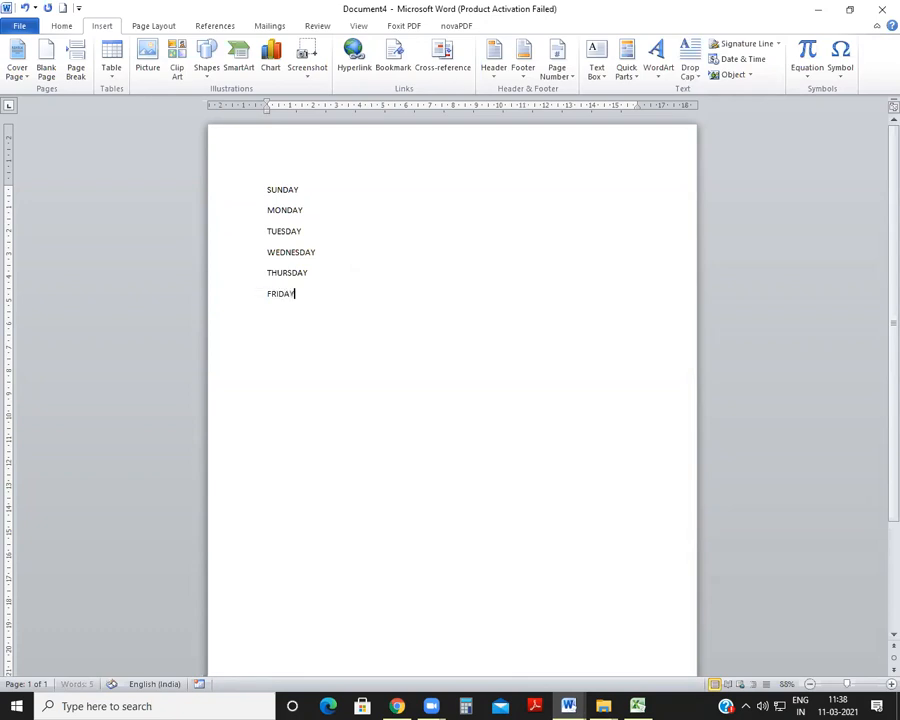
key(Return)
text(SATURDAY)
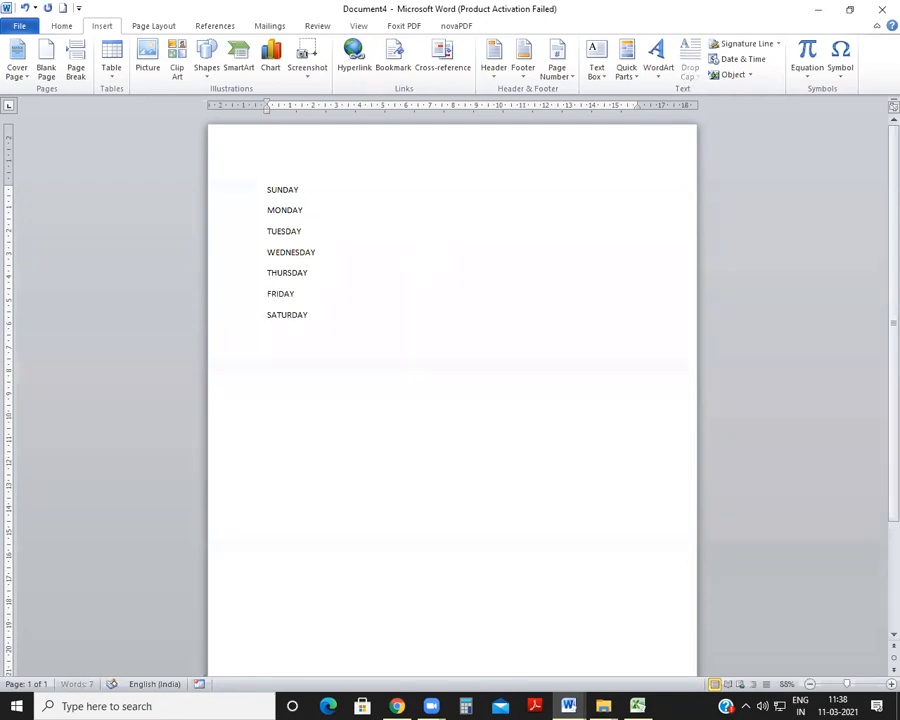
key(Return)
Delete all the weekday text and insert a Basic Cycle SmartArt graphic on the empty page.
key(ctrl+a)
key(Delete)
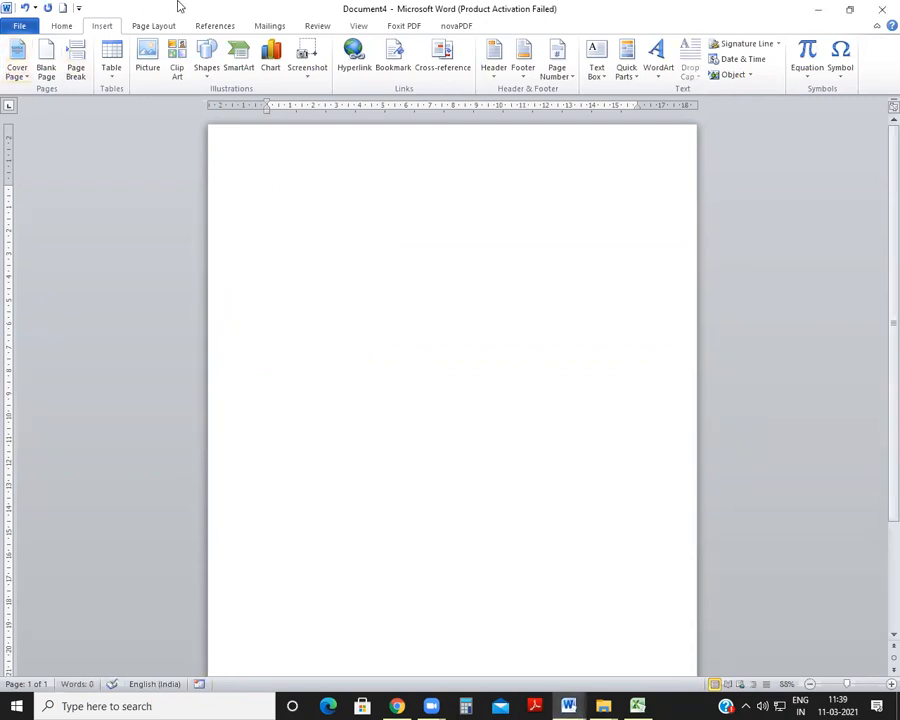
click(237, 70)
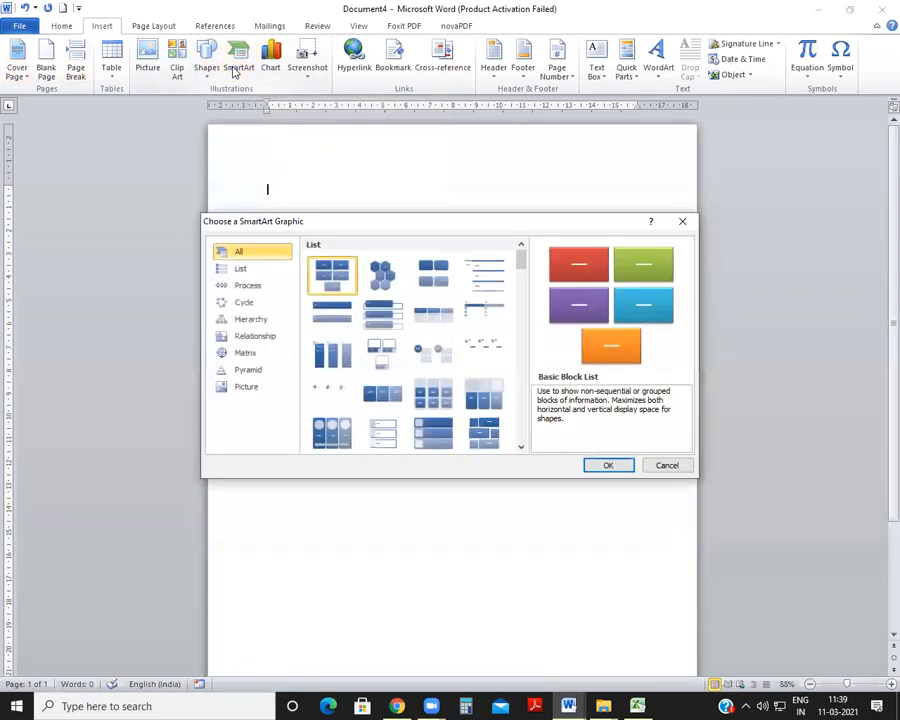
drag(386, 221, 290, 175)
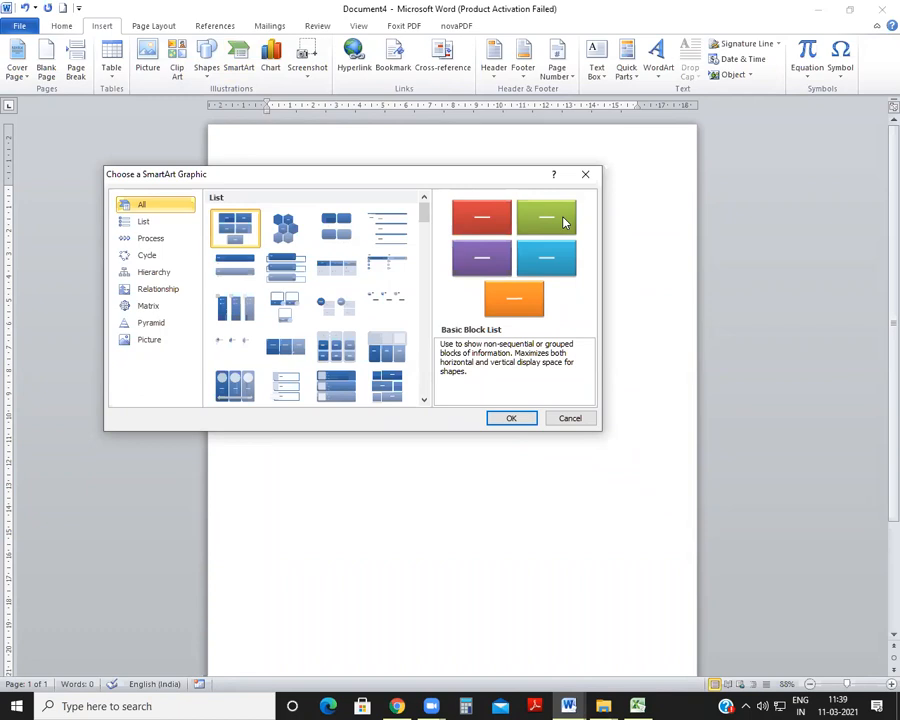
click(127, 261)
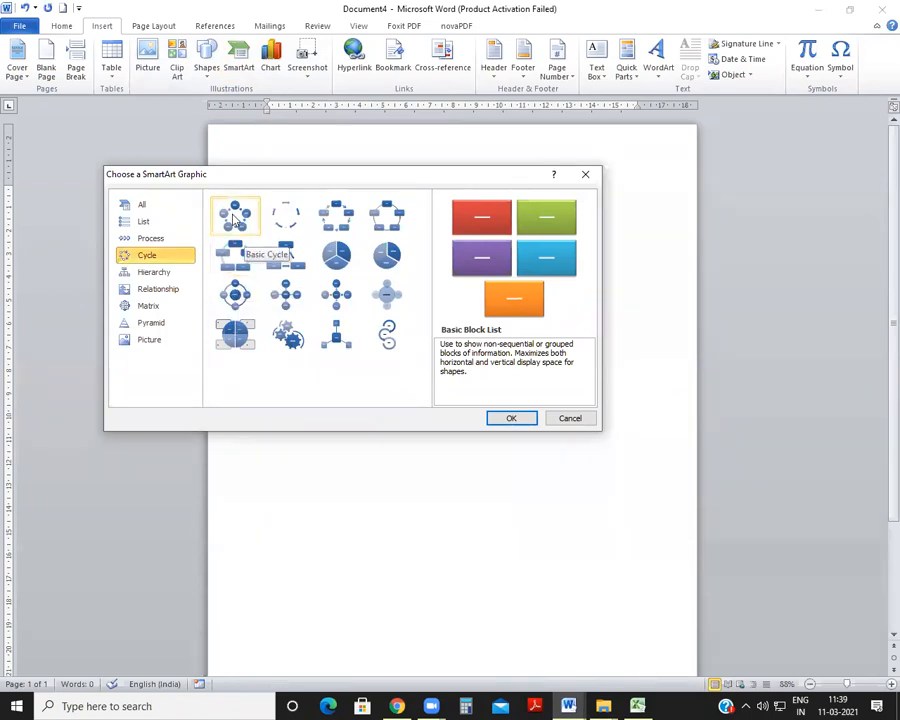
click(240, 215)
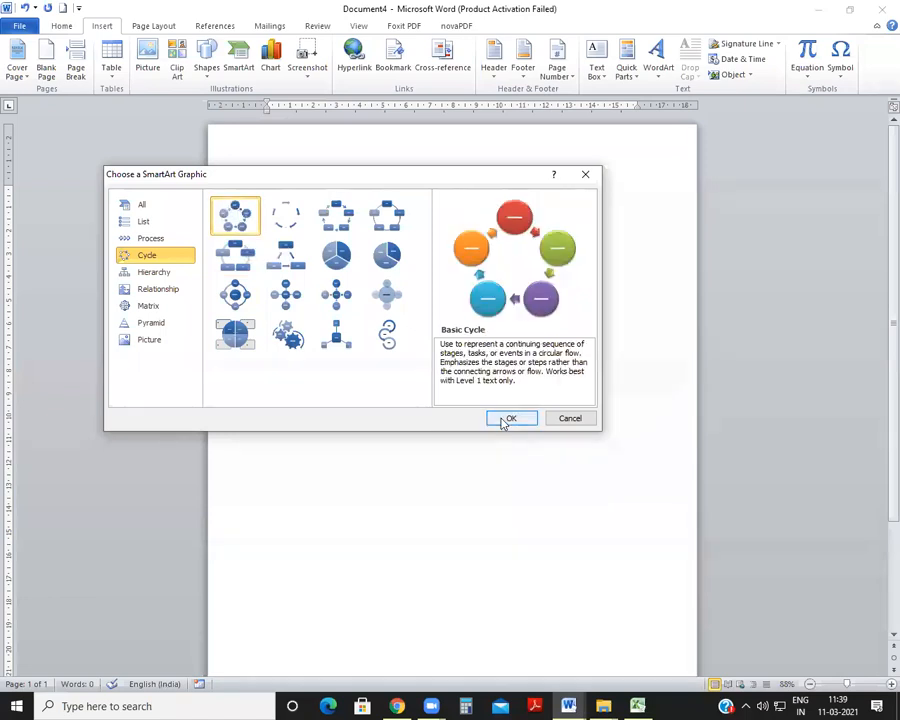
click(508, 419)
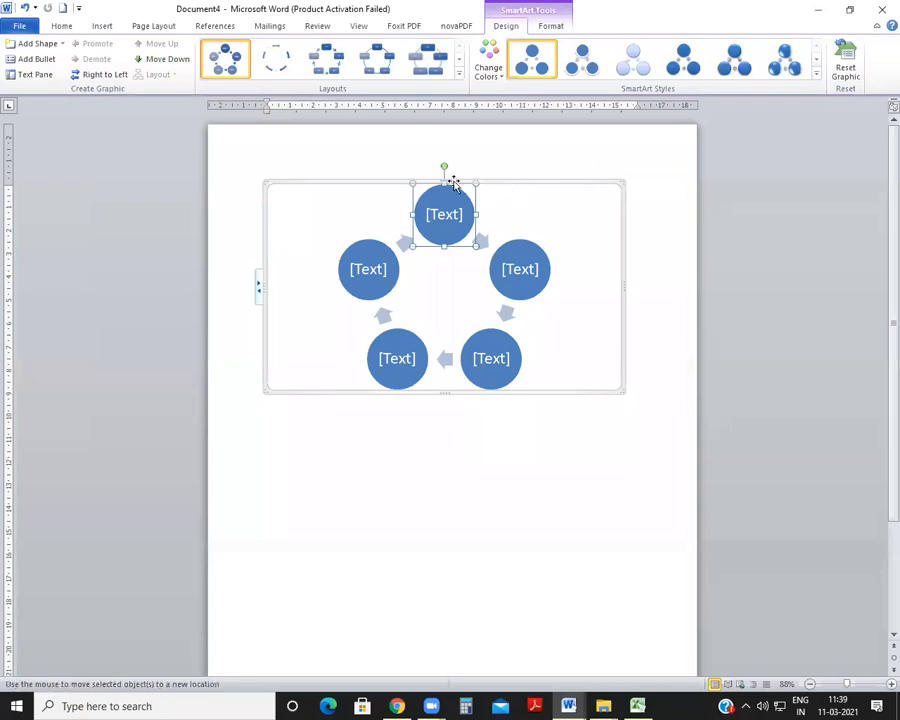
Label the five cycle circles clockwise from the top SUN, MON, TUE, WED and THUR, and shorten the last label to THU.
click(437, 214)
text(SUN)
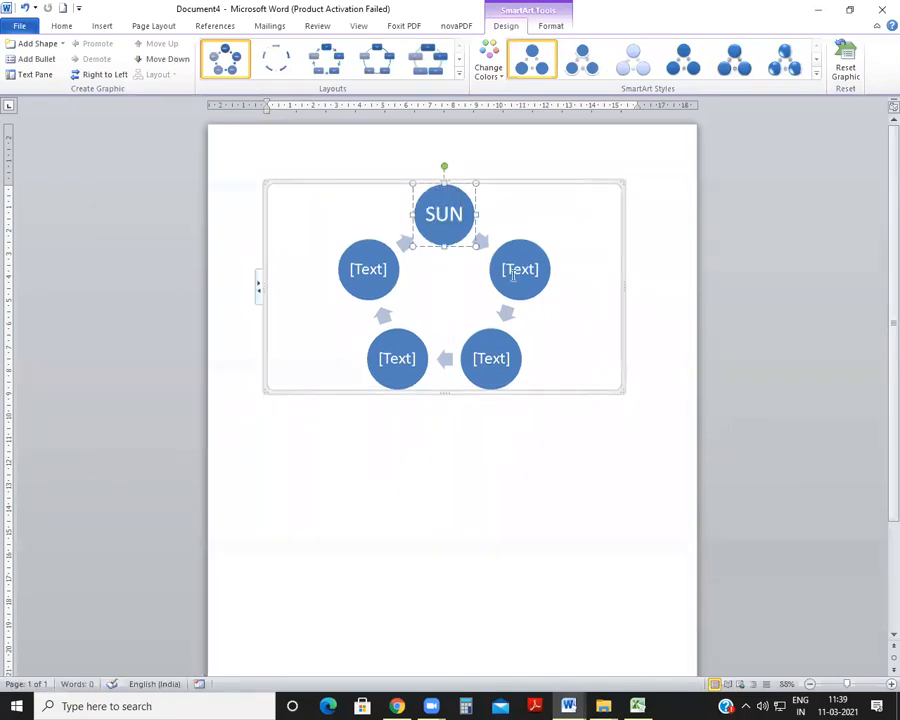
click(513, 276)
text(MON)
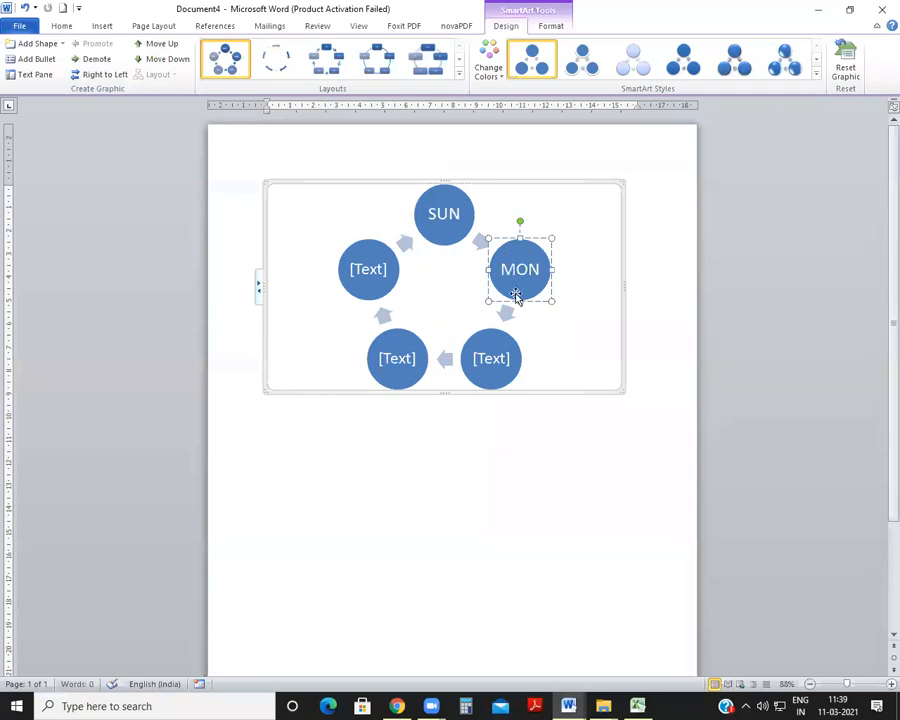
click(489, 357)
text(TUE)
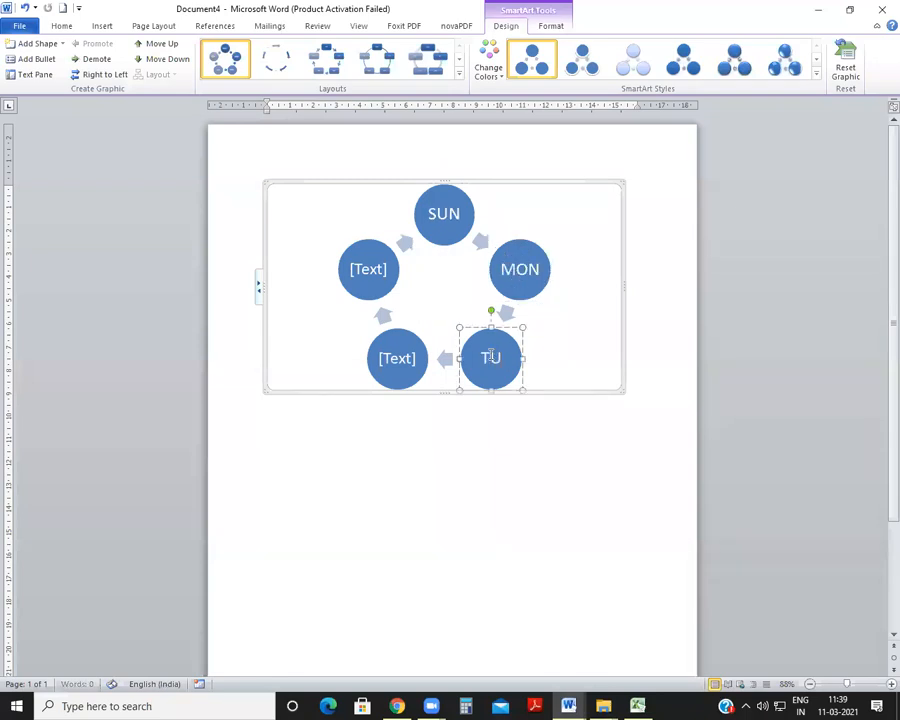
click(396, 362)
text(WED)
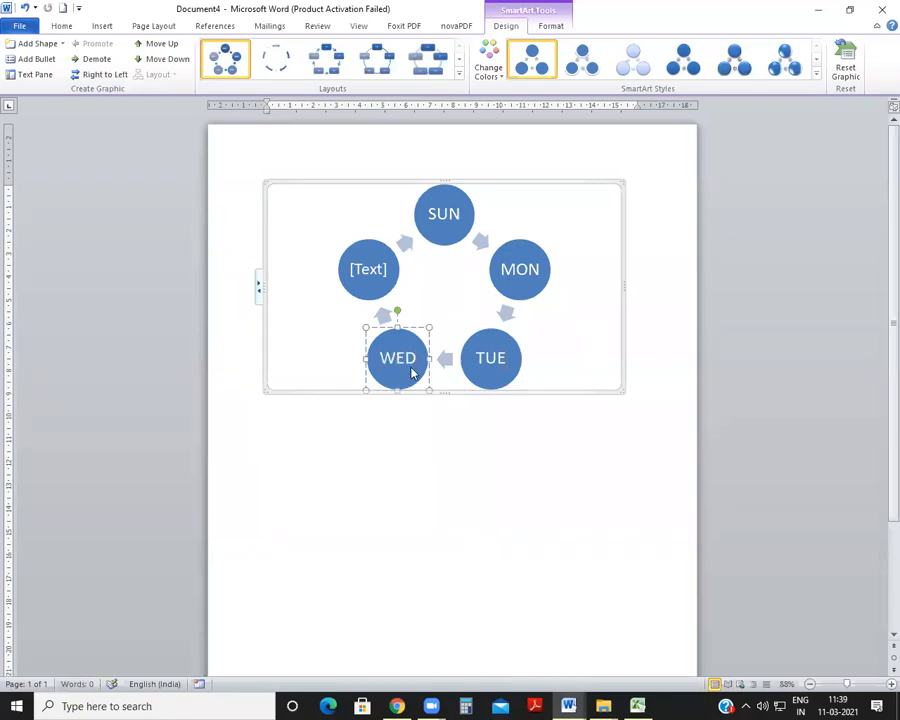
click(374, 274)
text(THUR)
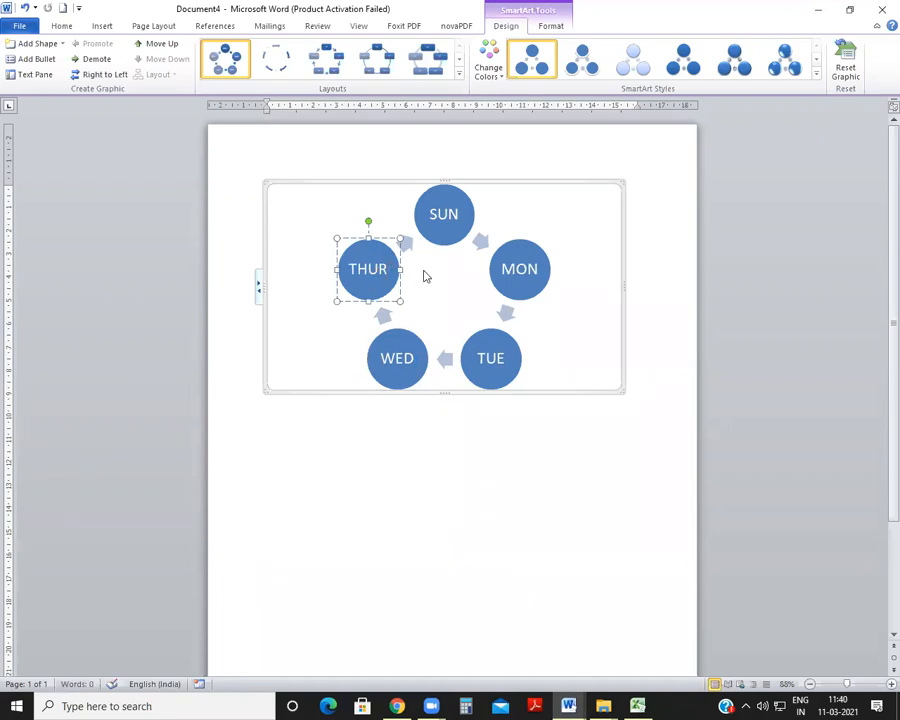
click(598, 257)
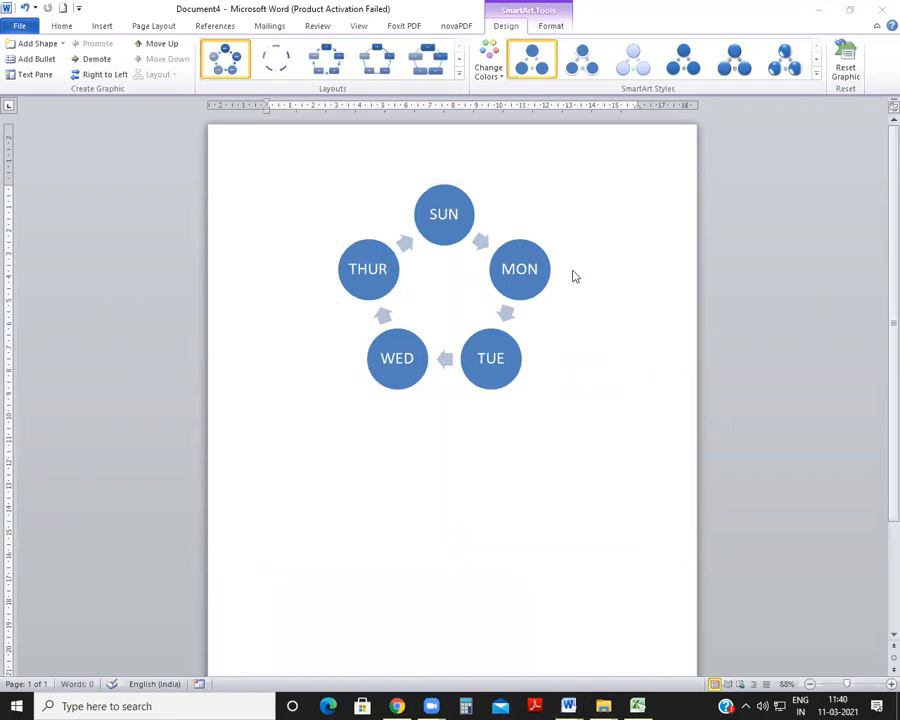
click(372, 256)
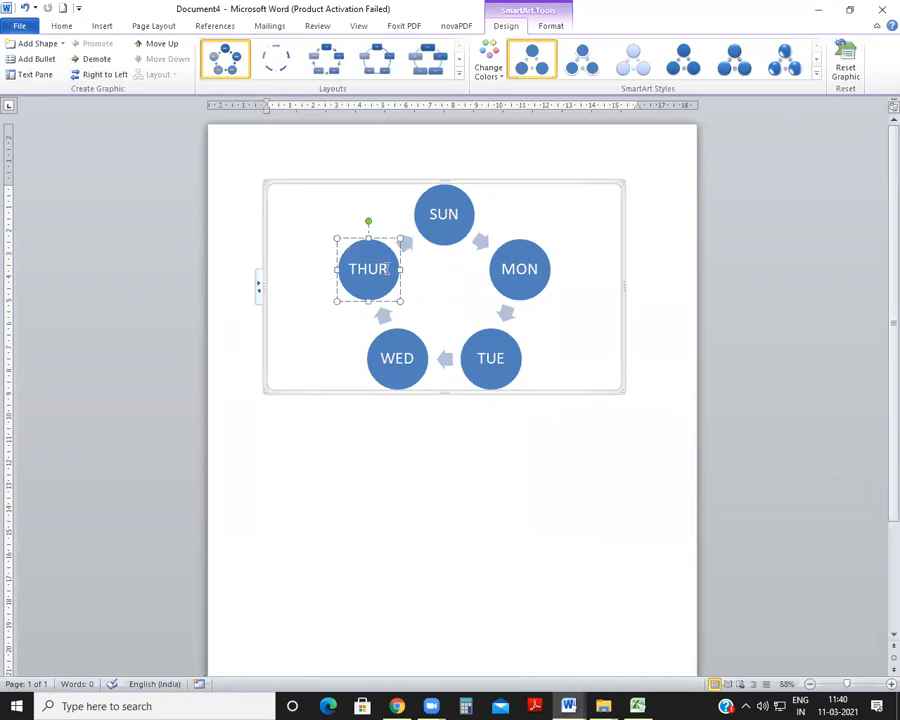
key(BackSpace)
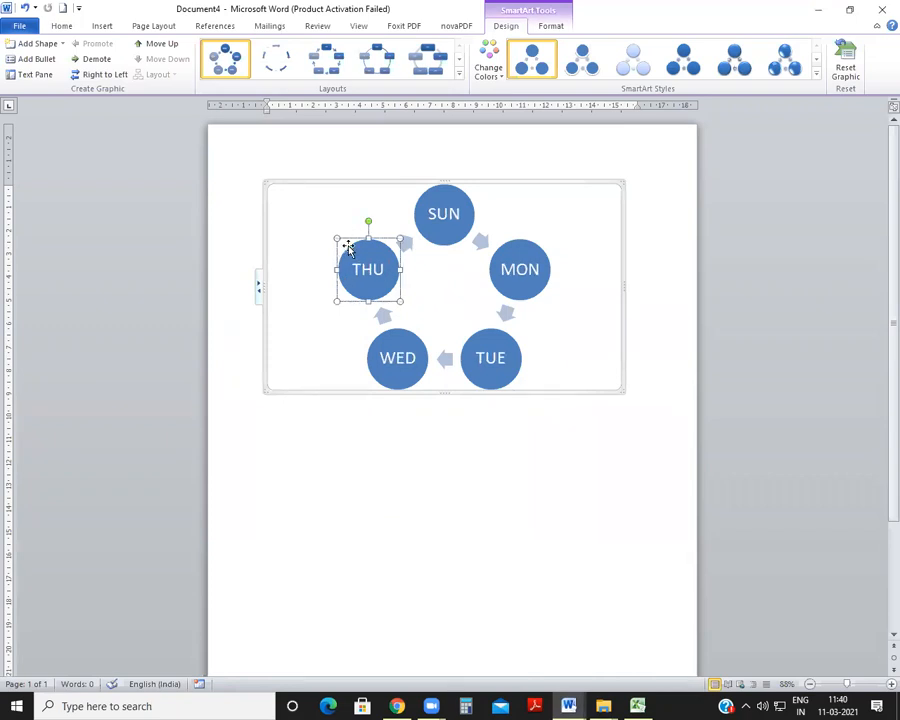
Try adding a shape before the THU circle in the cycle and undo the addition.
right_click(349, 249)
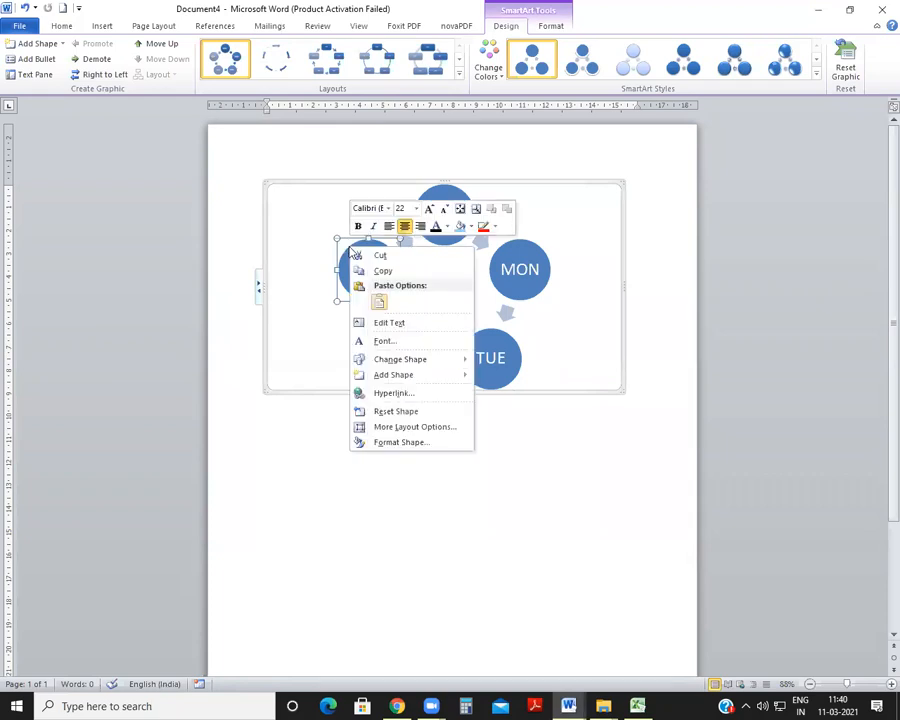
mouse_move(419, 376)
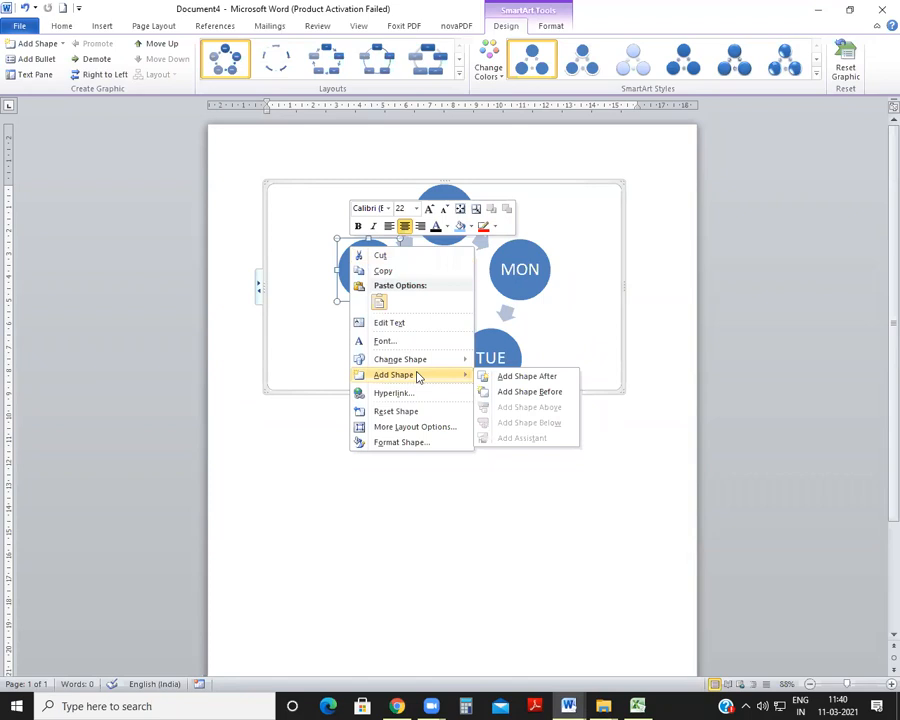
click(524, 391)
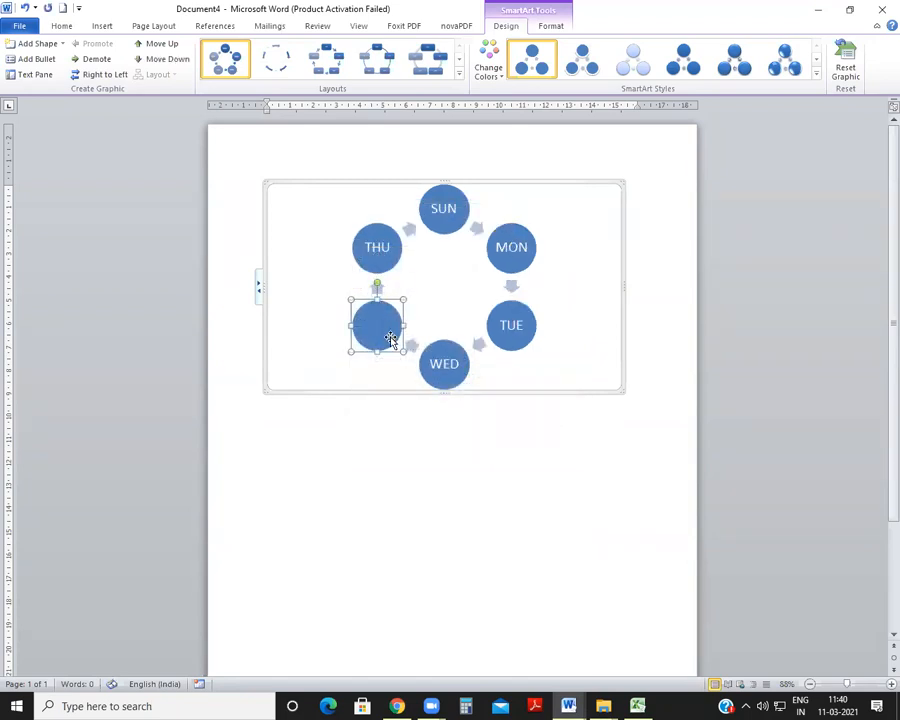
key(ctrl+z)
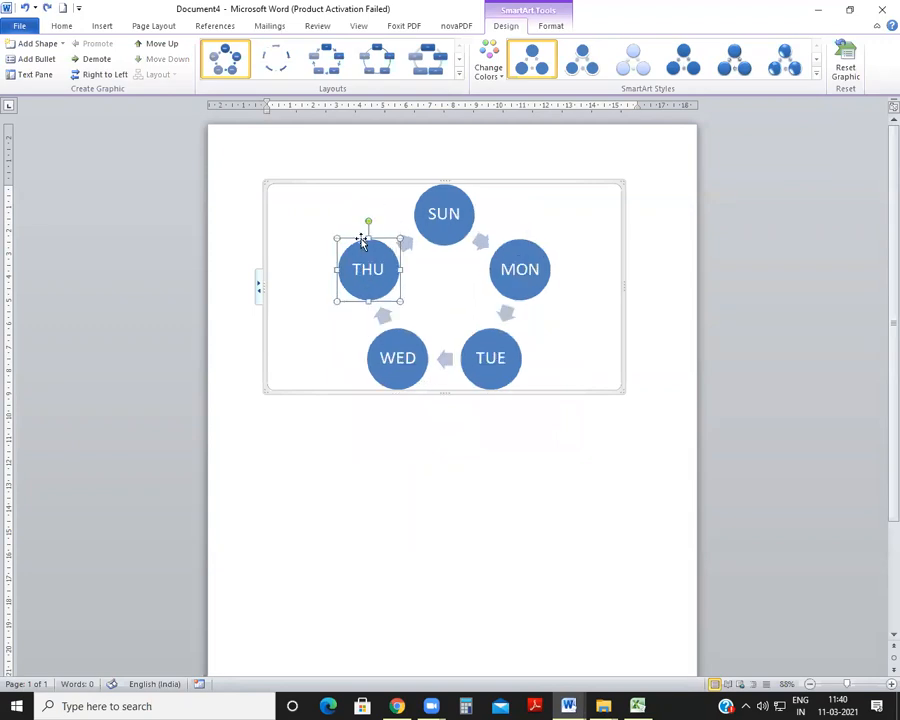
Try adding a shape after the THU circle twice, undoing the addition each time.
right_click(362, 241)
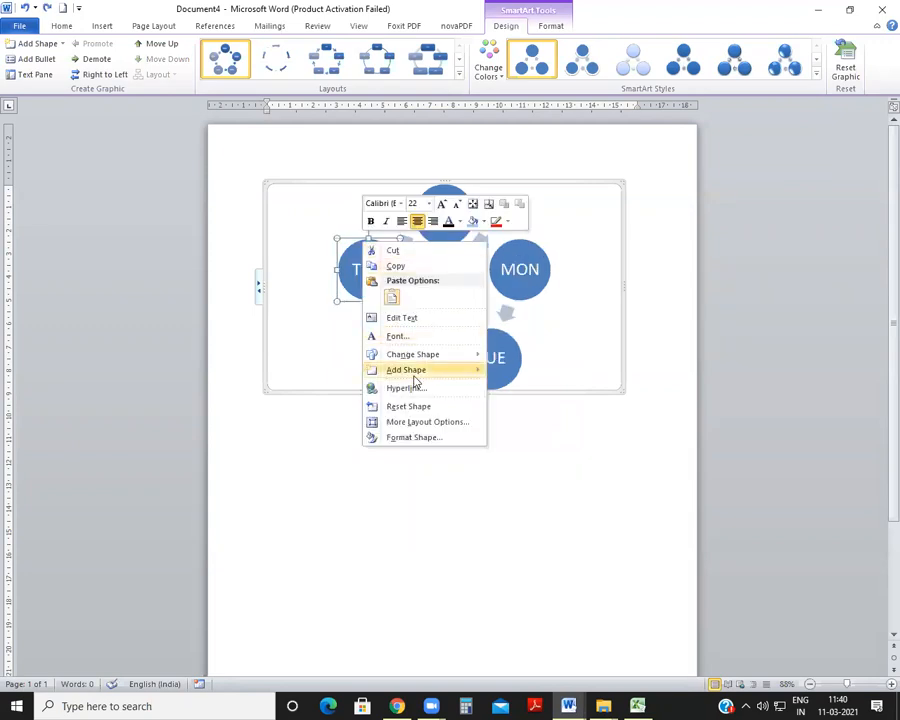
click(555, 376)
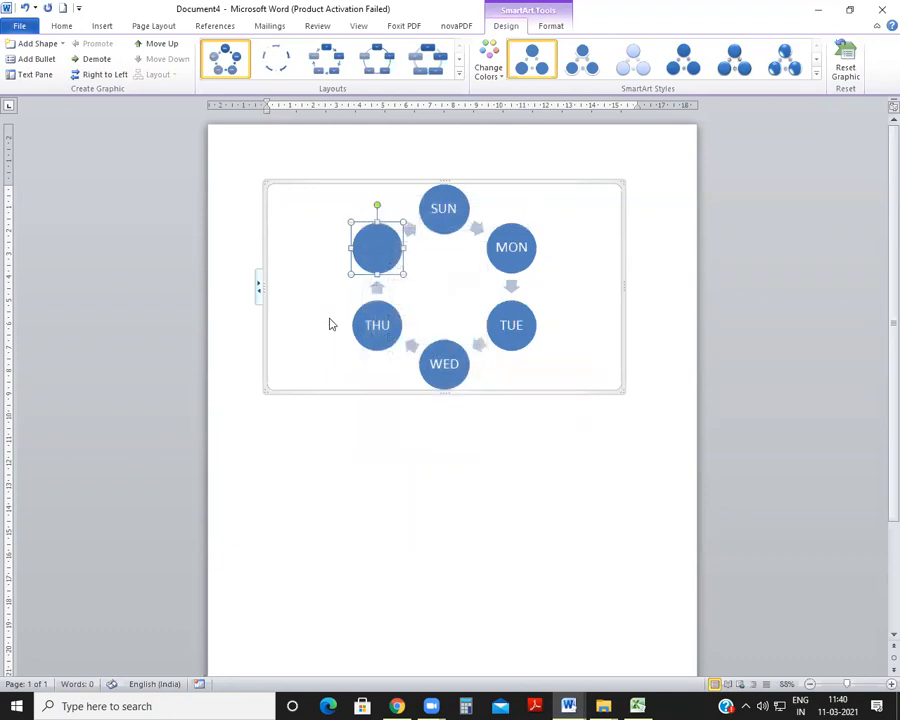
key(ctrl+z)
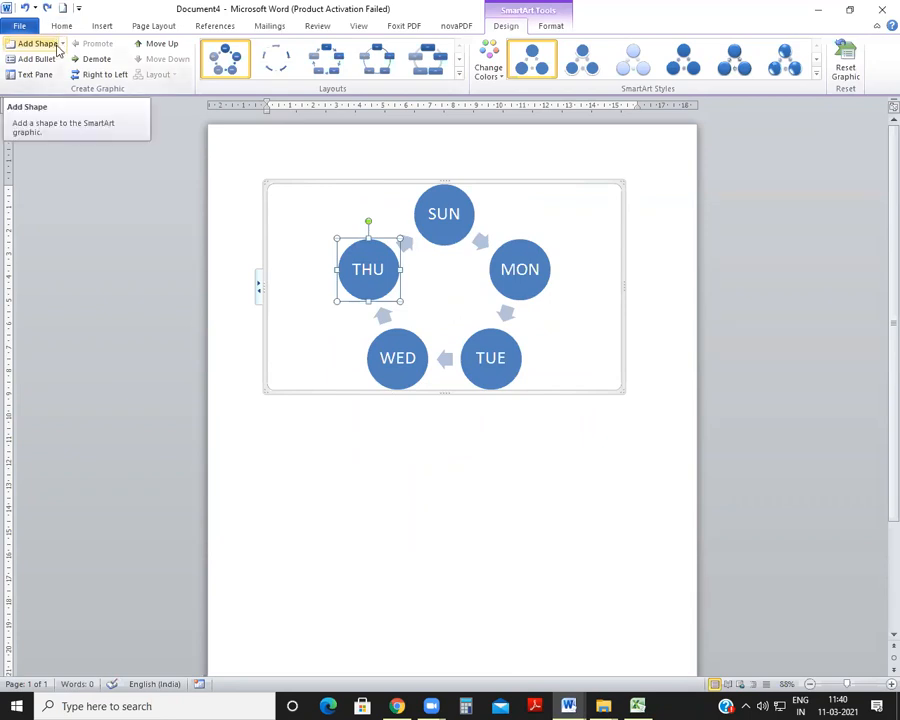
click(37, 44)
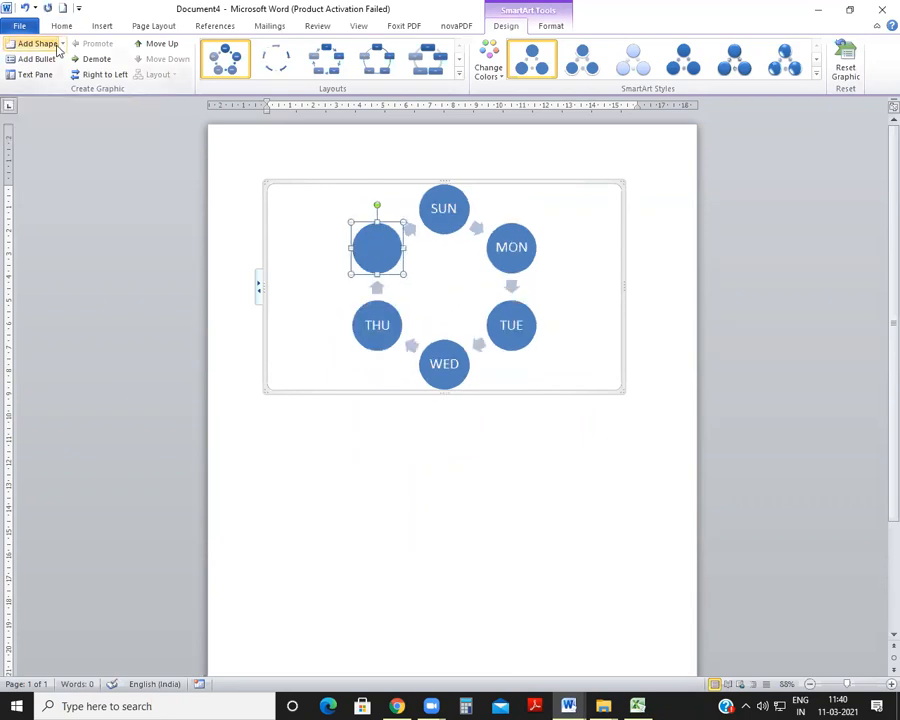
key(ctrl+z)
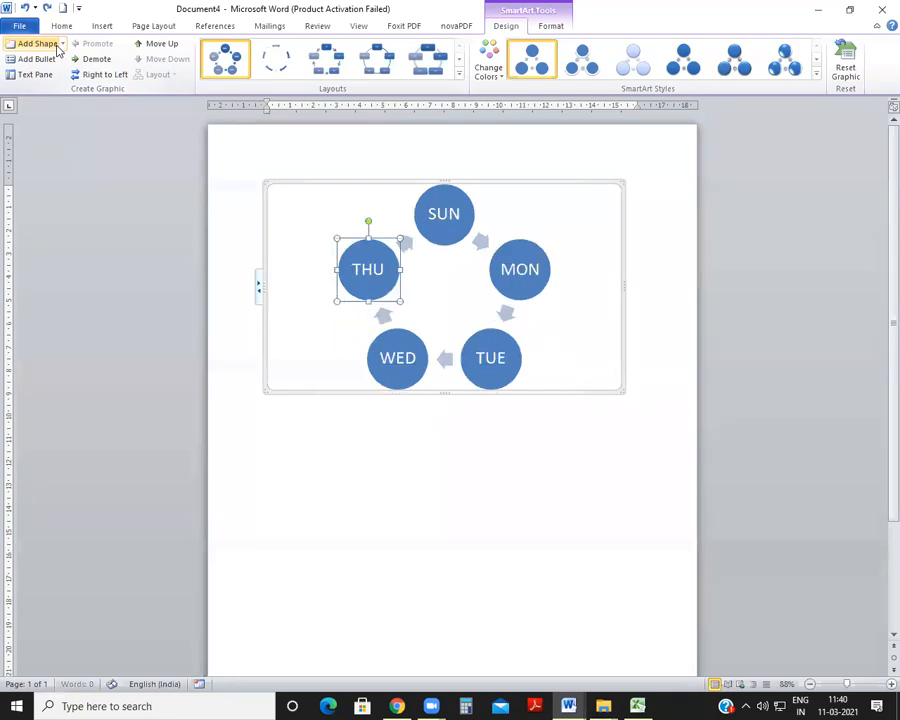
click(62, 44)
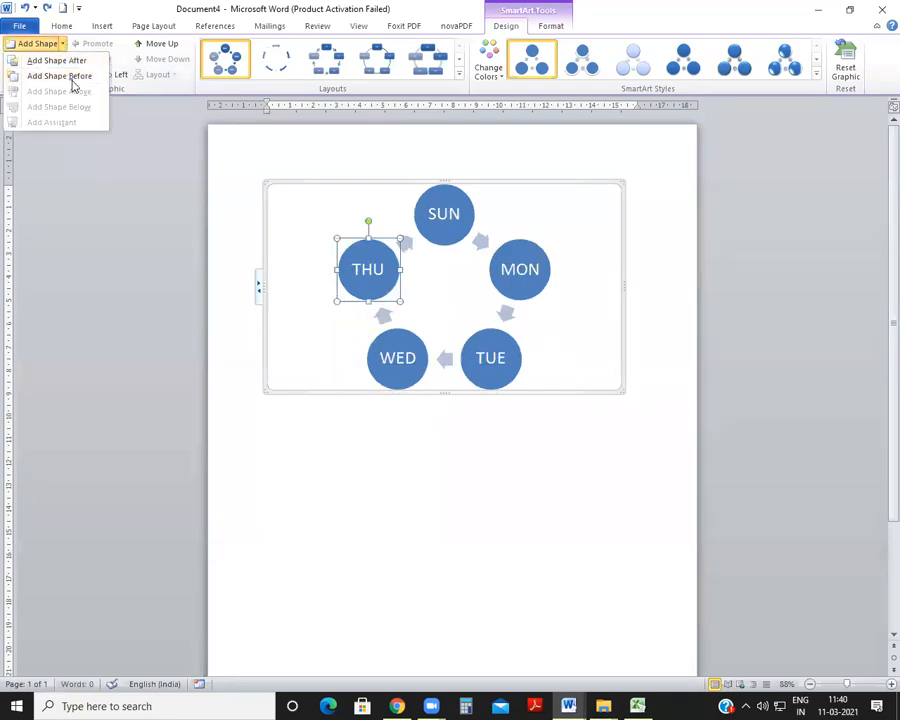
click(248, 197)
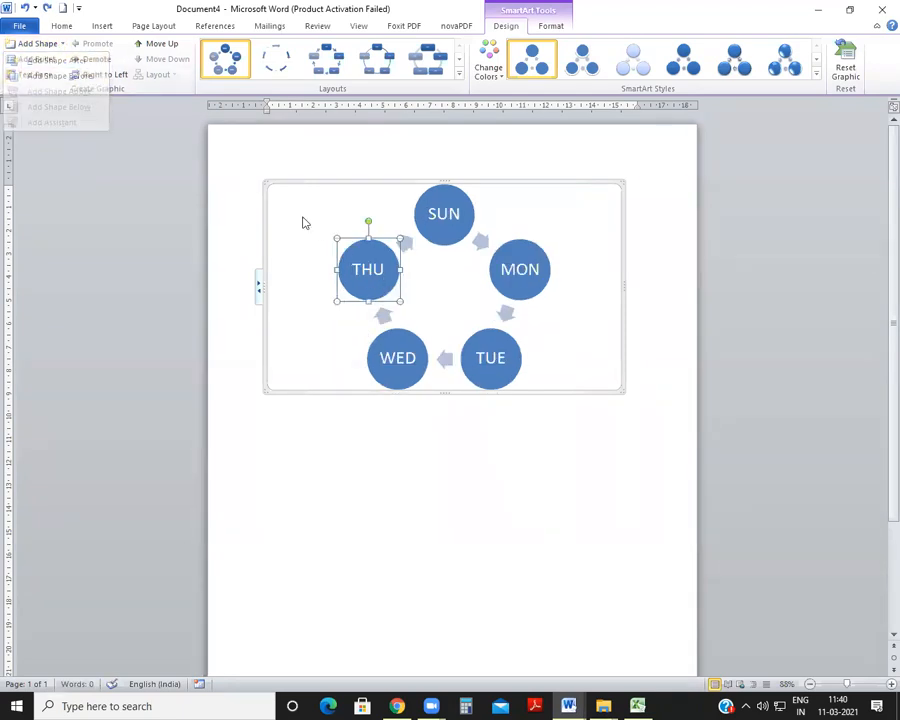
click(63, 45)
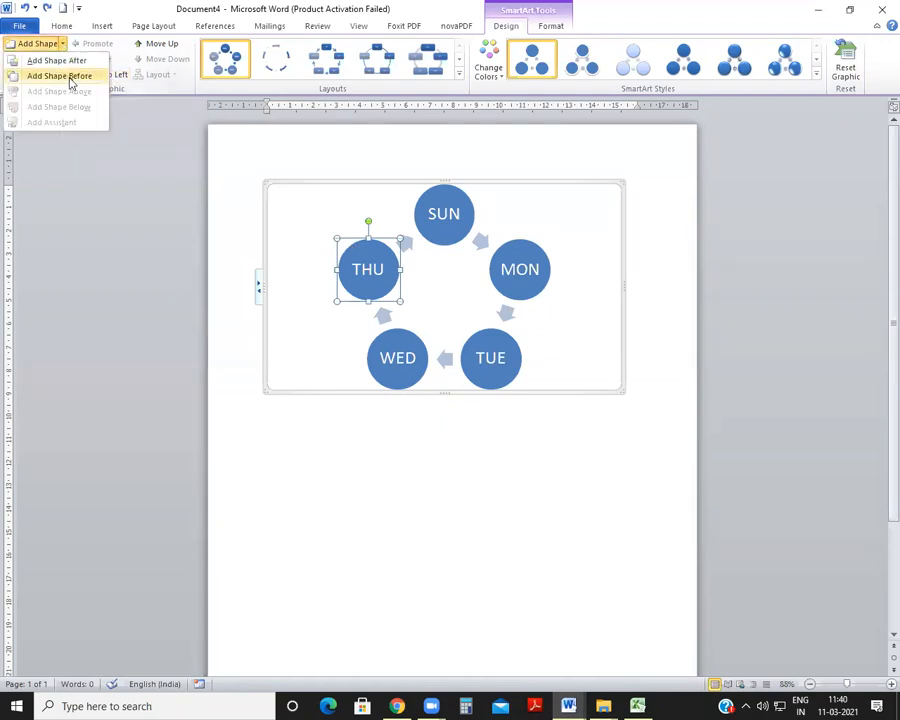
click(187, 220)
Add a new shape after the THU circle in the cycle graphic.
right_click(361, 246)
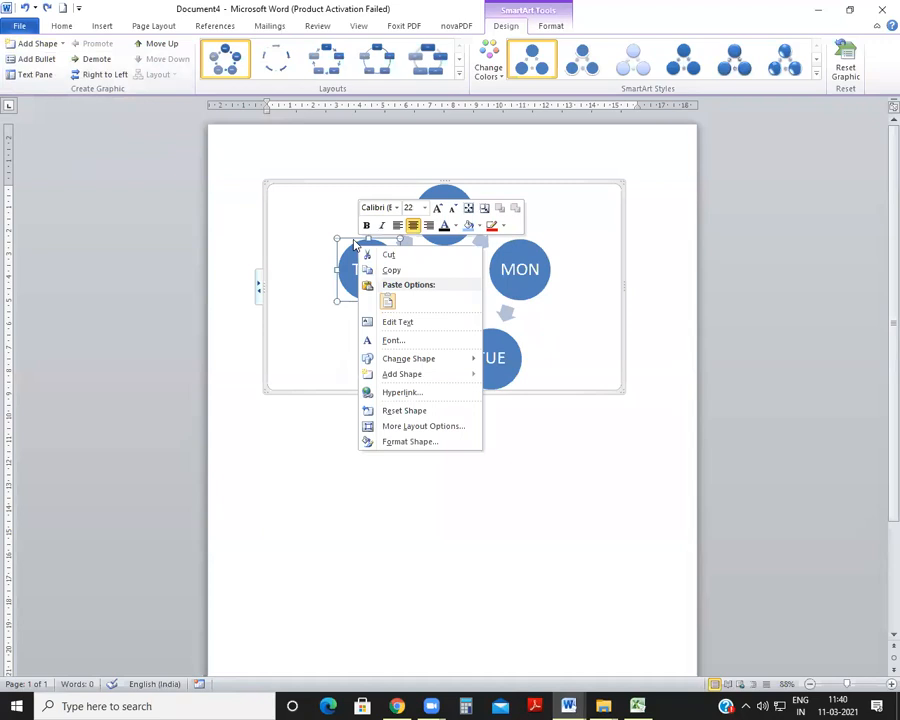
mouse_move(405, 374)
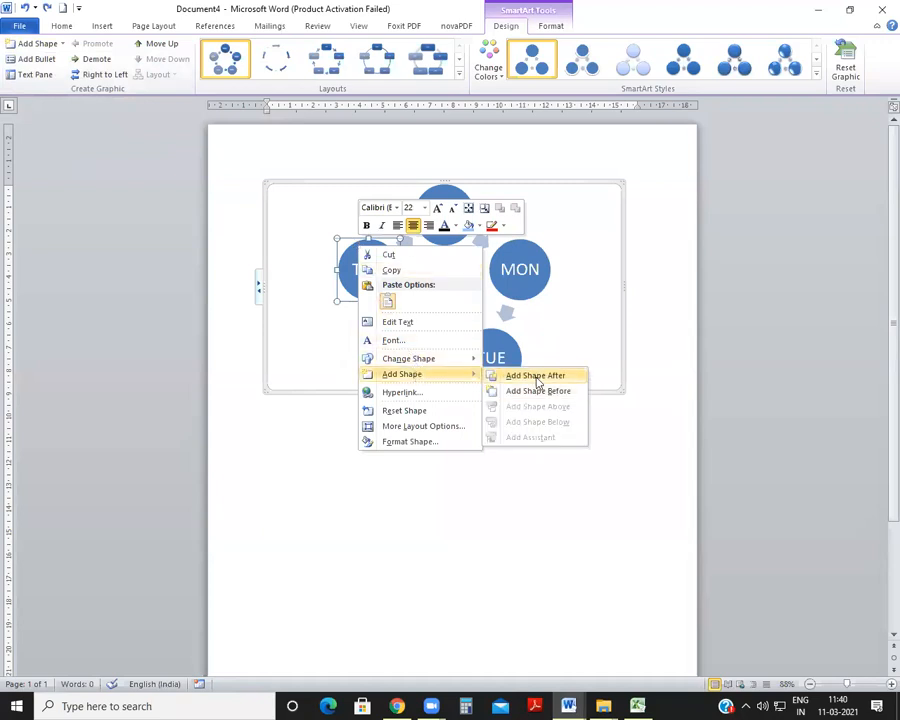
click(540, 377)
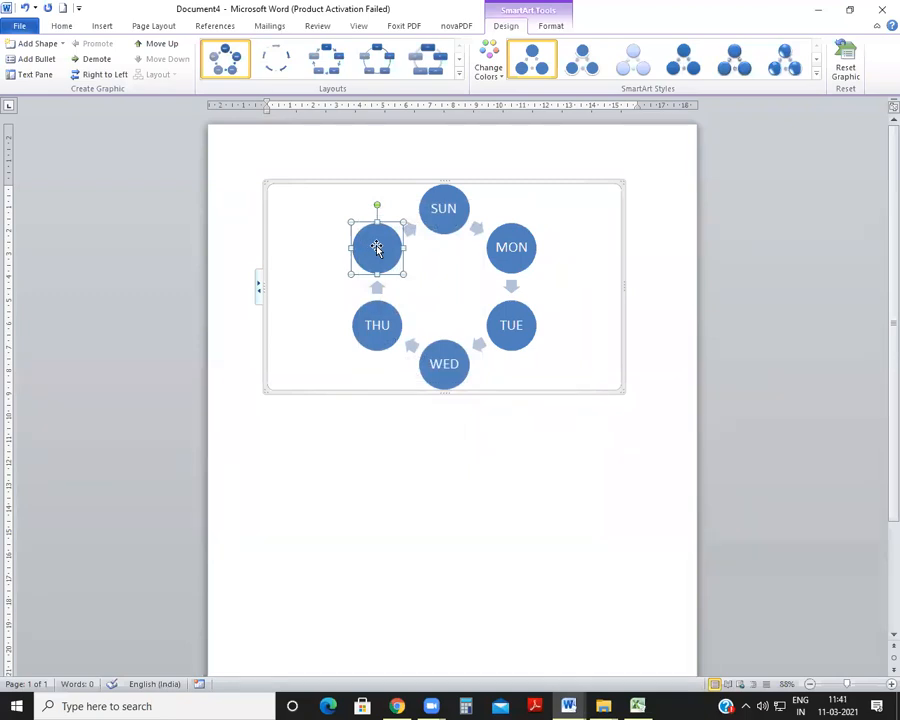
Label the empty circle after THU in the cycle graphic as FRI.
right_click(376, 245)
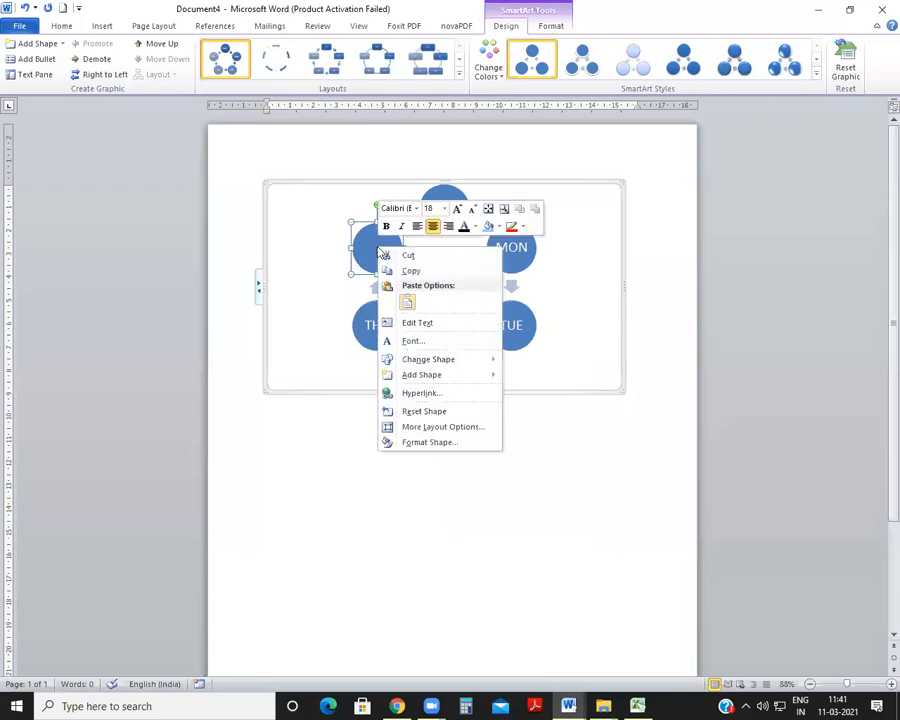
click(417, 323)
text(FRI)
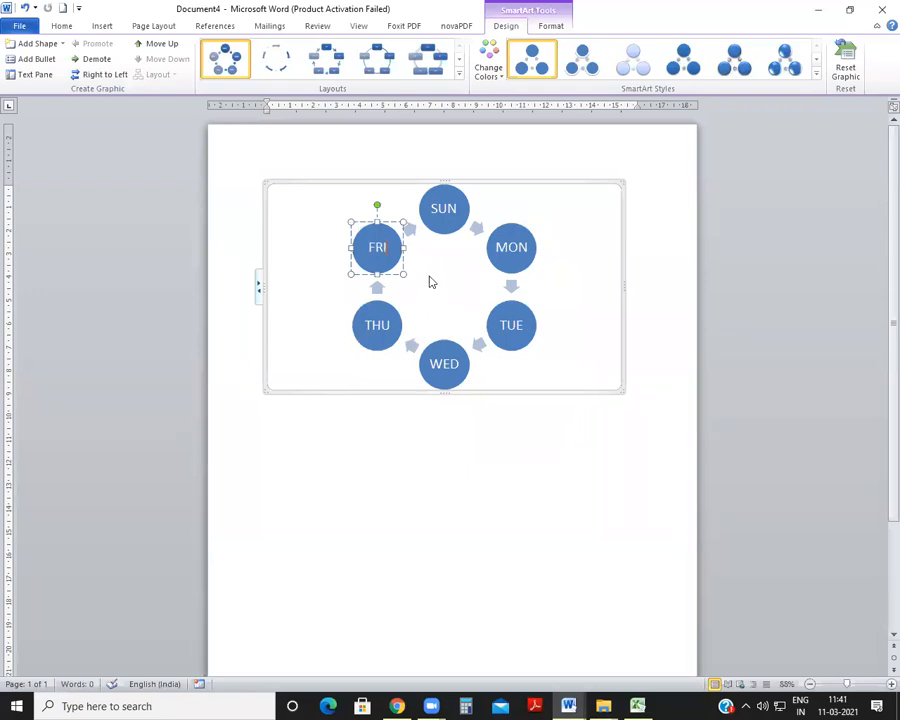
Add a shape after the FRI circle, label it SAT, and deselect the cycle graphic.
click(379, 233)
right_click(379, 233)
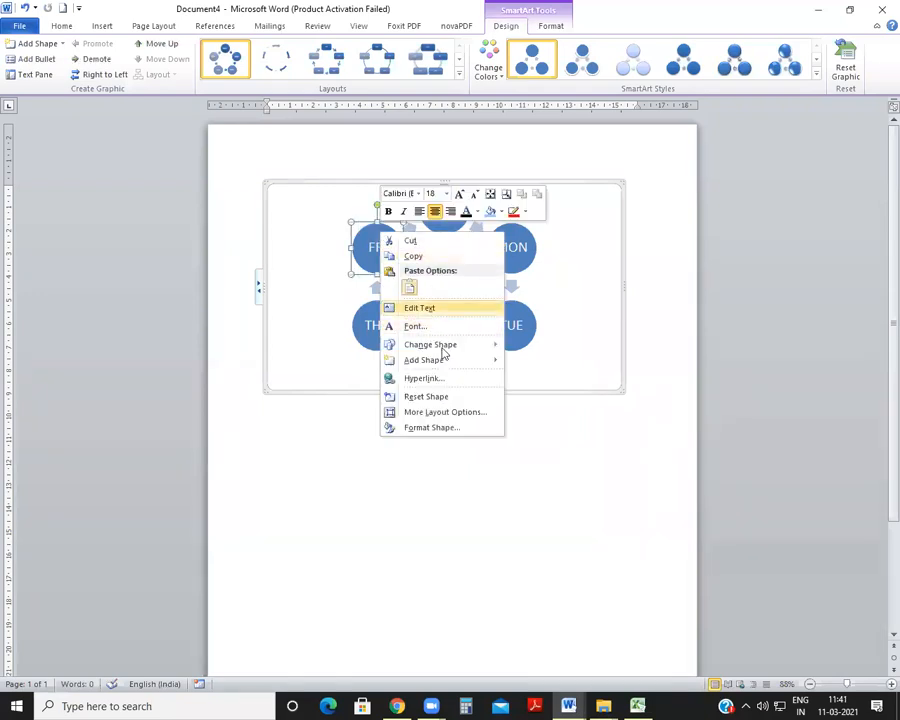
mouse_move(446, 361)
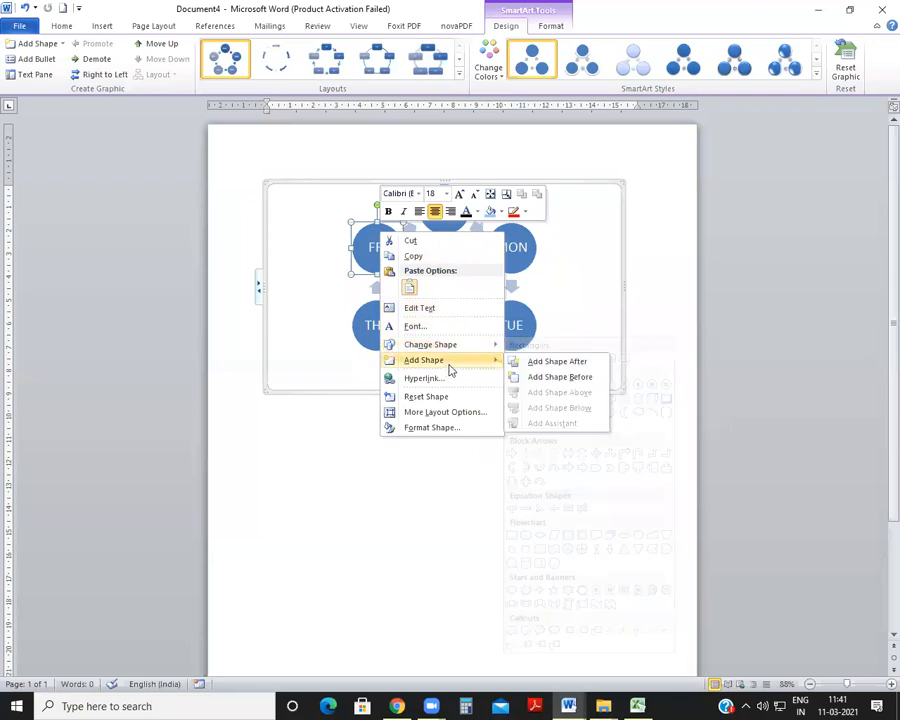
click(536, 366)
right_click(386, 238)
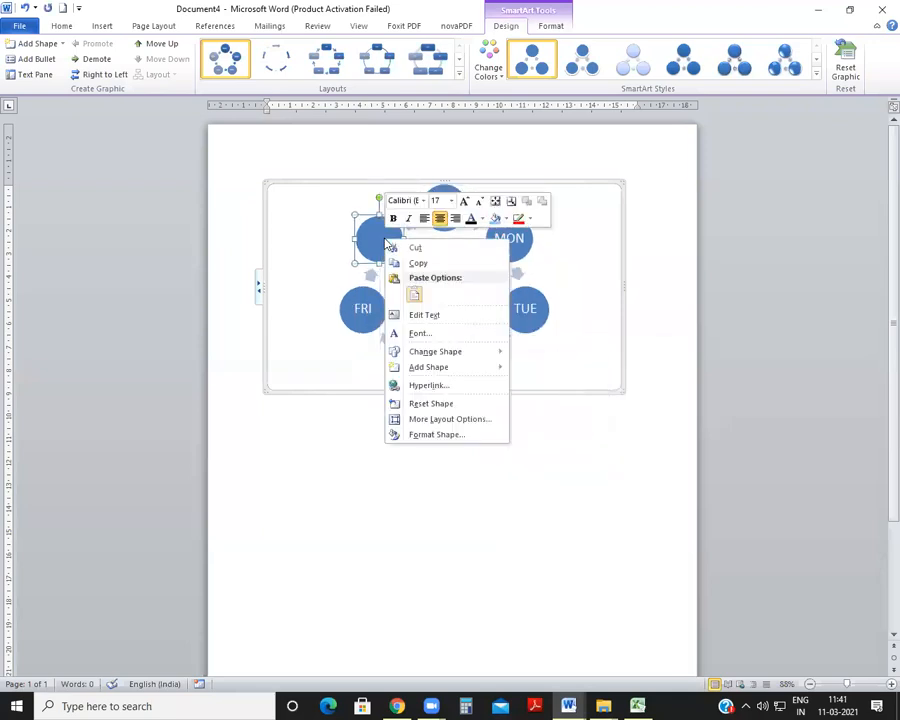
click(432, 316)
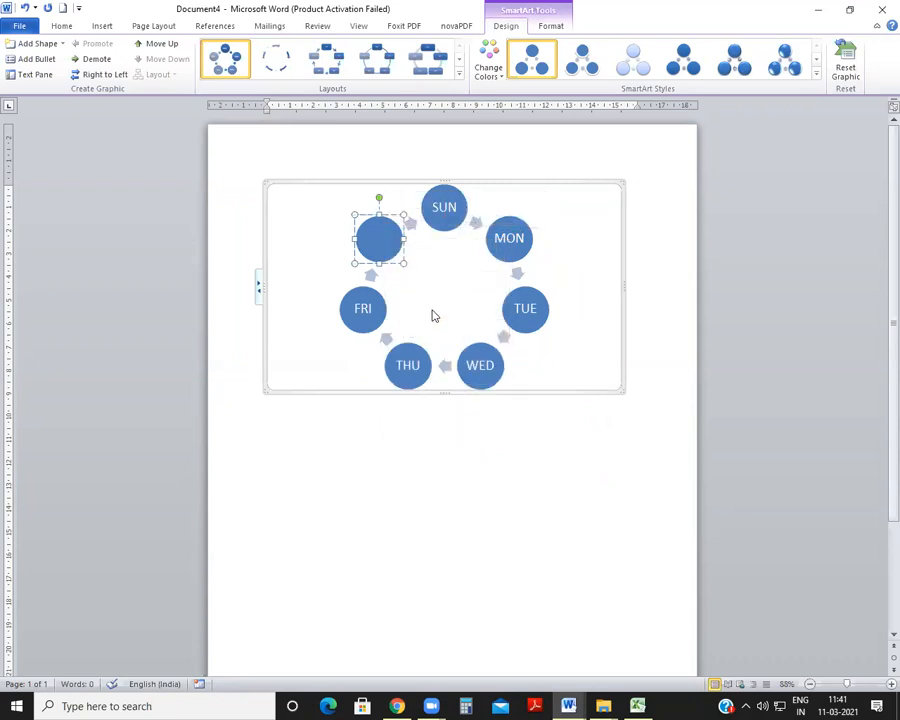
text(SAT)
click(432, 128)
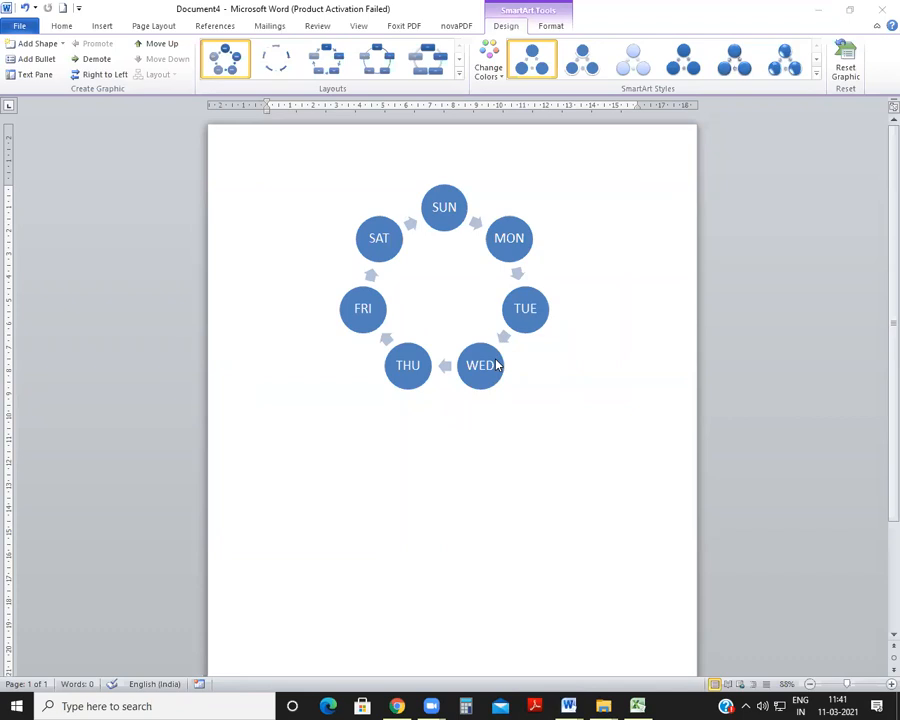
Show the cycle graphic's bulleted text list and expand its first three entries to SUNDAY, MONDAY and TUESDAY.
click(380, 236)
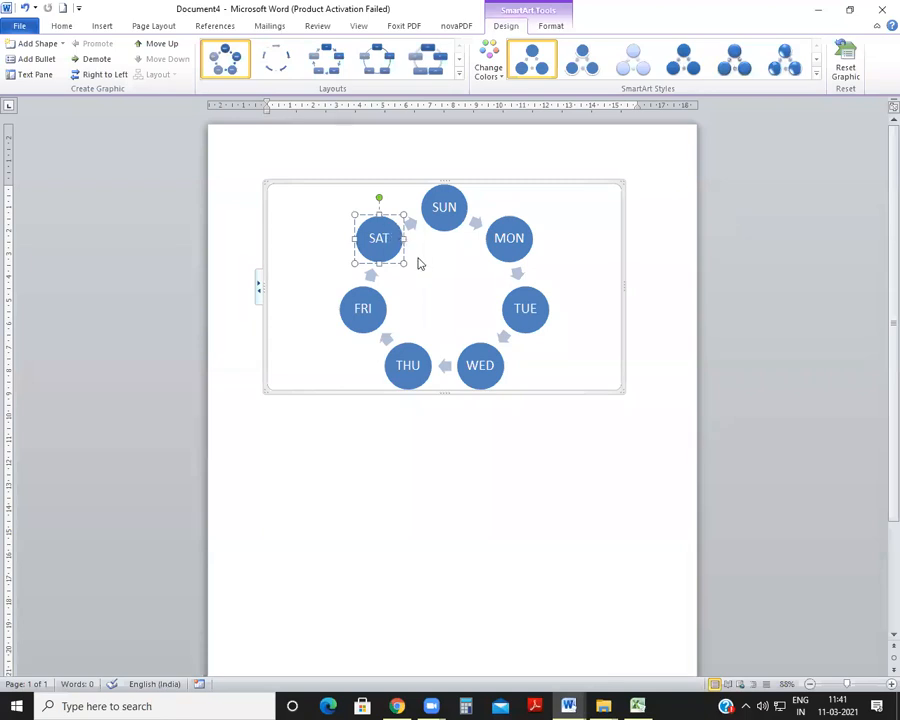
click(443, 219)
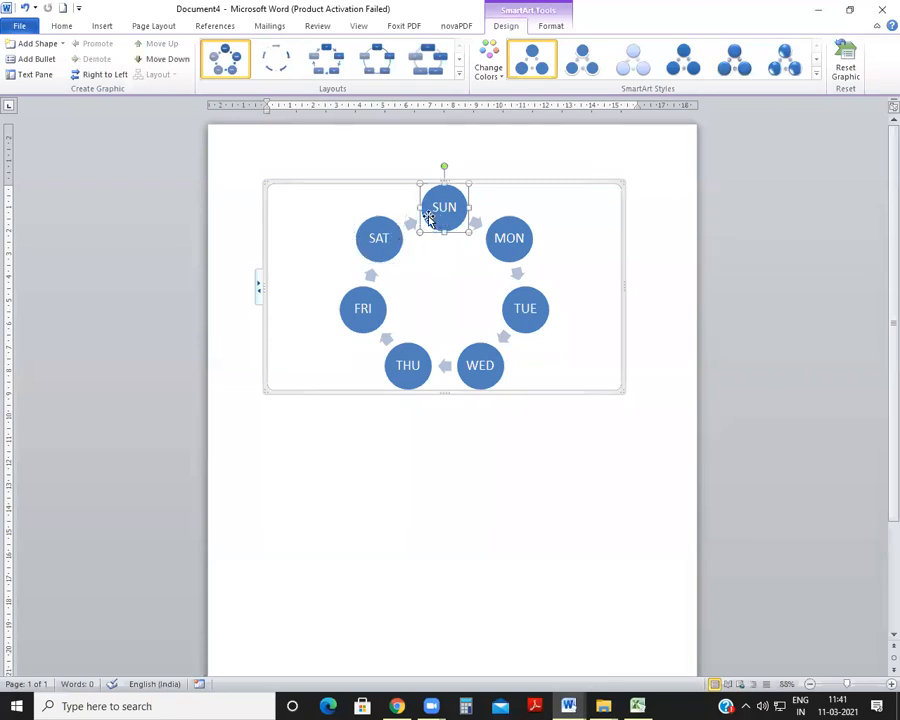
click(26, 77)
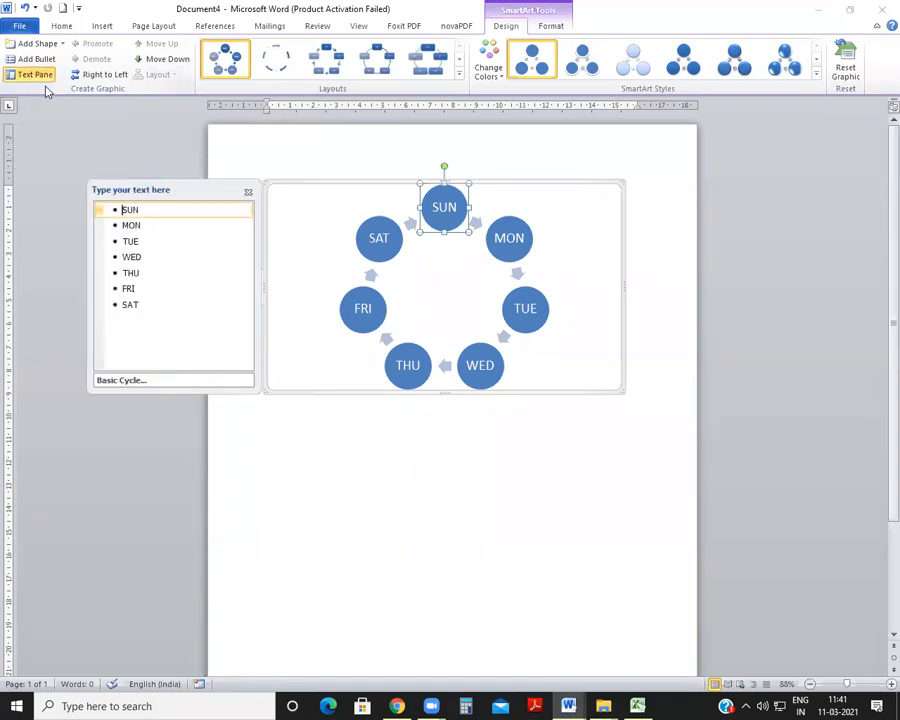
click(163, 206)
text(DAY)
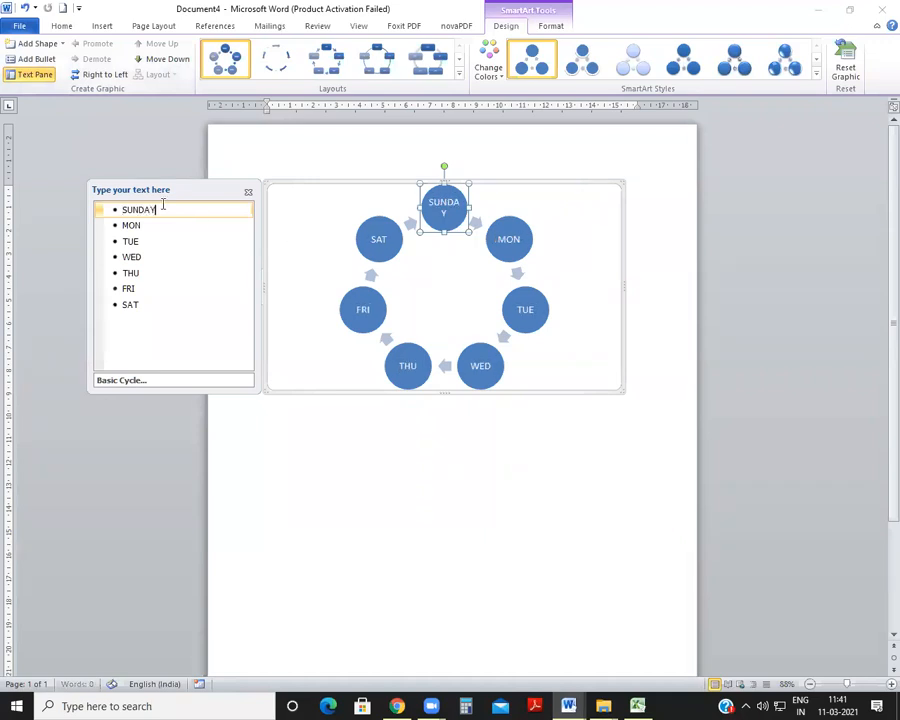
click(142, 226)
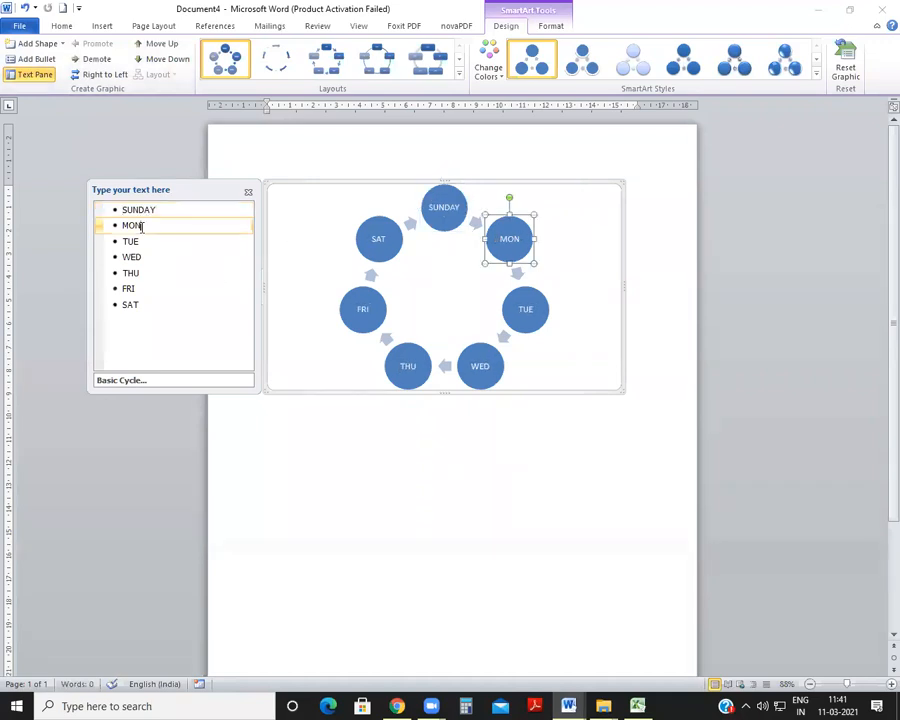
text(DAY)
click(138, 236)
text(SDAY)
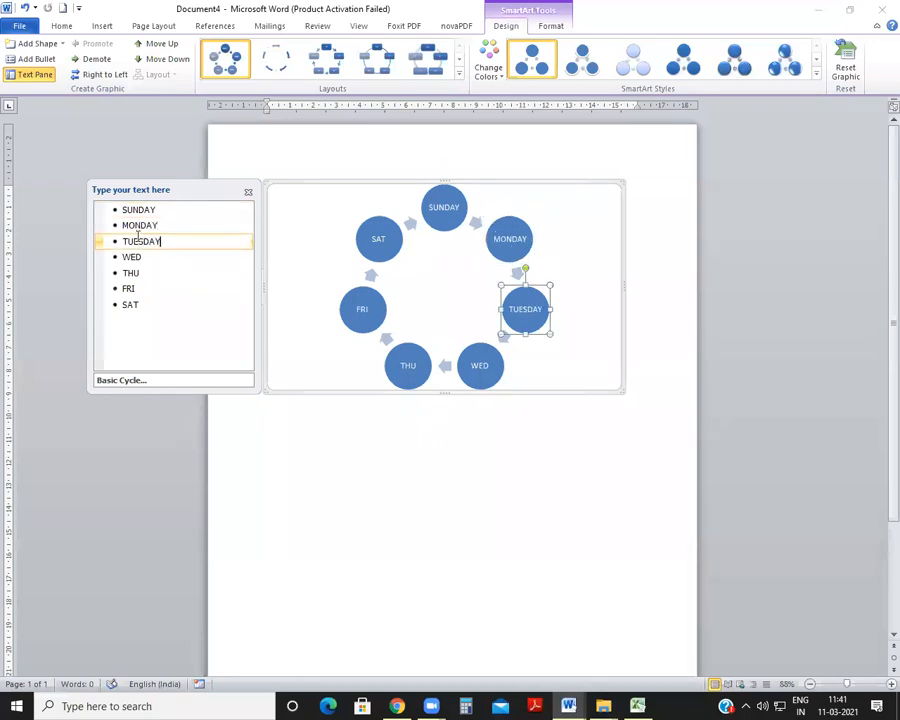
Expand the remaining entries of the cycle's text list to WEDNESDAY, THURSDAY, FRIDAY and SATURDAY.
click(139, 257)
text(N)
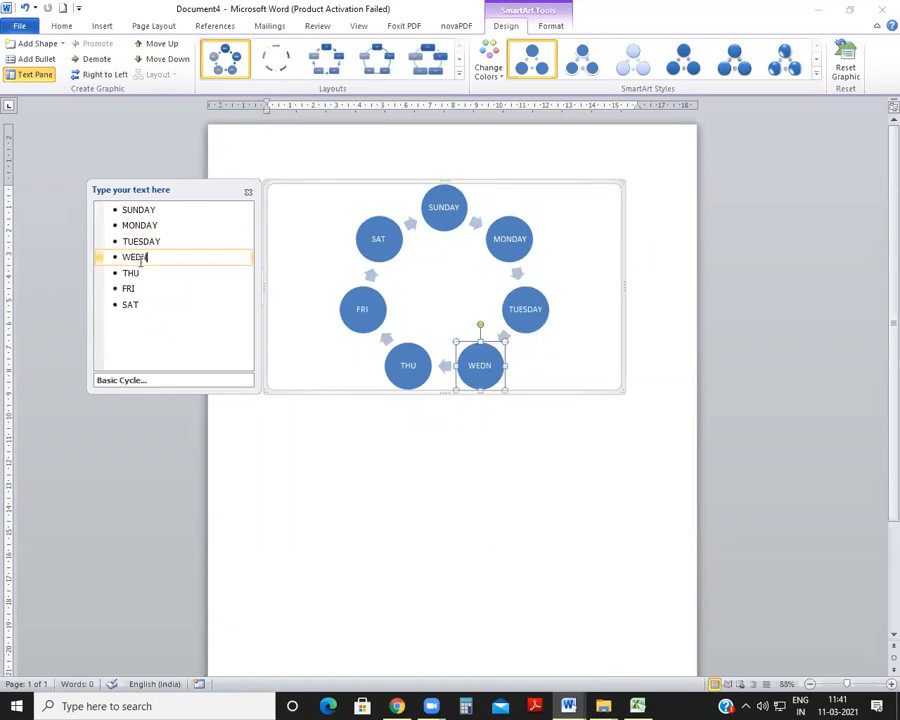
text(ESDAY)
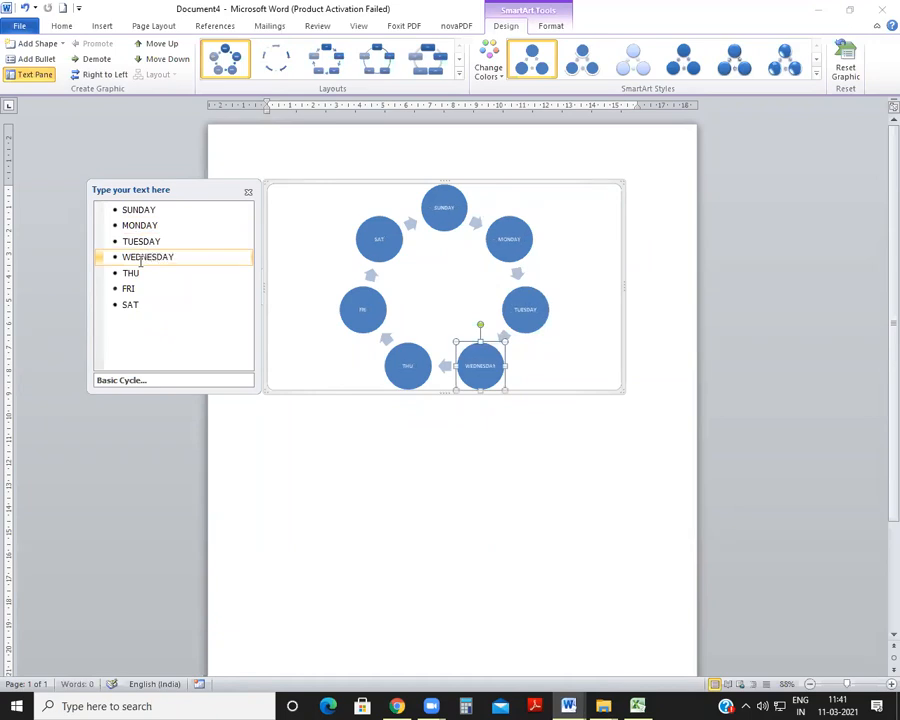
click(146, 275)
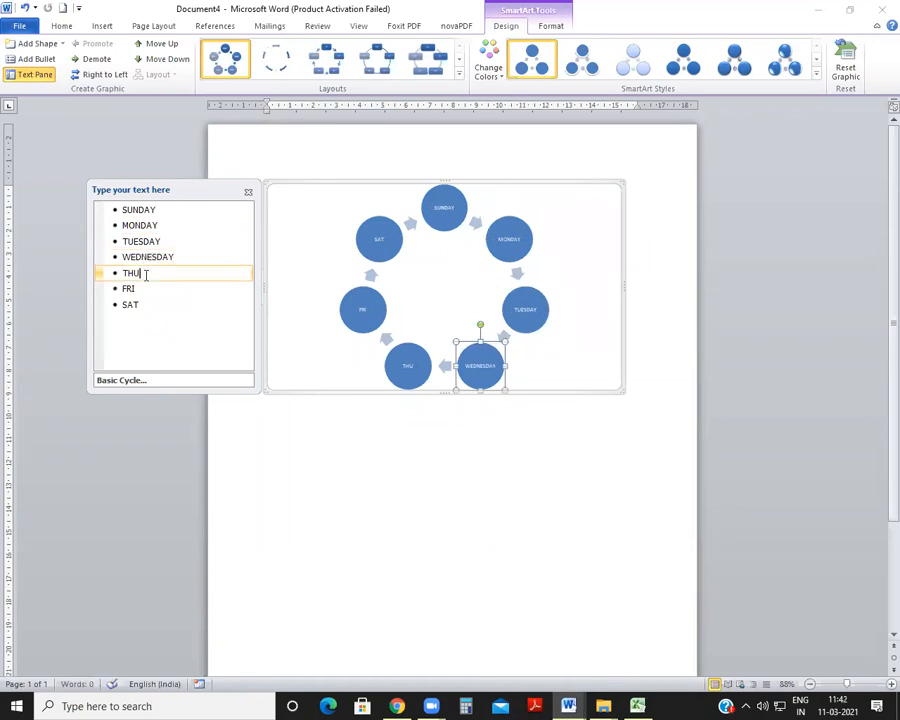
text(RSDAY)
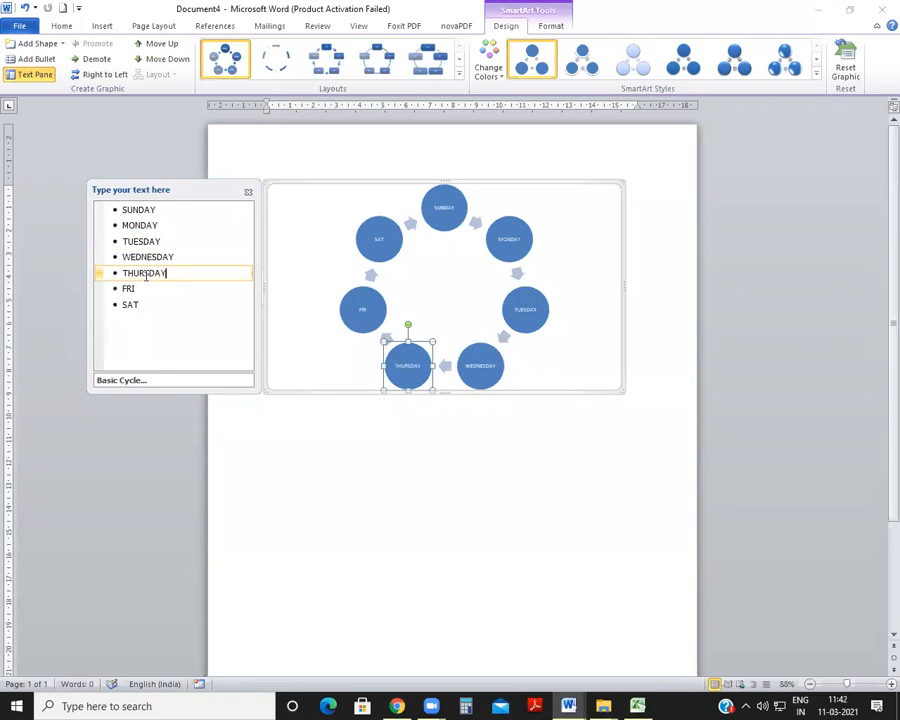
click(135, 290)
text(DAY)
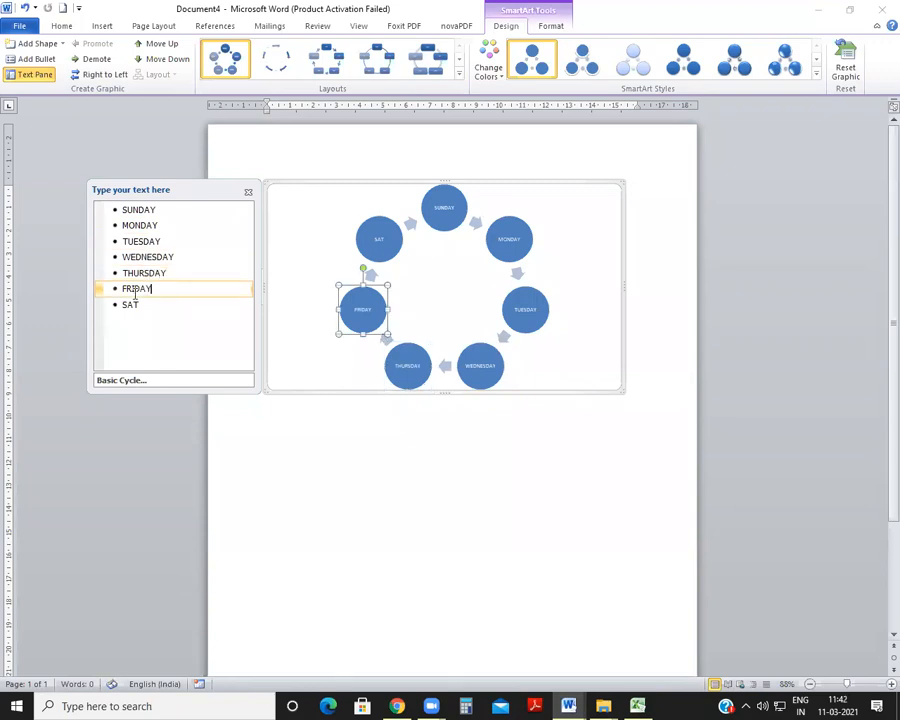
click(143, 305)
text(URDAY)
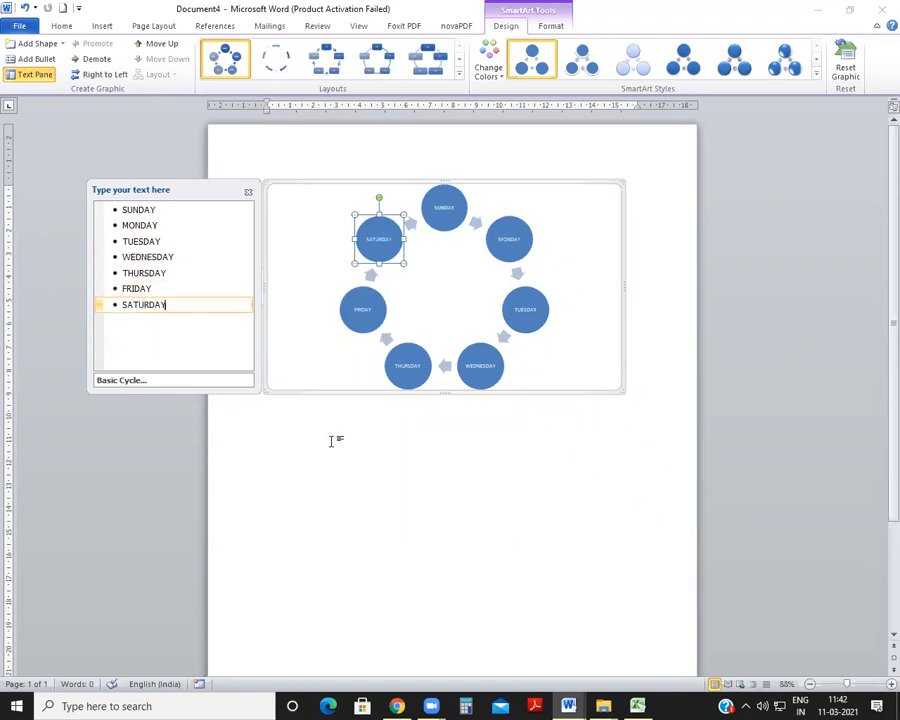
Close the cycle's text list and enlarge the graphic from its lower-right corner to about the page's right edge.
click(249, 190)
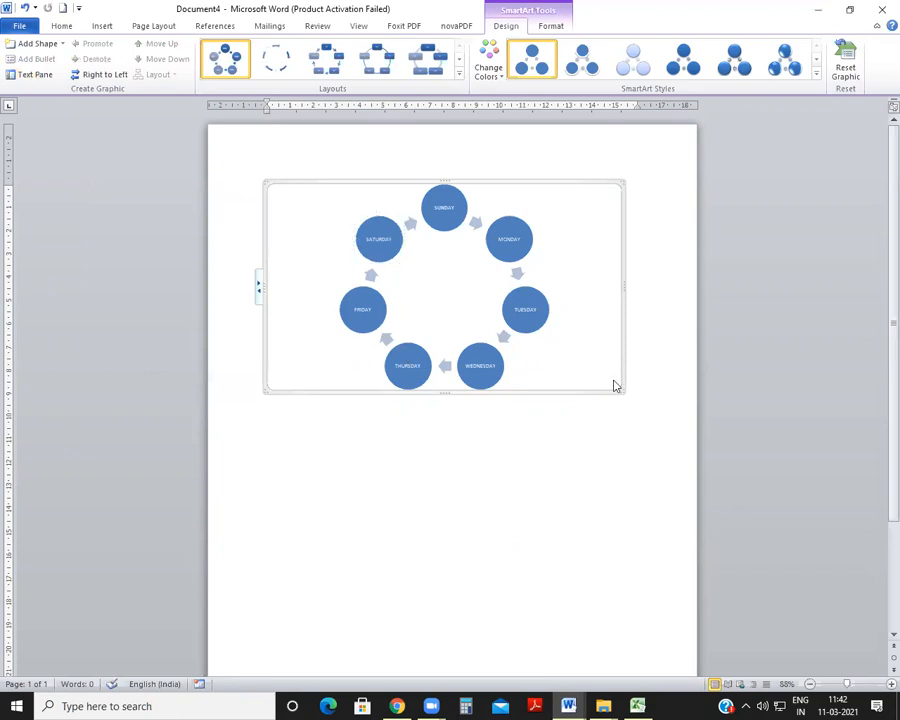
drag(621, 389, 692, 492)
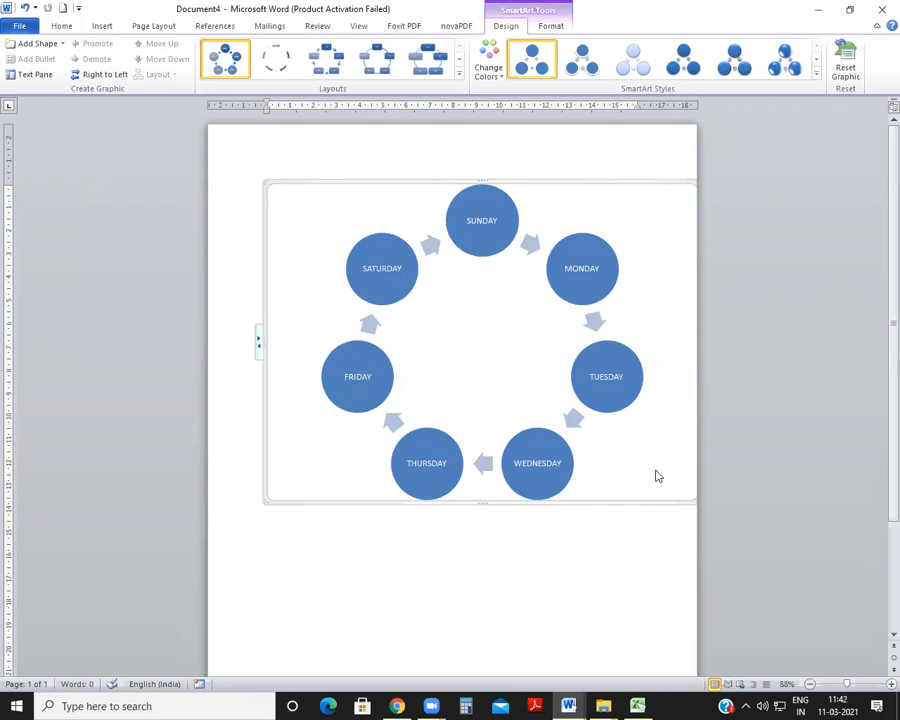
Recolour the cycle graphic with the last Colorful variation and apply the third 3-D SmartArt style.
click(500, 76)
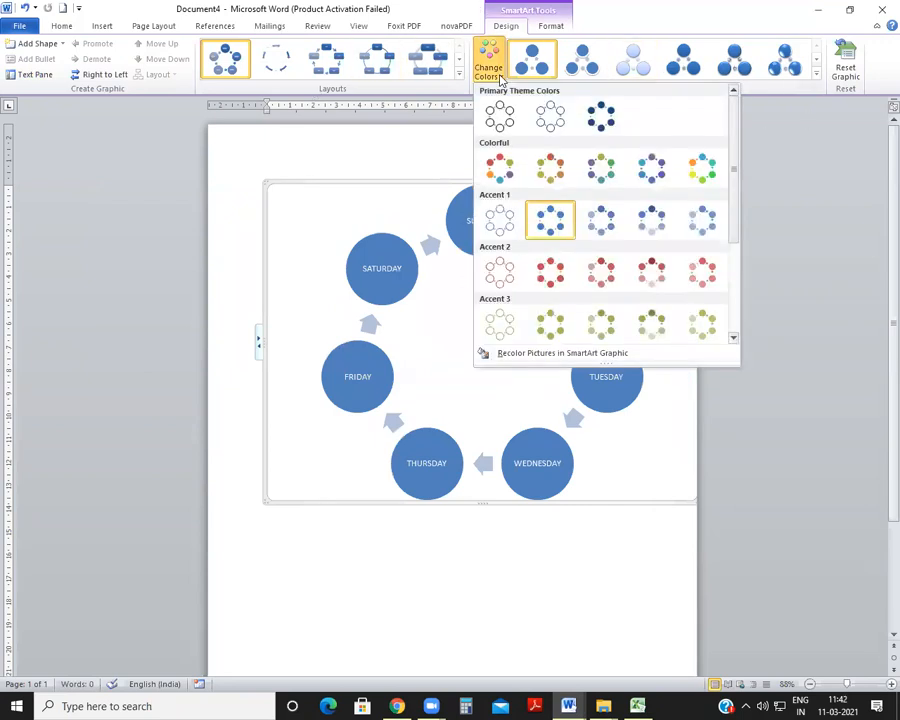
click(697, 172)
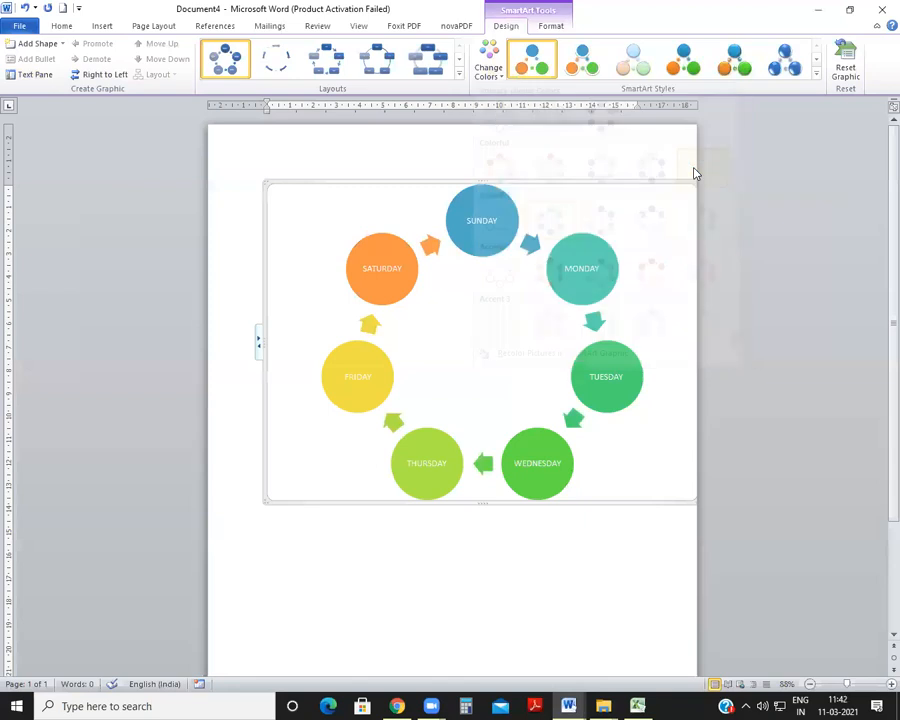
click(818, 78)
click(632, 118)
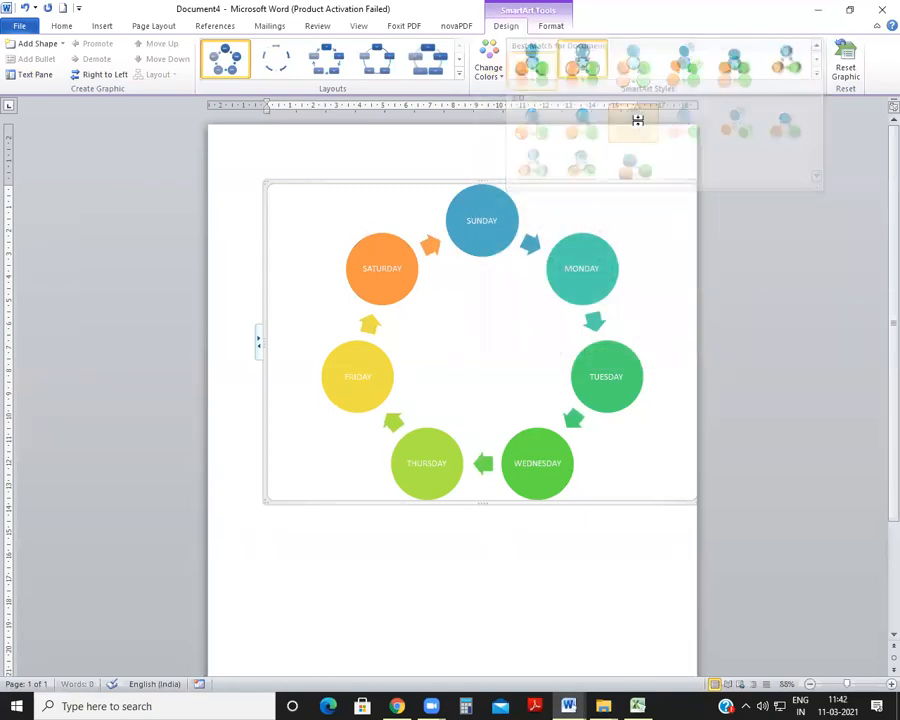
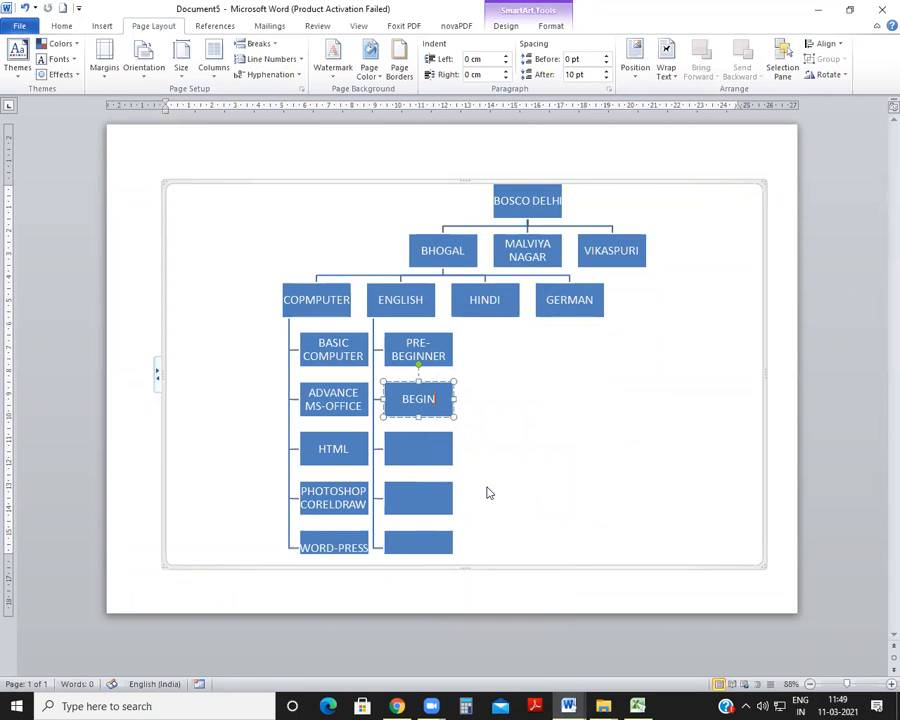
Complete the second box under ENGLISH as BEGINNER and label the third one PRE-INTERMEDIATE.
text(NER)
key(Return)
key(BackSpace)
click(418, 437)
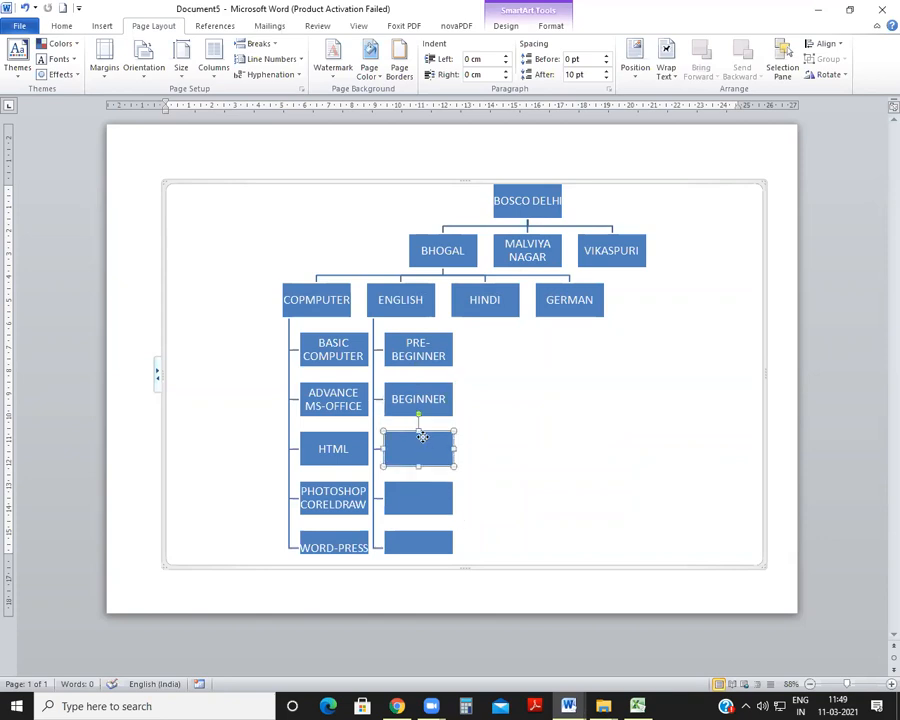
right_click(418, 428)
click(472, 515)
text(PRE-IN)
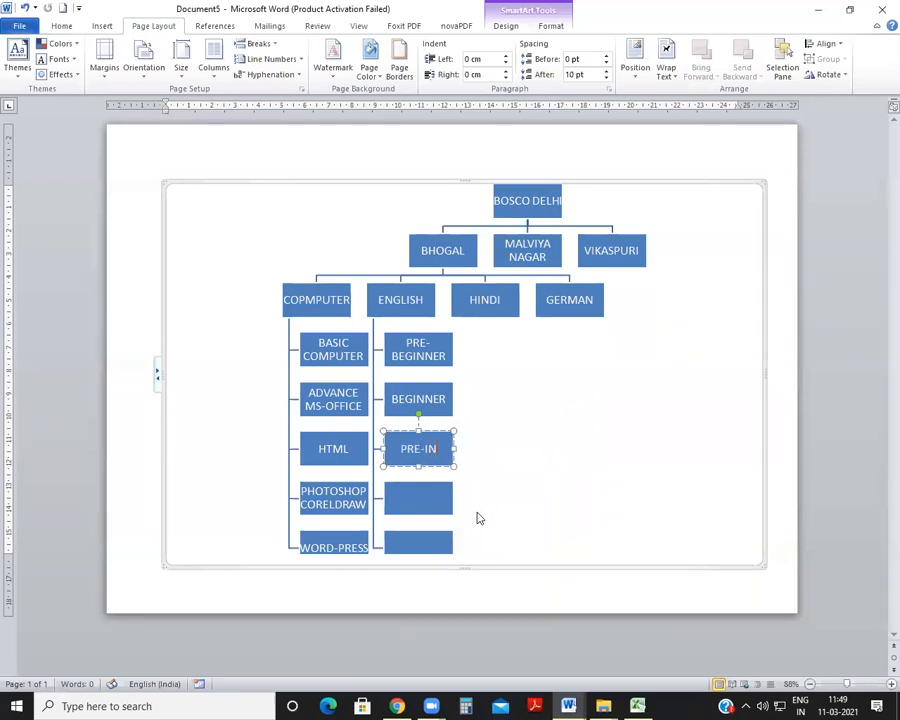
text(TERMEDIATE)
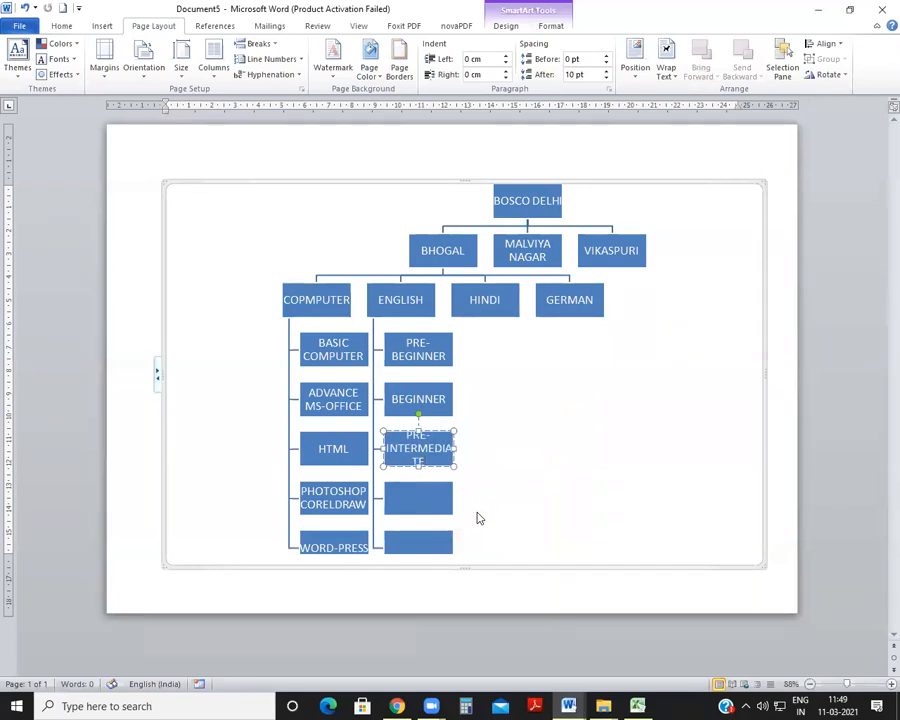
Label the fourth and fifth boxes under ENGLISH as INTERMEDIATE and UPPER - INTERMDIATE.
click(432, 500)
right_click(432, 498)
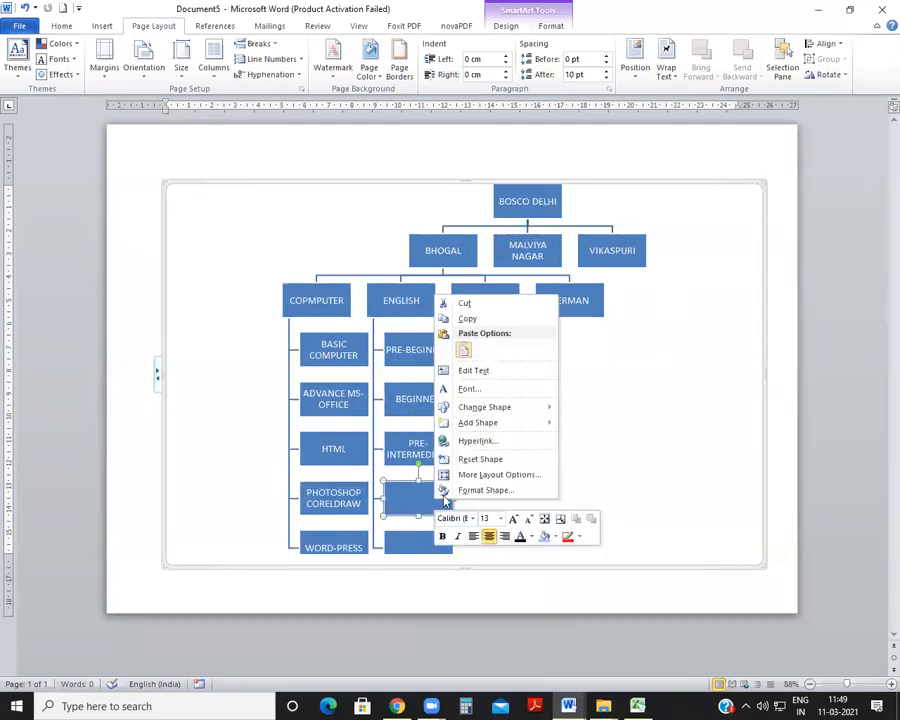
click(476, 370)
text(INTERMEDIATE)
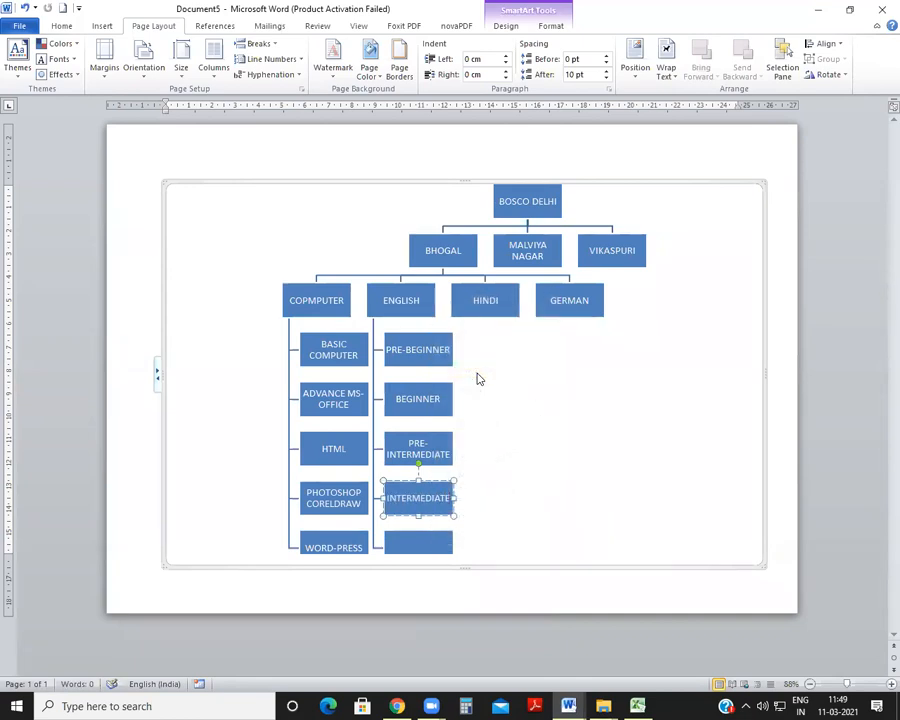
click(437, 540)
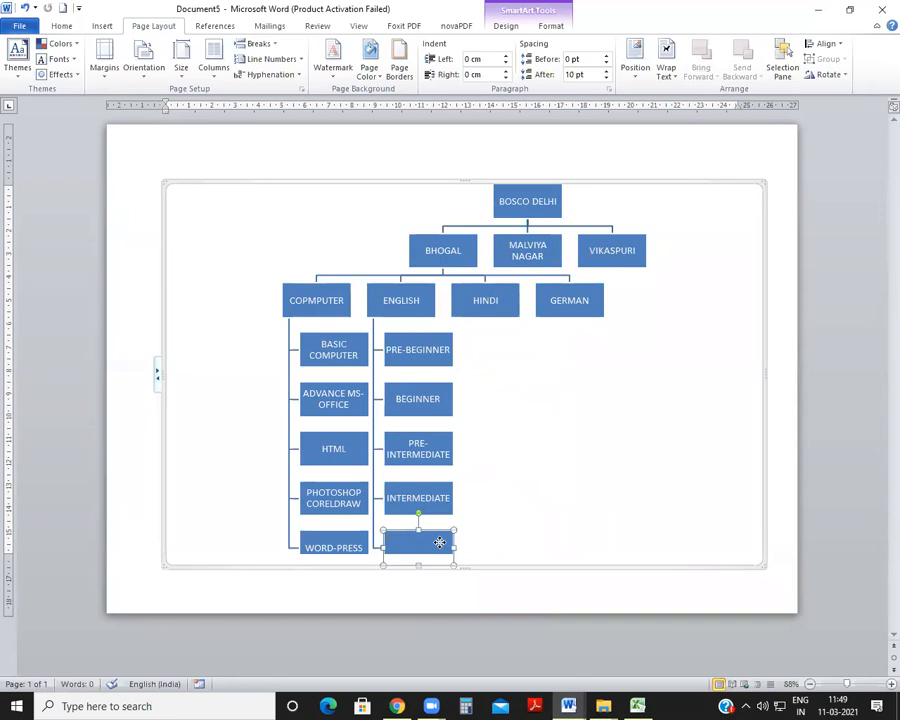
right_click(440, 543)
click(505, 418)
text(UPP)
key(BackSpace)
text(- INTERMEDIATE)
click(532, 405)
click(432, 310)
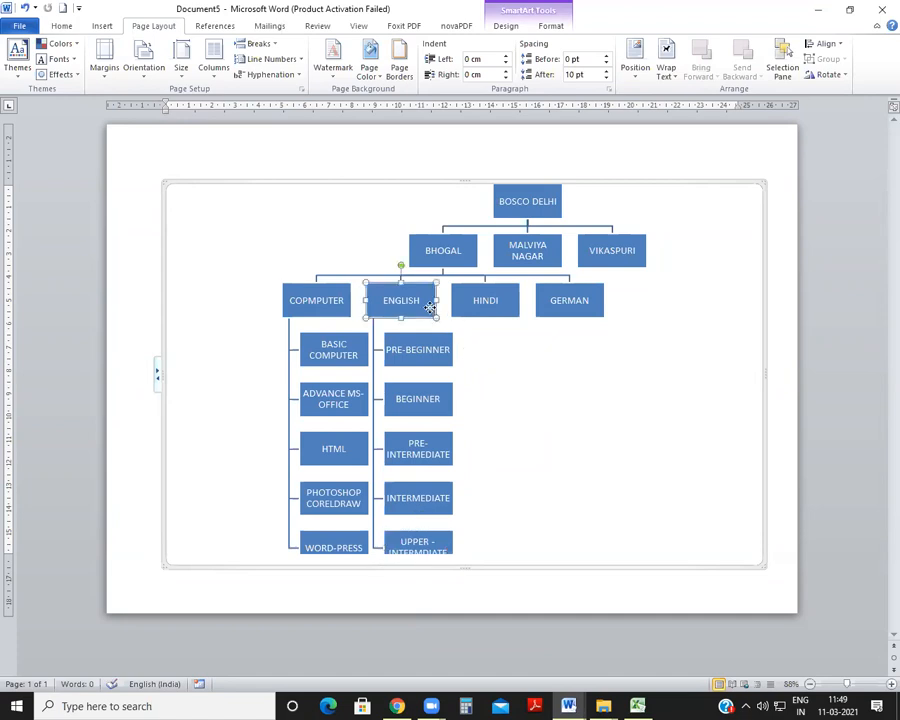
right_click(432, 310)
mouse_move(475, 421)
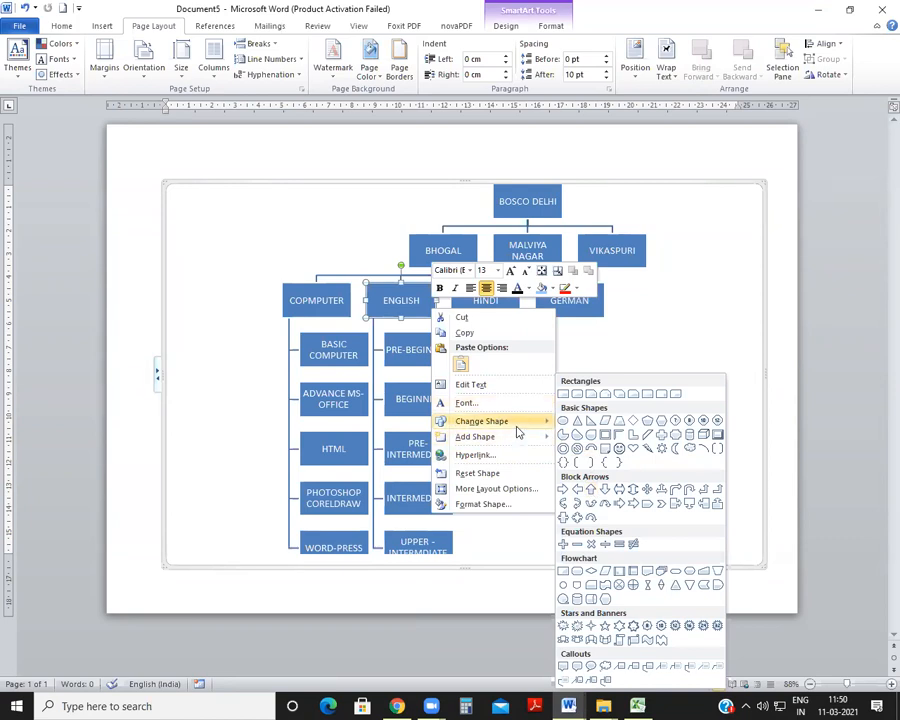
click(660, 348)
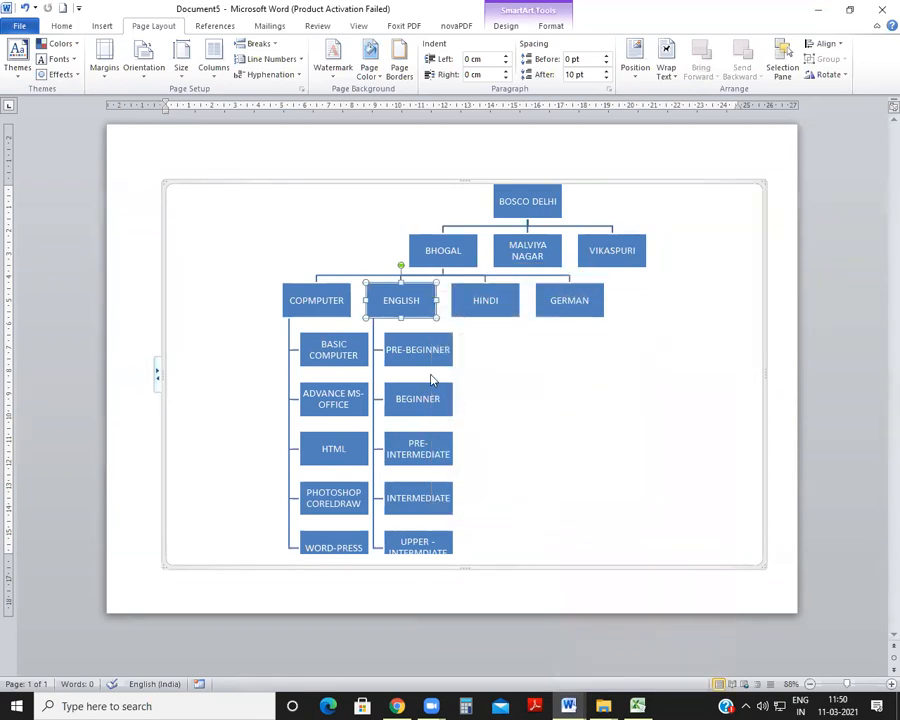
Add a sixth box below ENGLISH in the chart and label it GRAMMER.
right_click(425, 314)
mouse_move(536, 438)
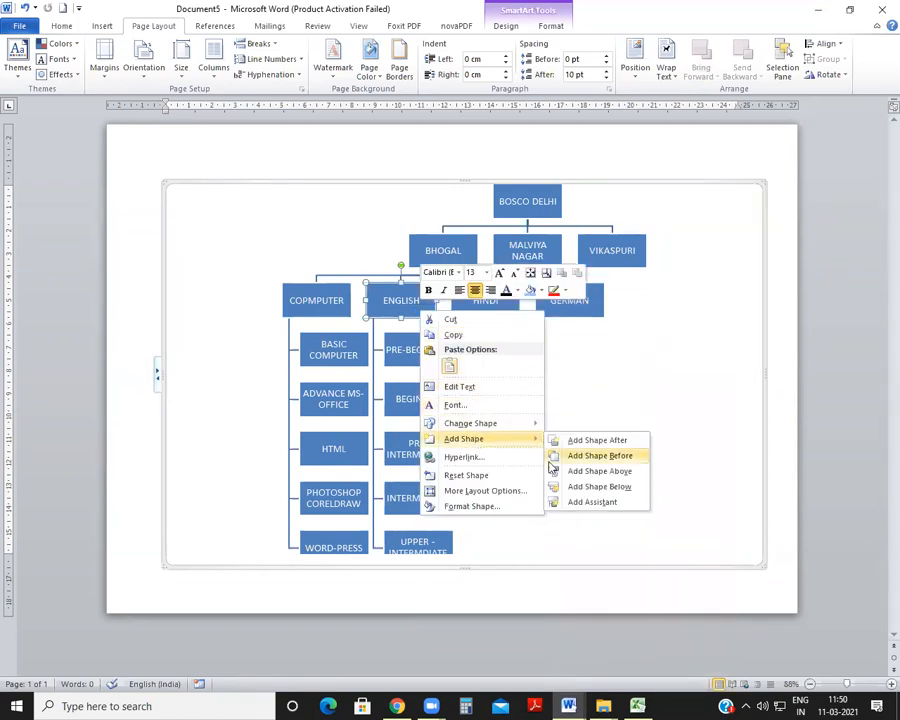
click(597, 487)
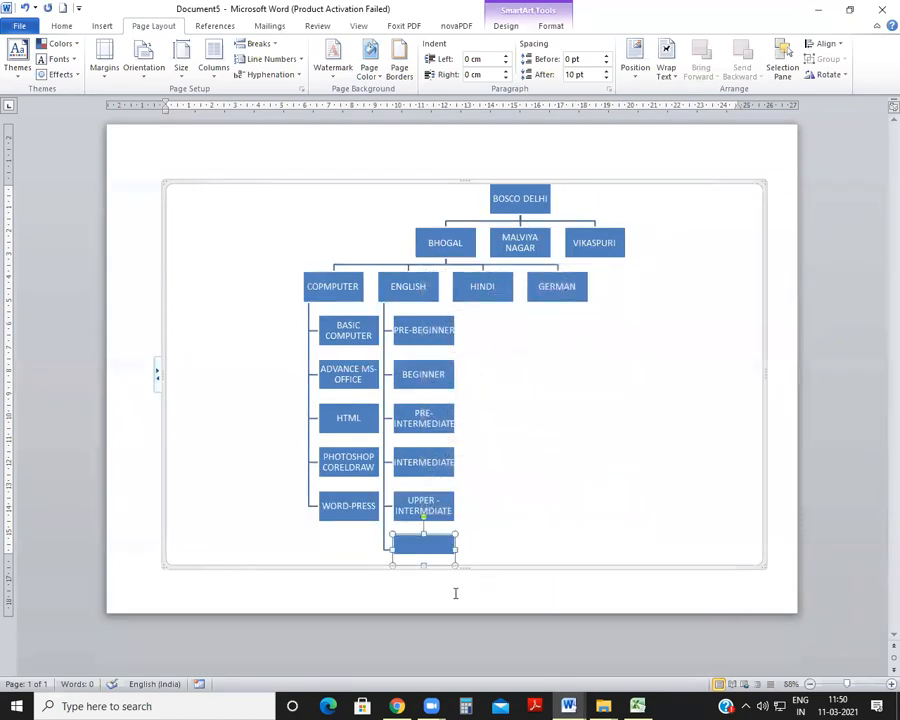
text(GRAMMER)
click(490, 520)
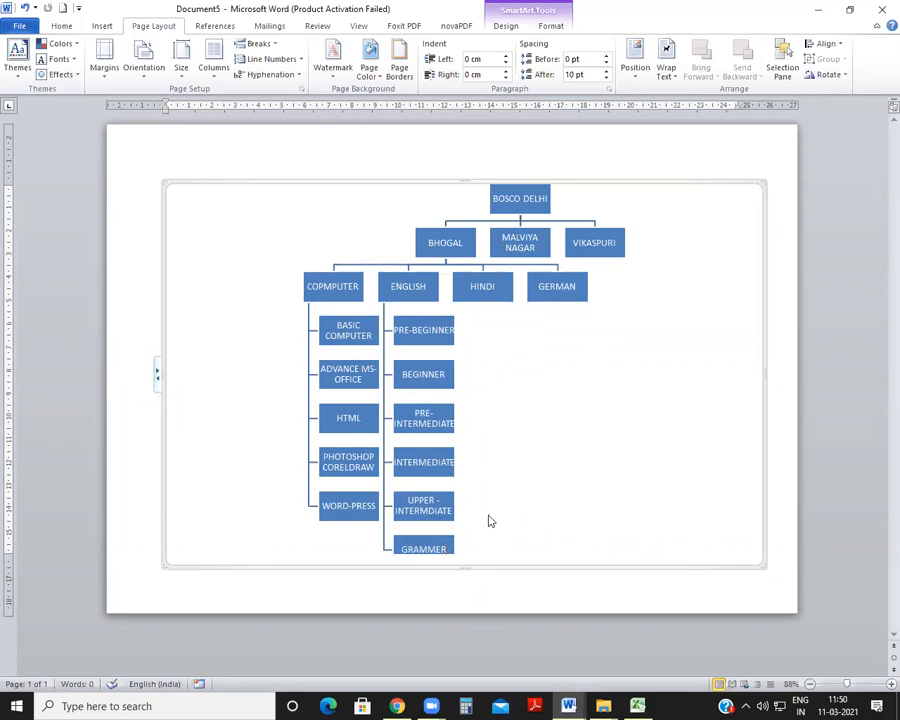
Add a fifth course box below BHOGAL, beside GERMAN, and label it NIOS CLASS.
click(503, 295)
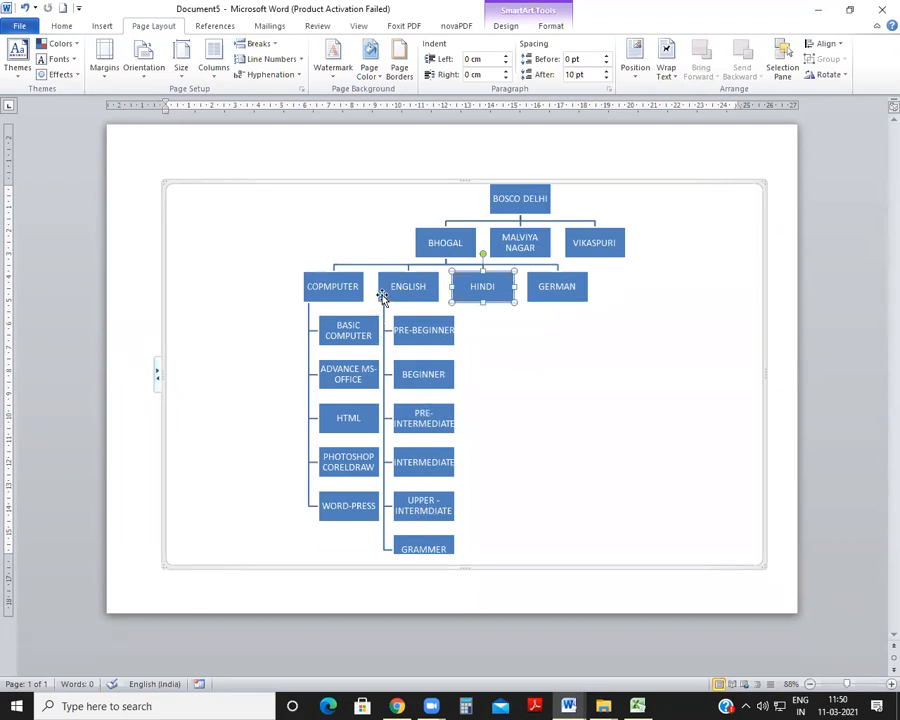
click(449, 256)
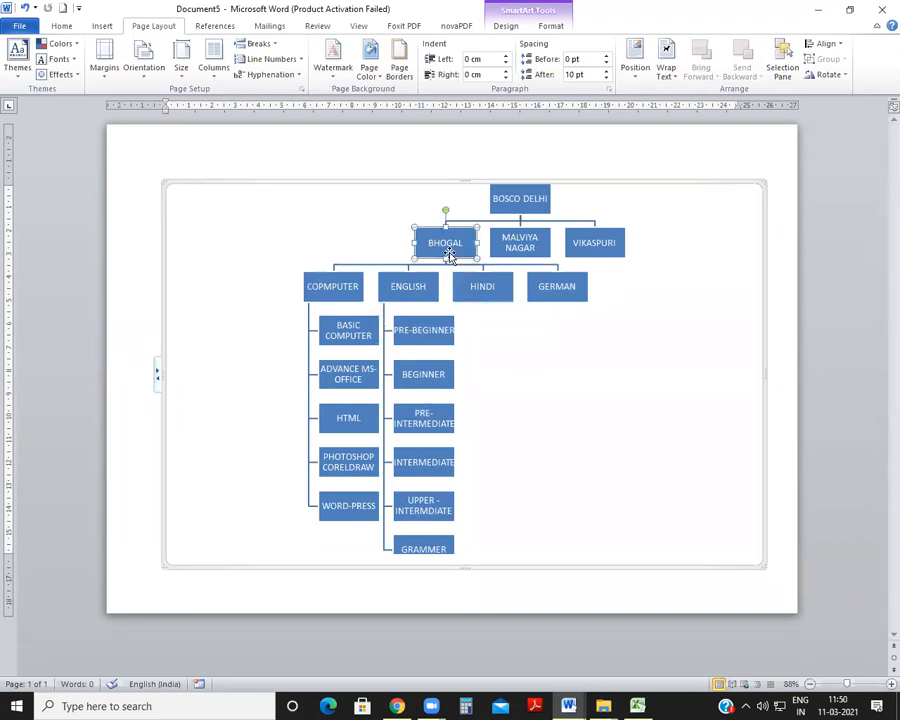
right_click(449, 252)
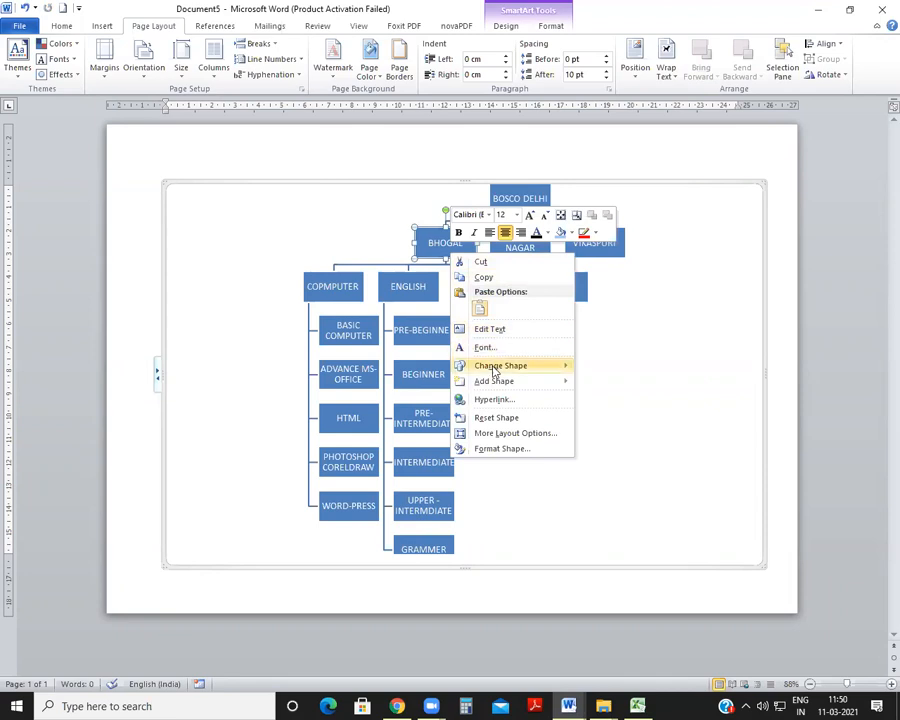
mouse_move(493, 381)
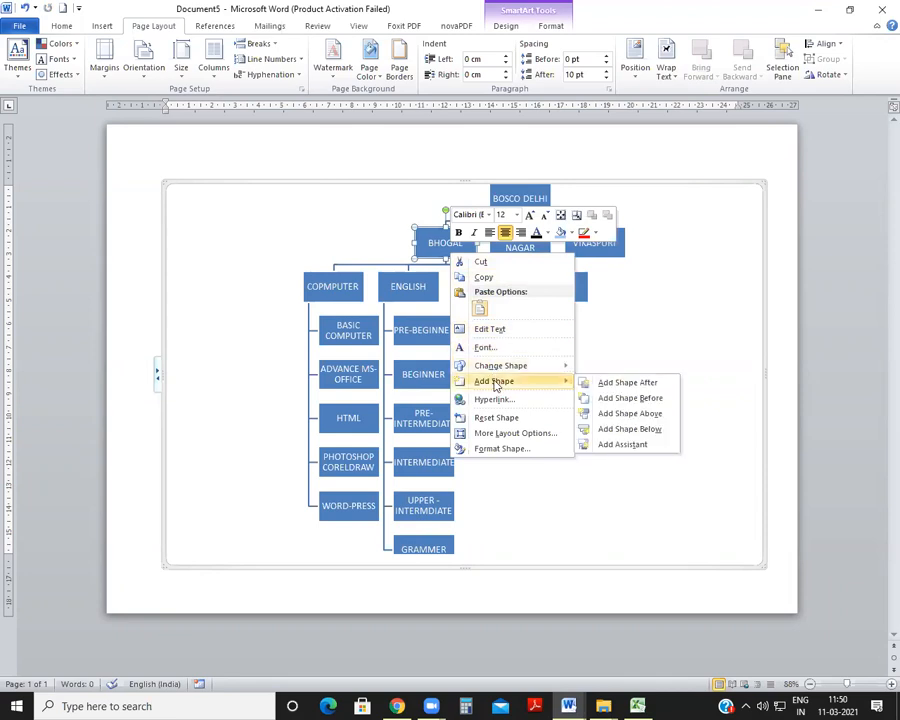
click(656, 432)
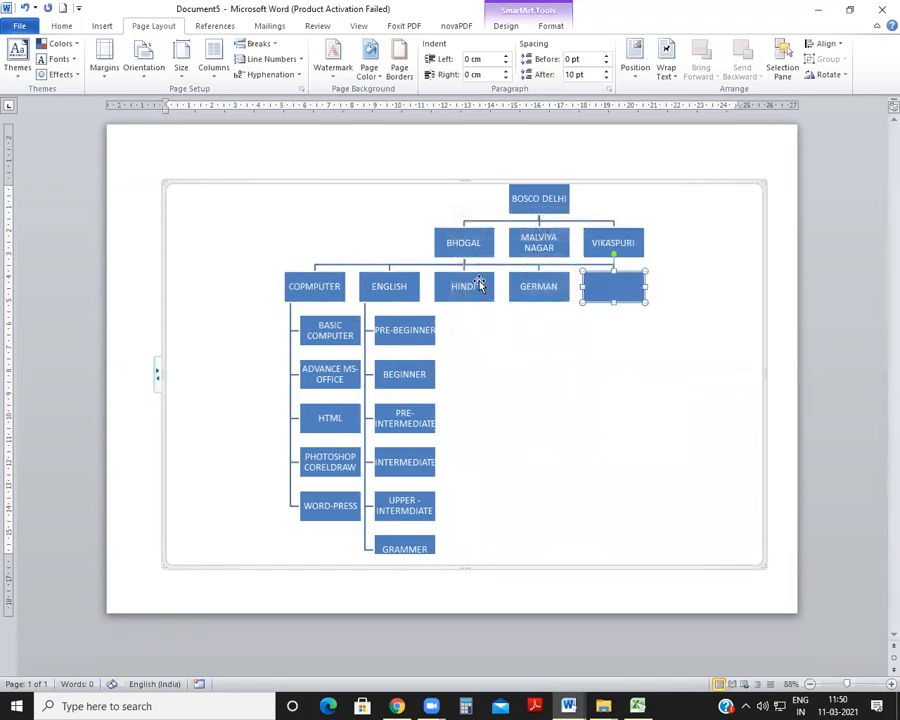
right_click(624, 290)
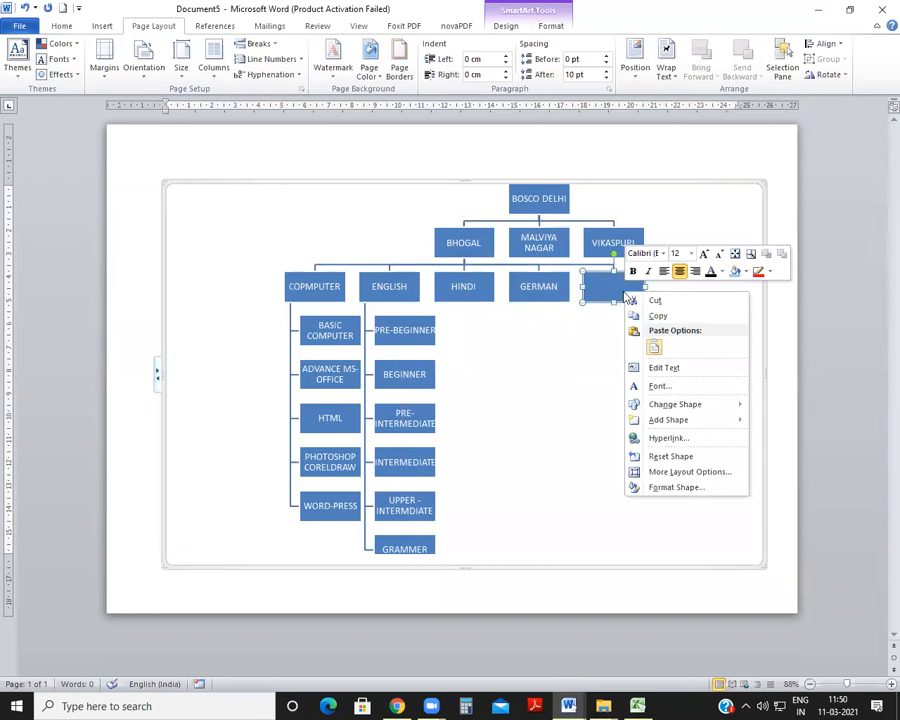
click(669, 368)
text(NIOS CLASS)
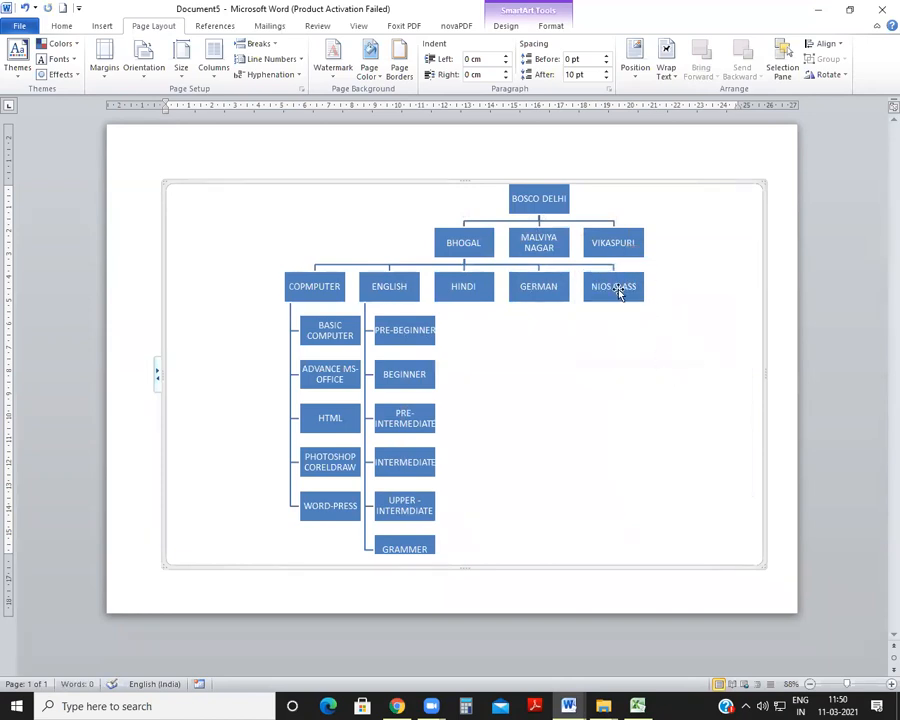
Add two empty boxes below NIOS CLASS.
right_click(615, 283)
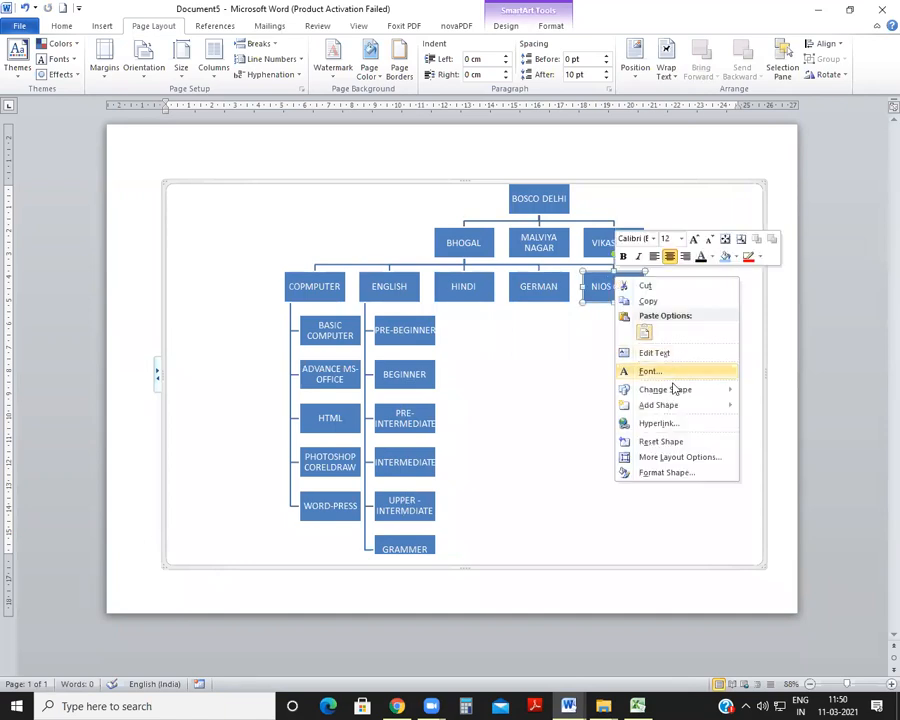
mouse_move(668, 405)
click(811, 458)
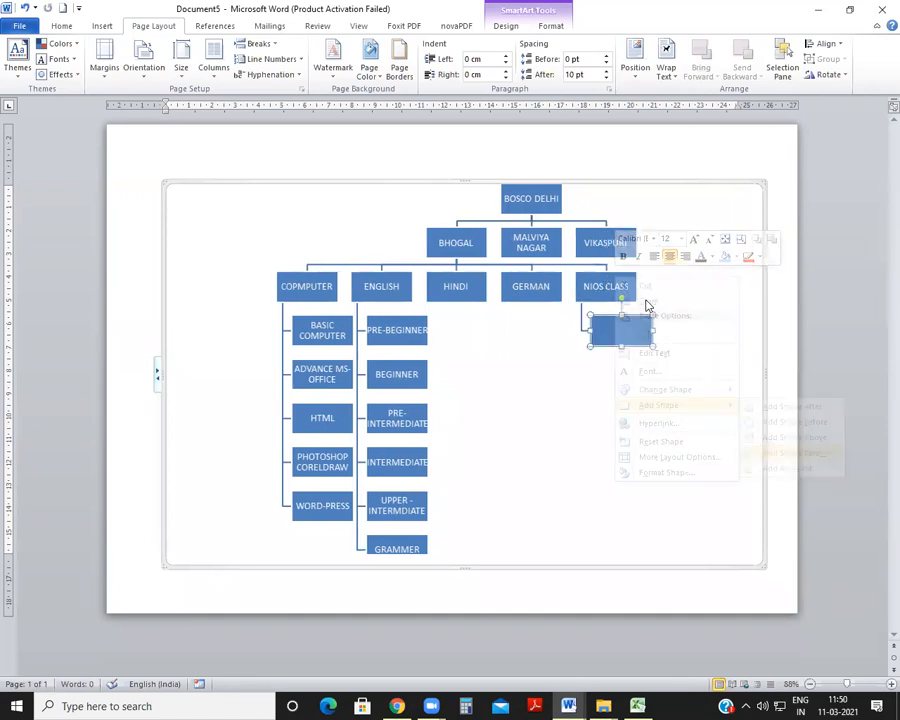
right_click(603, 294)
click(599, 281)
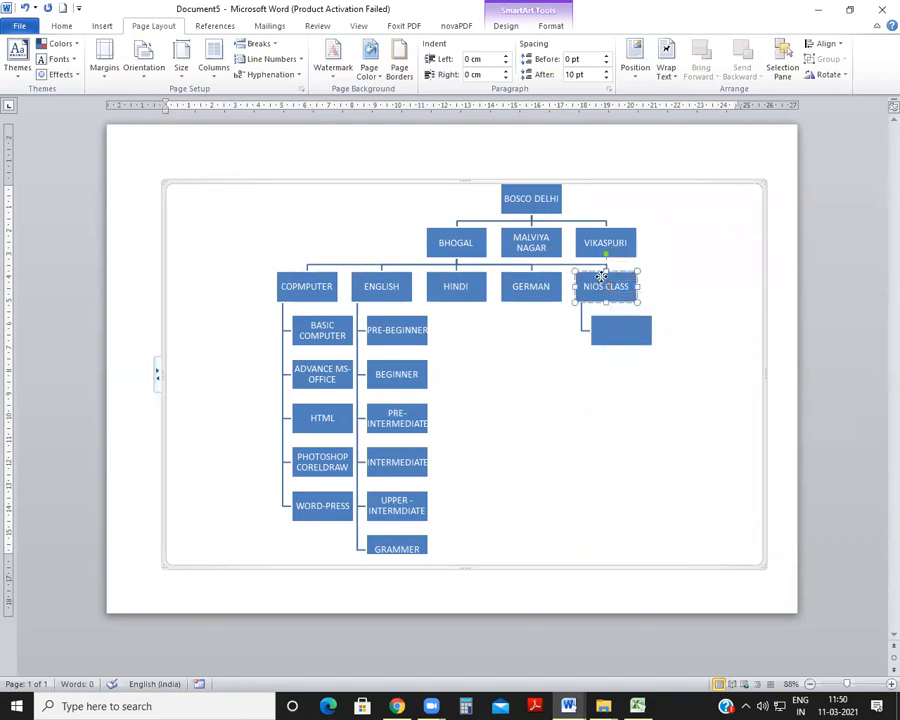
right_click(601, 276)
mouse_move(652, 404)
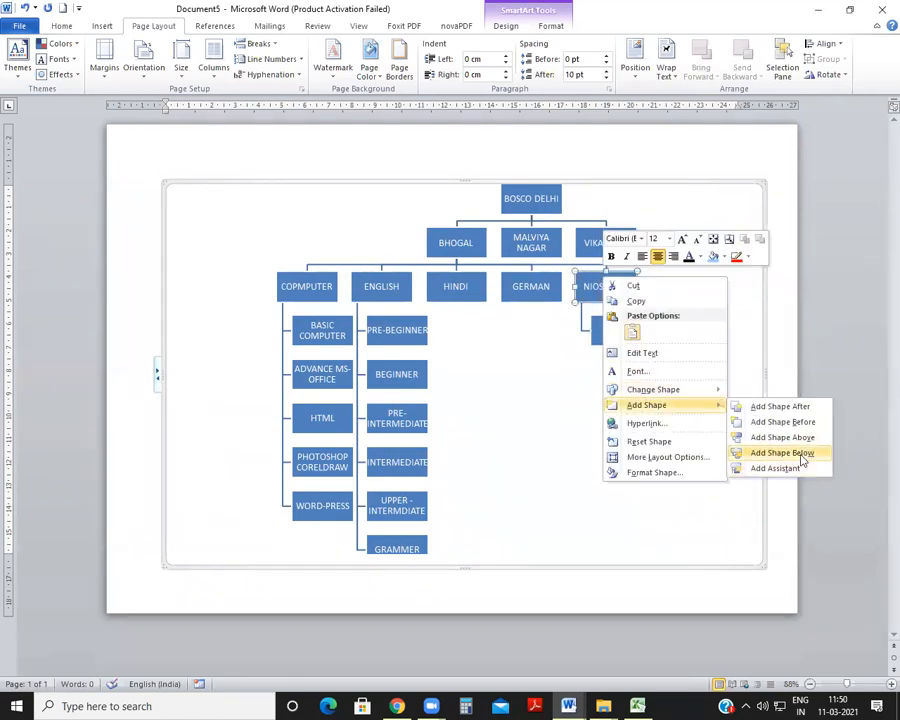
click(801, 454)
Label the two boxes under NIOS CLASS as CLASS 10TH and CLASS 12TH.
click(619, 328)
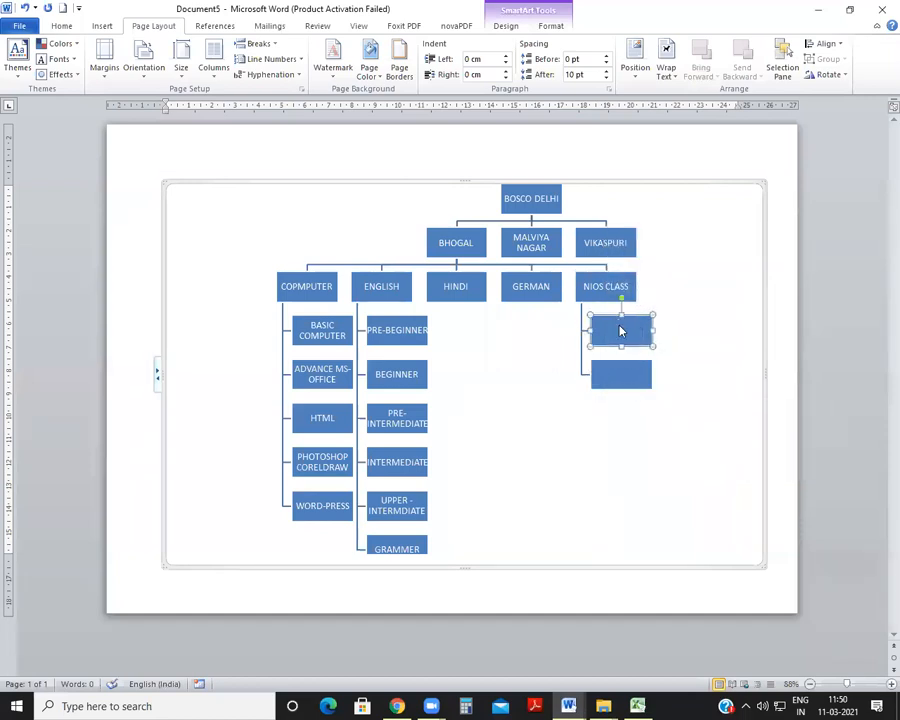
right_click(620, 331)
click(661, 405)
text(CLASS 10TH)
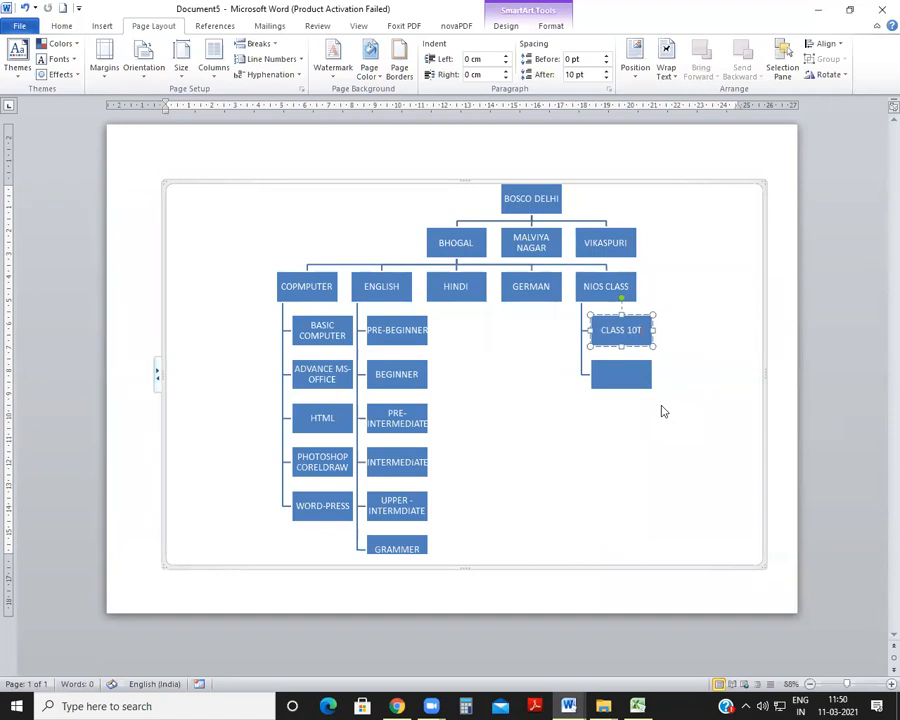
click(661, 410)
click(628, 372)
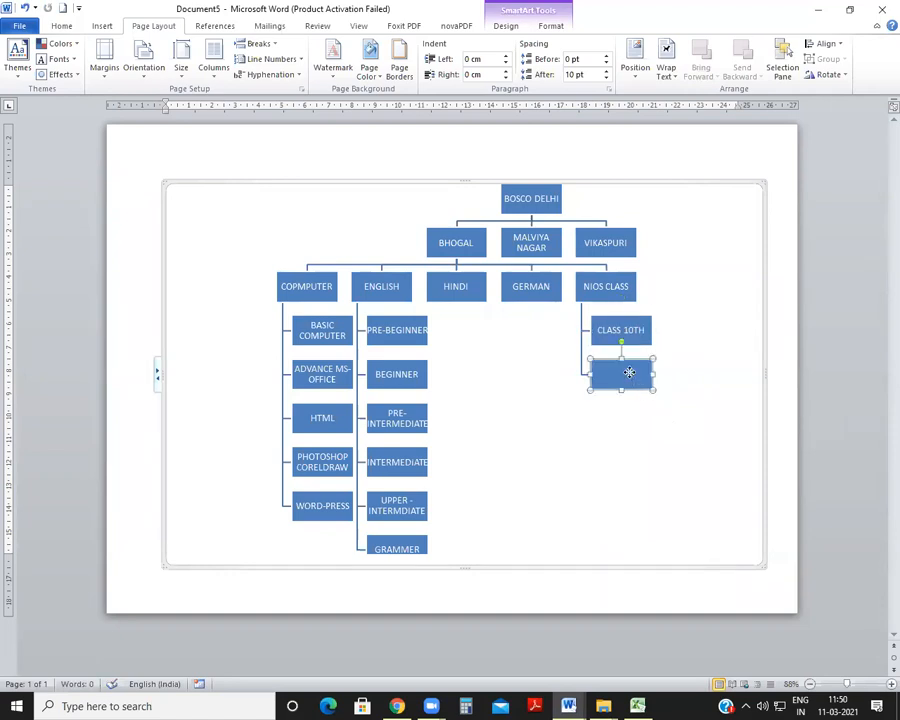
right_click(628, 372)
click(657, 452)
text(CLASS 12TH)
click(645, 452)
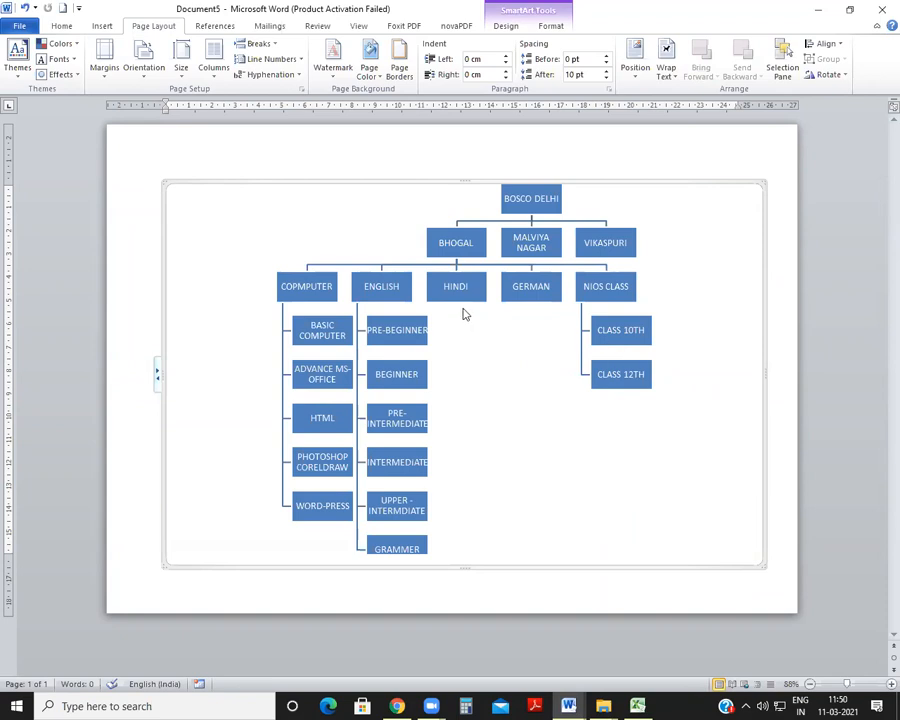
Add three empty boxes below the MALVIYA NAGAR centre.
click(545, 228)
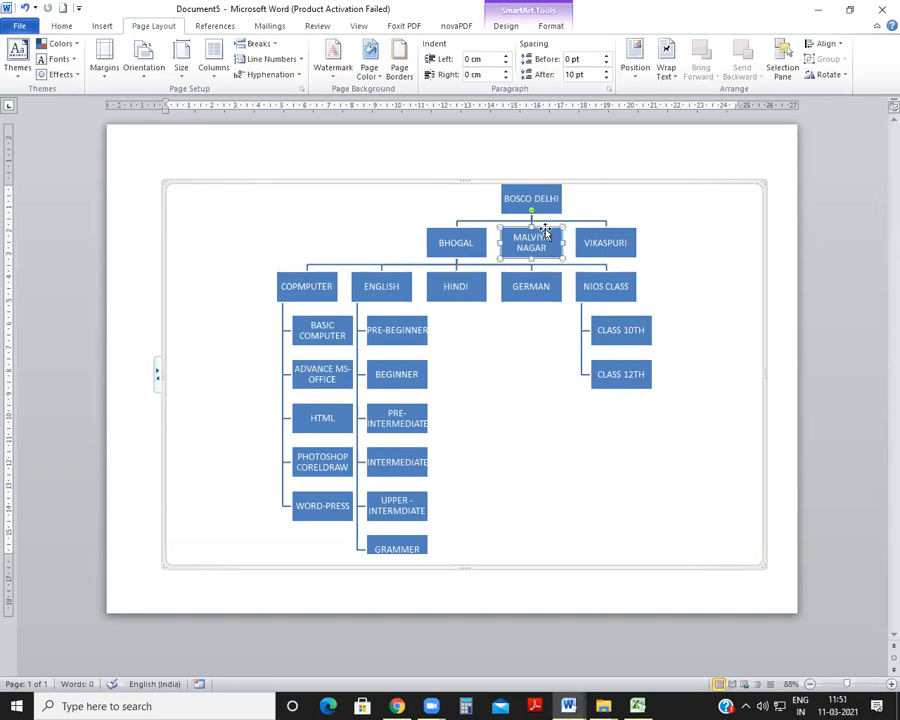
click(607, 238)
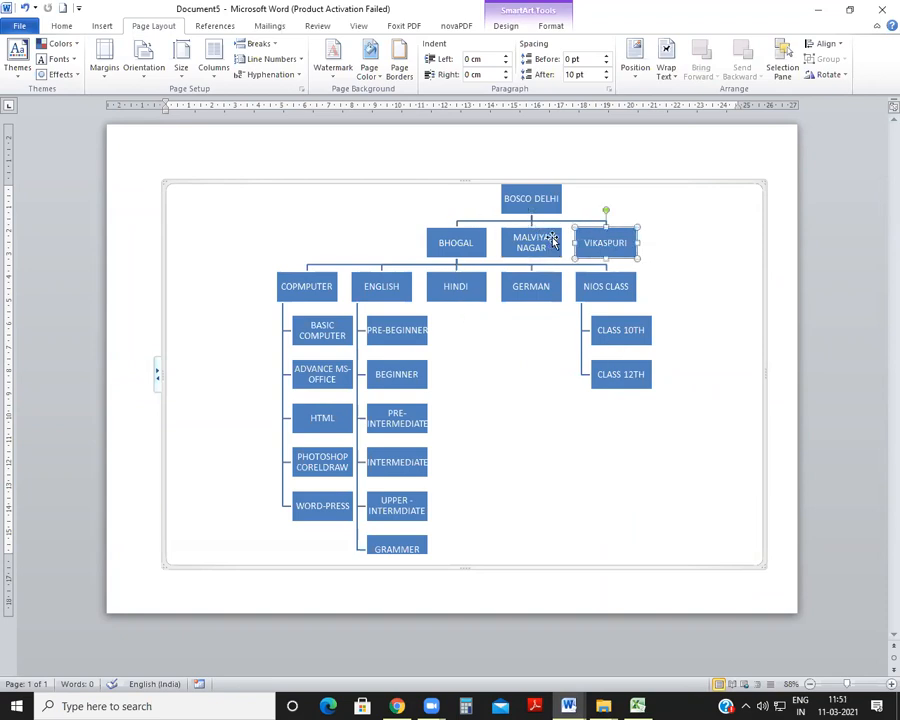
click(553, 241)
right_click(553, 241)
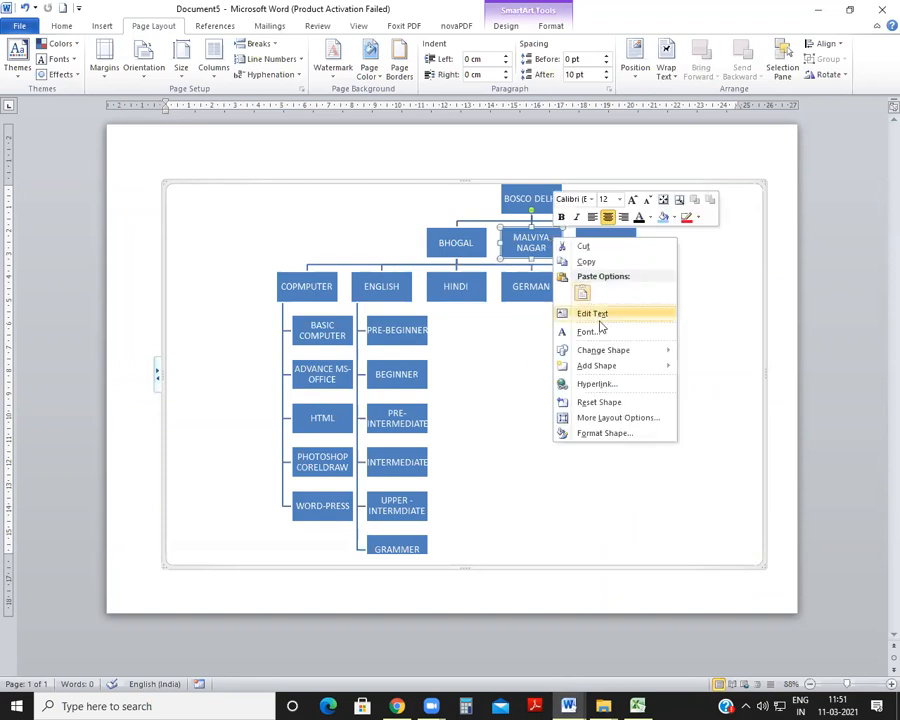
mouse_move(609, 370)
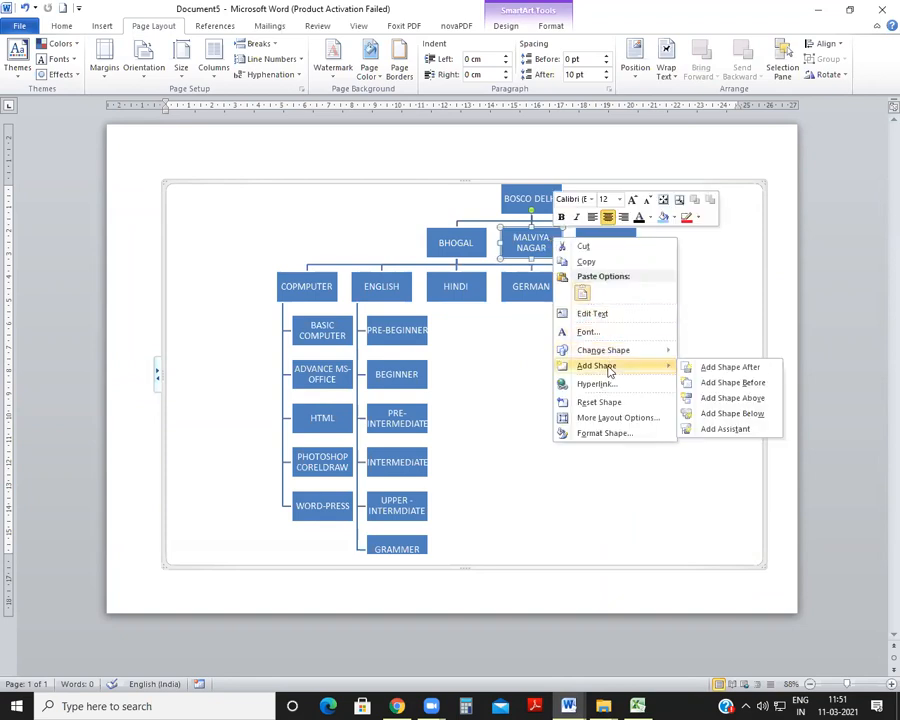
click(760, 415)
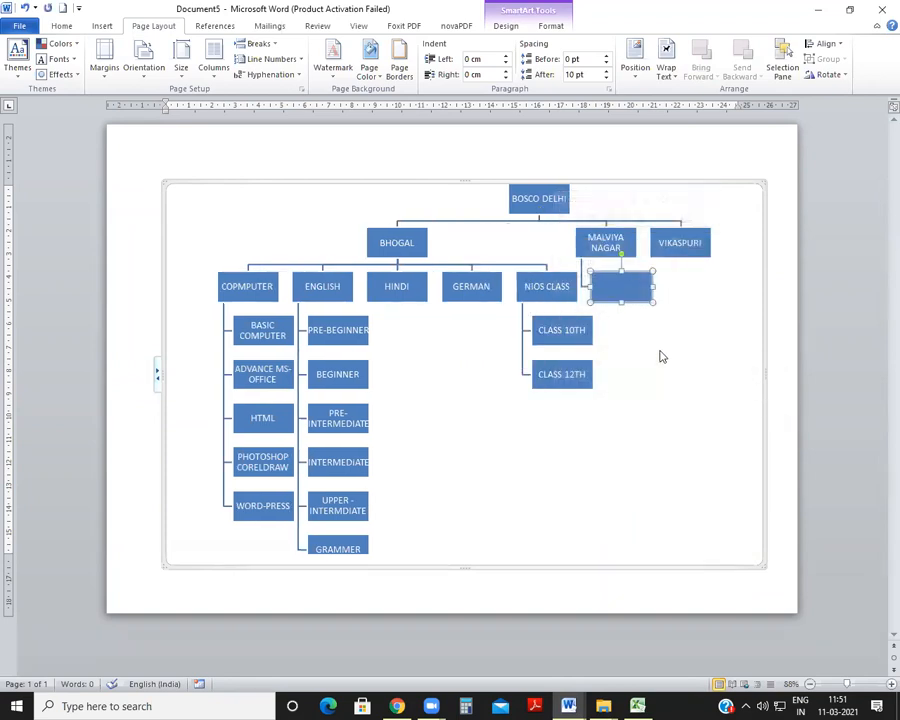
click(614, 233)
right_click(612, 233)
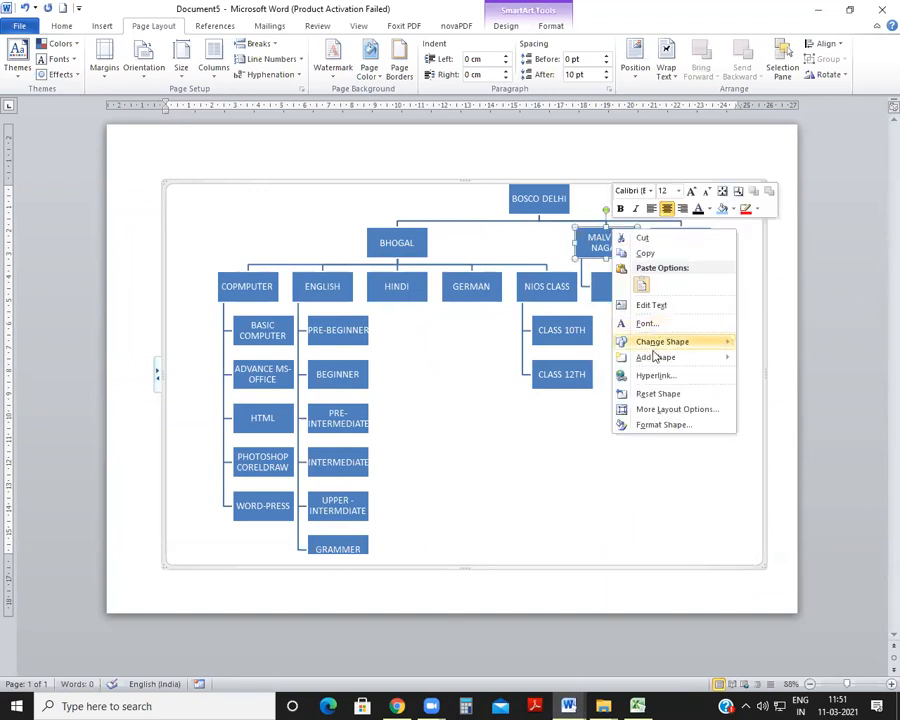
mouse_move(692, 361)
click(809, 405)
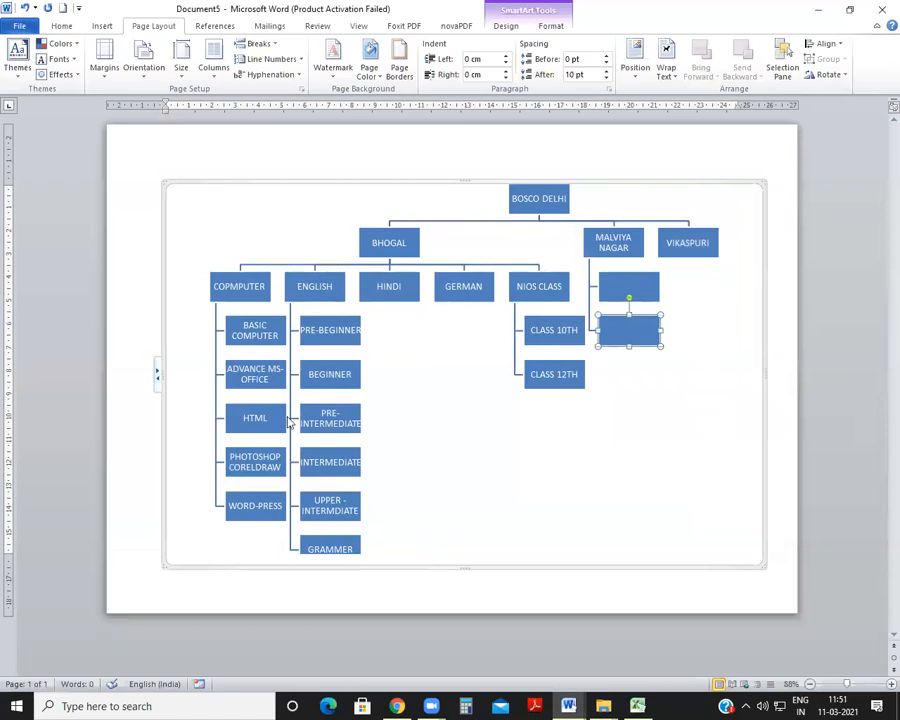
click(616, 235)
right_click(617, 234)
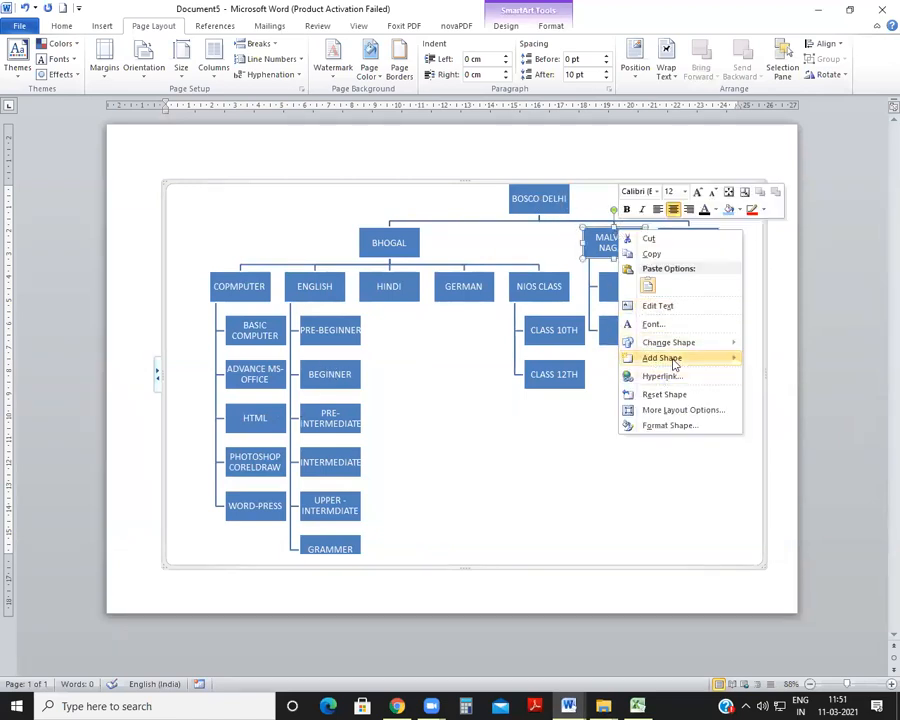
mouse_move(674, 362)
click(817, 406)
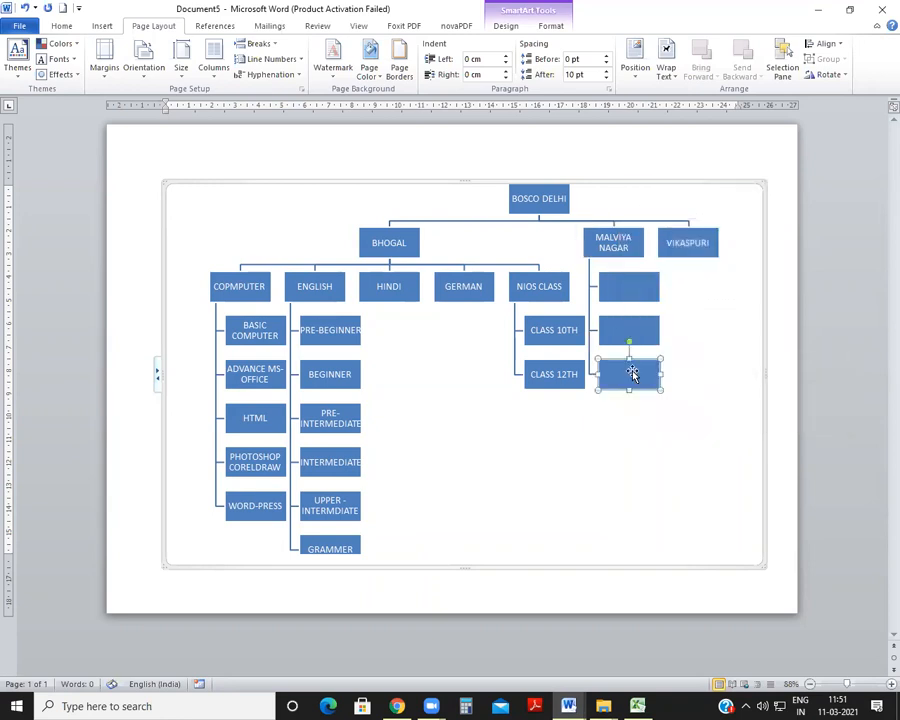
Label the first box under MALVIYA NAGAR as COMPUTER.
click(632, 290)
right_click(632, 292)
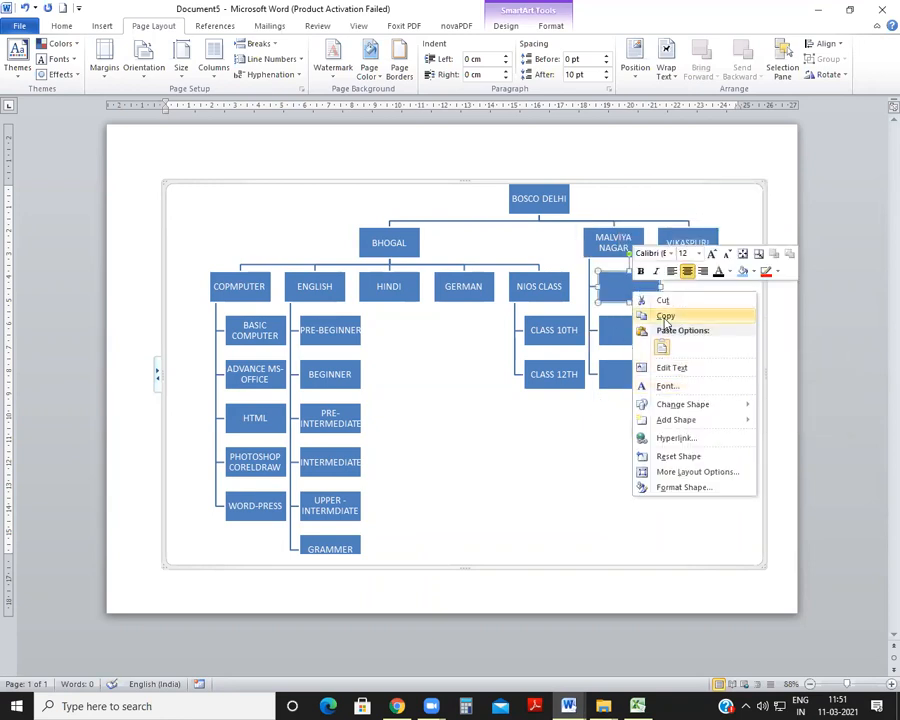
mouse_move(688, 406)
click(674, 367)
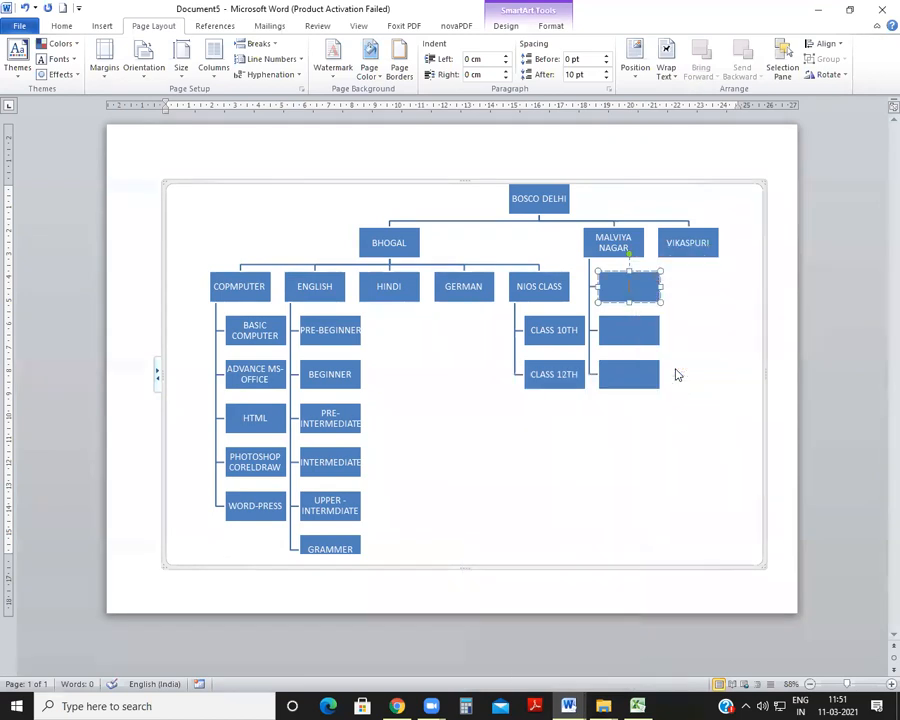
text(COMPUTER)
click(674, 338)
Label the second and third boxes under MALVIYA NAGAR as ENGLISH and HINDI.
click(632, 327)
right_click(632, 327)
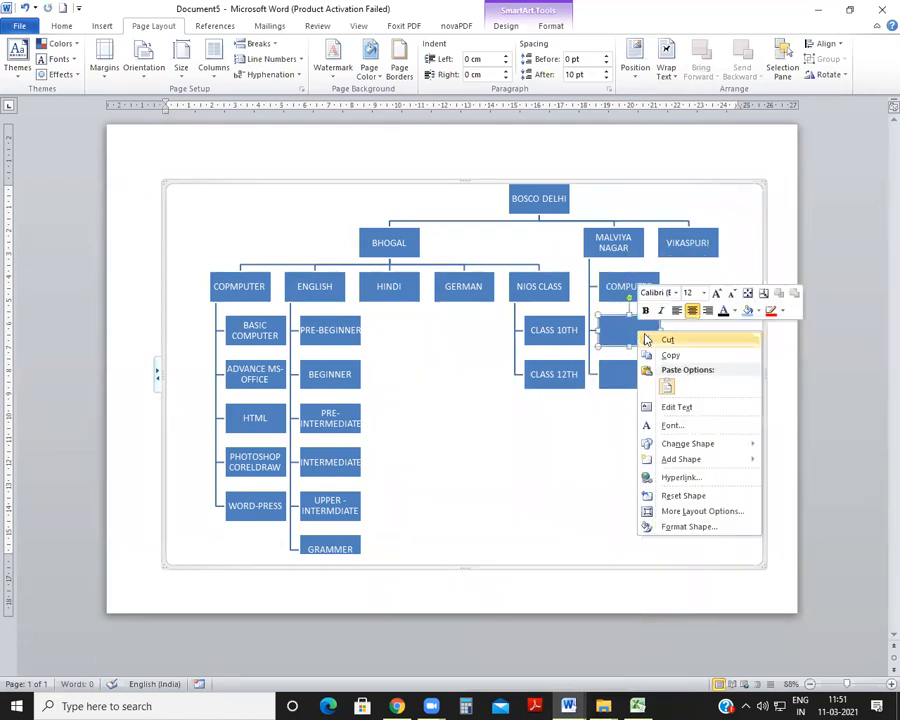
click(676, 406)
text(ENGLISH)
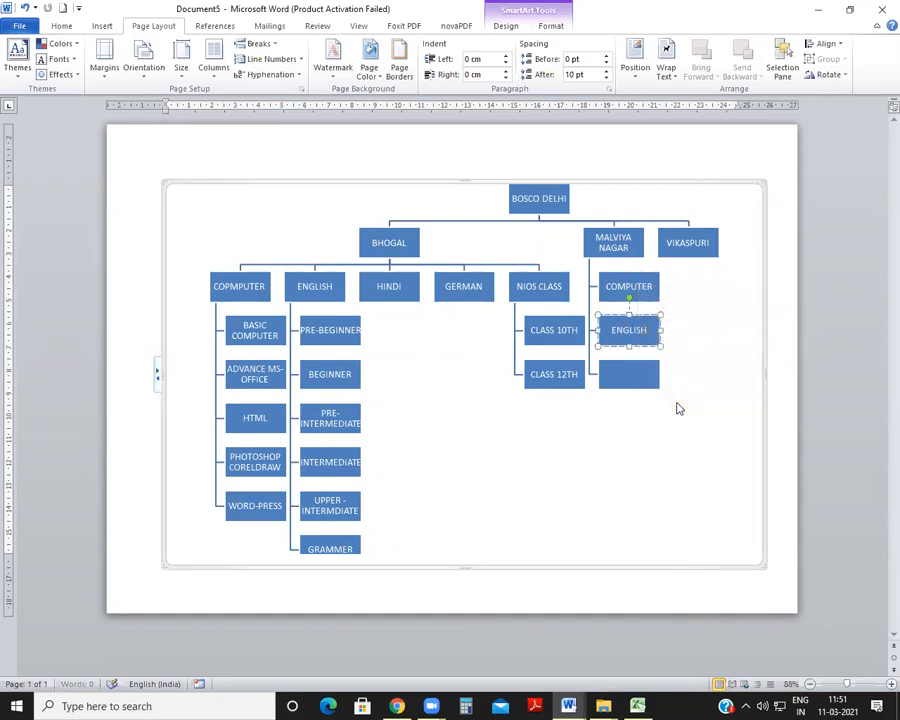
click(623, 373)
right_click(622, 371)
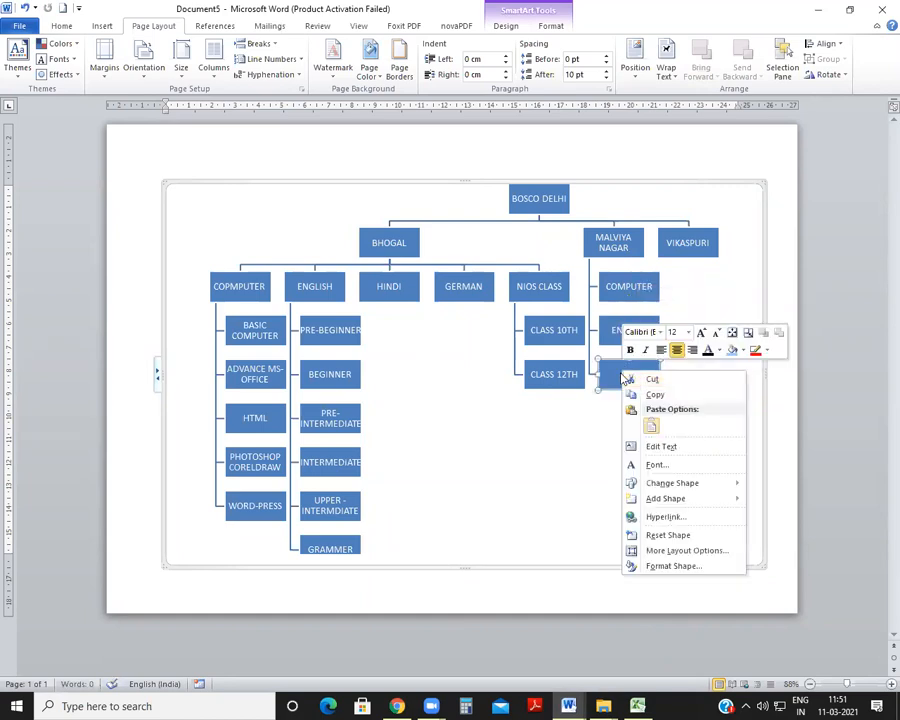
click(660, 447)
text(HINDI)
click(655, 452)
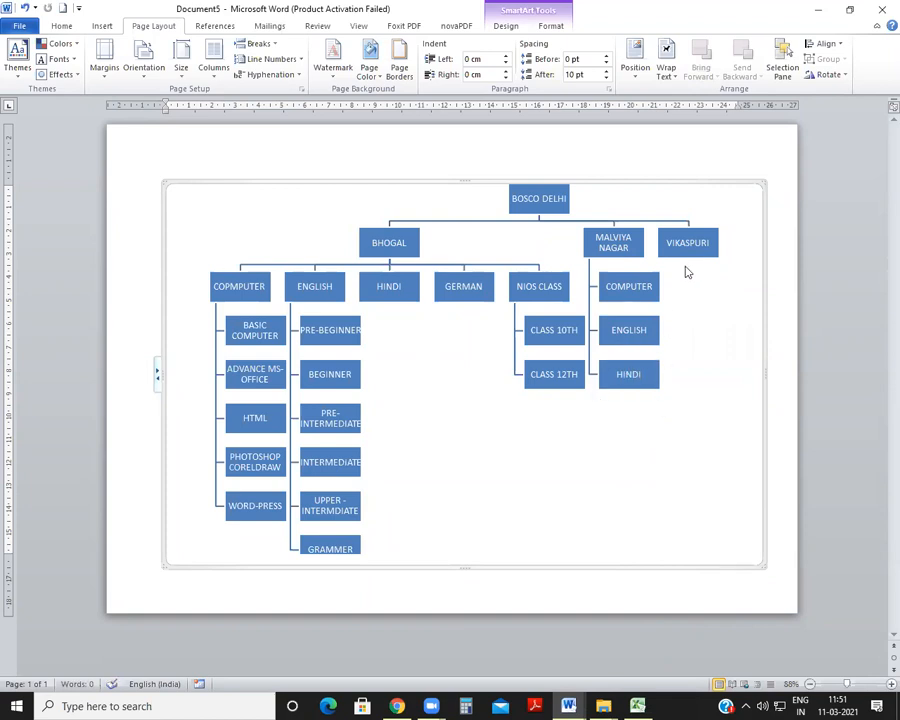
Add two empty boxes below the COMPUTER box of the MALVIYA NAGAR centre.
right_click(637, 272)
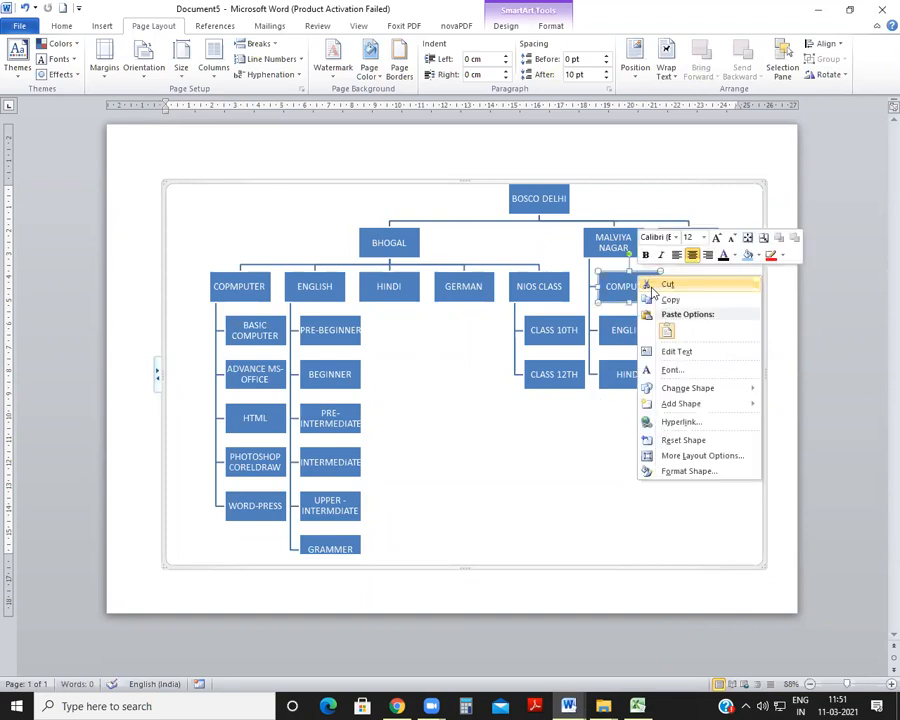
mouse_move(692, 405)
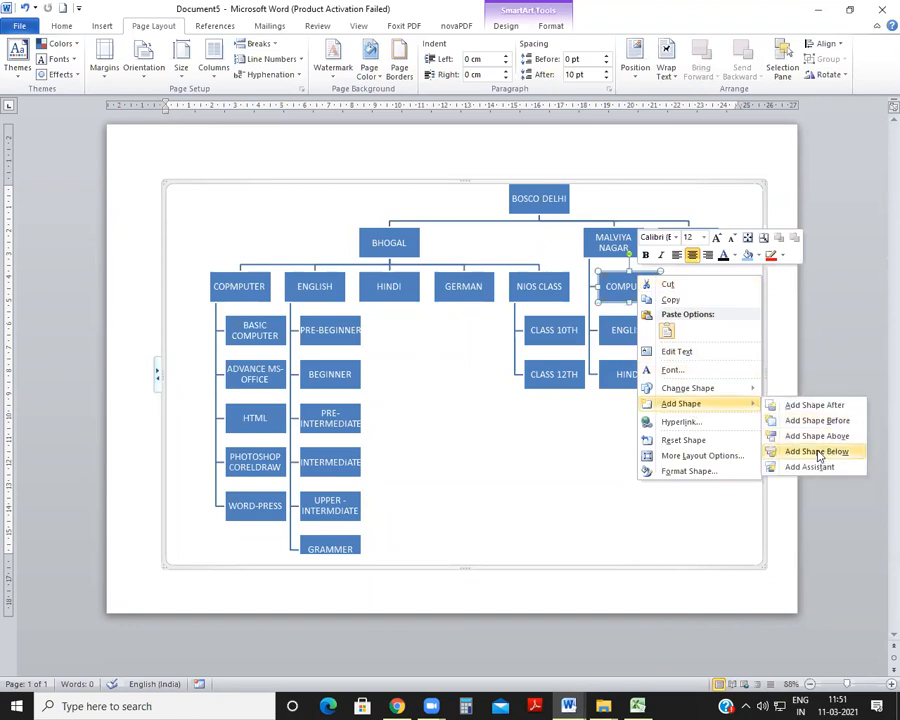
click(814, 452)
right_click(582, 283)
mouse_move(680, 408)
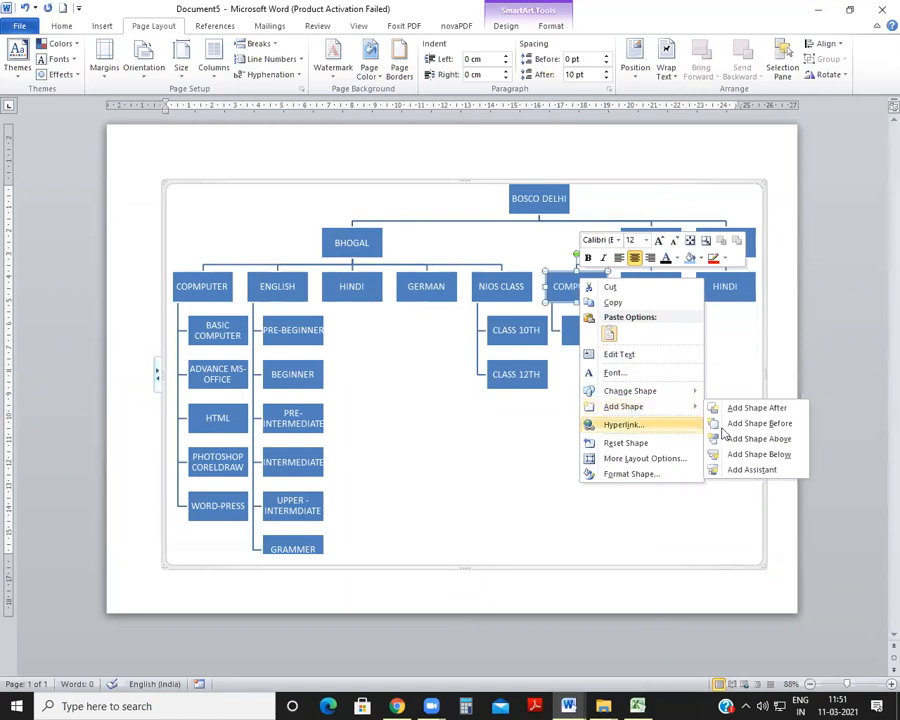
click(730, 455)
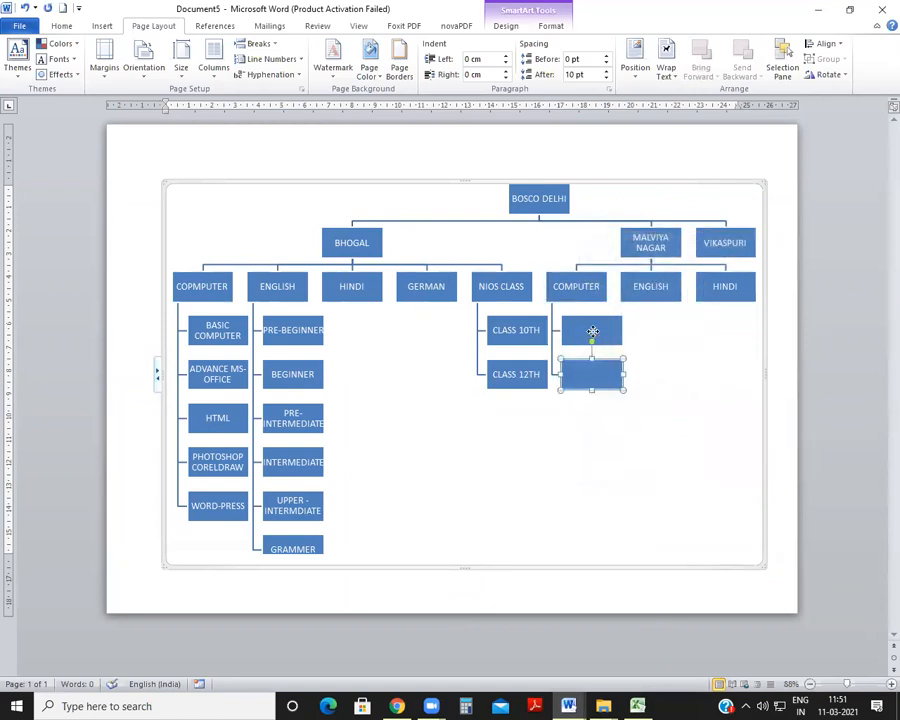
Label the two boxes below COMPUTER under MALVIYA NAGAR as BASIC and ADVANCE.
right_click(593, 331)
click(633, 407)
text(BASIC)
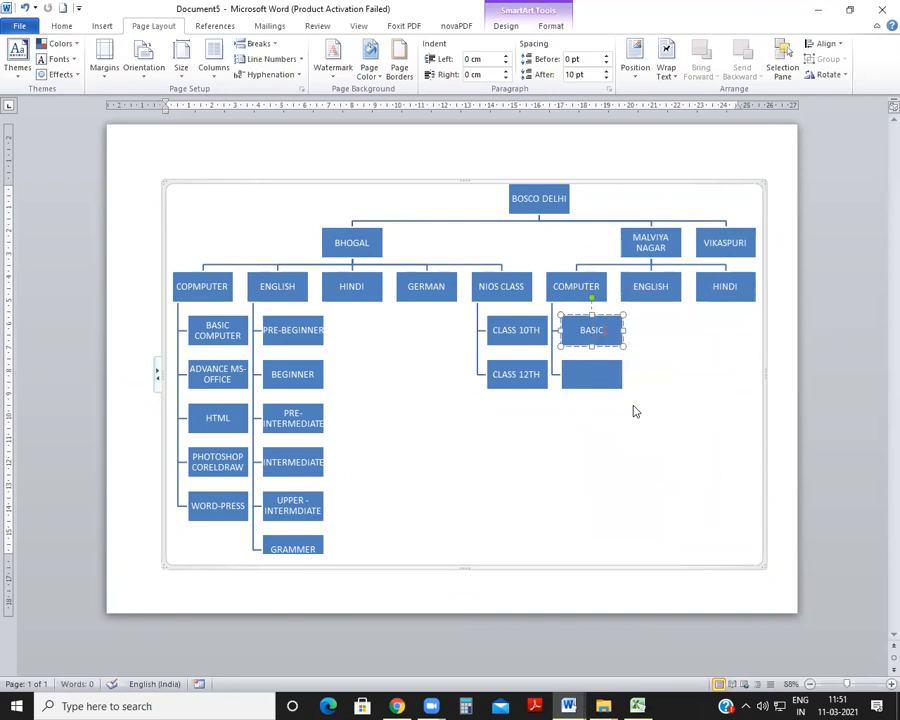
click(596, 378)
right_click(597, 386)
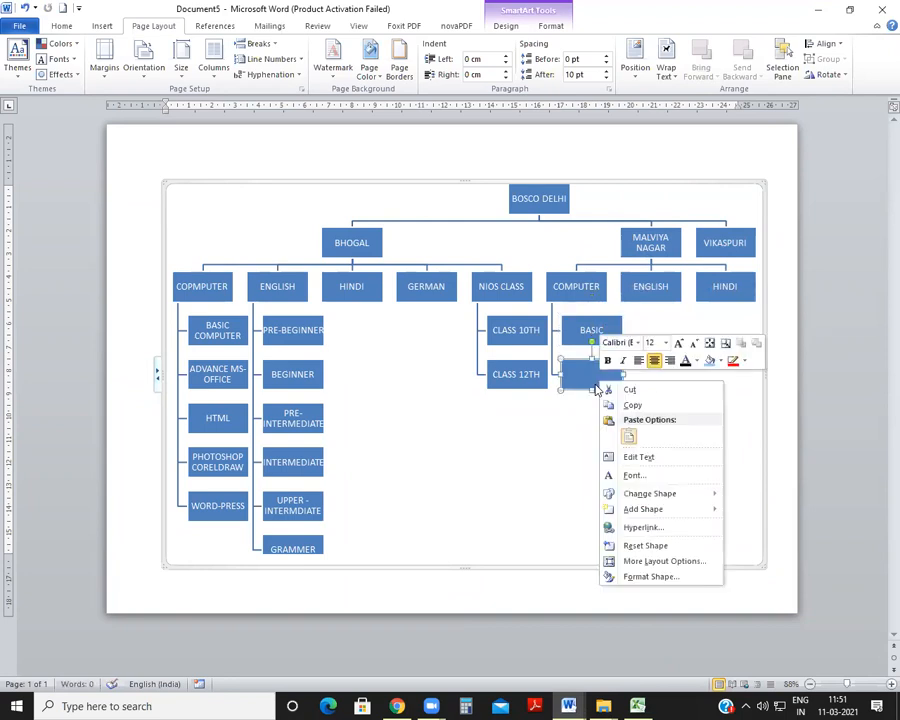
click(632, 457)
text(ADVANCE)
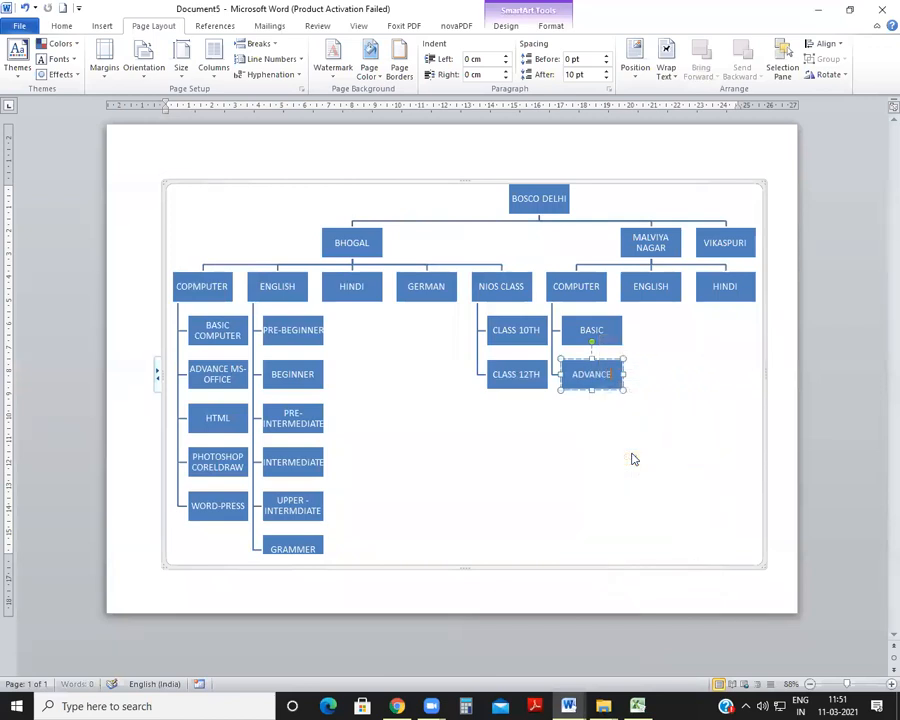
click(612, 482)
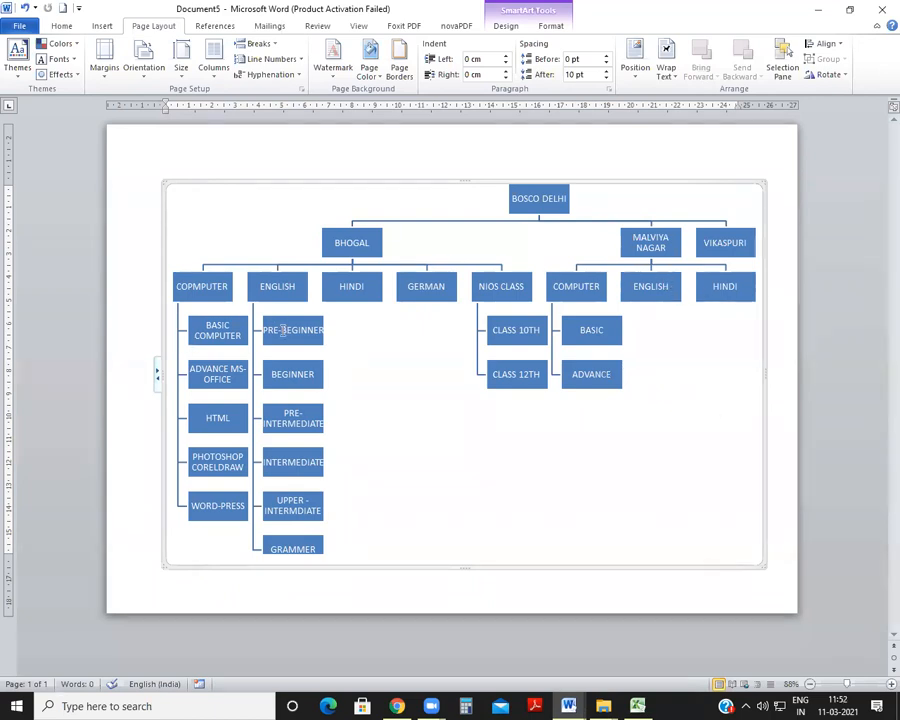
Add five empty boxes below the ENGLISH box of the MALVIYA NAGAR centre.
click(668, 295)
right_click(670, 298)
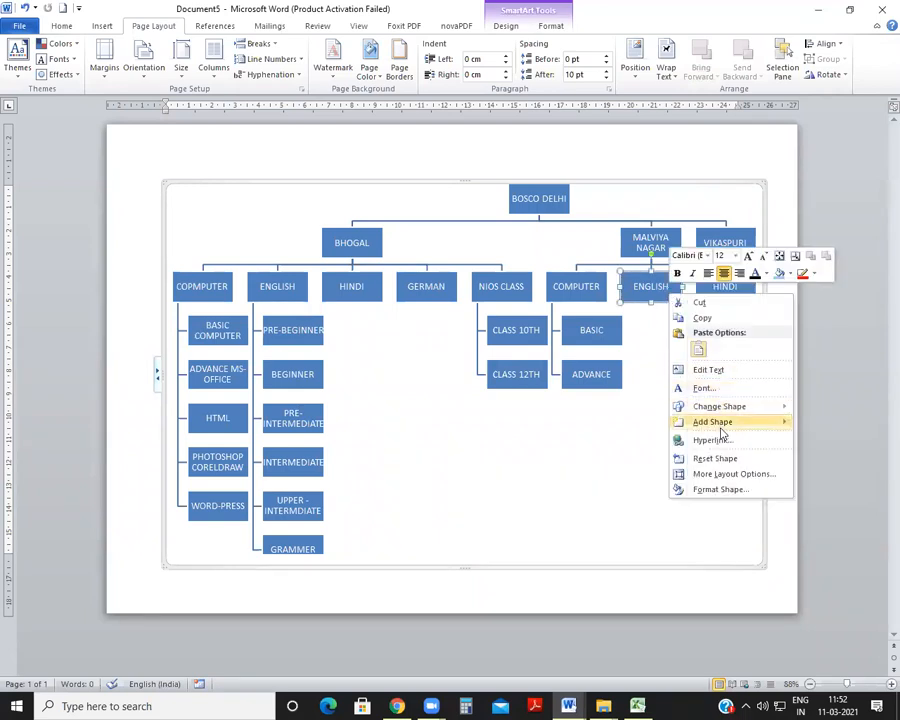
mouse_move(713, 421)
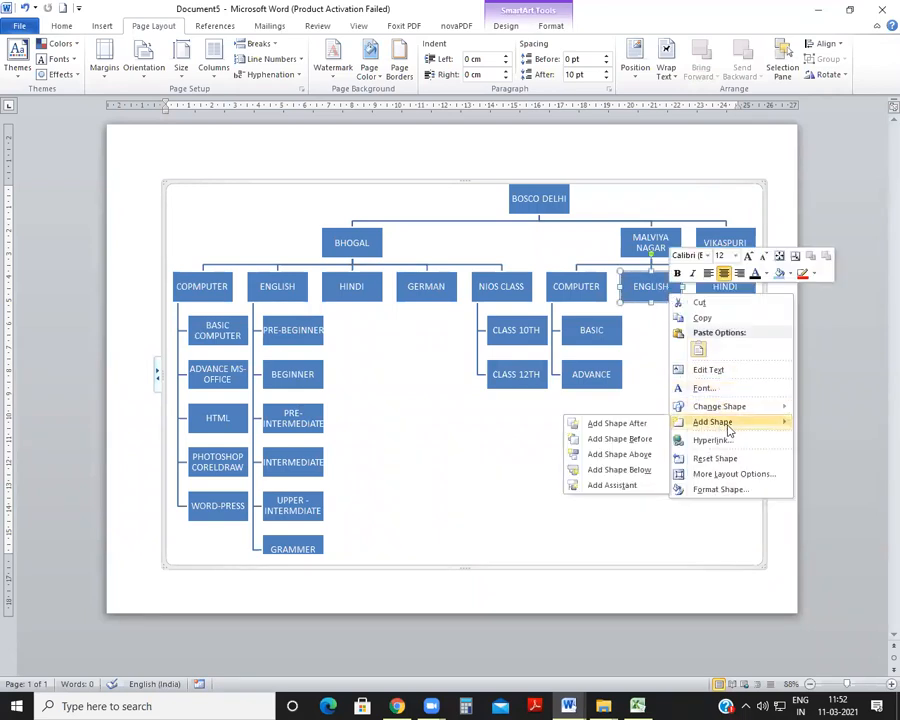
click(638, 469)
right_click(643, 302)
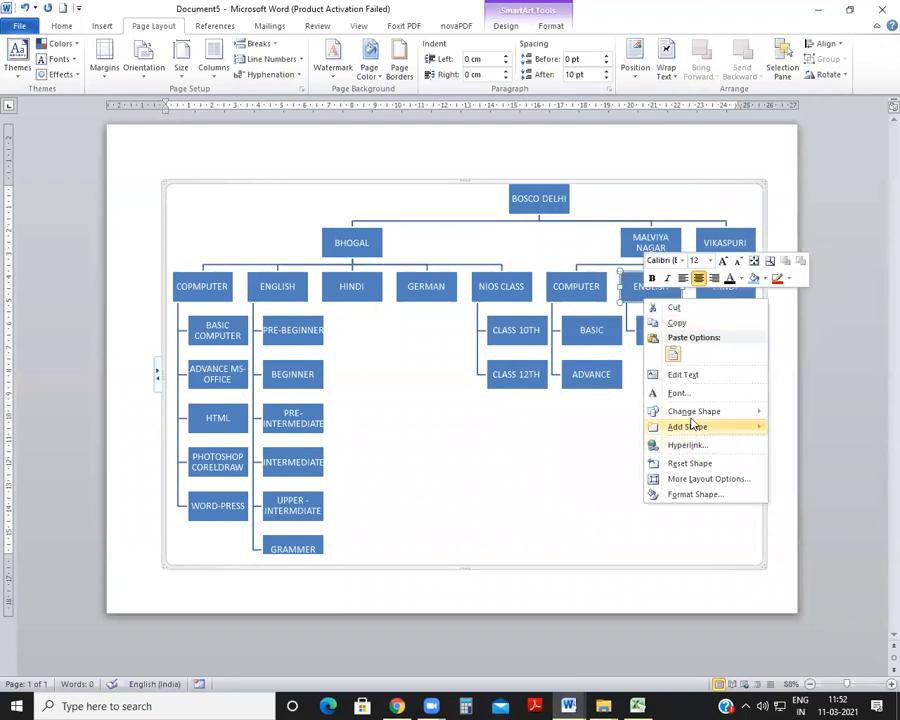
mouse_move(687, 427)
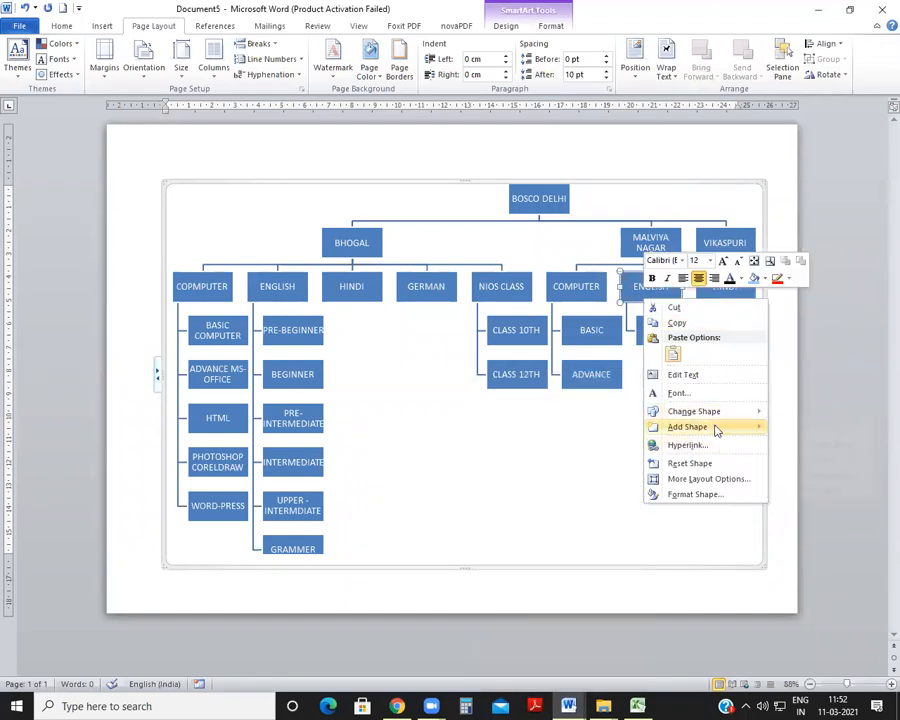
click(811, 475)
click(646, 287)
right_click(648, 290)
mouse_move(717, 424)
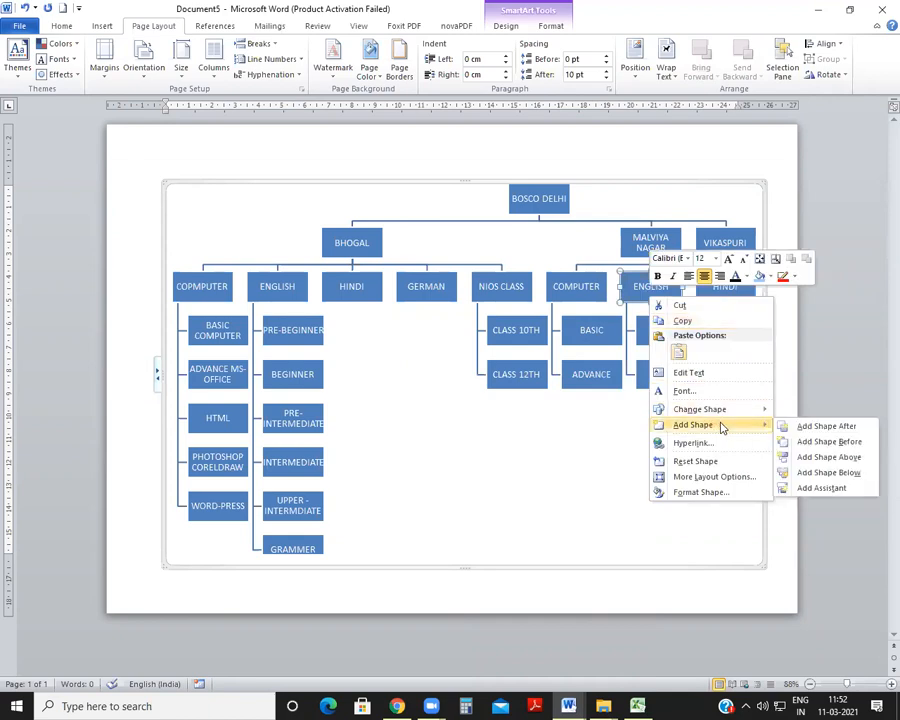
click(815, 472)
click(654, 290)
right_click(659, 291)
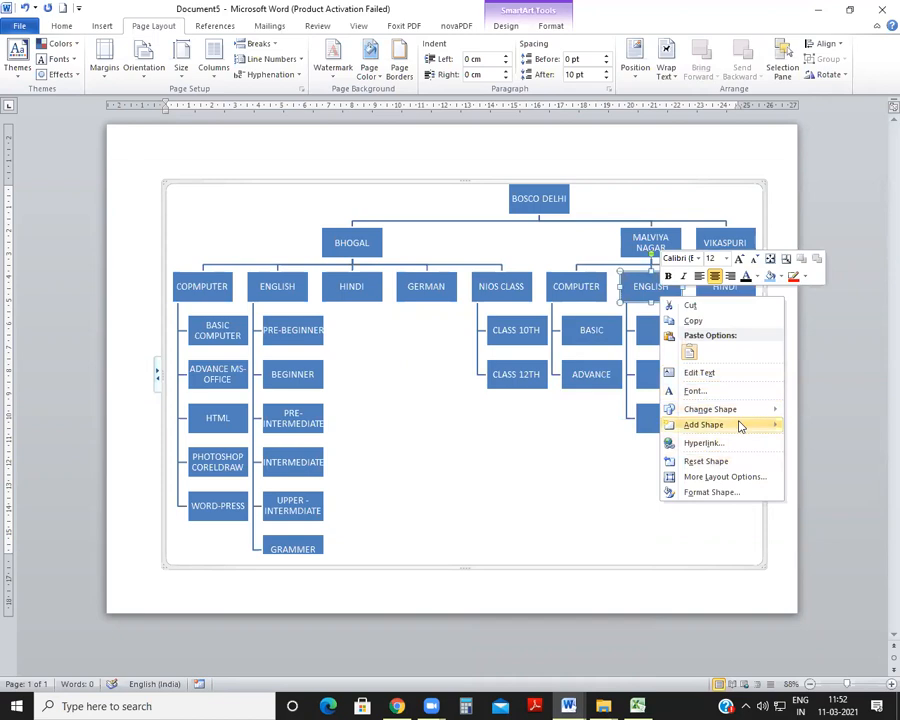
mouse_move(741, 424)
click(829, 472)
click(645, 297)
right_click(644, 296)
mouse_move(726, 418)
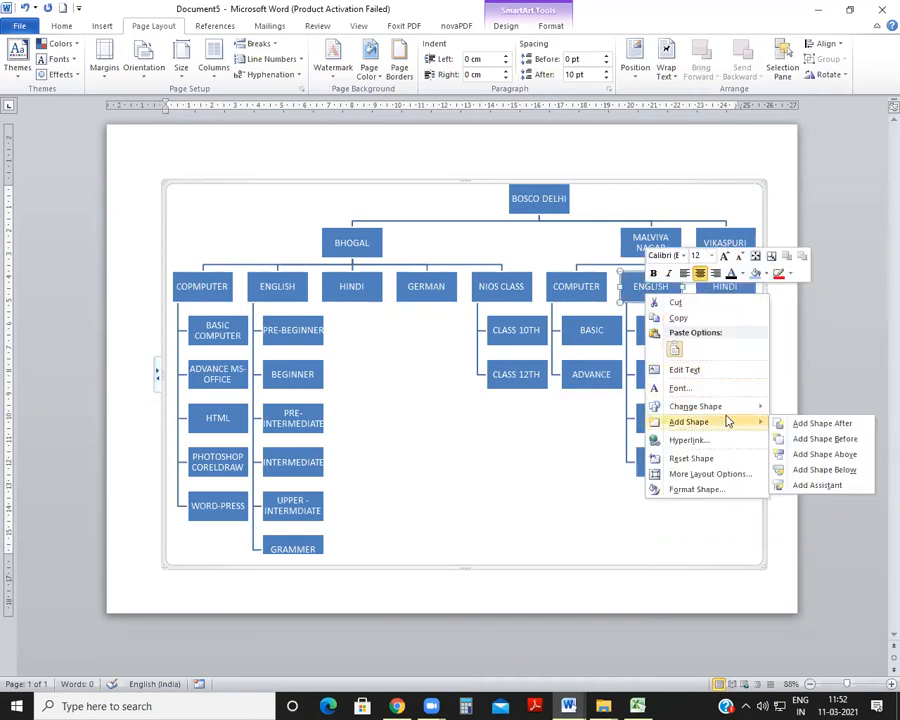
click(824, 469)
Label the first and second boxes below ENGLISH under MALVIYA NAGAR as PRE-BEGINNER and BEGINNER.
click(659, 327)
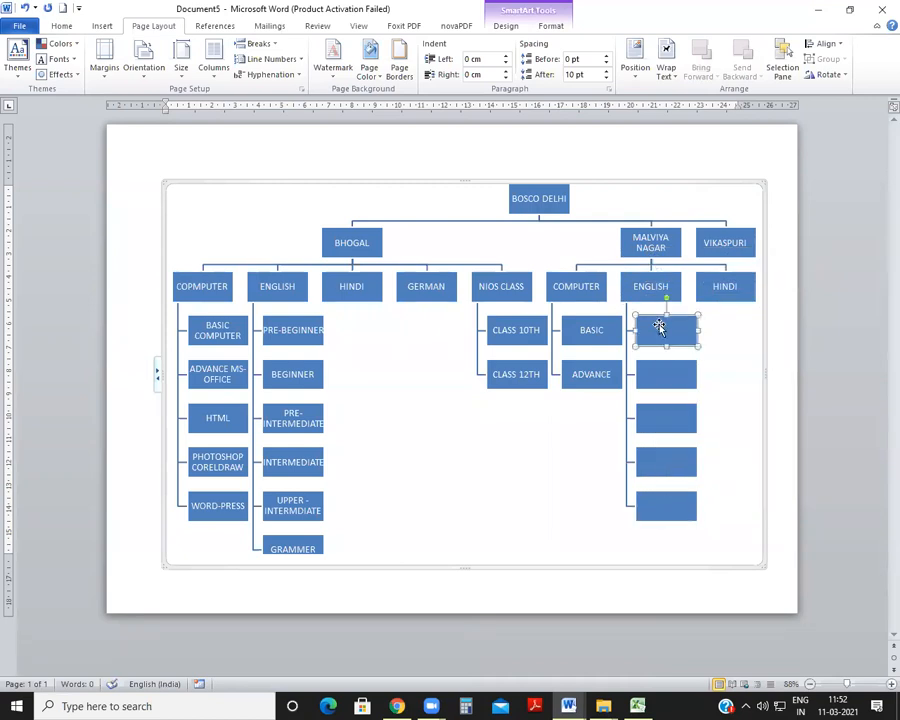
key(F2)
text(PRE-BEGINNER)
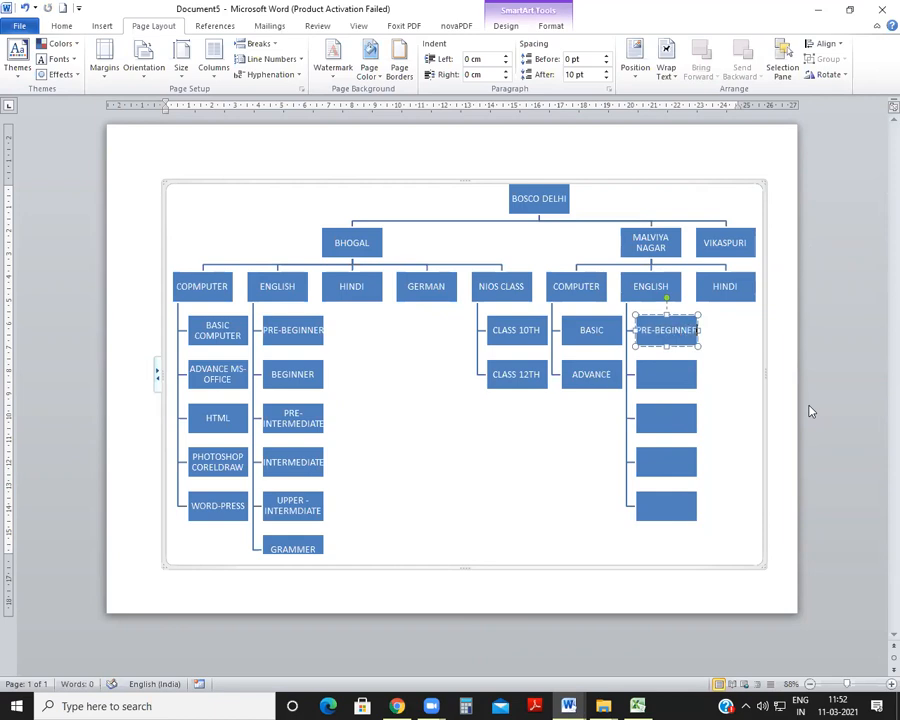
click(653, 375)
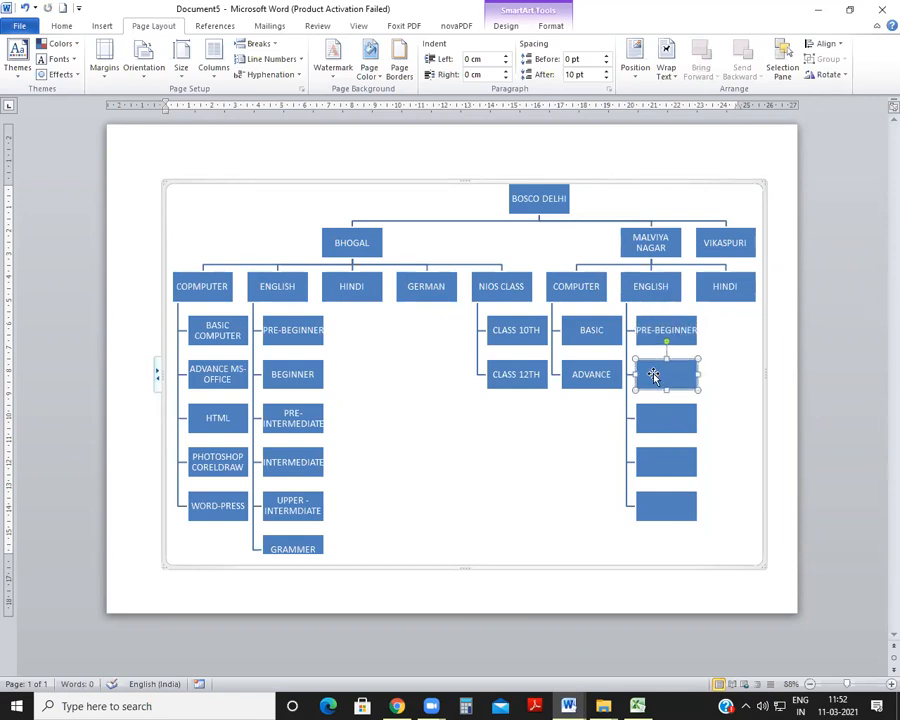
text(BEGINERER)
Label the third and fourth boxes below ENGLISH under MALVIYA NAGAR as PRE-INTERMEDIATE and INTERMEDIATE.
click(664, 416)
right_click(664, 417)
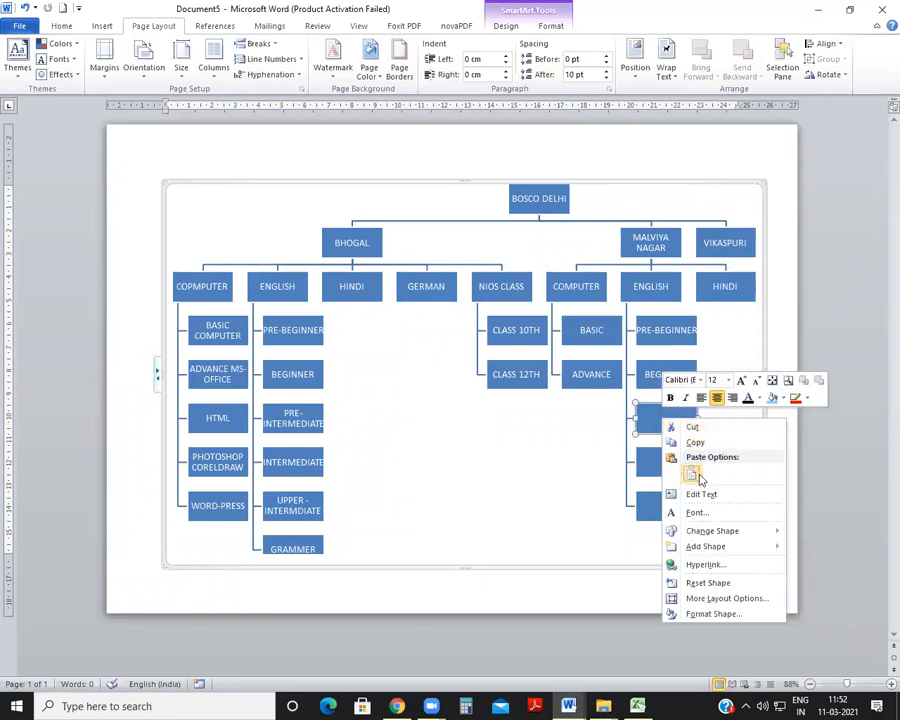
click(703, 494)
text(E)
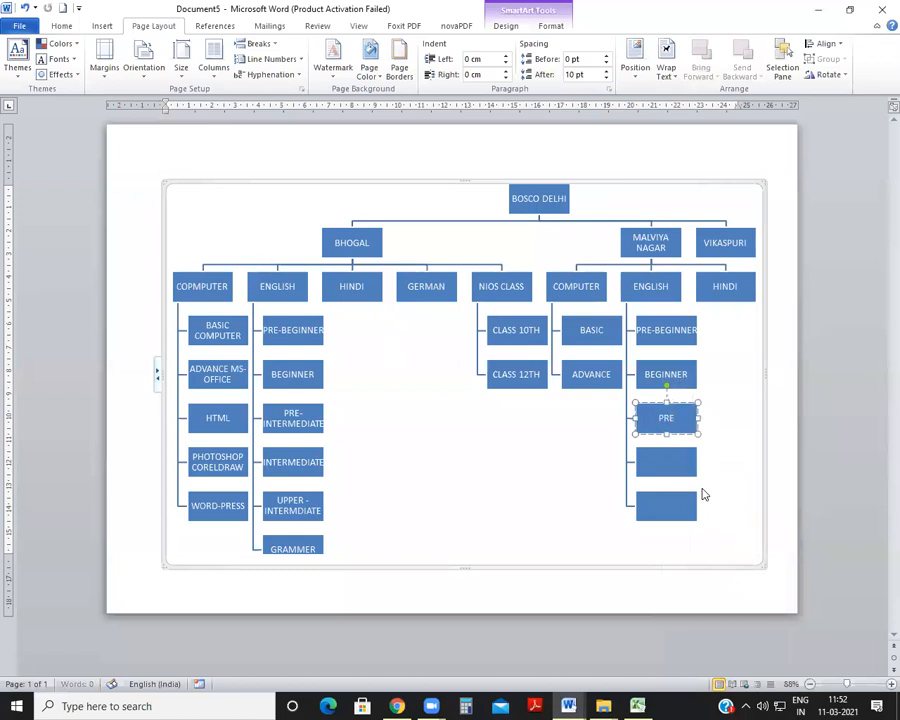
text(-INTERMEDIATE)
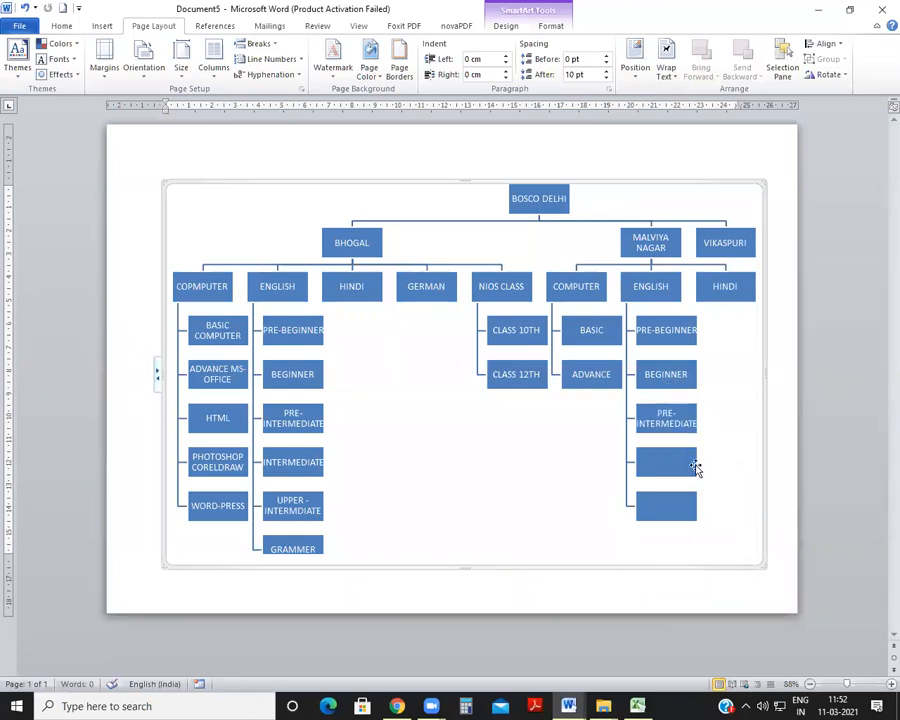
right_click(667, 463)
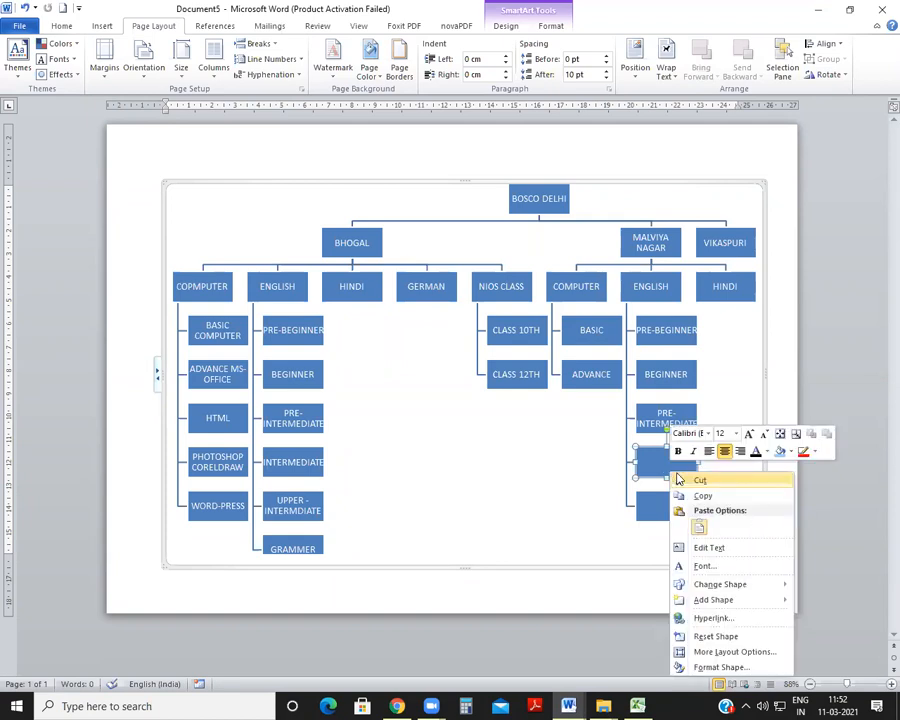
click(714, 547)
text(INTERMEDIATE)
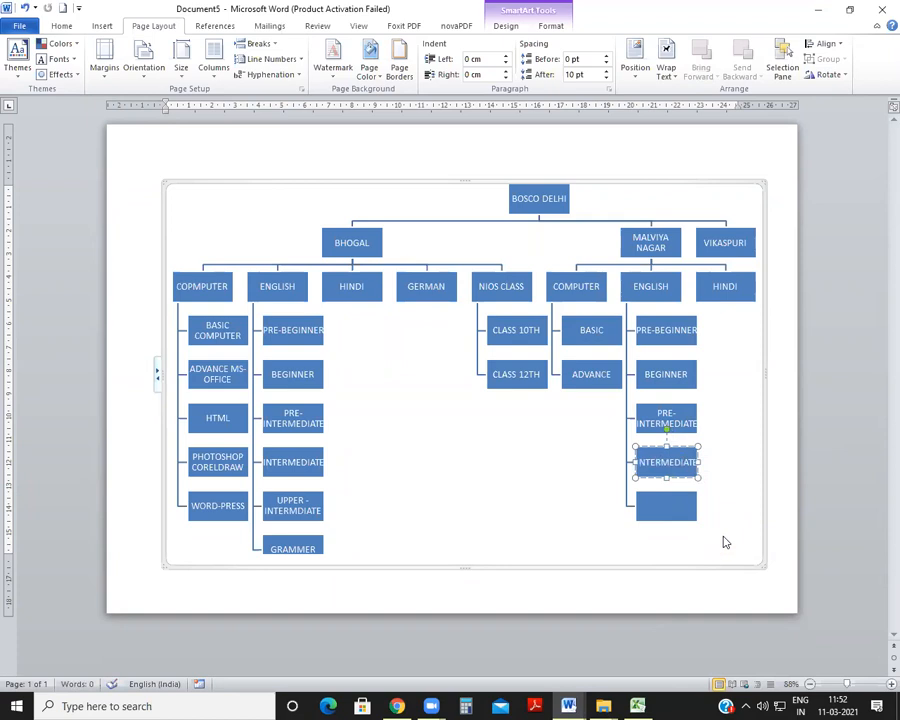
Label the fifth box below ENGLISH under MALVIYA NAGAR as UPPER - INTERMEDIATE.
click(662, 503)
text(UPPER)
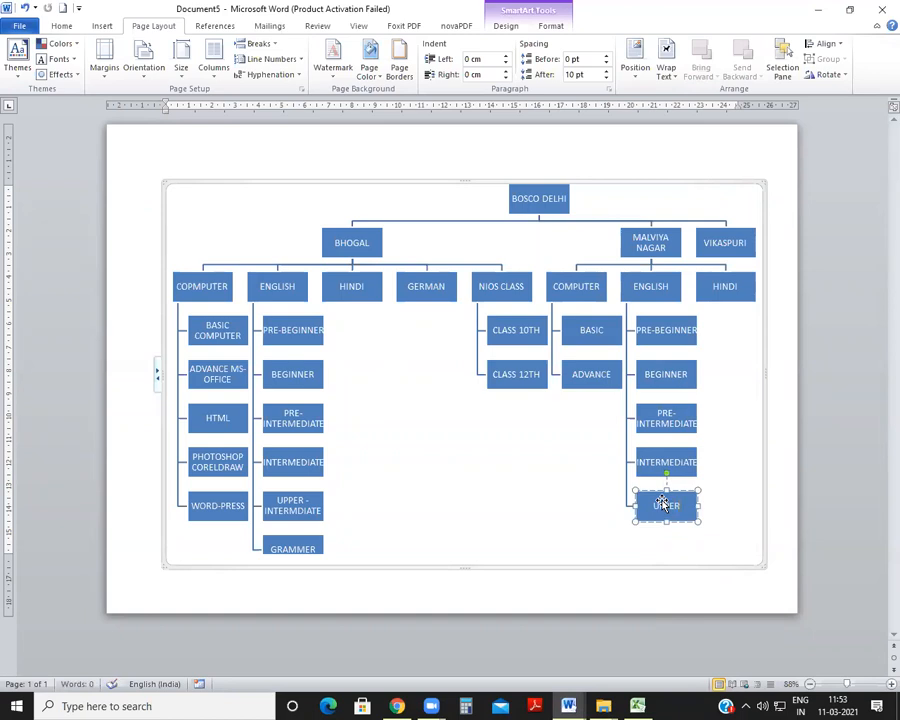
text( - INTERMEDIATE)
click(735, 387)
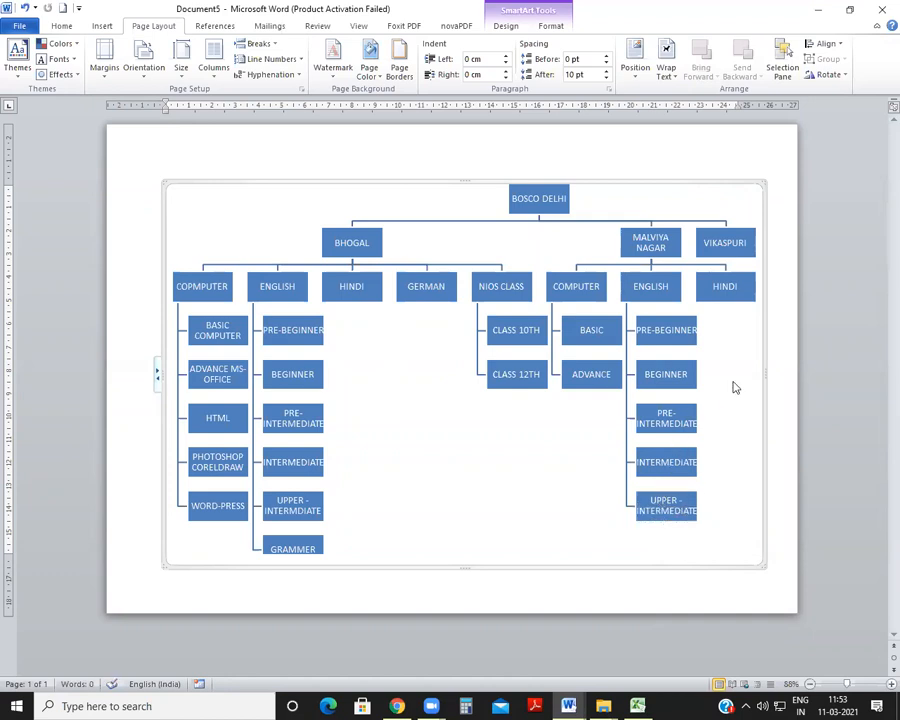
click(732, 234)
right_click(732, 230)
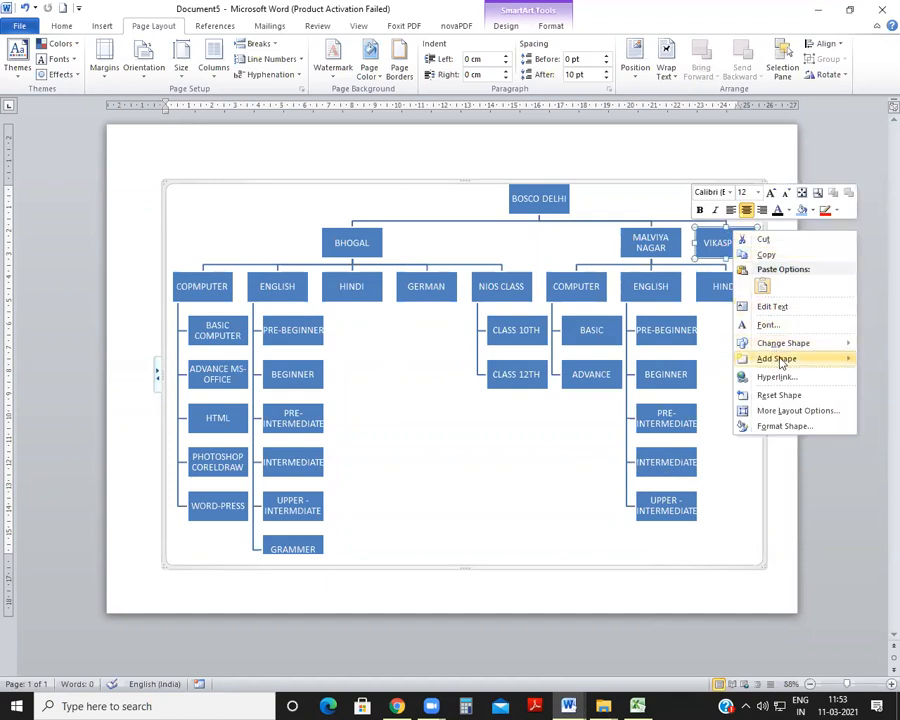
mouse_move(765, 358)
click(683, 391)
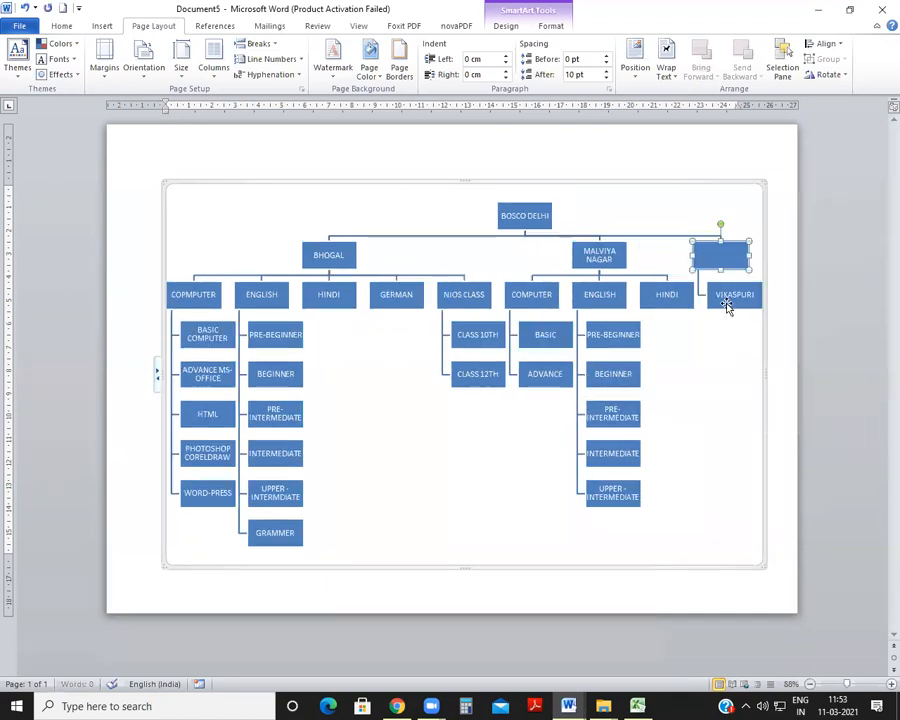
right_click(721, 266)
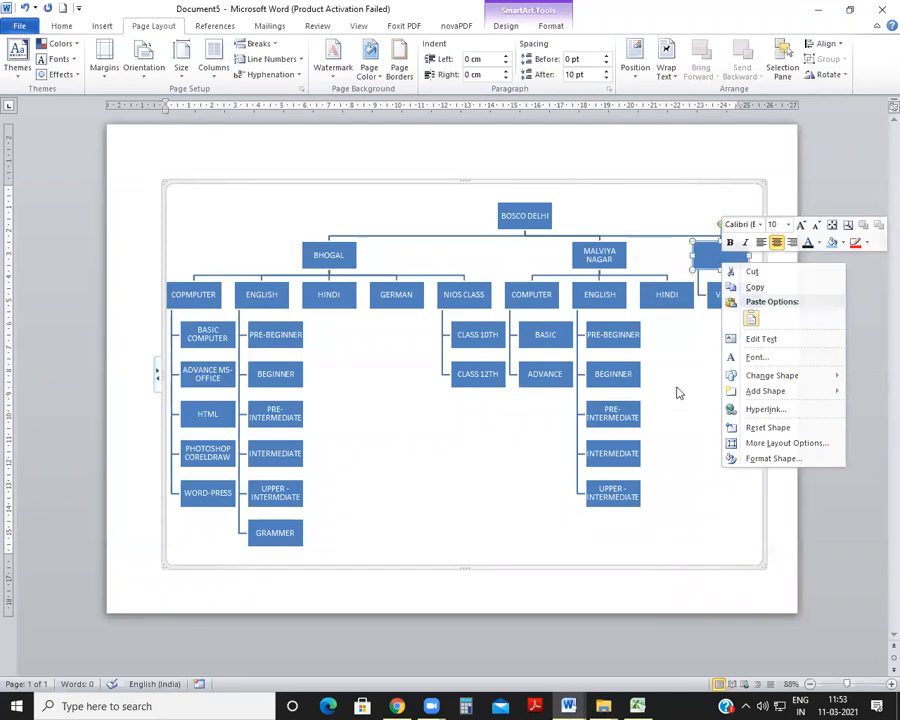
key(Escape)
click(25, 8)
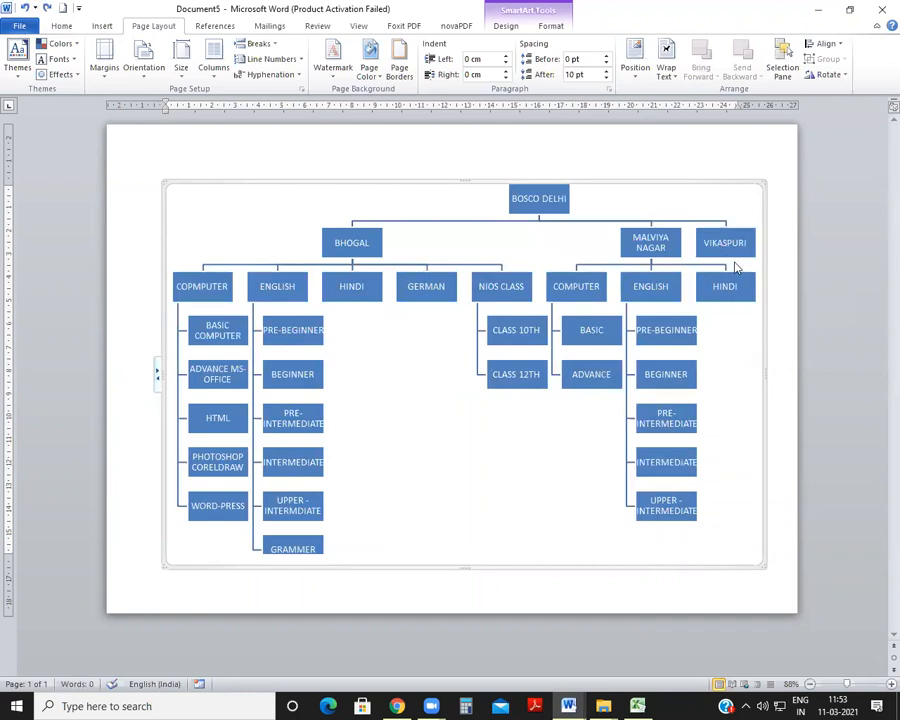
Add three empty boxes below the VIKASPURI box.
click(735, 257)
right_click(737, 256)
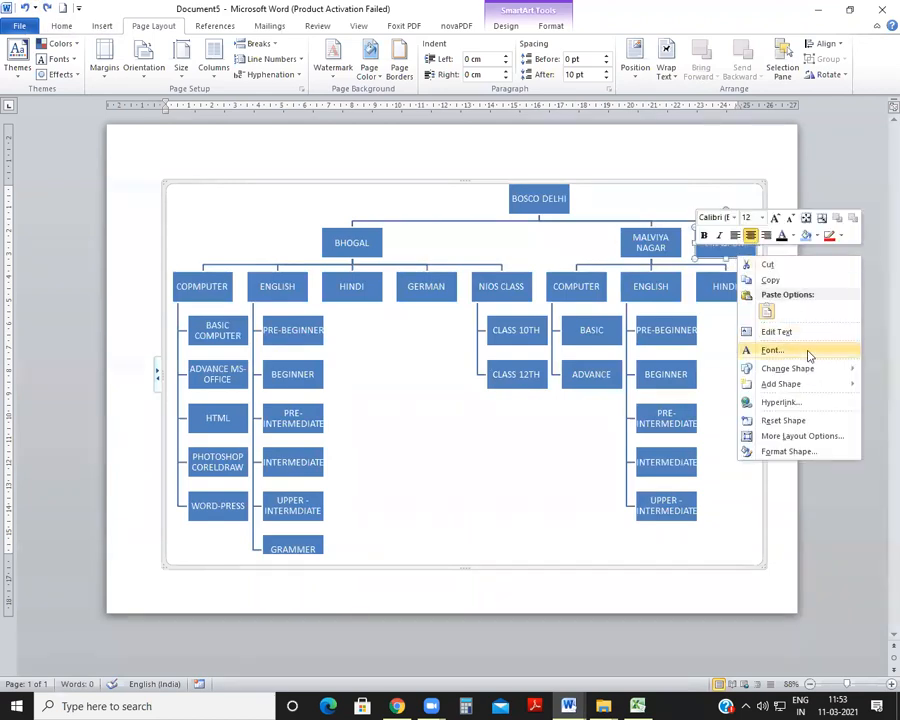
mouse_move(772, 384)
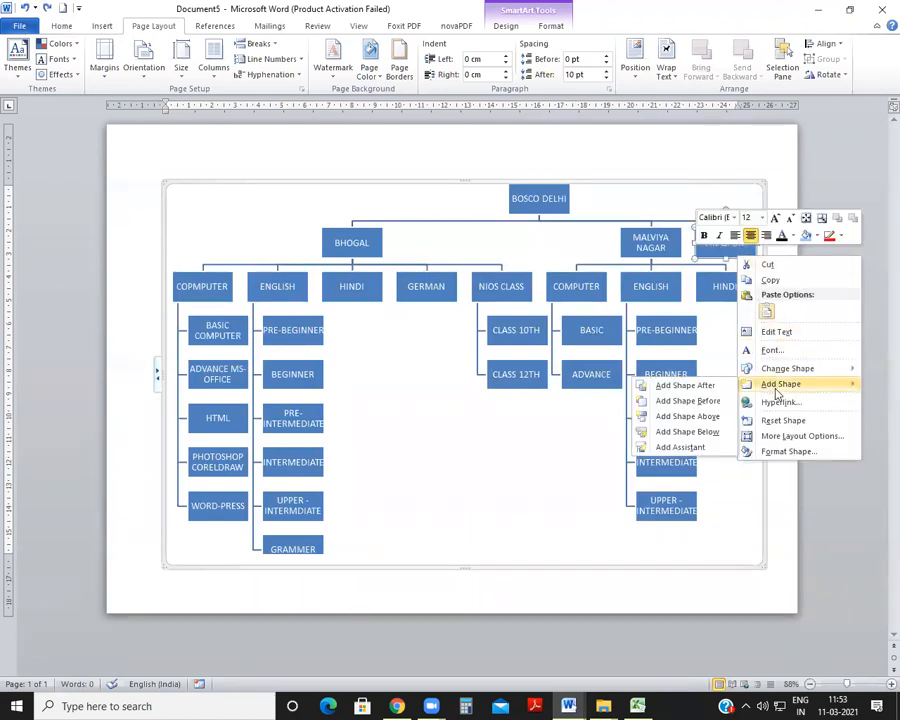
click(712, 433)
click(718, 264)
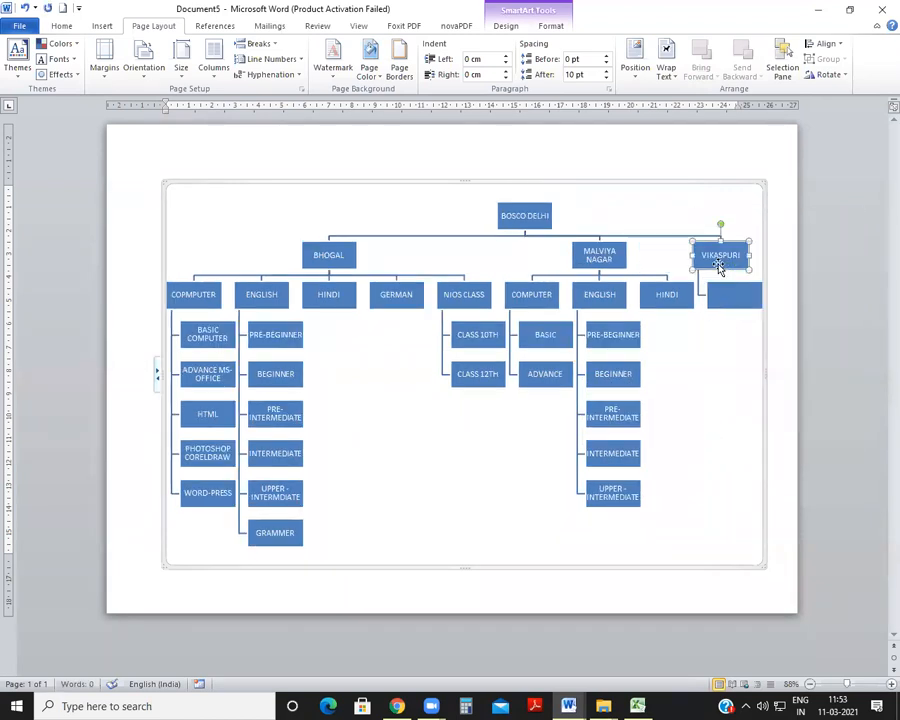
right_click(718, 266)
mouse_move(763, 393)
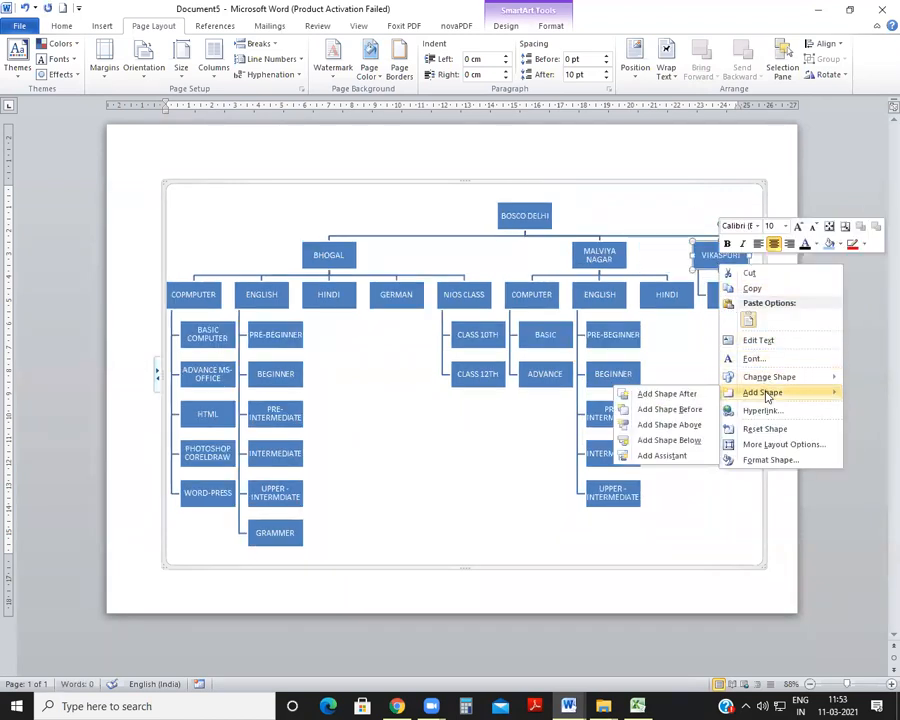
click(669, 438)
click(718, 262)
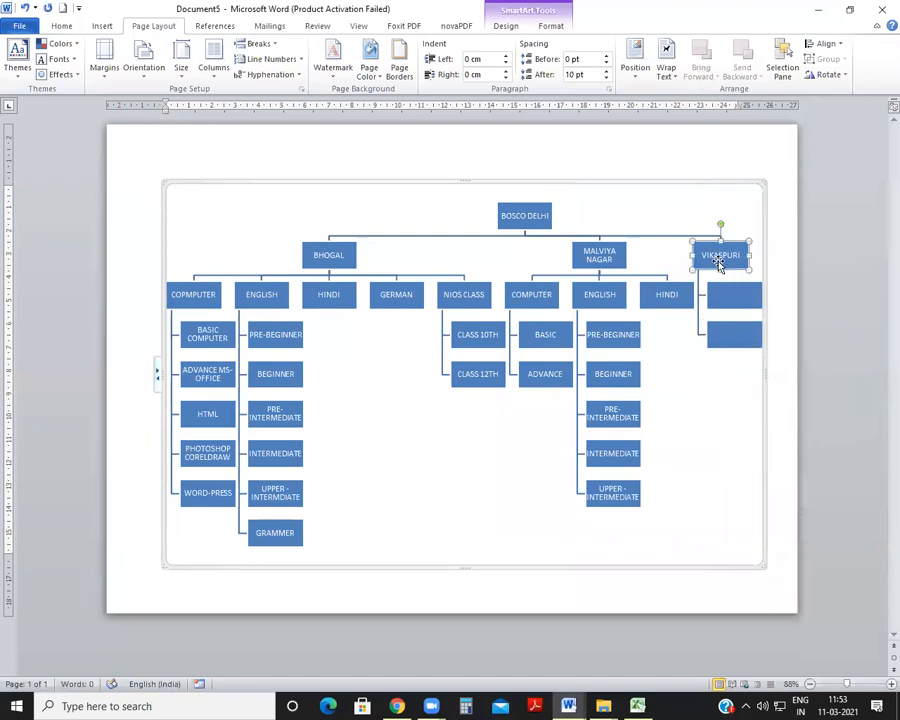
right_click(718, 264)
mouse_move(753, 394)
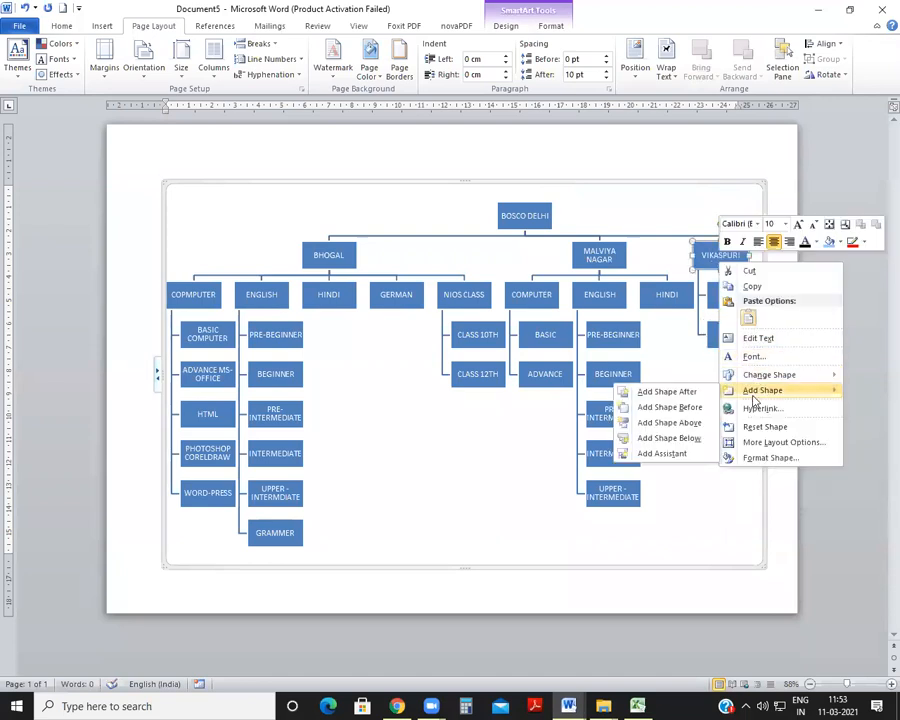
click(675, 440)
Label the three boxes below VIKASPURI as COMPUTER, ENGLISH and HINDI.
click(732, 296)
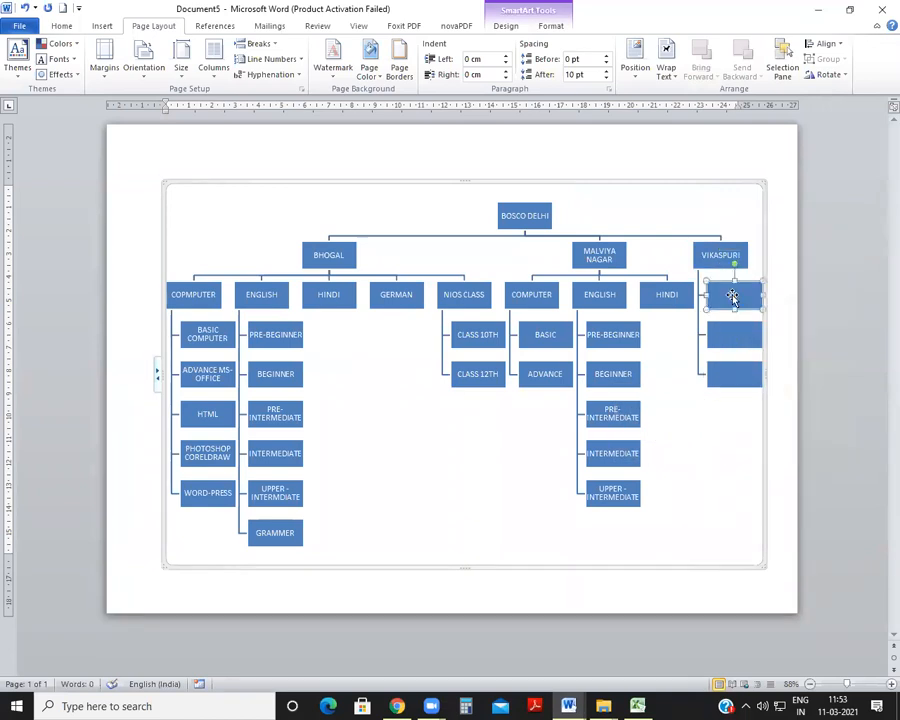
text(COMPUTER)
click(734, 337)
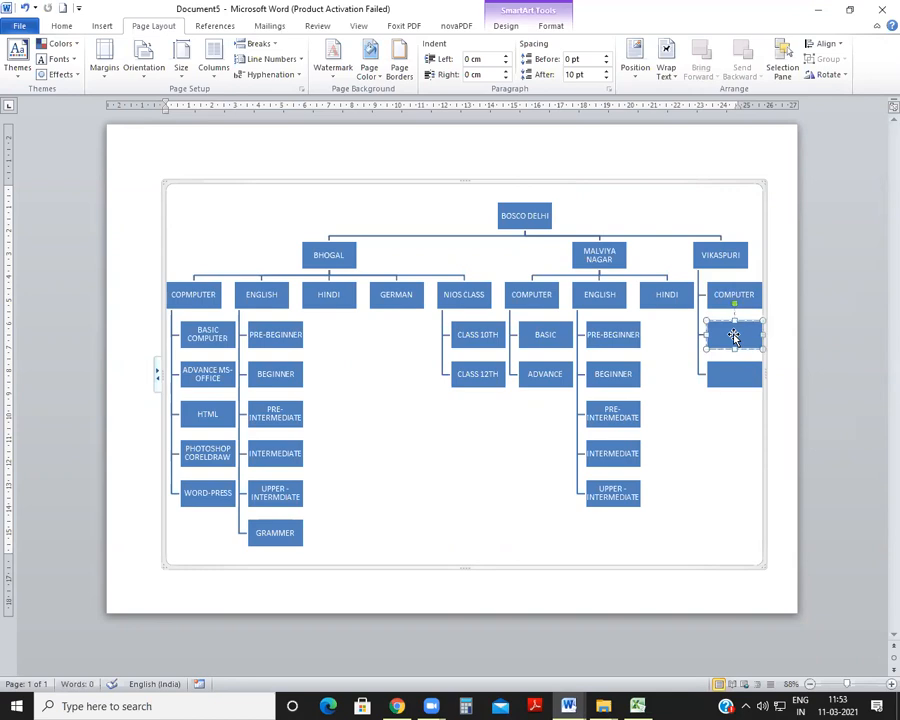
text(ENGLISH)
click(737, 371)
text(HINDI)
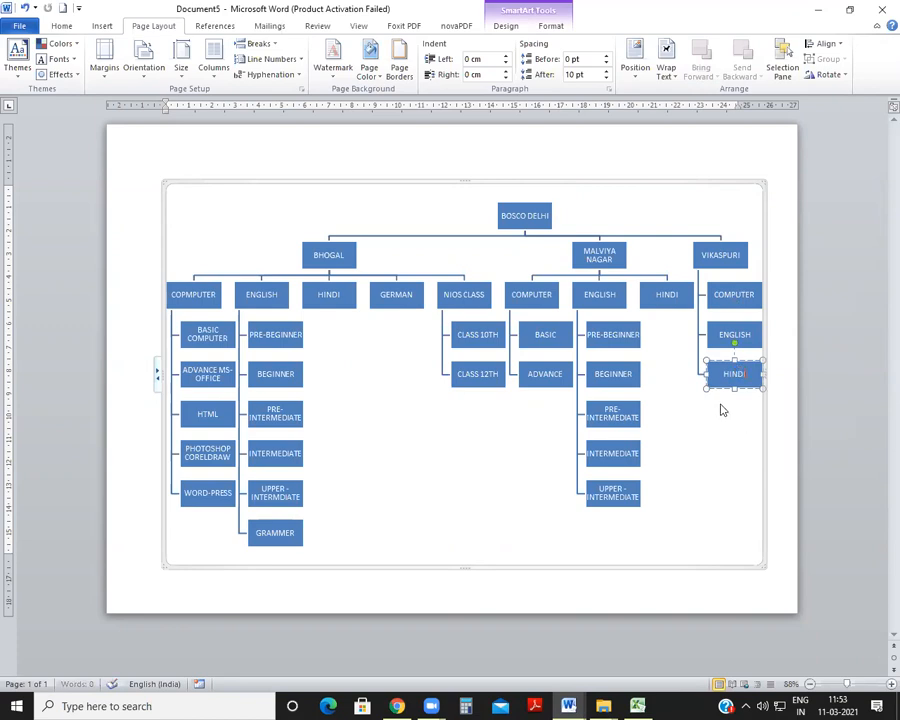
Add a fourth box below VIKASPURI and label it MUSIC.
click(722, 261)
right_click(722, 261)
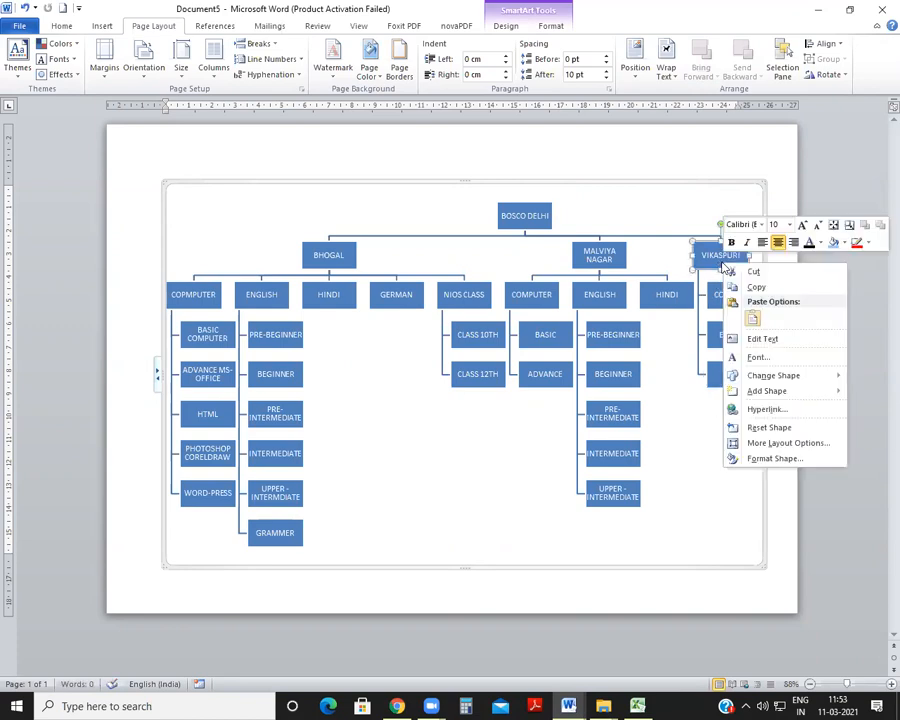
mouse_move(773, 377)
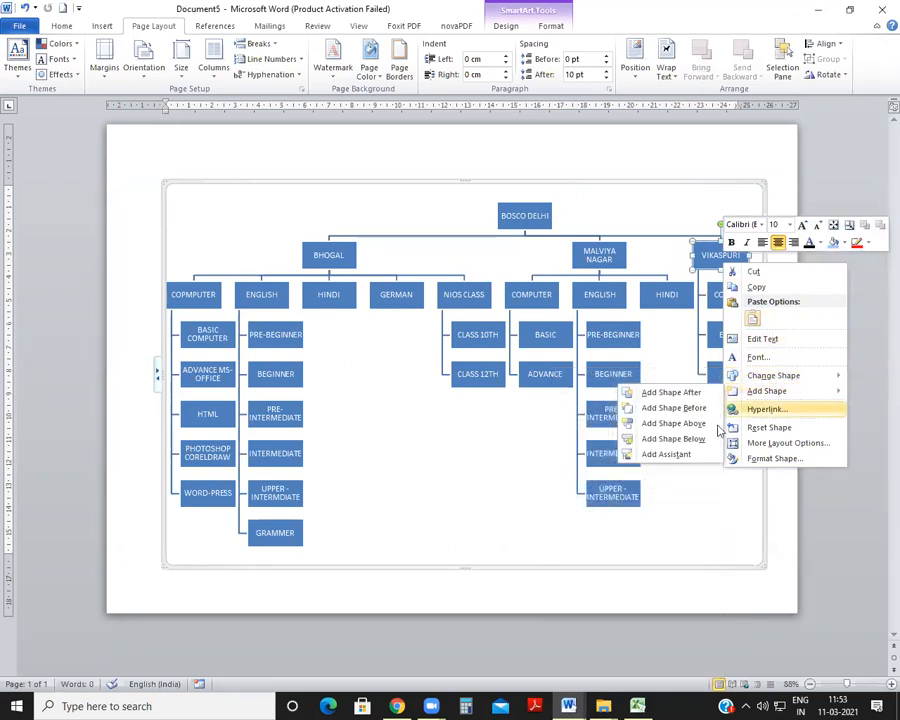
click(680, 437)
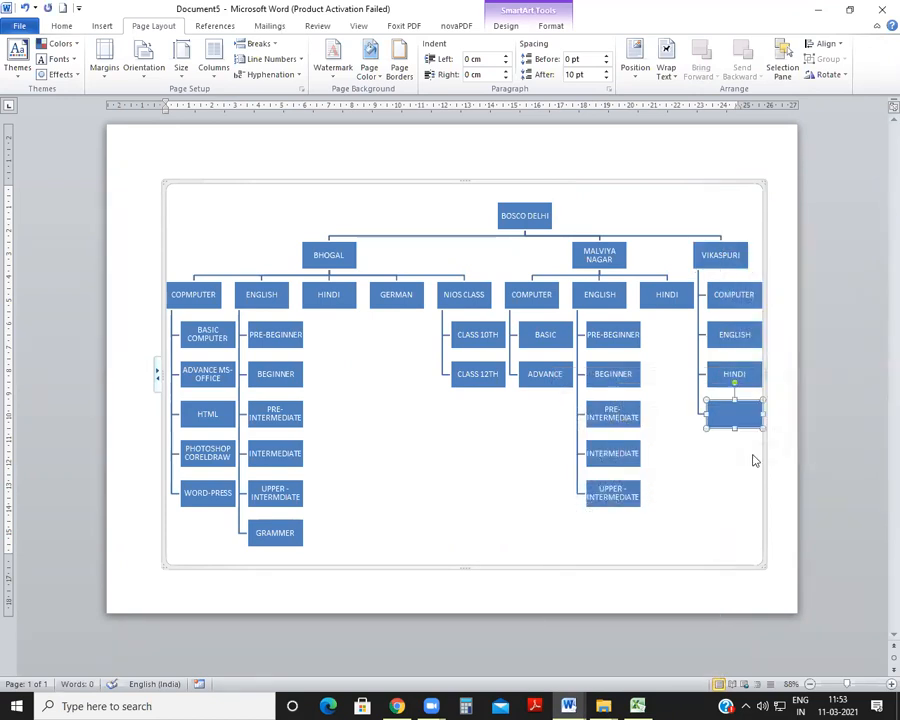
text(MUSIC)
click(749, 470)
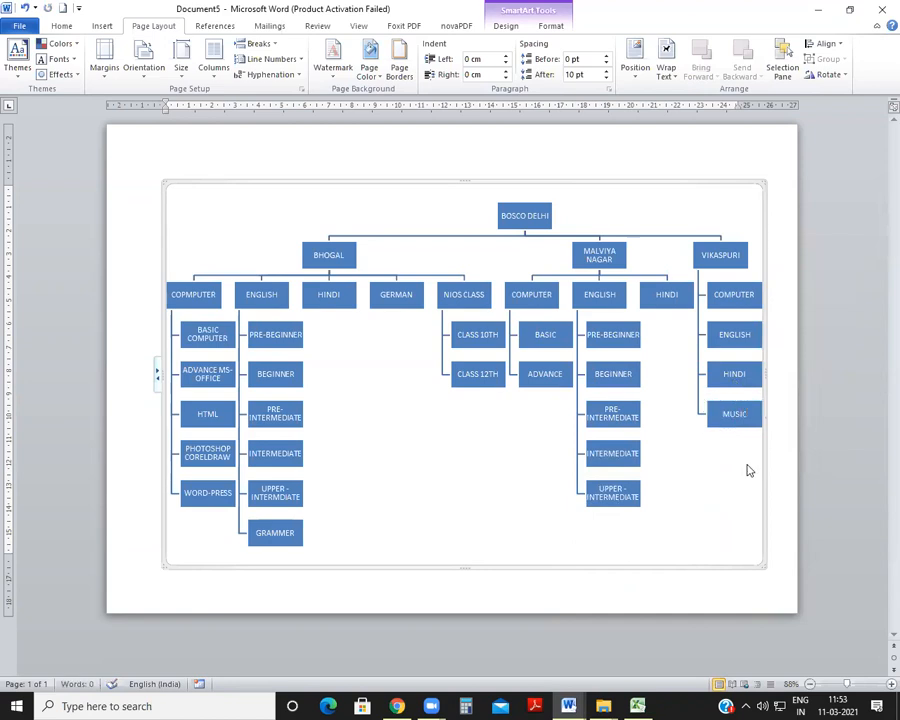
Add two empty boxes below the COMPUTER box of the VIKASPURI centre.
right_click(729, 290)
mouse_move(775, 404)
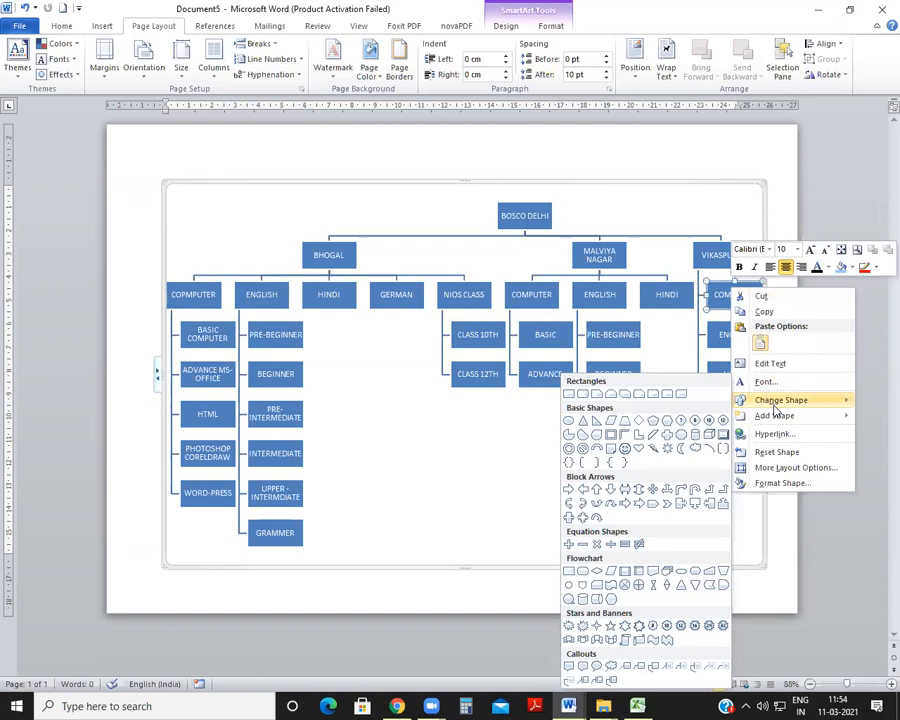
mouse_move(720, 414)
click(700, 464)
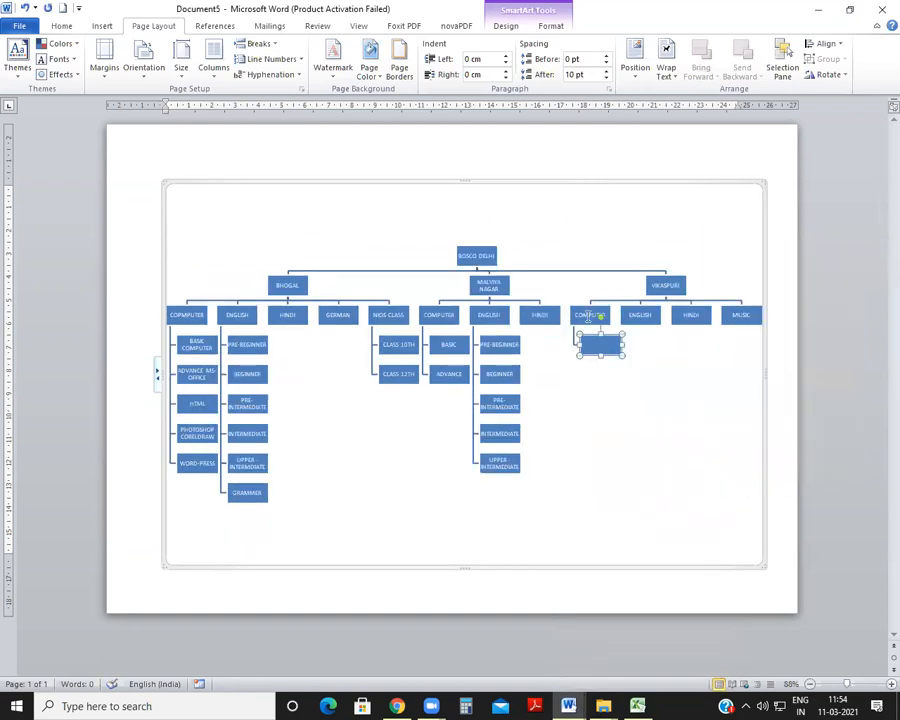
click(588, 314)
right_click(585, 312)
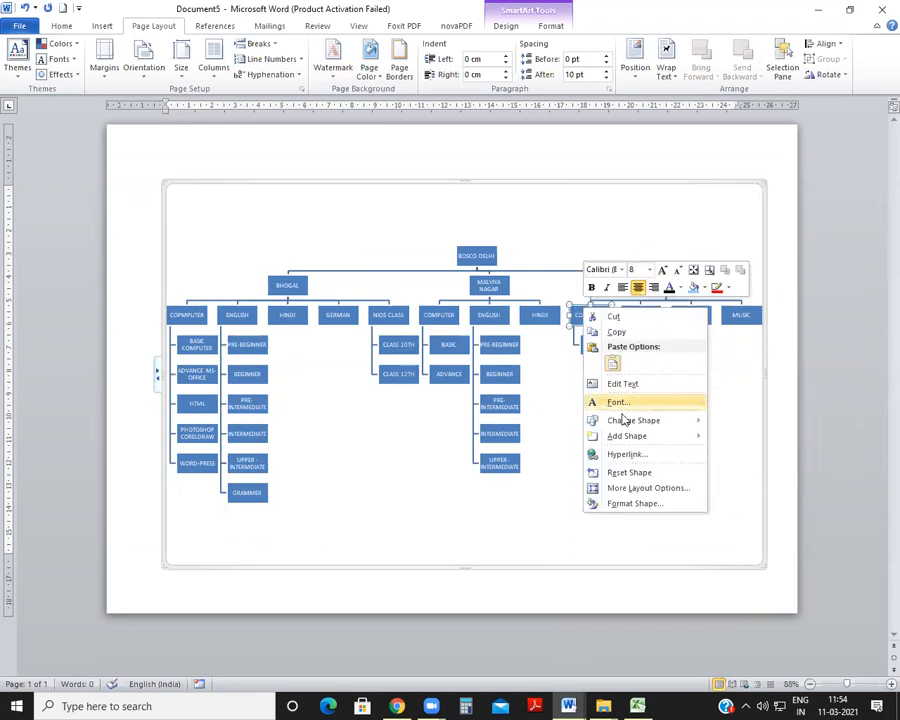
mouse_move(628, 436)
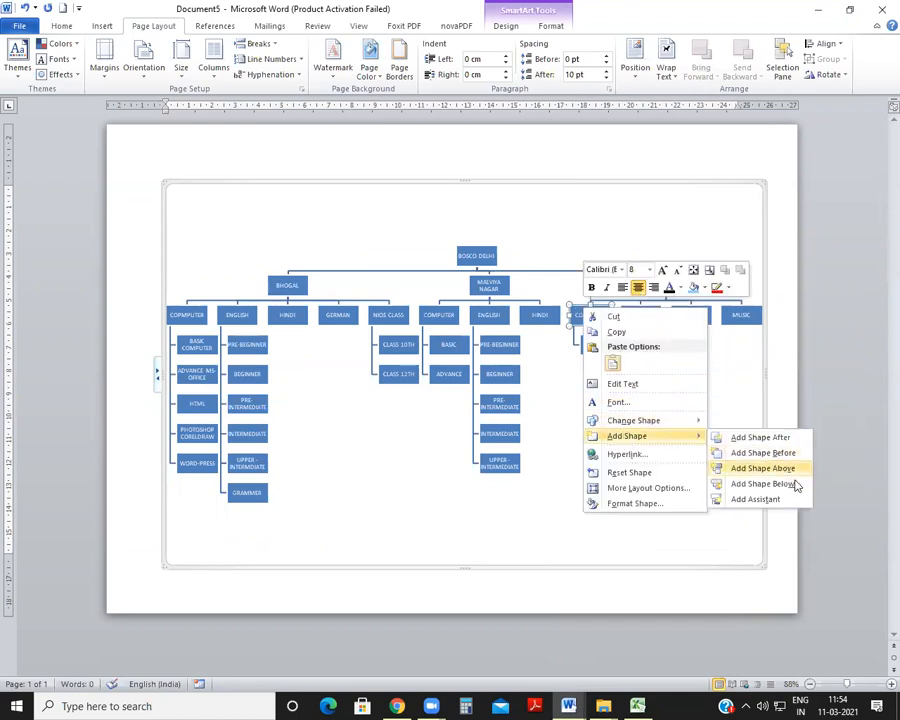
click(795, 486)
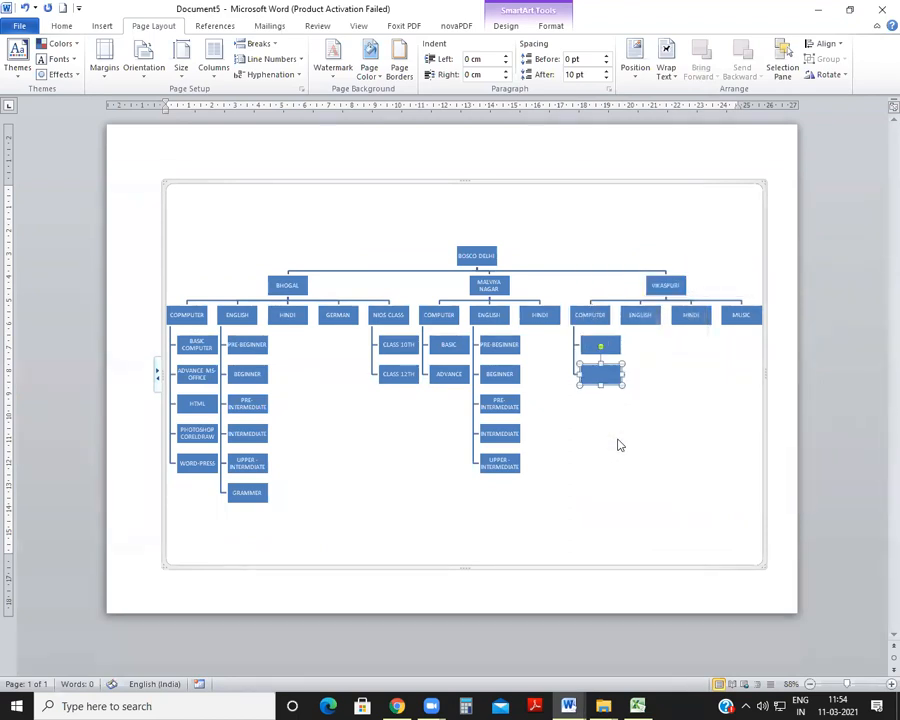
click(604, 462)
Label the two boxes below COMPUTER under VIKASPURI as BASIC and ADVANCE.
click(598, 344)
click(598, 344)
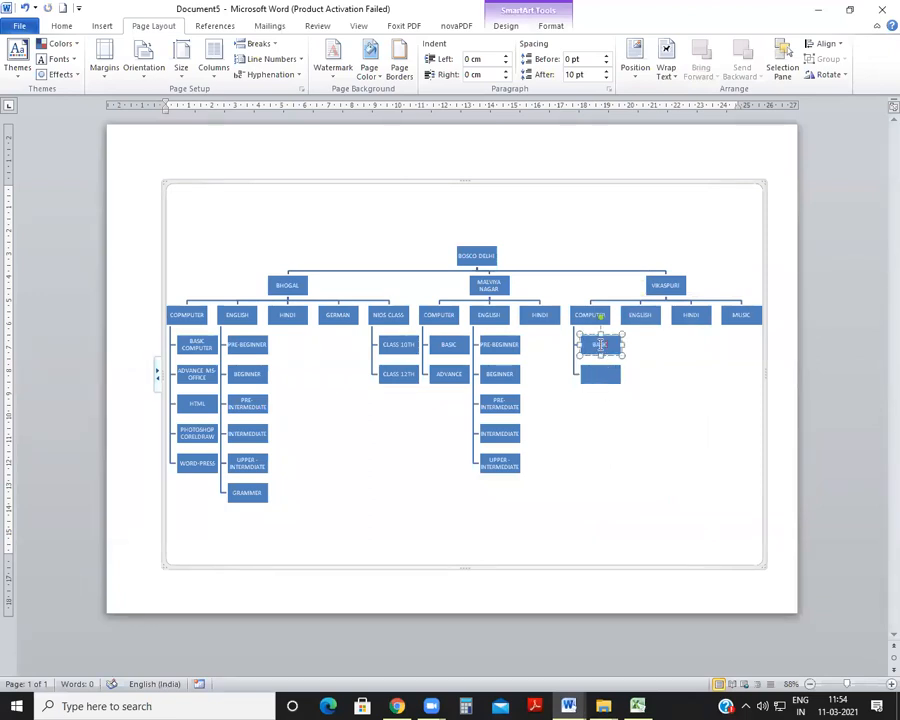
click(600, 374)
text(ADVANCE)
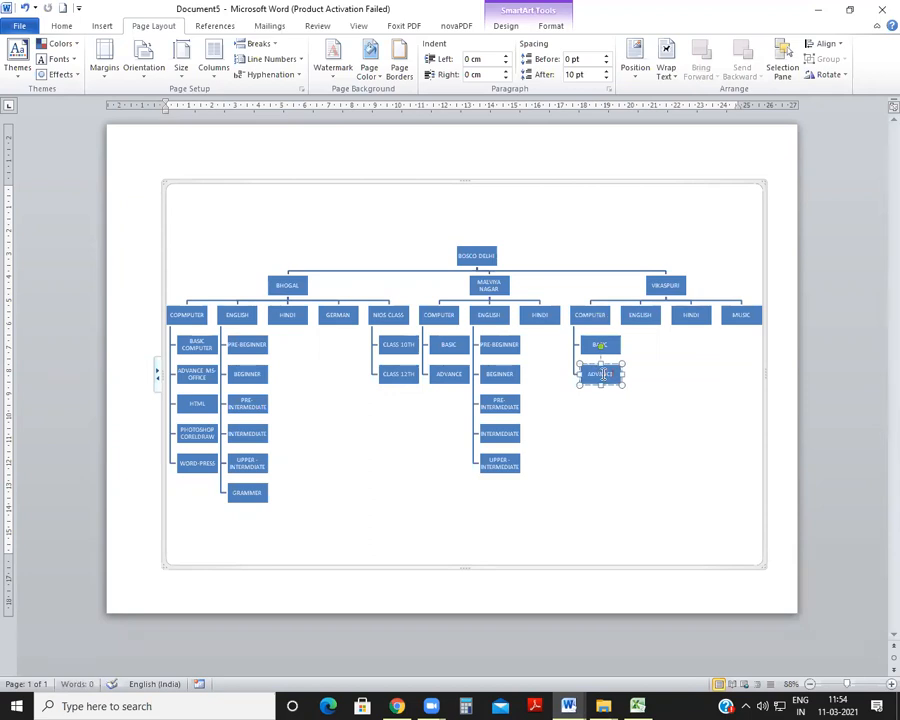
key(Return)
click(638, 454)
Add two empty boxes below the ADVANCE box in the VIKASPURI centre's COMPUTER branch.
click(592, 371)
right_click(594, 371)
mouse_move(627, 495)
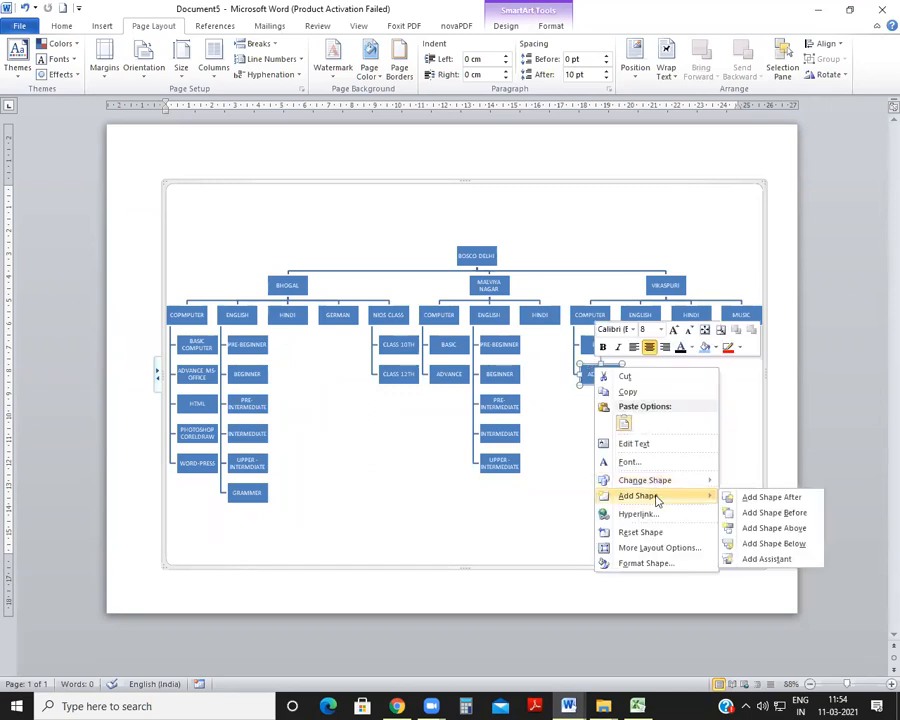
click(775, 545)
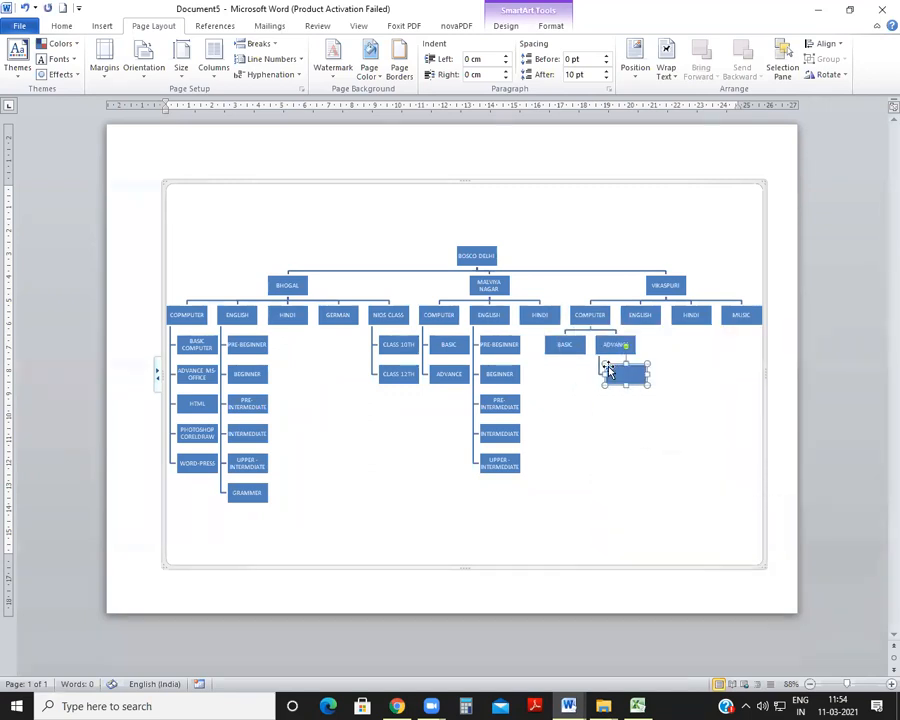
right_click(613, 340)
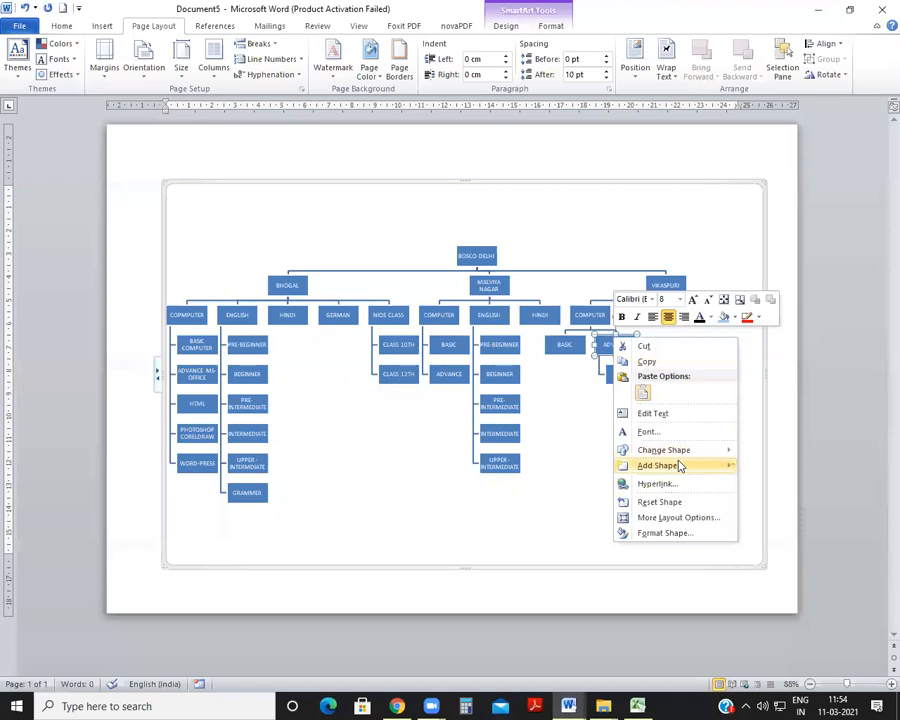
mouse_move(680, 465)
click(822, 516)
Label the two boxes below ADVANCE under VIKASPURI as PHOTOSHOP and HTML.
click(629, 381)
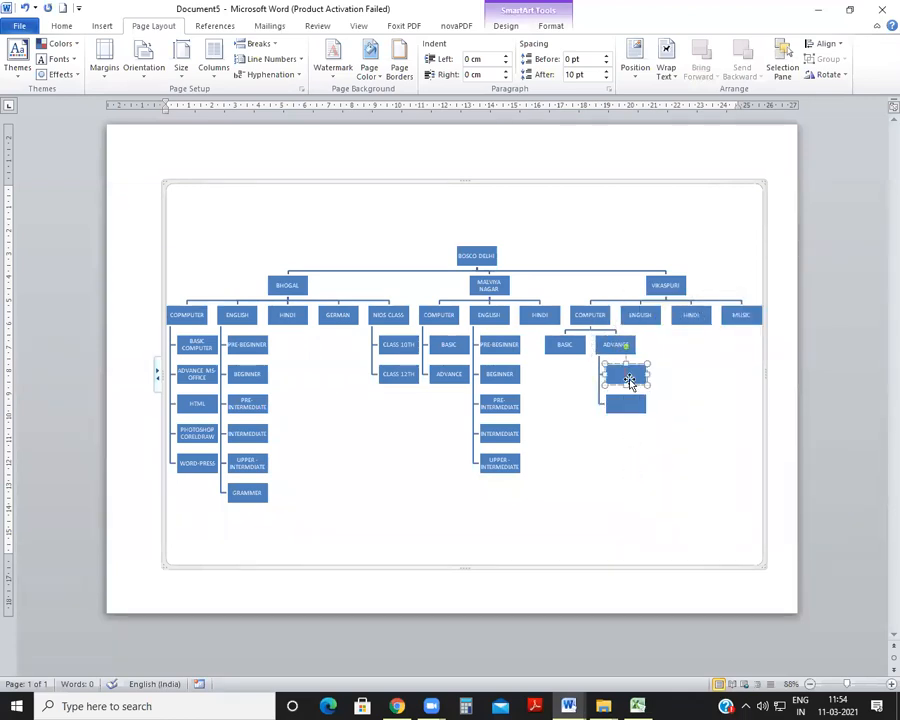
text(PHOTOSHOP)
click(619, 404)
text(HTML)
Add five empty boxes below the ENGLISH box of the VIKASPURI centre.
click(650, 314)
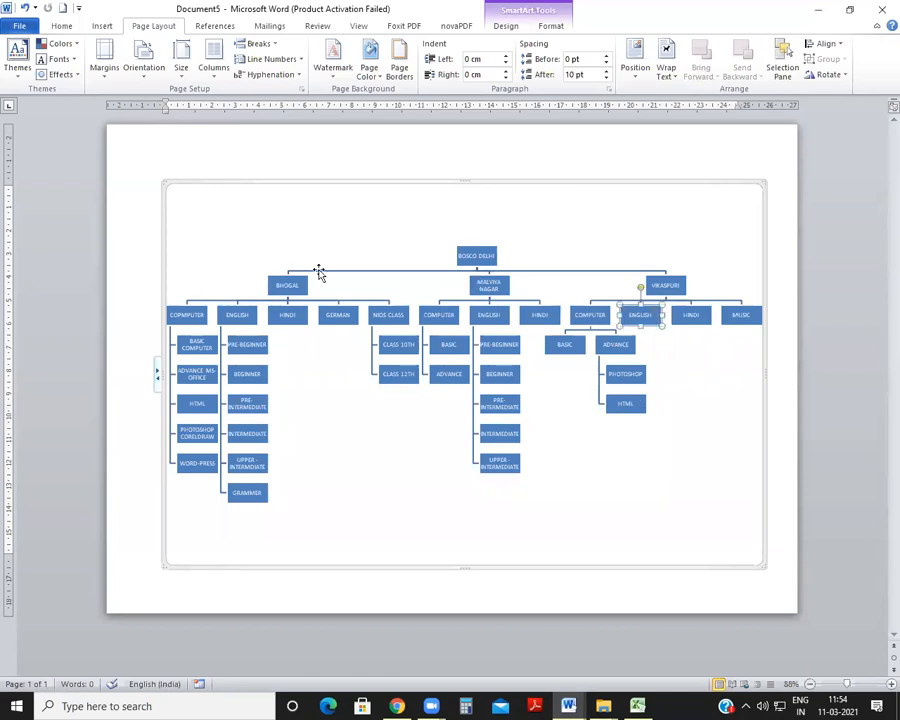
right_click(650, 316)
mouse_move(705, 448)
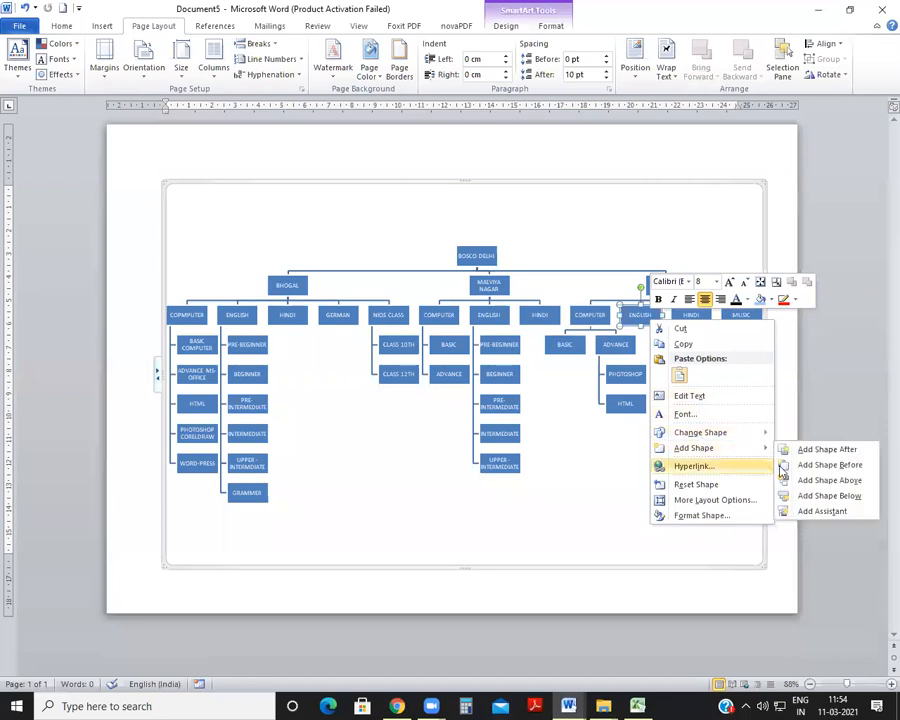
click(828, 494)
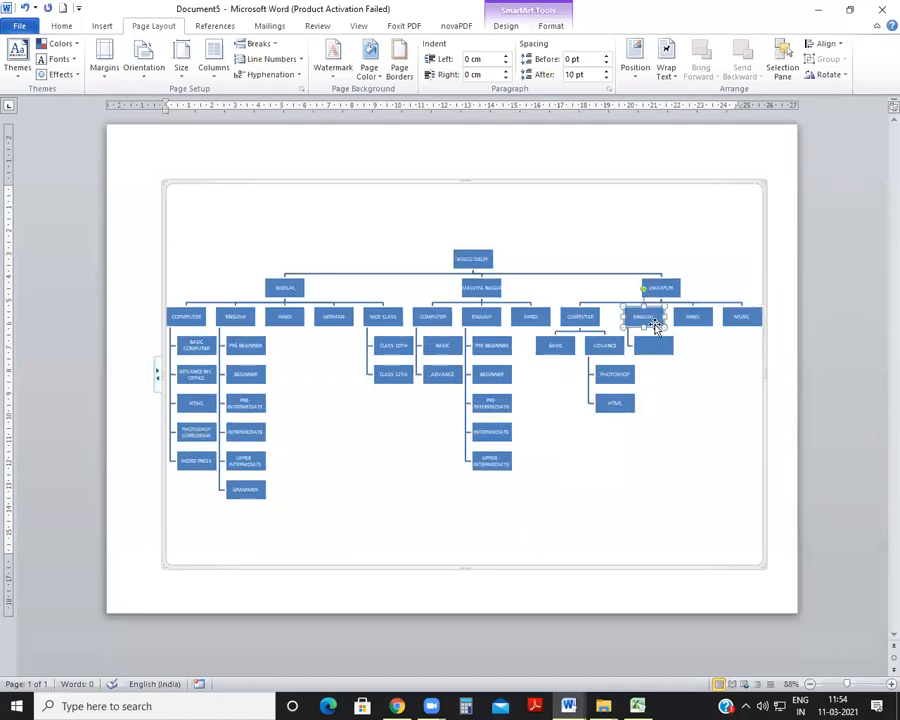
right_click(656, 322)
mouse_move(709, 450)
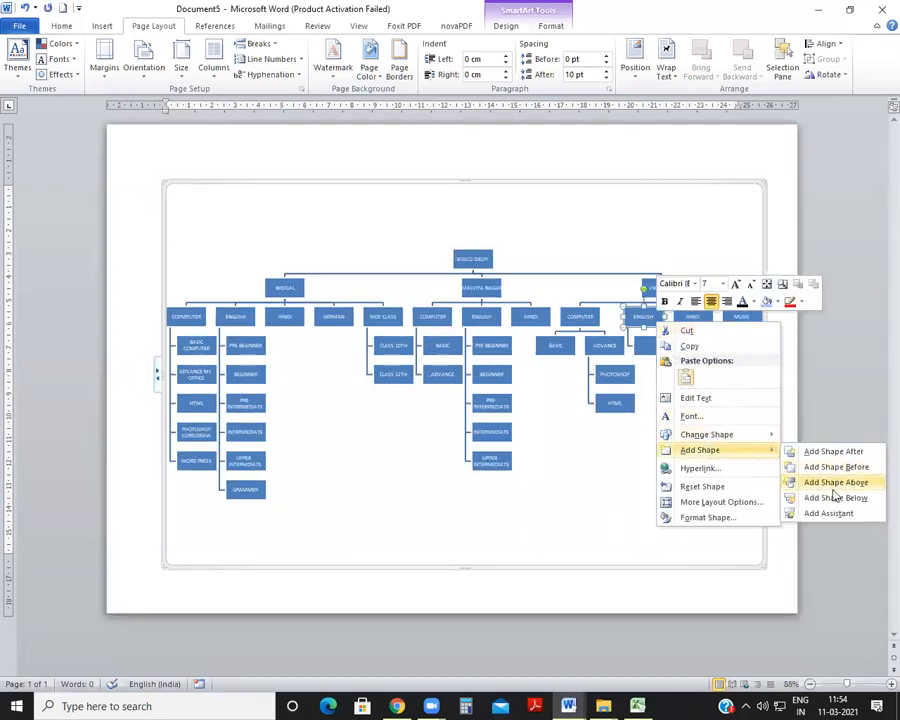
click(843, 495)
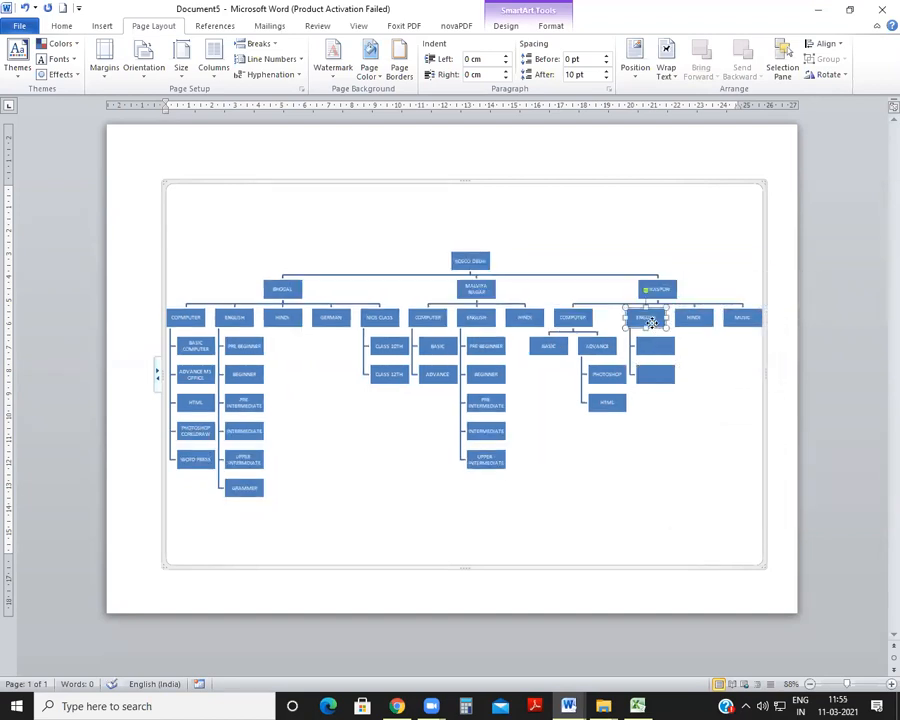
right_click(651, 322)
mouse_move(700, 451)
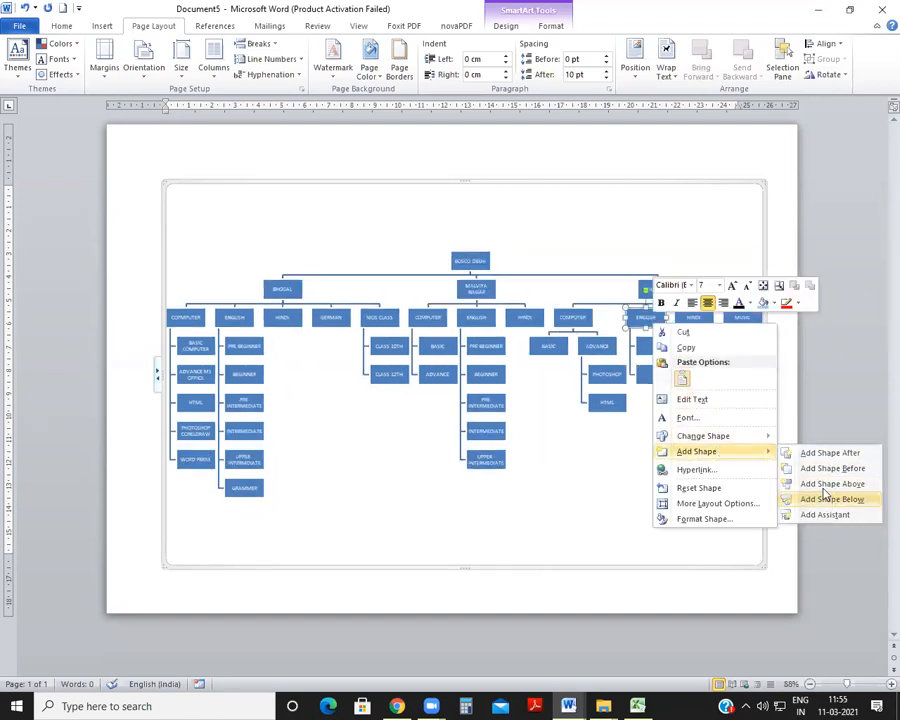
click(829, 500)
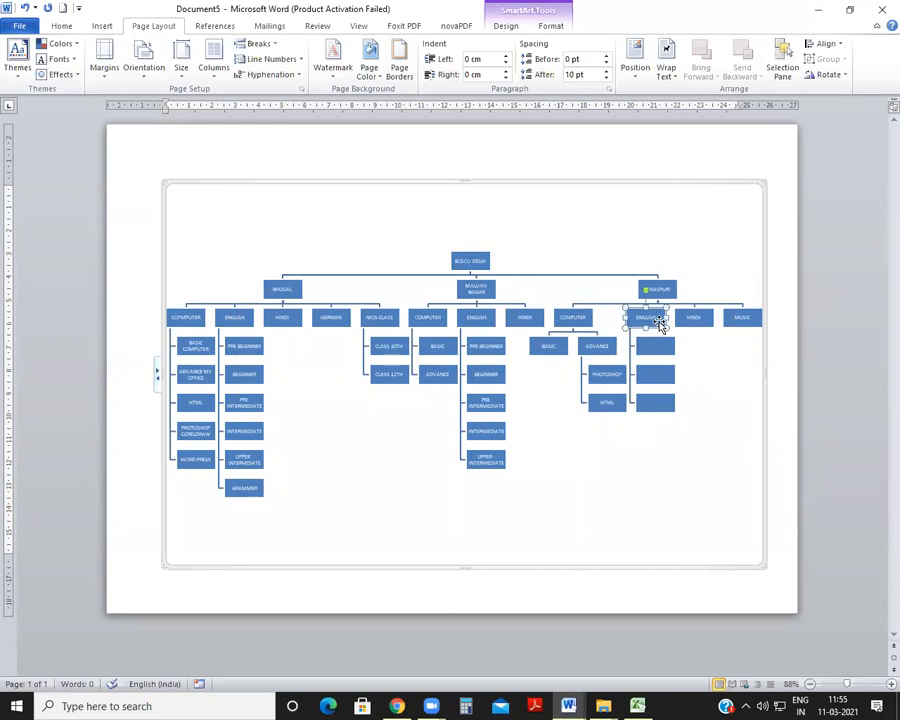
right_click(660, 325)
mouse_move(735, 451)
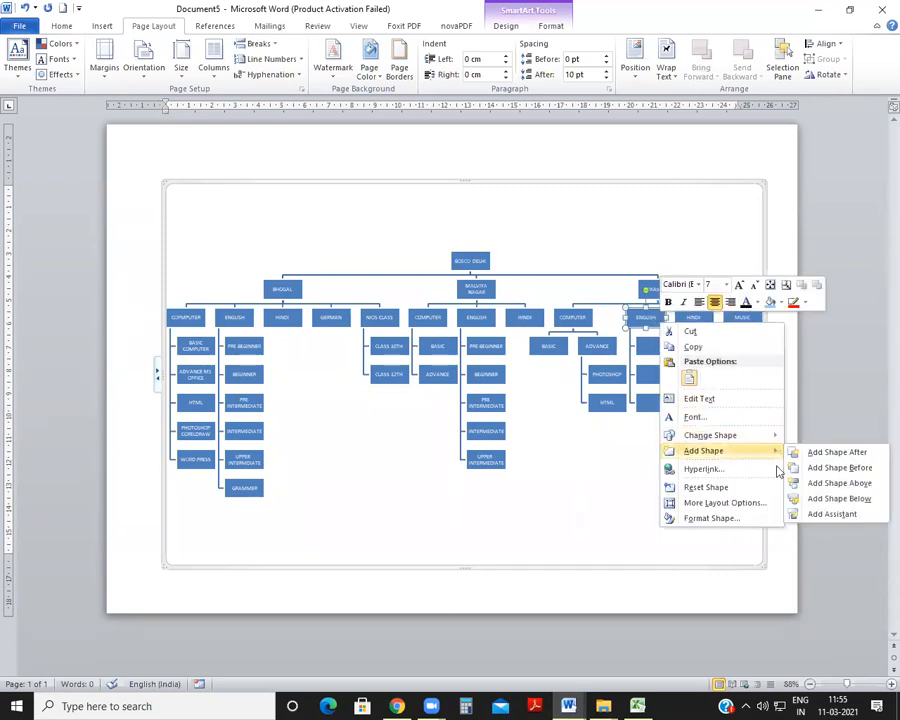
click(833, 498)
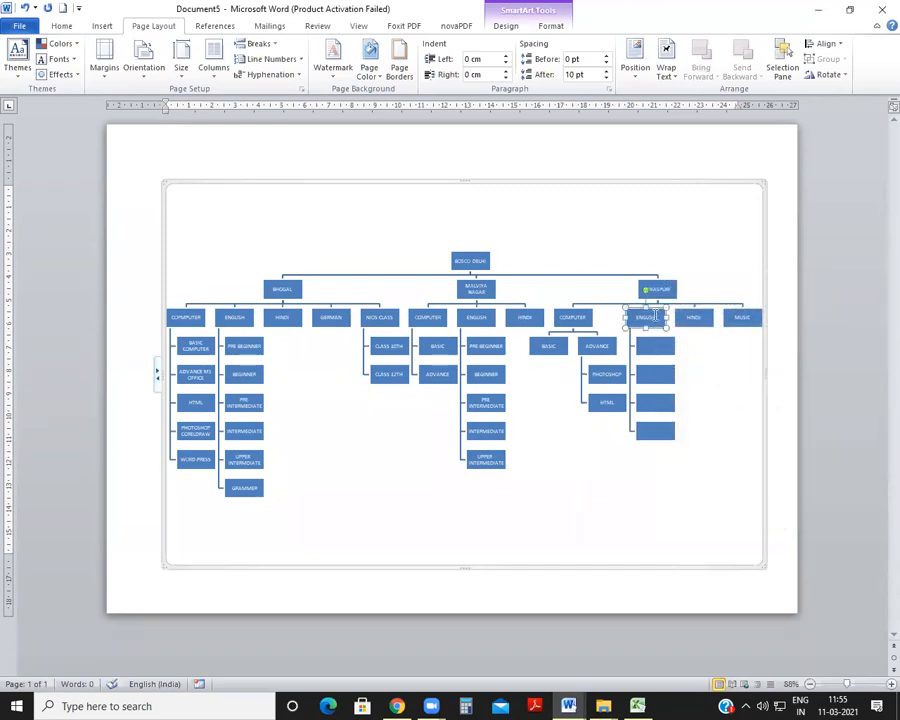
right_click(656, 315)
mouse_move(741, 458)
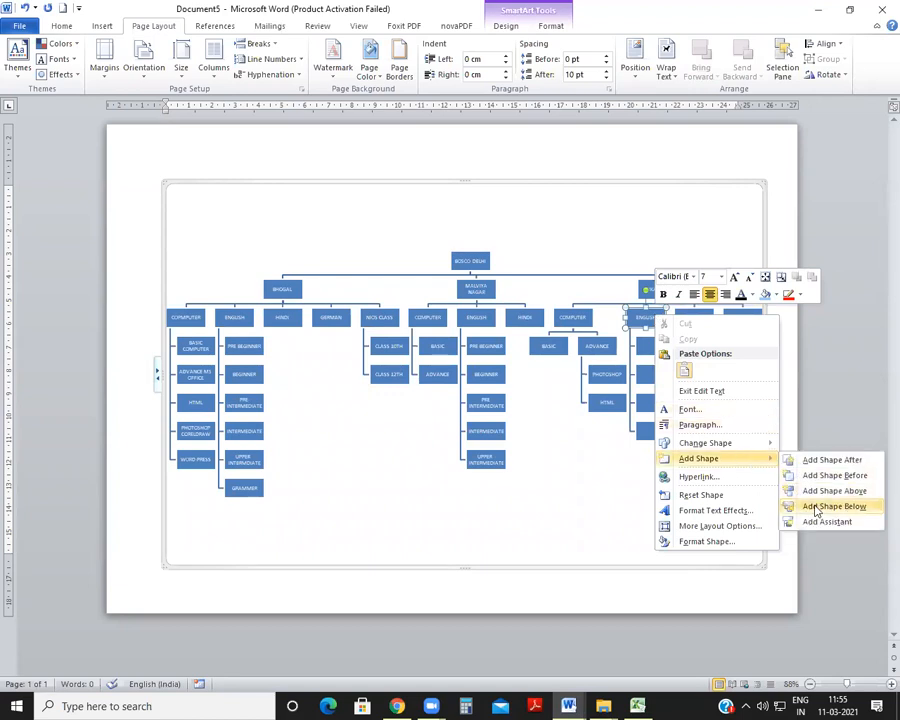
click(833, 506)
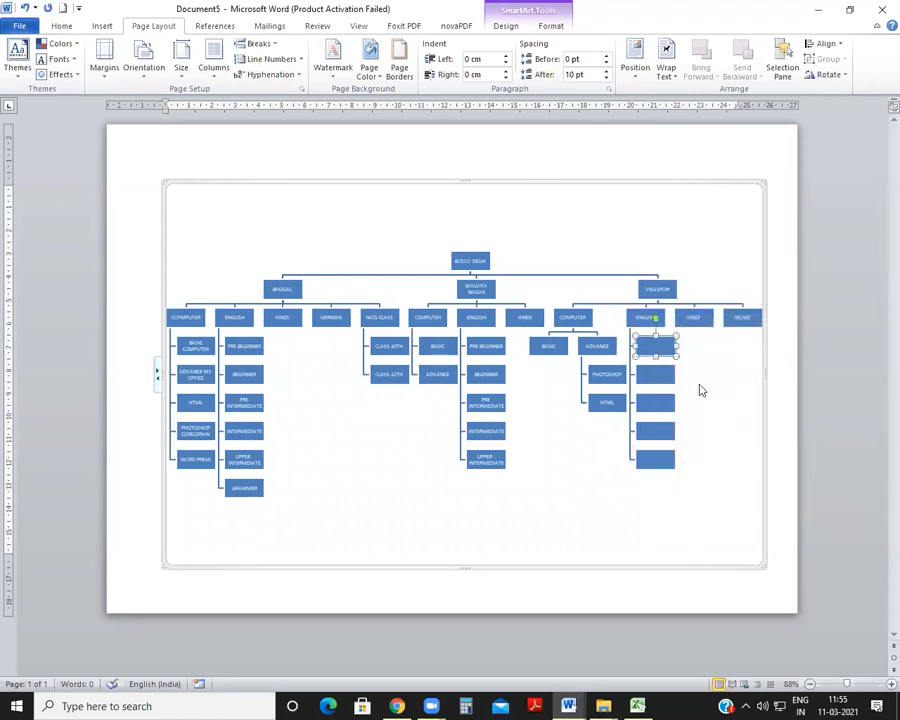
Label the five boxes below ENGLISH under VIKASPURI as -PRE-BEGINNER, BEGINNER, PRE-INTERMEDIATE, INTERMEDIATE and UPPER- -INTERMEDIATE.
text(PRE BEGINNER)
click(655, 374)
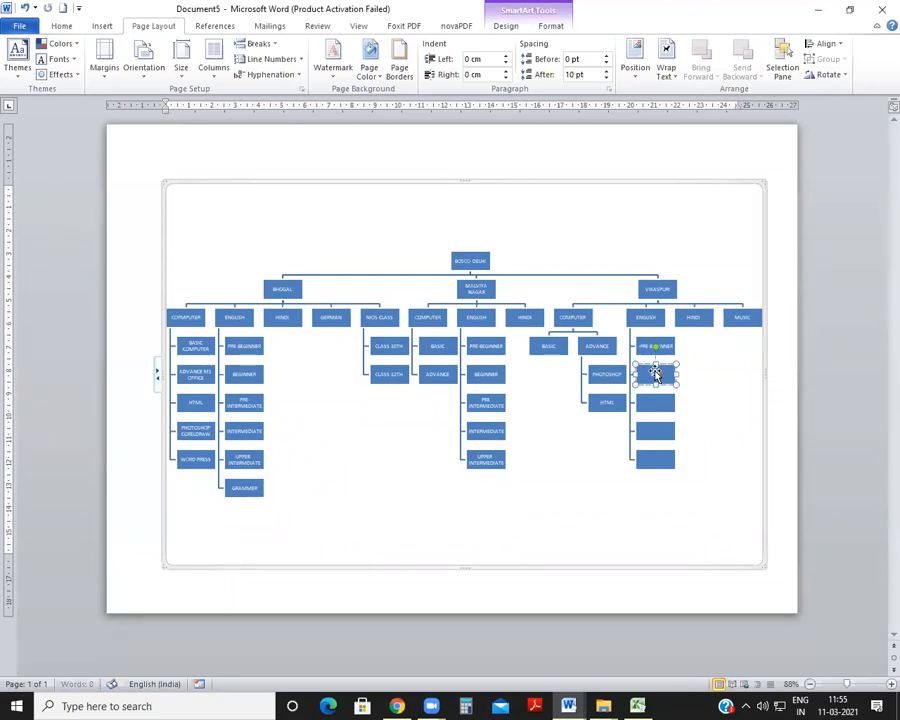
click(652, 402)
text(PRE)
text(-BEGINNER)
text(IATE)
click(652, 433)
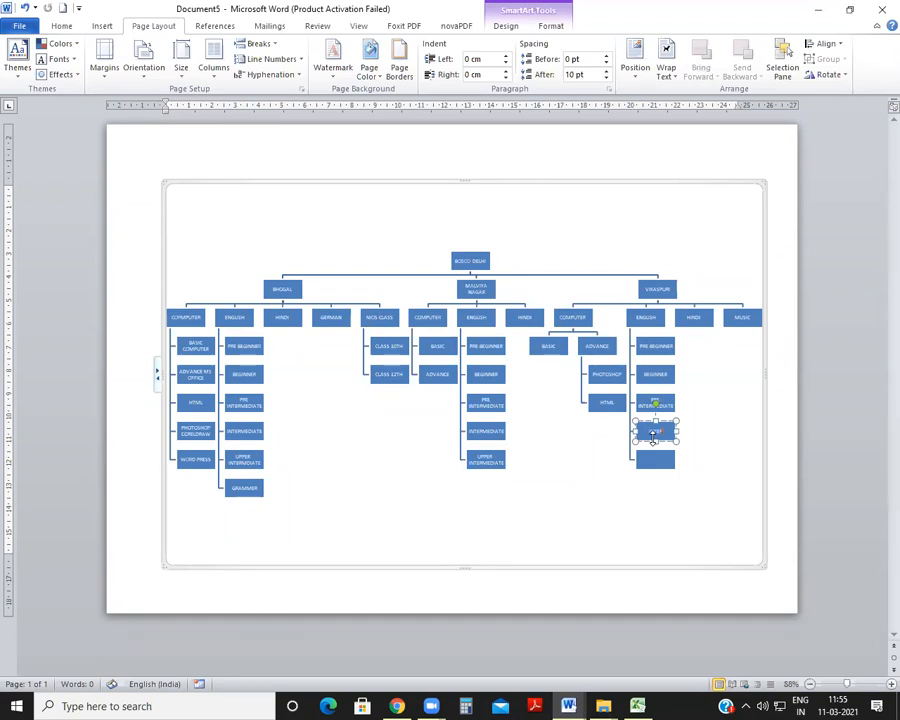
click(663, 461)
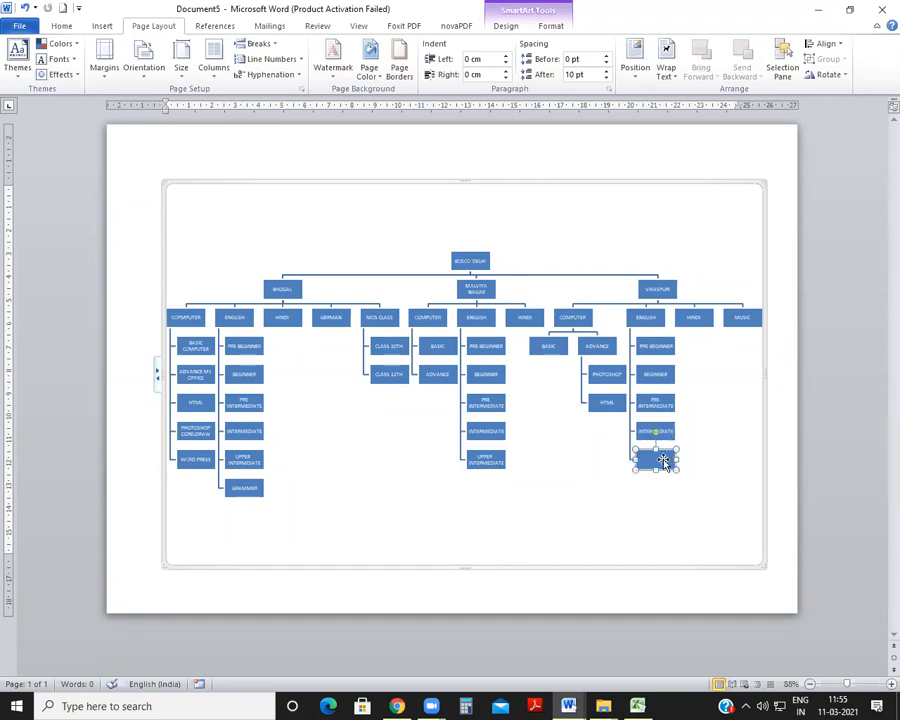
text(UPPER - INTERMEDIATE)
click(703, 476)
scroll(632, 440, up, 3)
scroll(632, 440, up, 2)
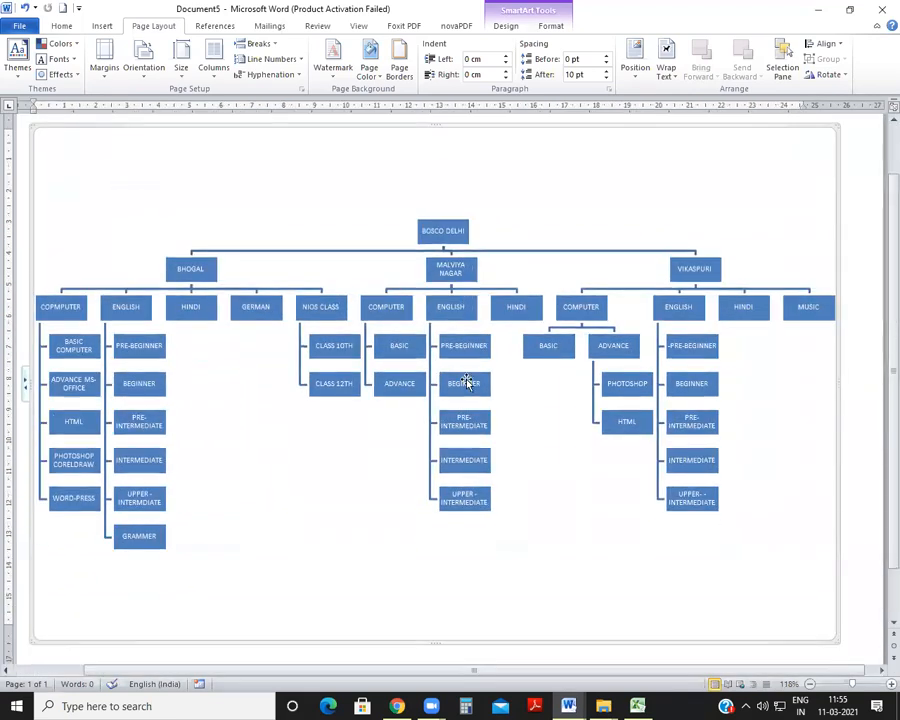
scroll(730, 334, down, 2)
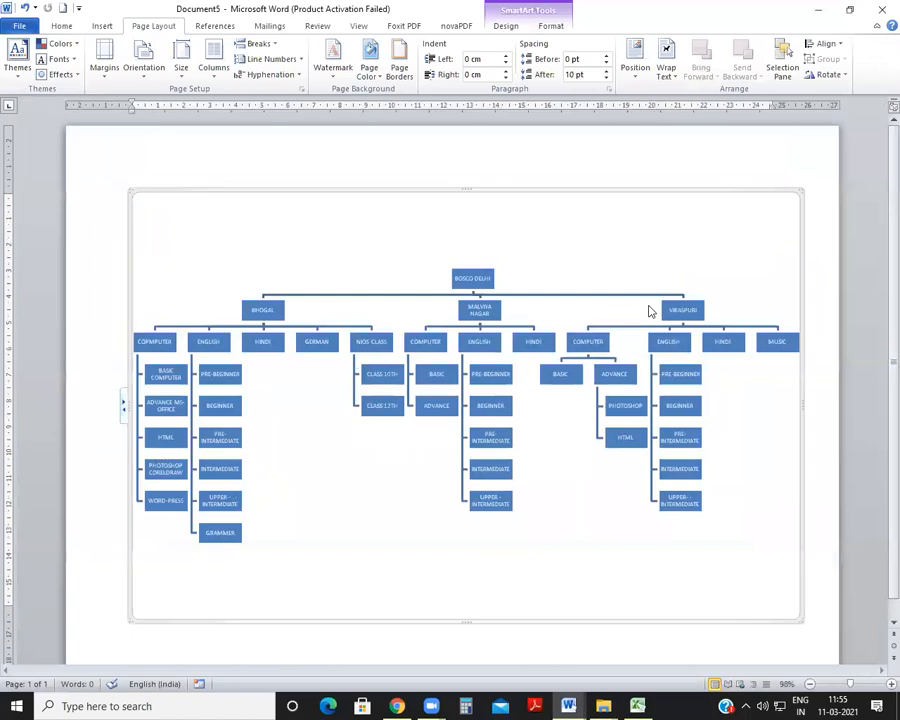
scroll(737, 258, down, 1)
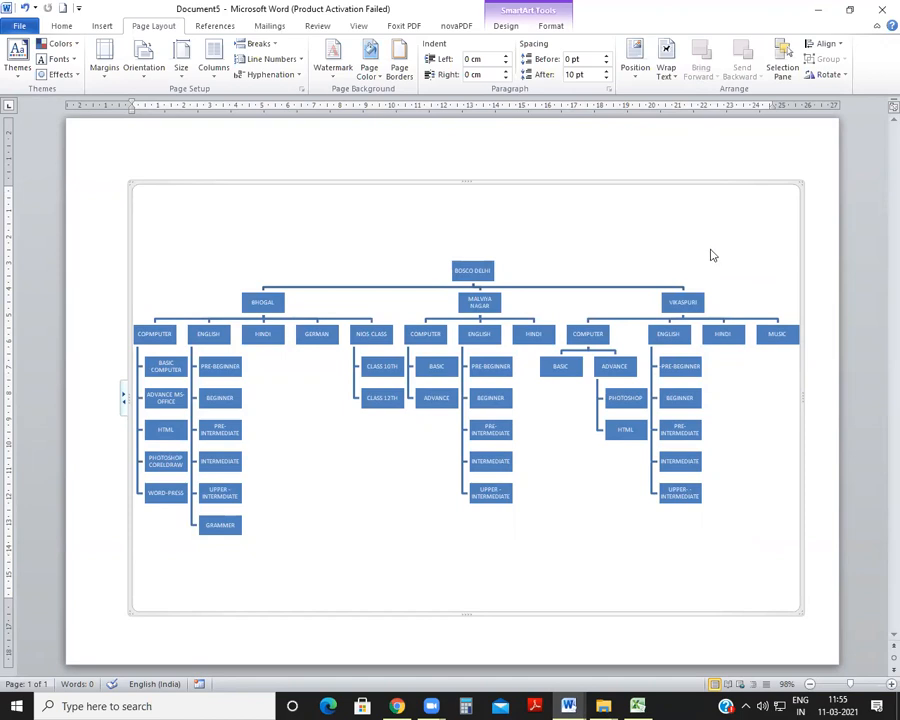
scroll(510, 244, up, 1)
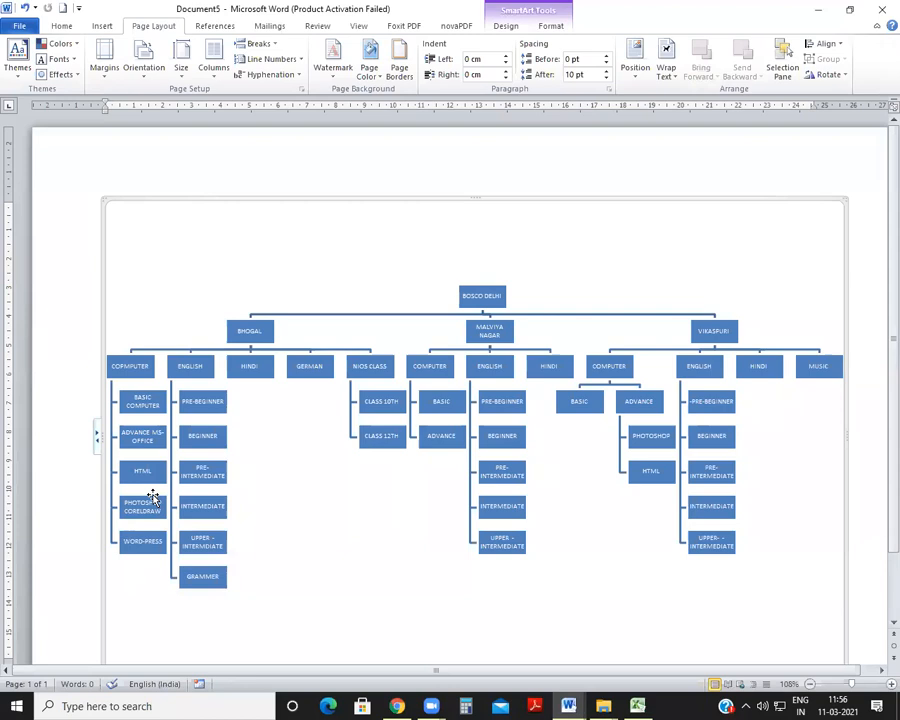
Add a box below the BHOGAL centre's COPMPUTER box and label it ONLINE GRAPHIC DESIGNING CLASS.
click(136, 378)
right_click(135, 376)
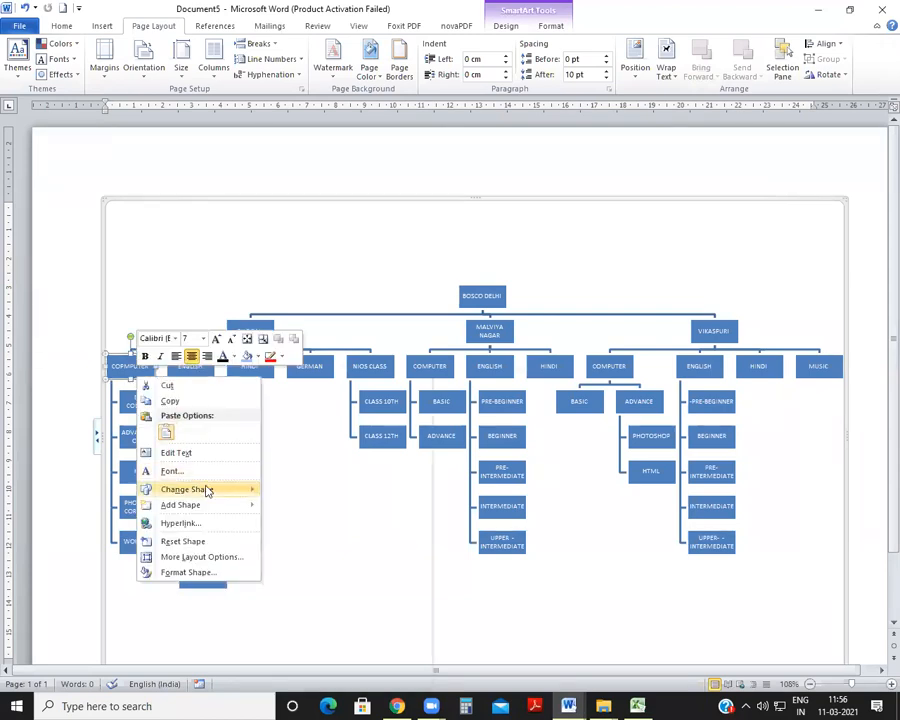
mouse_move(233, 507)
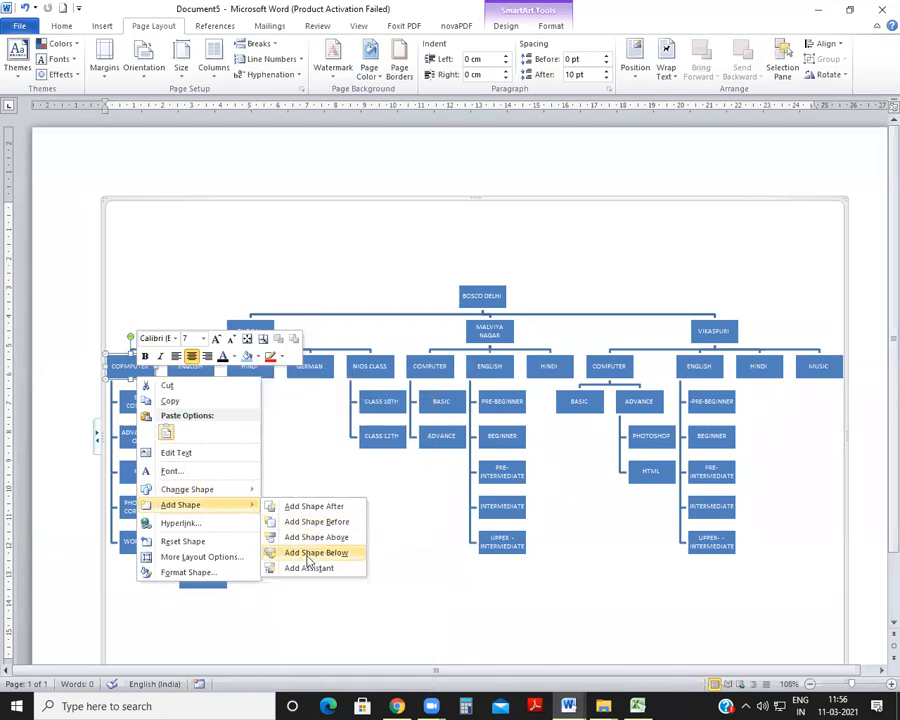
click(308, 555)
text(DINLINE)
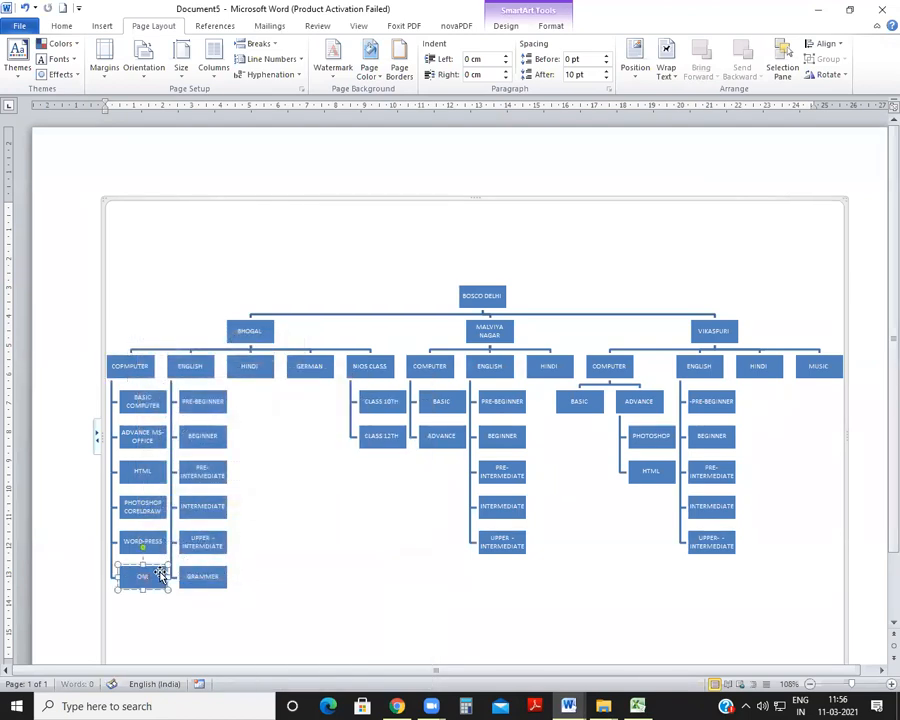
text( GRAPHIC DESIGNING CLASS)
click(270, 566)
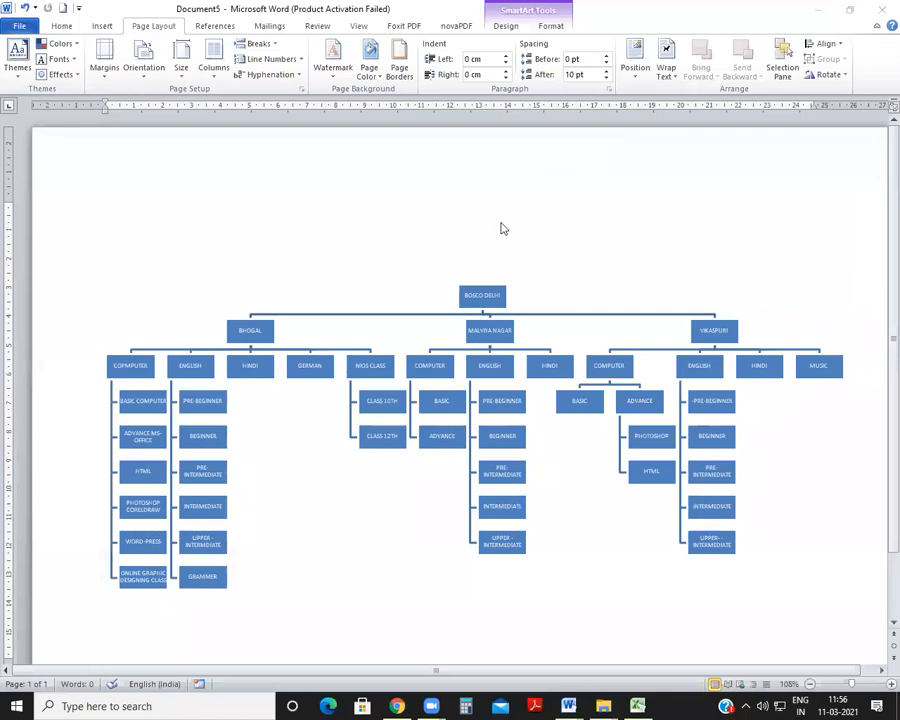
scroll(601, 410, down, 2)
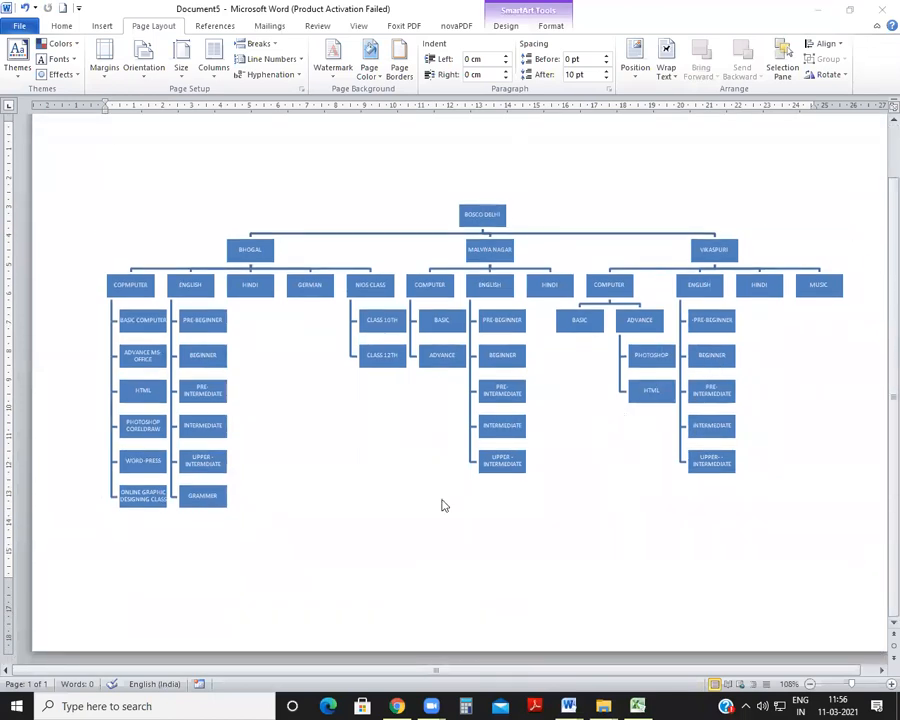
scroll(80, 220, up, 1)
click(56, 21)
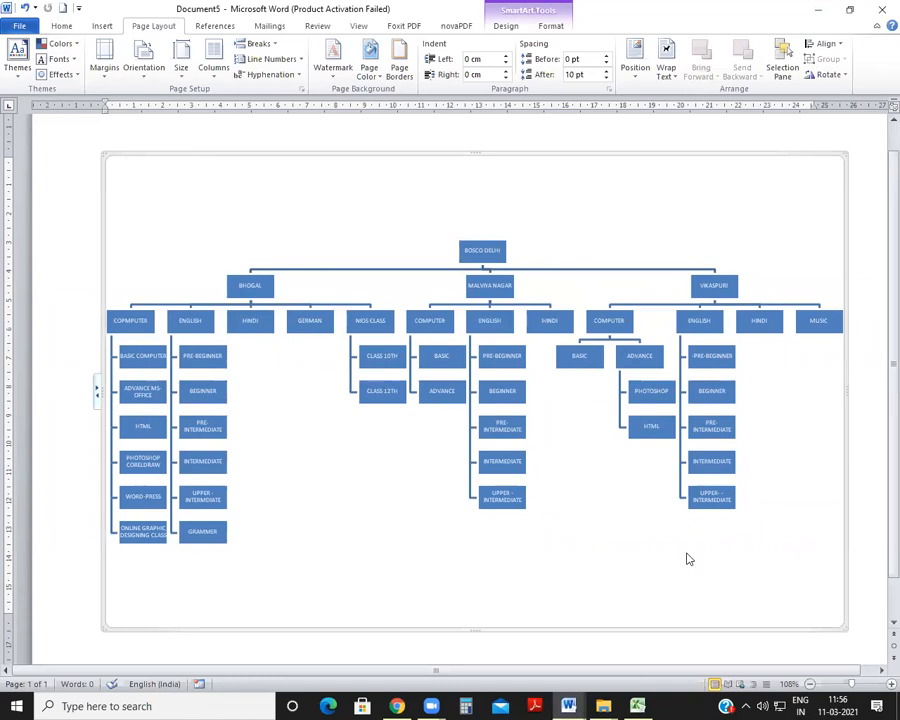
scroll(687, 545, up, 1)
scroll(478, 618, down, 2)
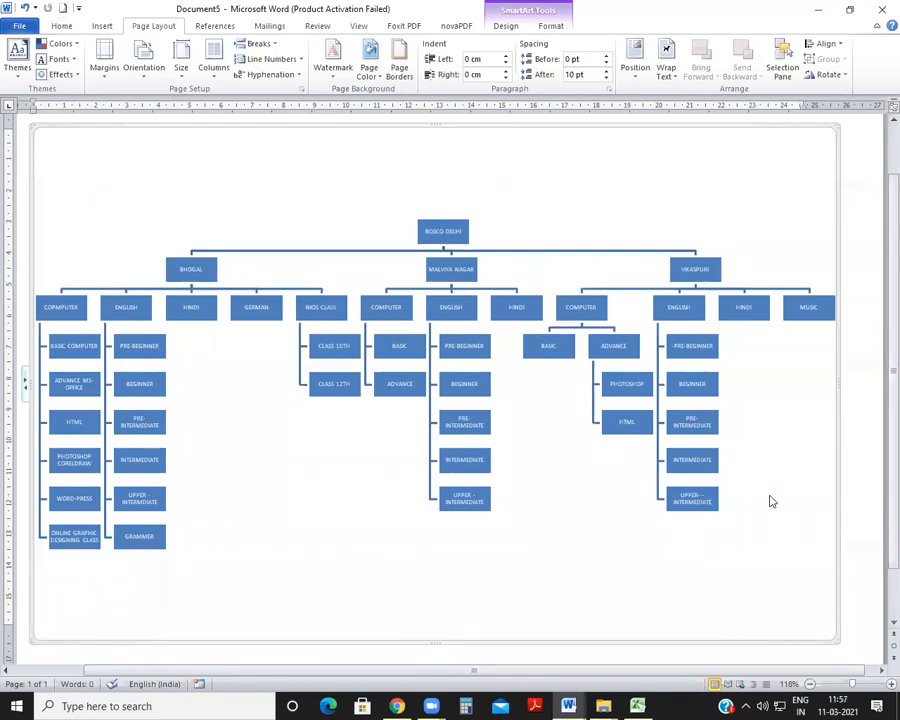
click(103, 27)
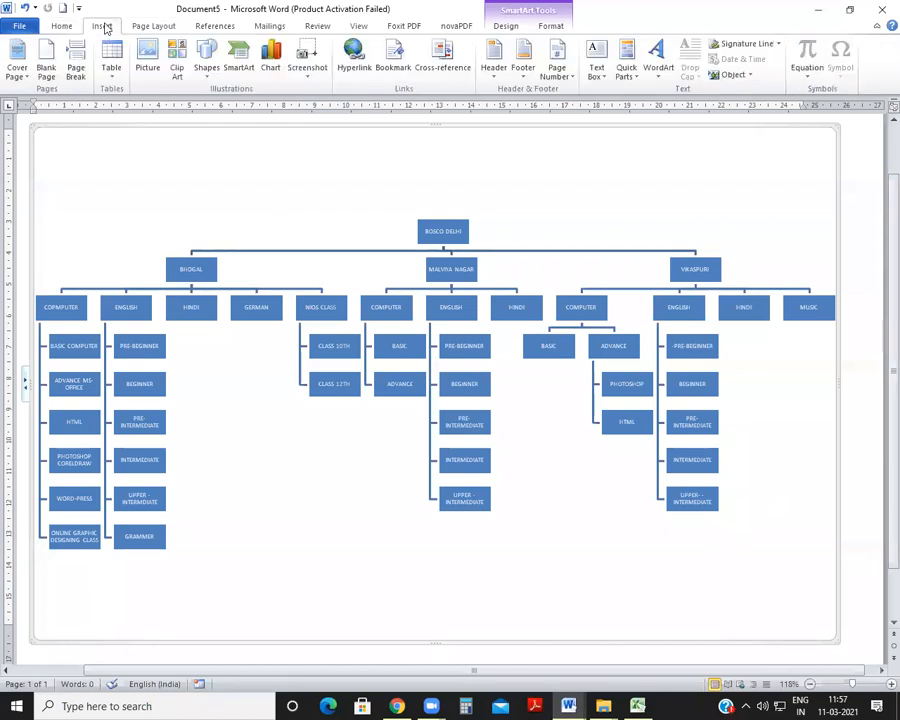